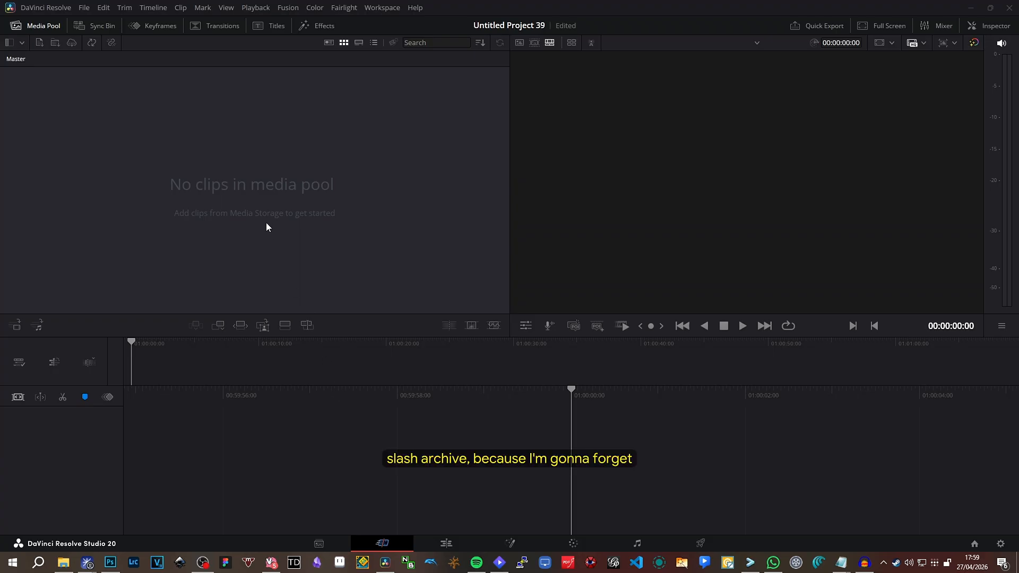
# Import the two camera clips, A001_04261157_C055.mov and A001_04261207_C056.mov, into the empty media pool.
pyautogui.click(446, 543)
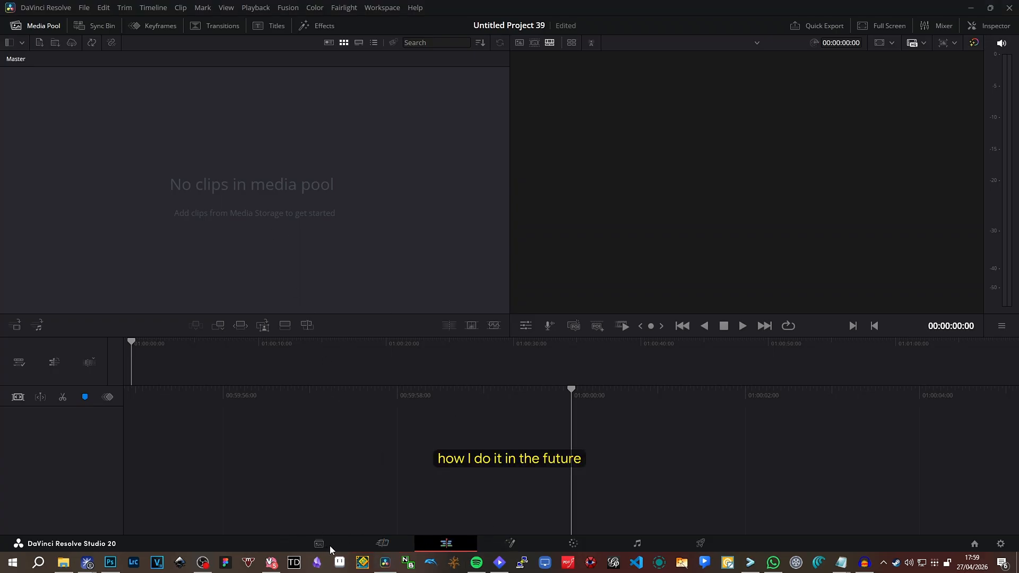
pyautogui.click(372, 543)
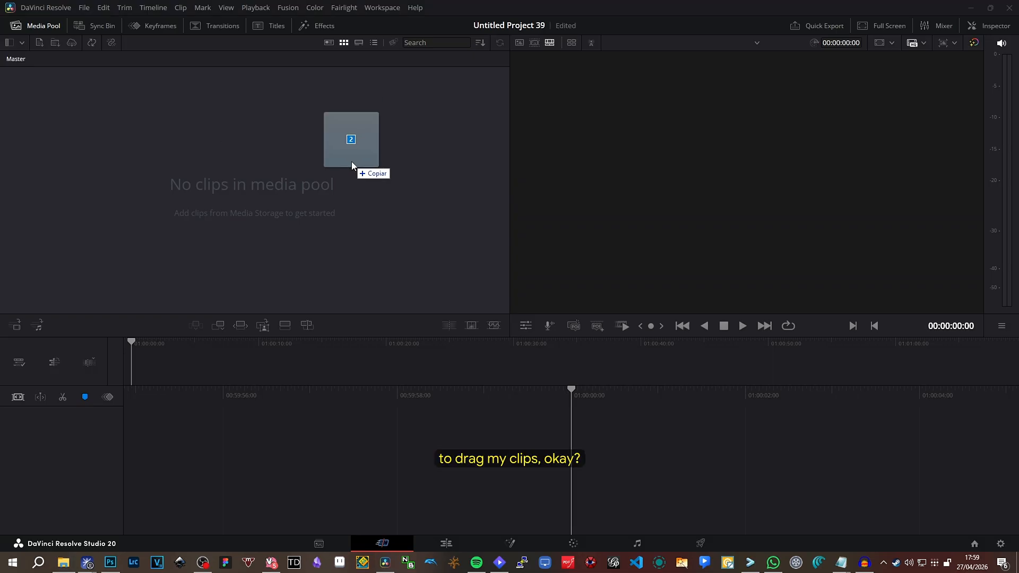
pyautogui.moveTo(352, 162); pyautogui.dragTo(371, 168)
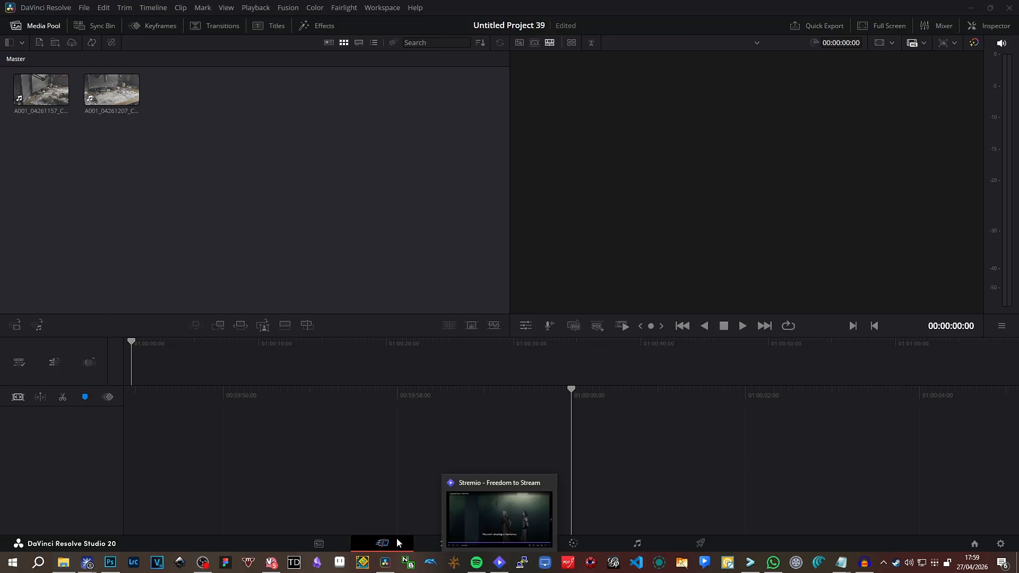
# Create a timeline on the Edit page from both imported clips, placed one after the other on Video 1.
pyautogui.click(437, 541)
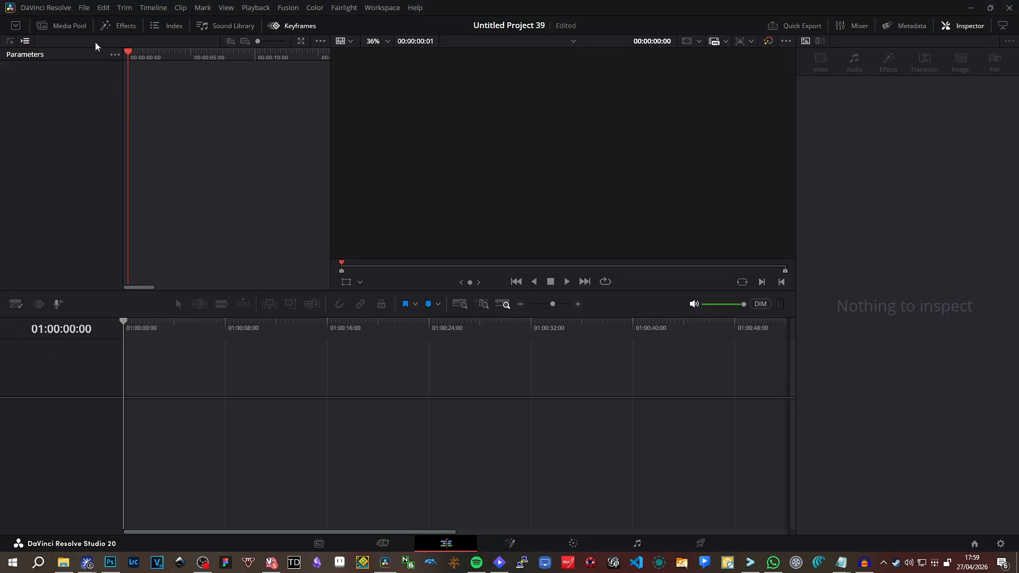
pyautogui.click(60, 26)
pyautogui.moveTo(218, 123); pyautogui.dragTo(255, 419)
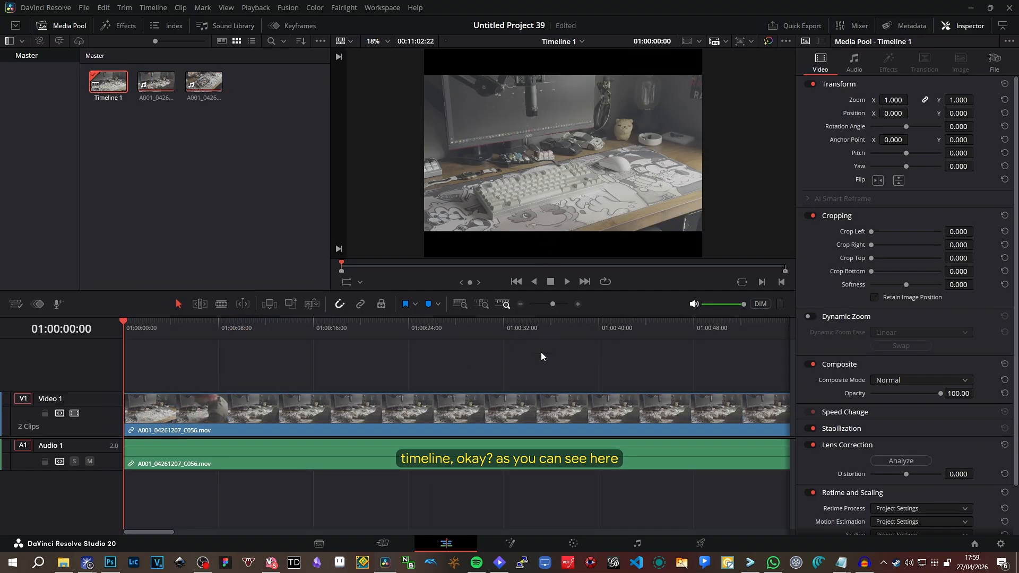
# Set the scaling of the first clip, A001_04261207_C056.mov, to Fill.
pyautogui.click(299, 413)
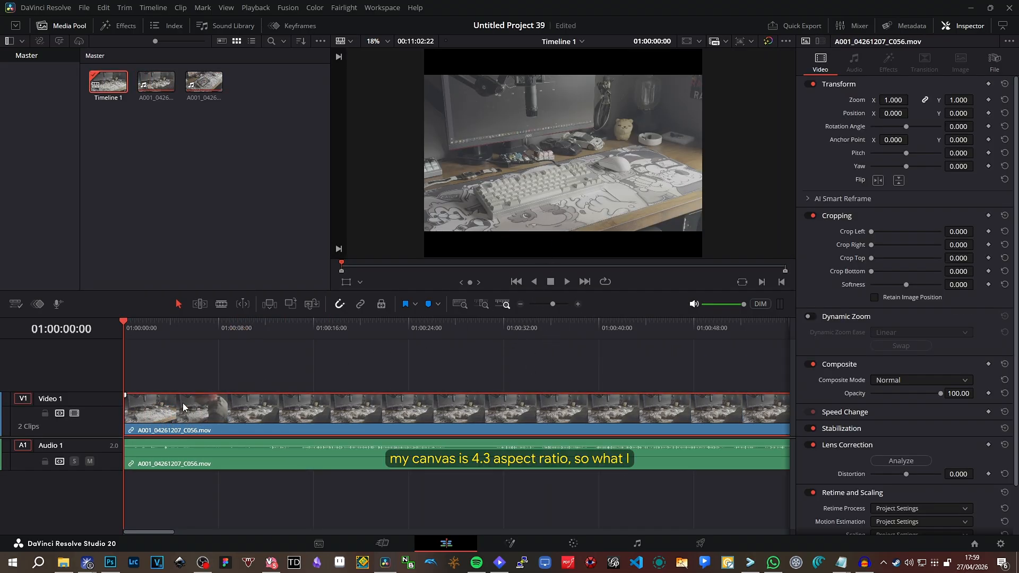
pyautogui.moveTo(552, 305); pyautogui.dragTo(543, 307)
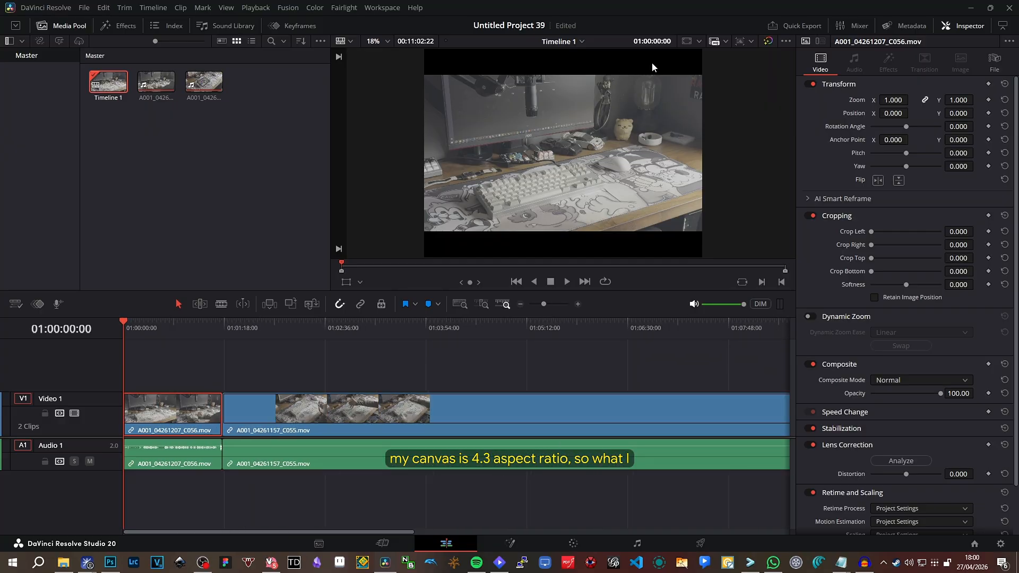
pyautogui.moveTo(540, 303); pyautogui.dragTo(538, 302)
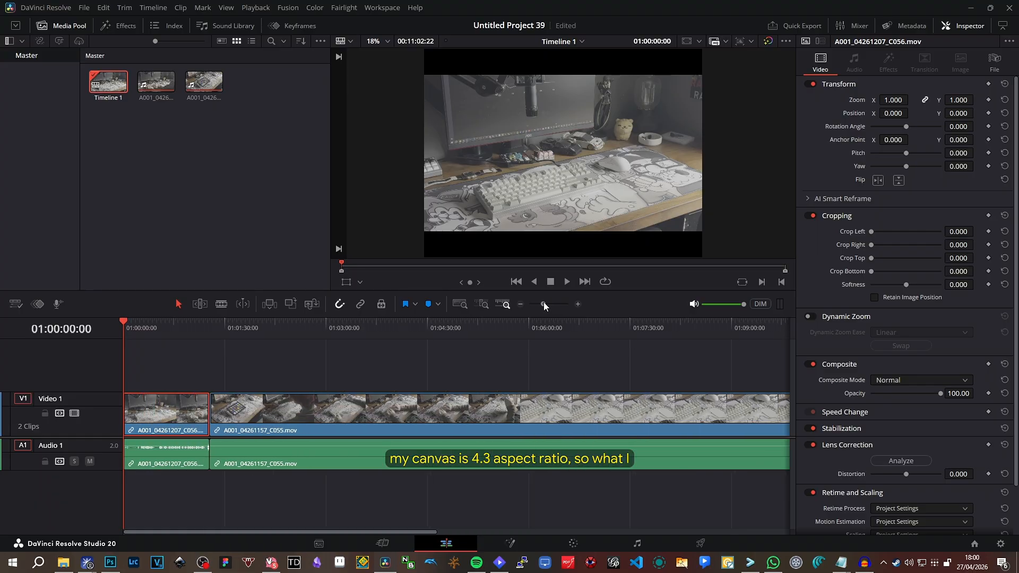
pyautogui.scroll(-2, 847, 353)
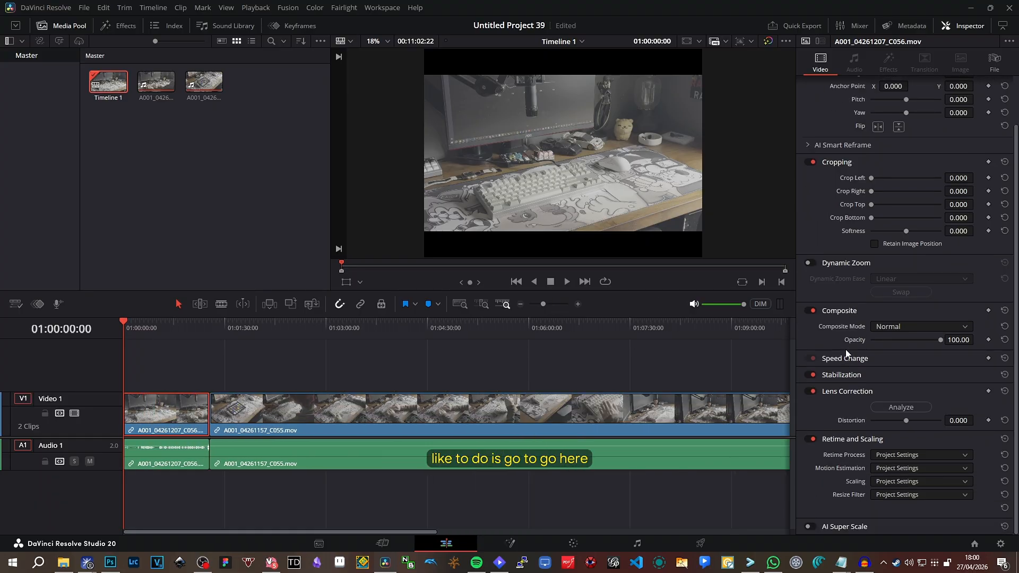
pyautogui.click(892, 471)
pyautogui.click(893, 471)
pyautogui.click(896, 455)
pyautogui.click(896, 455)
pyautogui.click(907, 468)
pyautogui.click(903, 467)
pyautogui.click(917, 482)
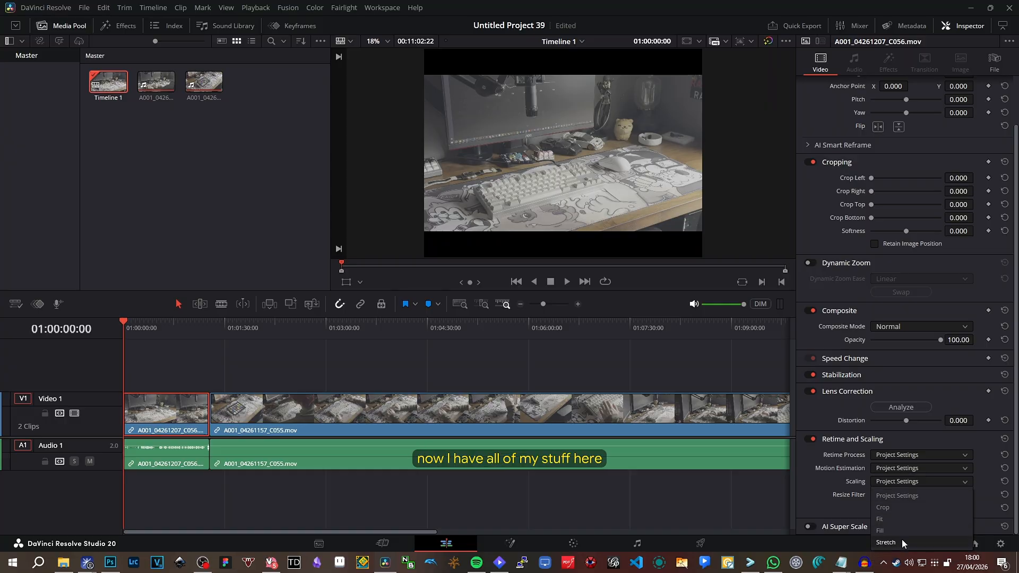
pyautogui.click(902, 530)
# Set the scaling of the second clip, A001_04261157_C055.mov, to Fill.
pyautogui.click(399, 427)
pyautogui.click(920, 481)
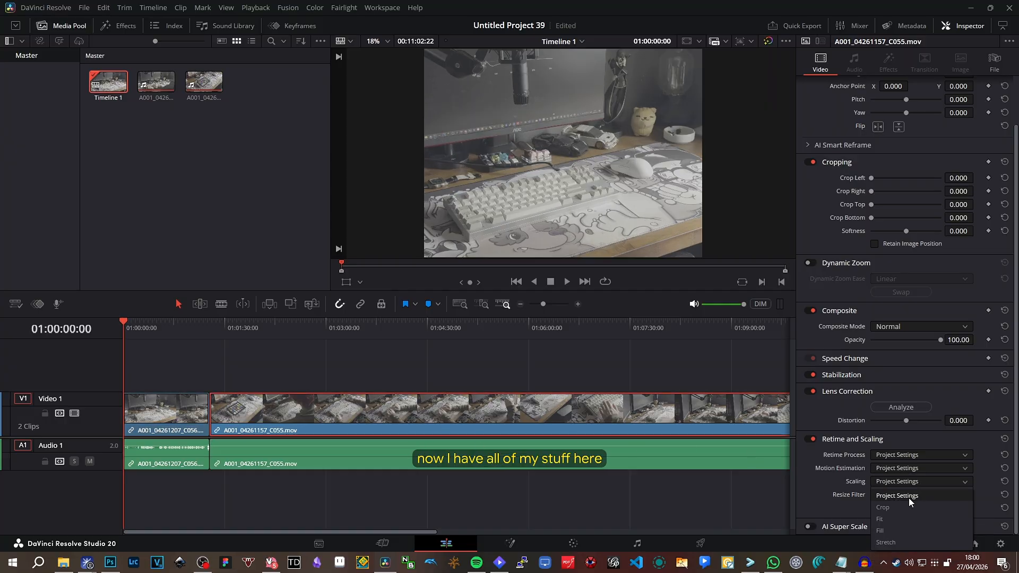
pyautogui.click(909, 534)
pyautogui.rightClick(908, 535)
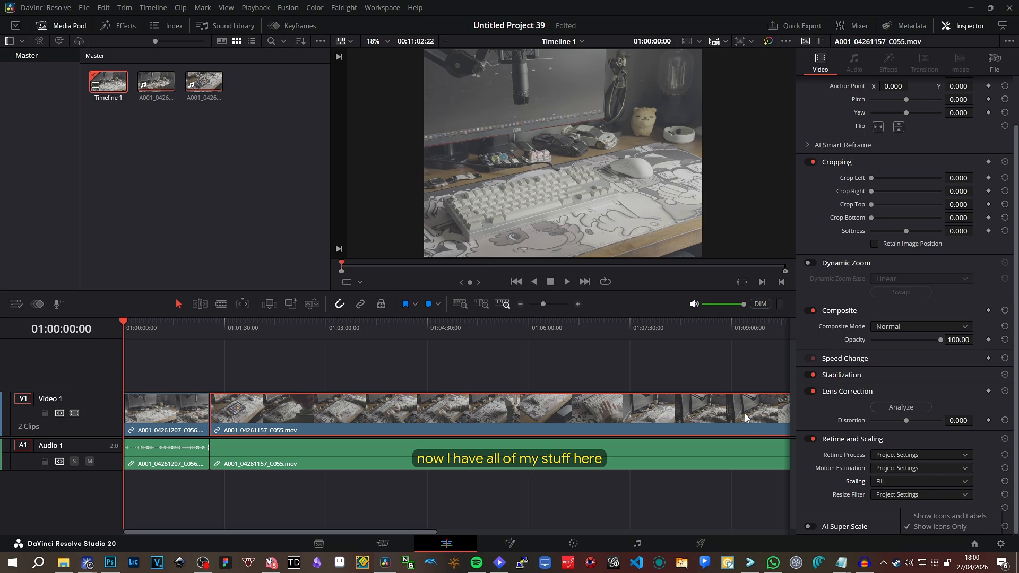
# Add the external recording tgr03vints.wav from the file explorer to a new Audio 2 track below the clips.
pyautogui.moveTo(412, 334)
pyautogui.mouseDown()
pyautogui.moveTo(326, 334)
pyautogui.moveTo(589, 336)
pyautogui.moveTo(399, 335)
pyautogui.moveTo(410, 335)
pyautogui.mouseUp()
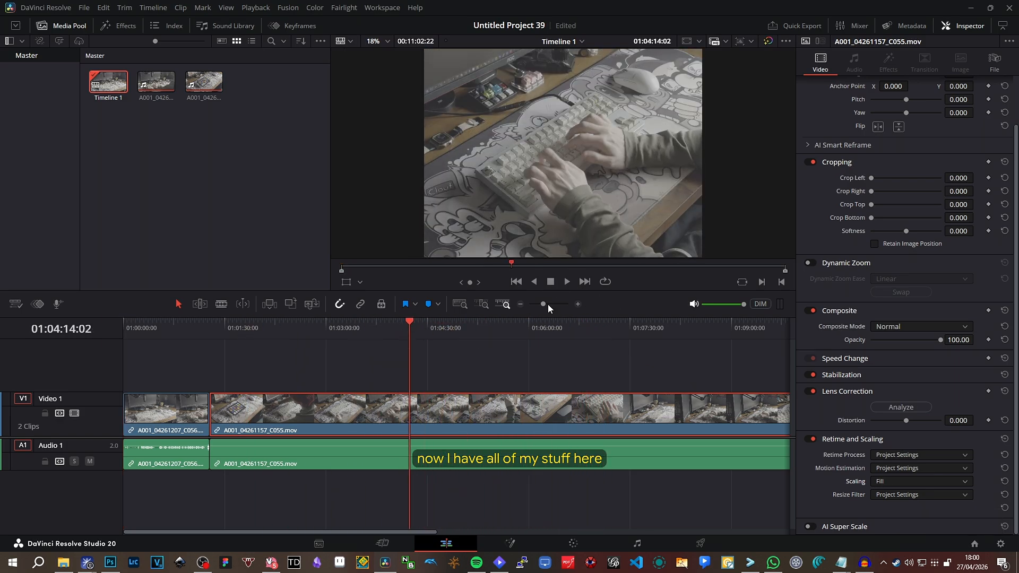
pyautogui.moveTo(548, 304); pyautogui.dragTo(546, 304)
pyautogui.click(61, 564)
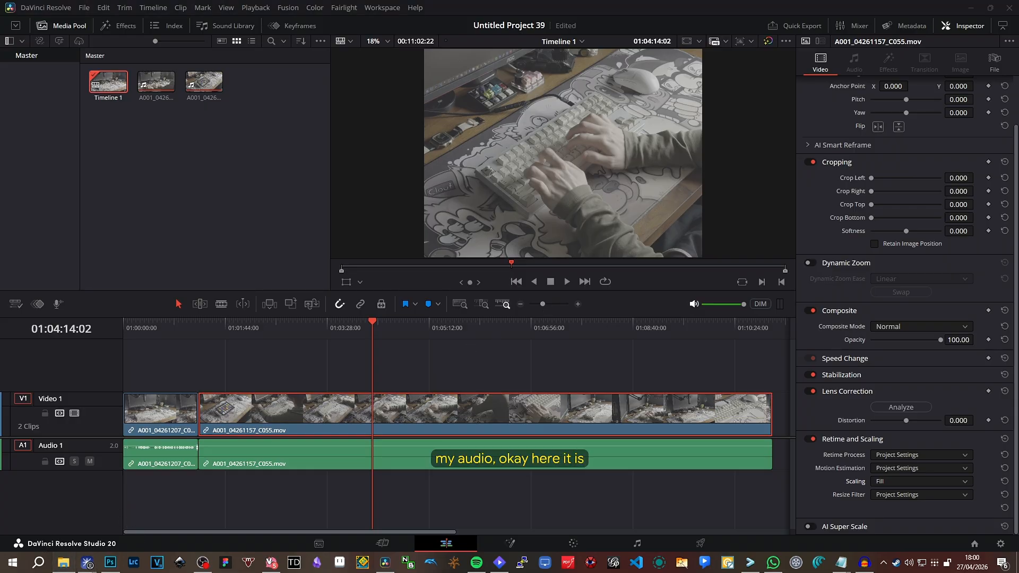
pyautogui.moveTo(230, 258); pyautogui.dragTo(267, 505)
pyautogui.moveTo(542, 304); pyautogui.dragTo(541, 304)
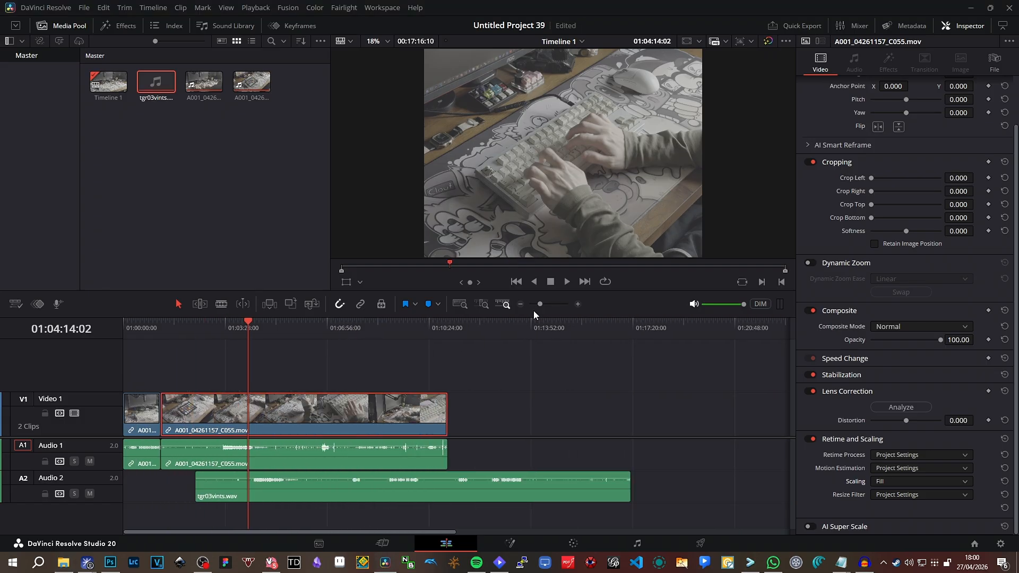
# Align tgr03vints.wav with the camera audio of A001_04261157_C055.mov by matching their waveforms near 01:03:16:00.
pyautogui.moveTo(385, 489); pyautogui.dragTo(355, 490)
pyautogui.click(219, 332)
pyautogui.moveTo(539, 304); pyautogui.dragTo(550, 304)
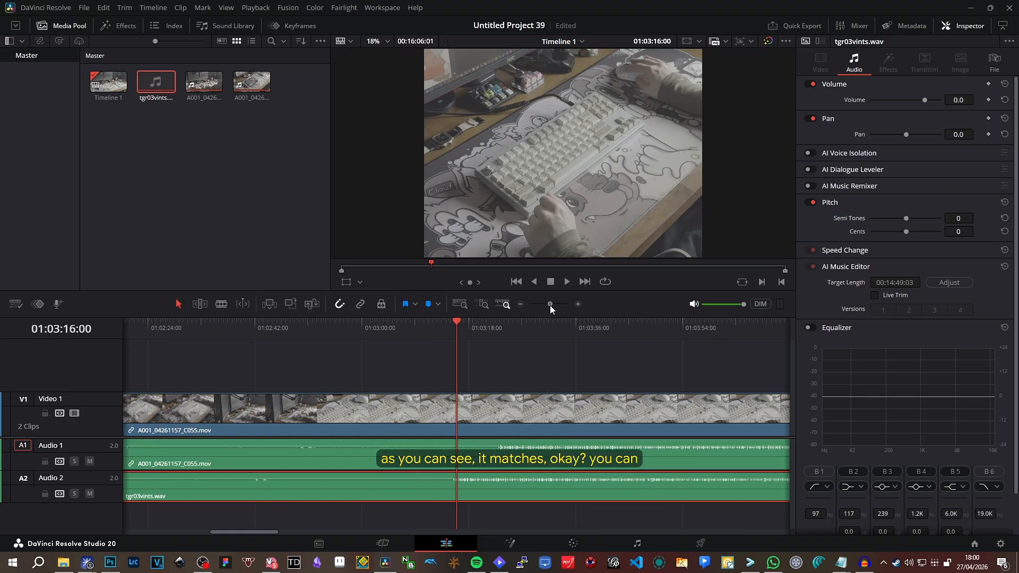
pyautogui.moveTo(508, 490); pyautogui.dragTo(549, 487)
pyautogui.moveTo(550, 304); pyautogui.dragTo(556, 304)
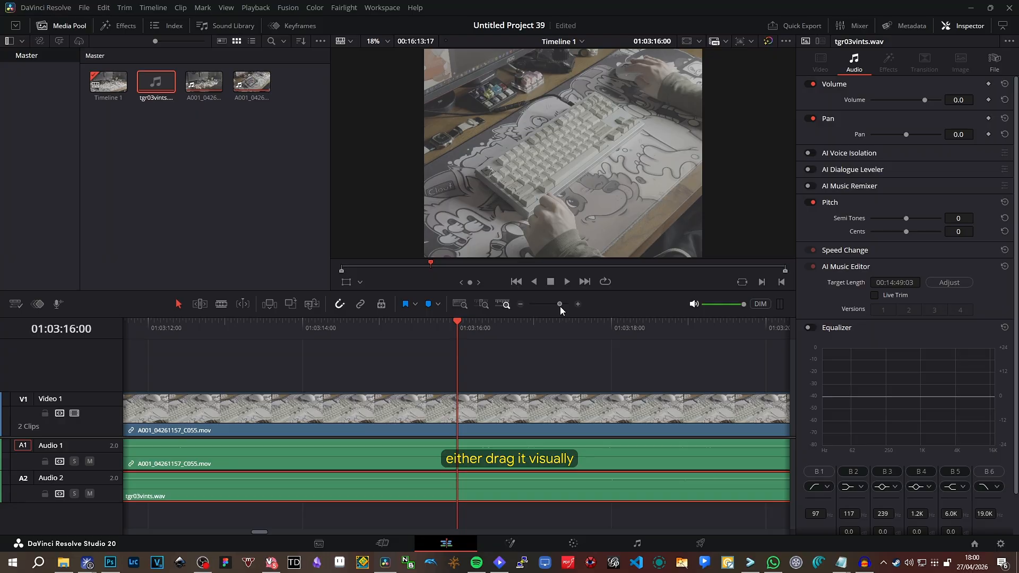
pyautogui.click(676, 330)
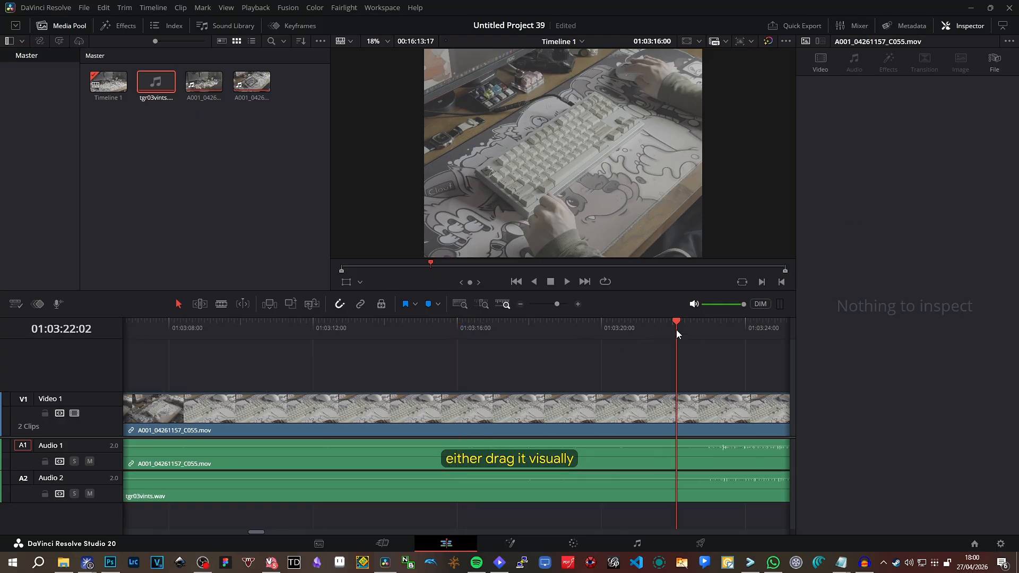
# Check the clip options of tgr03vints.wav and the camera audio for an automatic alignment command.
pyautogui.rightClick(631, 490)
pyautogui.click(348, 469)
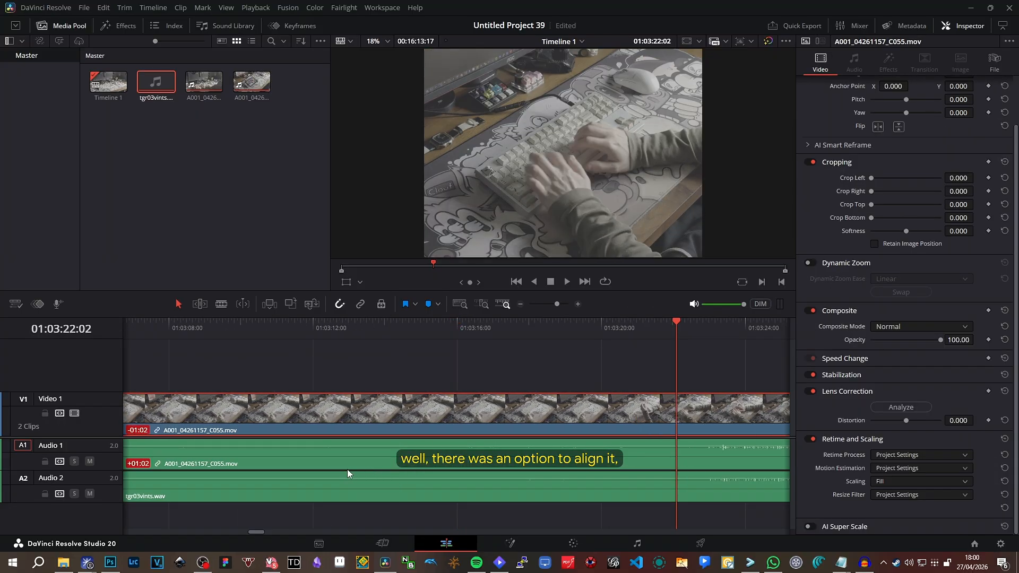
pyautogui.rightClick(627, 488)
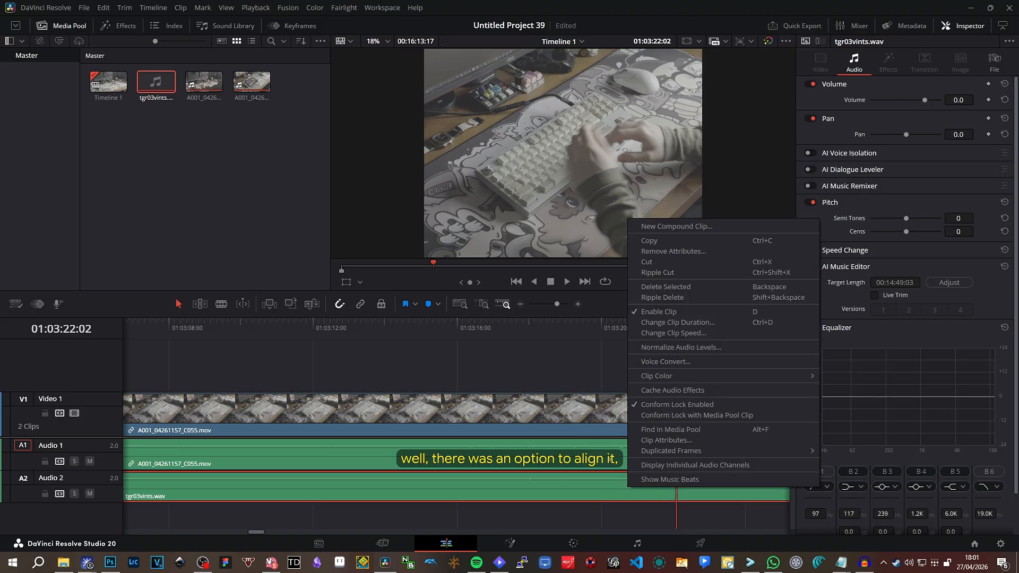
pyautogui.click(609, 455)
pyautogui.rightClick(609, 454)
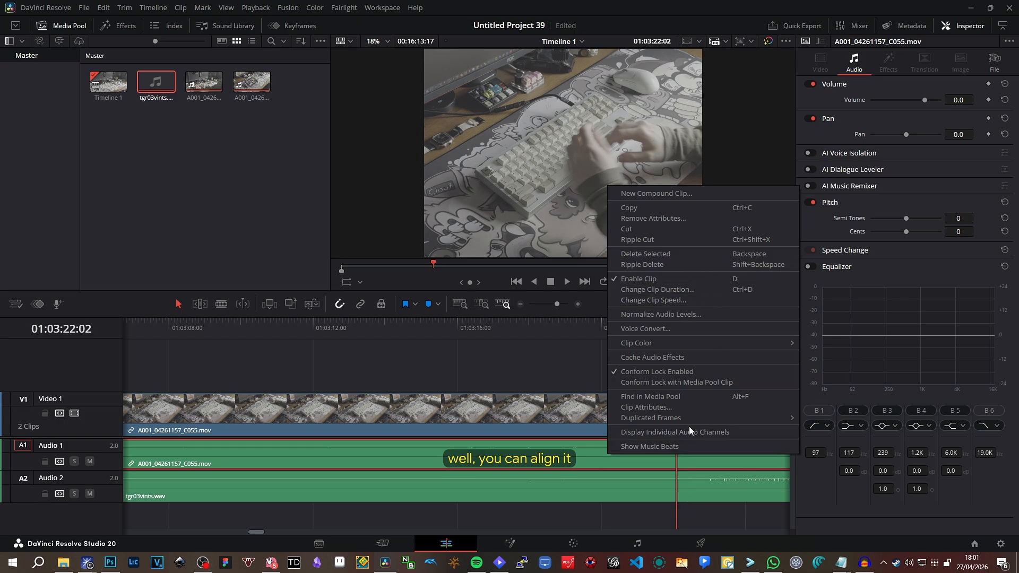
pyautogui.click(694, 492)
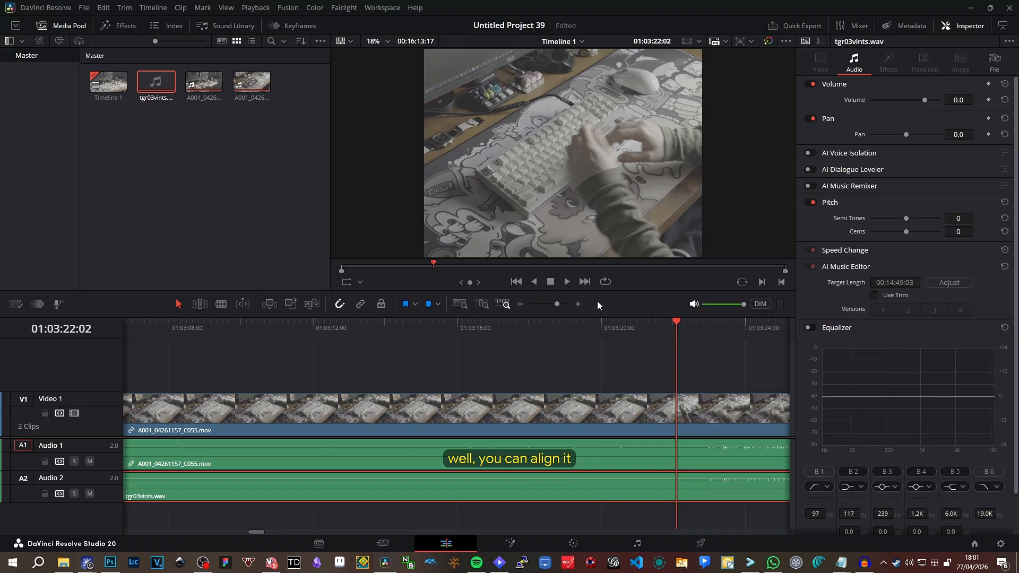
# Compare the waveforms of Audio 1 and Audio 2 closely around 01:03:23:00 to check their alignment.
pyautogui.click(697, 326)
pyautogui.moveTo(557, 304); pyautogui.dragTo(565, 304)
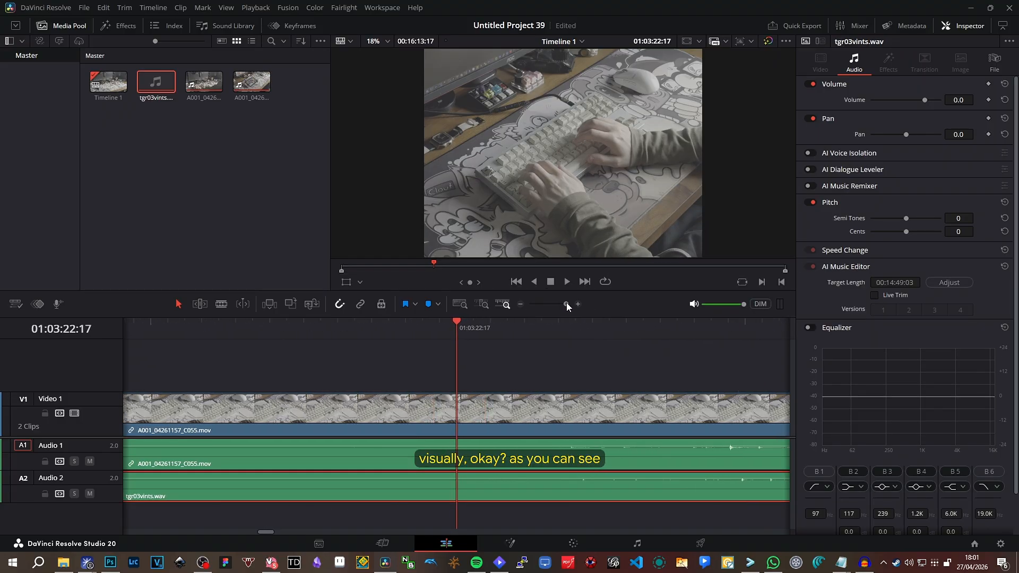
pyautogui.click(593, 326)
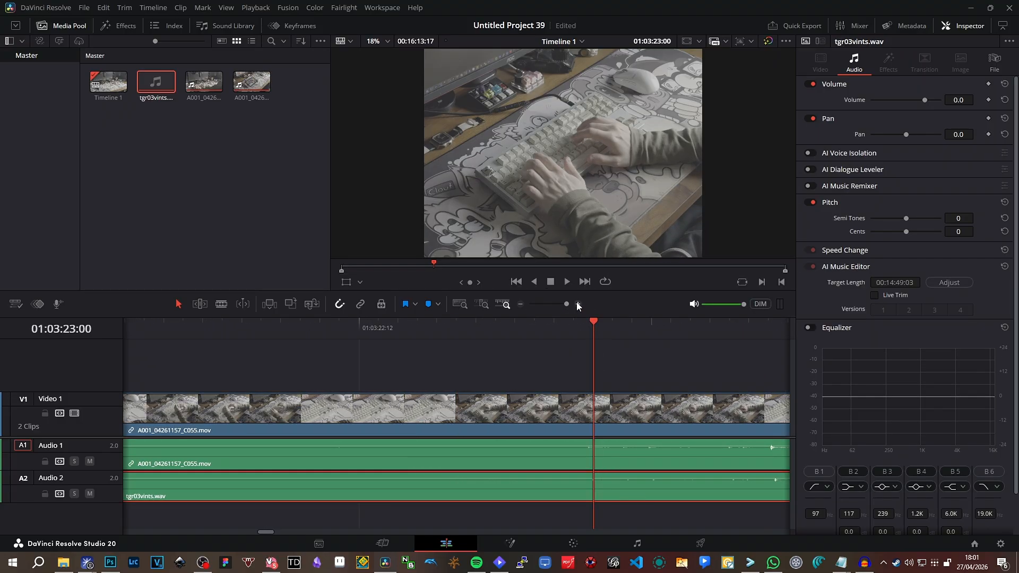
pyautogui.click(577, 304)
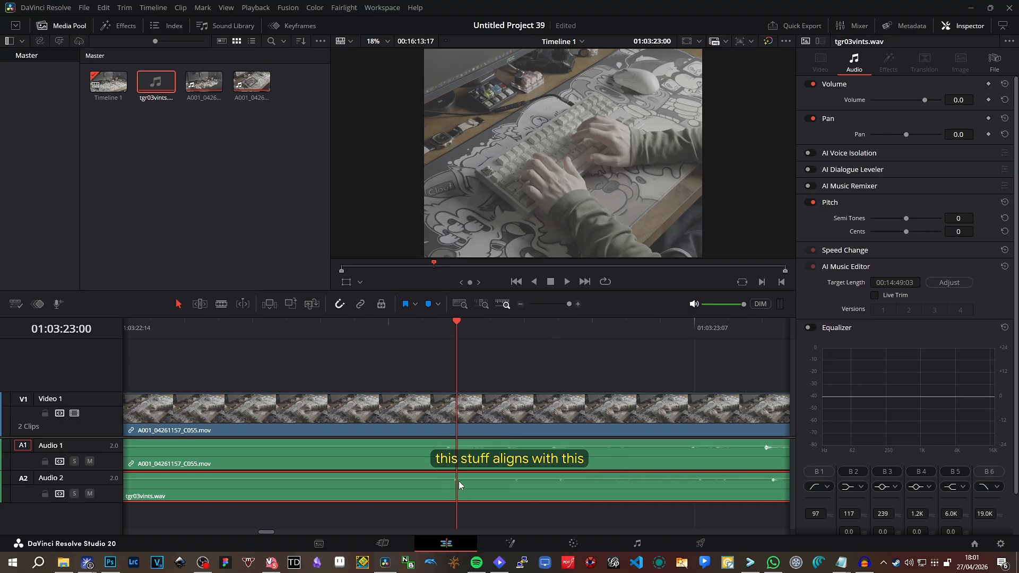
# Split tgr03vints.wav on Audio 2 at the end of the second video clip.
pyautogui.moveTo(563, 302); pyautogui.dragTo(543, 305)
pyautogui.click(219, 306)
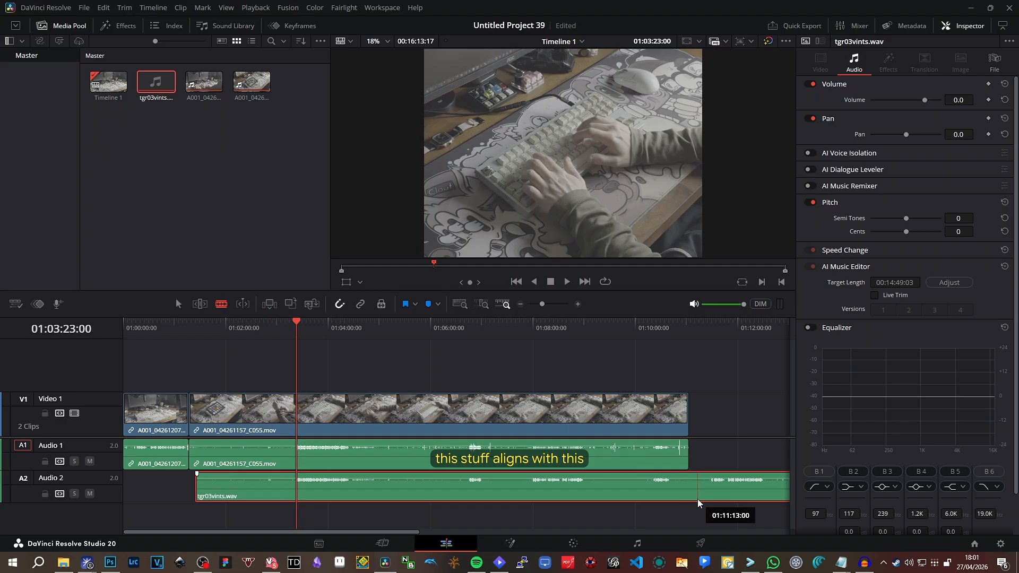
pyautogui.click(690, 498)
pyautogui.click(180, 304)
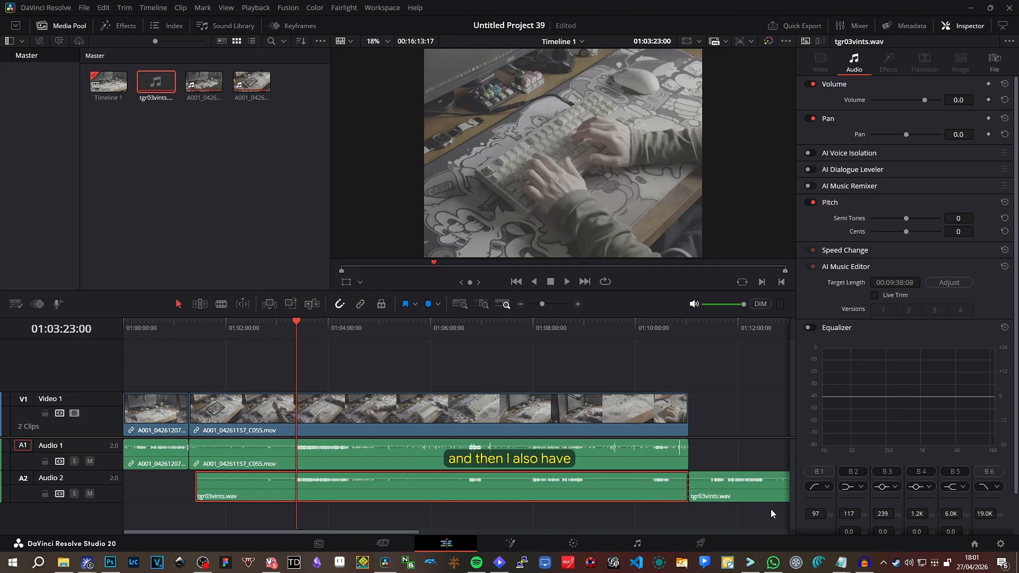
# Move the split-off tgr03vints.wav section beneath A001_04261207_C056.mov at the timeline start and shorten it to fit before the other section.
pyautogui.moveTo(695, 494); pyautogui.dragTo(744, 491)
pyautogui.moveTo(542, 304); pyautogui.dragTo(539, 304)
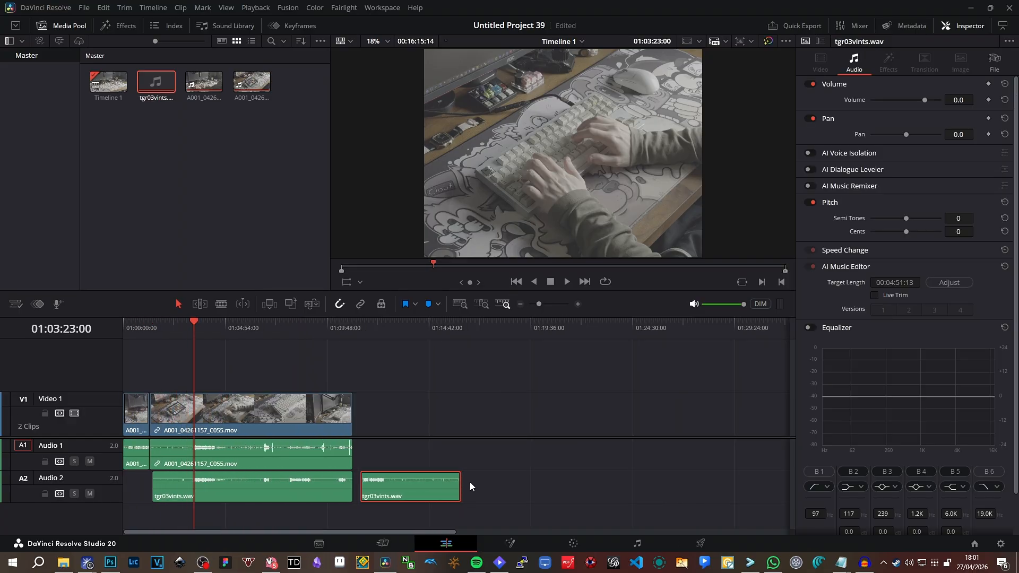
pyautogui.moveTo(459, 494); pyautogui.dragTo(140, 492)
pyautogui.click(131, 325)
pyautogui.moveTo(542, 303); pyautogui.dragTo(550, 299)
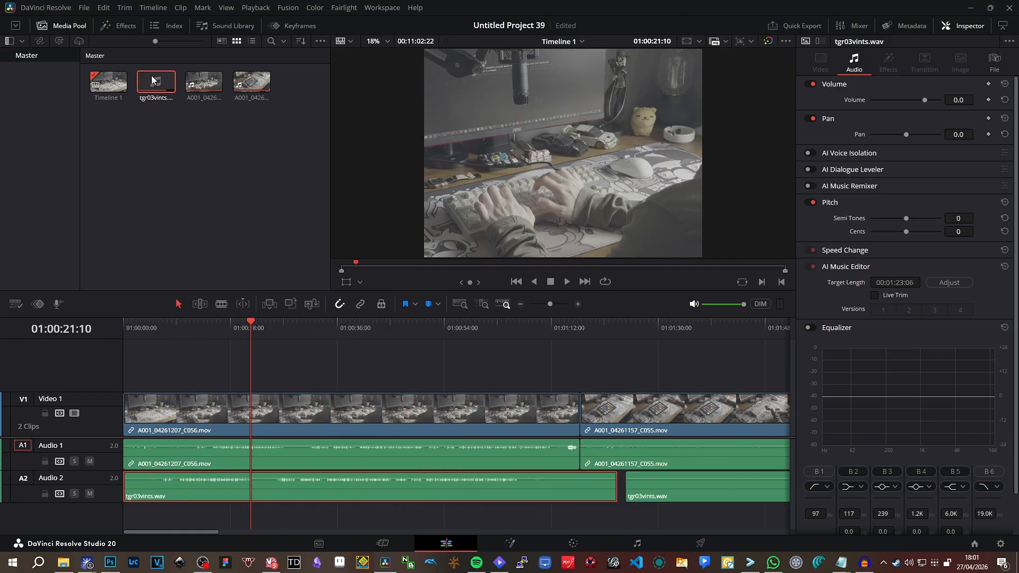
# Open the recent project Intro Sound Test copy.
pyautogui.click(84, 8)
pyautogui.moveTo(135, 31)
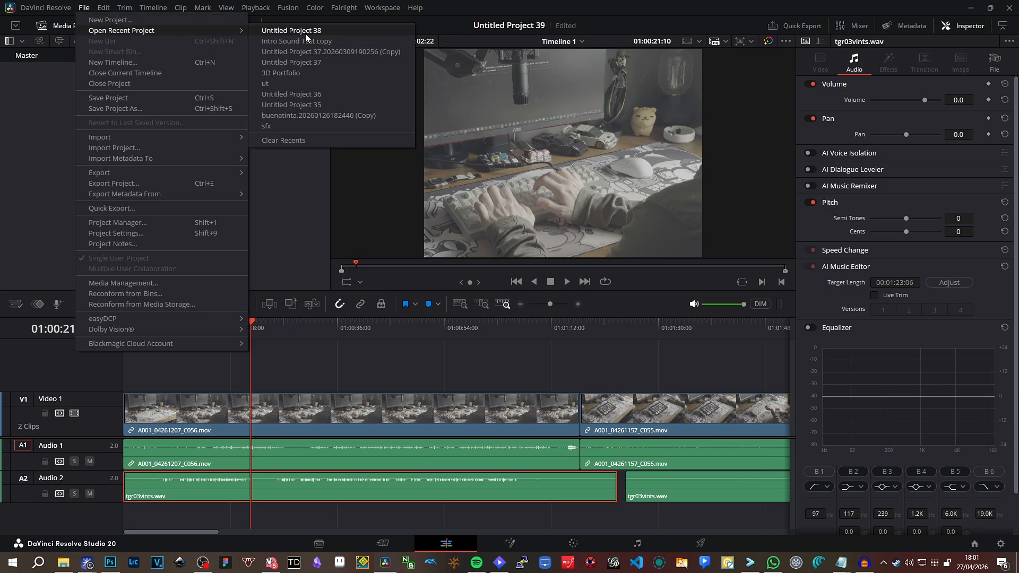
pyautogui.click(297, 41)
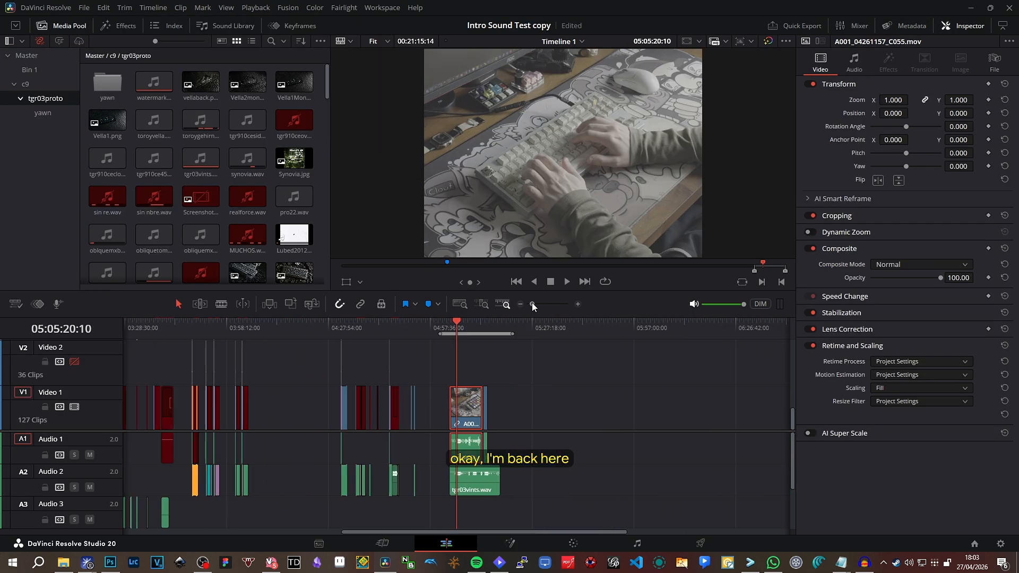
# Copy the colour grade from the purple keyboard clip at 04:53:00:09 onto clip 159 on the Color page.
pyautogui.moveTo(532, 302); pyautogui.dragTo(540, 302)
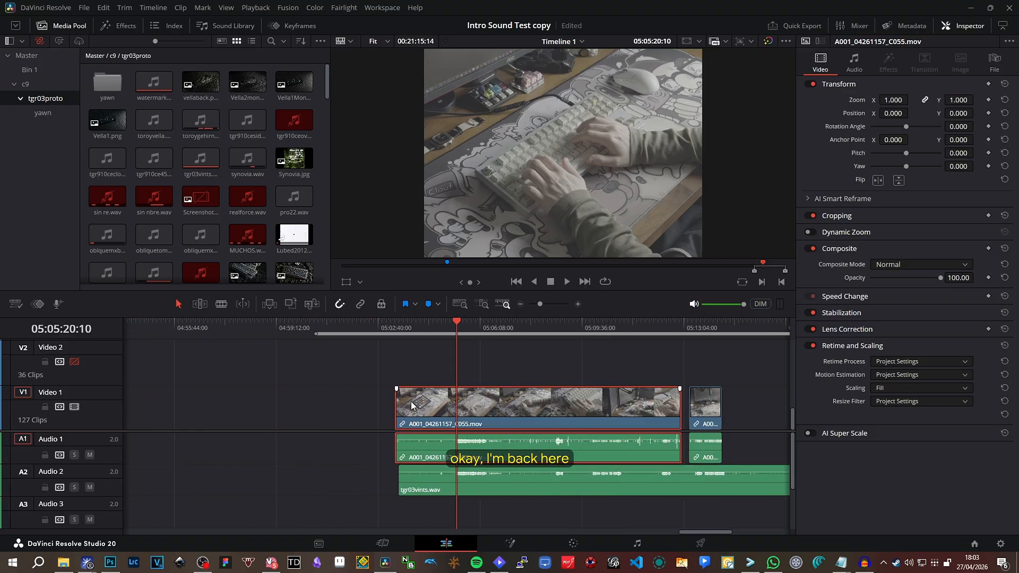
pyautogui.moveTo(428, 327)
pyautogui.mouseDown()
pyautogui.moveTo(403, 326)
pyautogui.moveTo(443, 324)
pyautogui.mouseUp()
pyautogui.moveTo(541, 307); pyautogui.dragTo(537, 306)
pyautogui.click(295, 330)
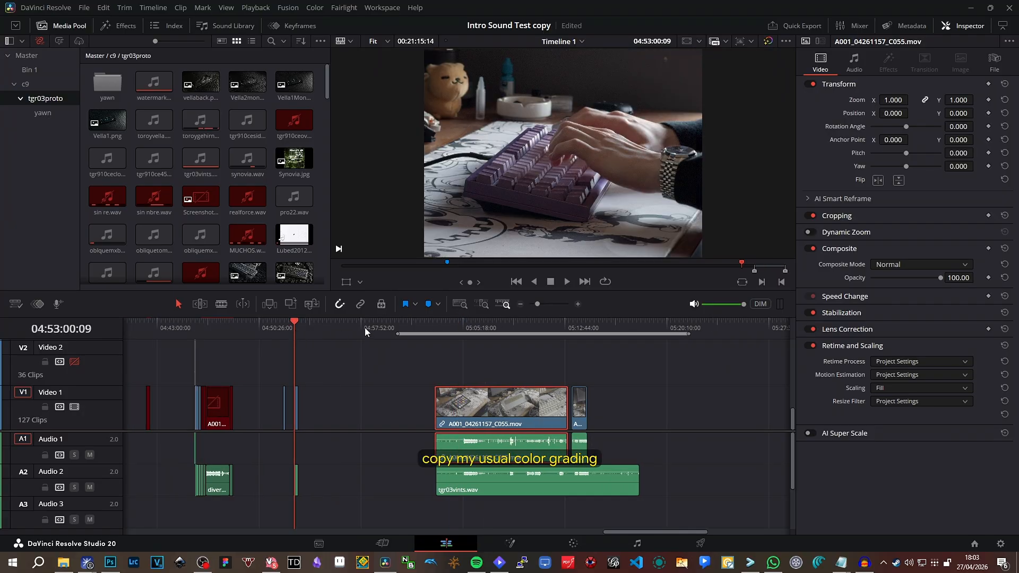
pyautogui.click(558, 541)
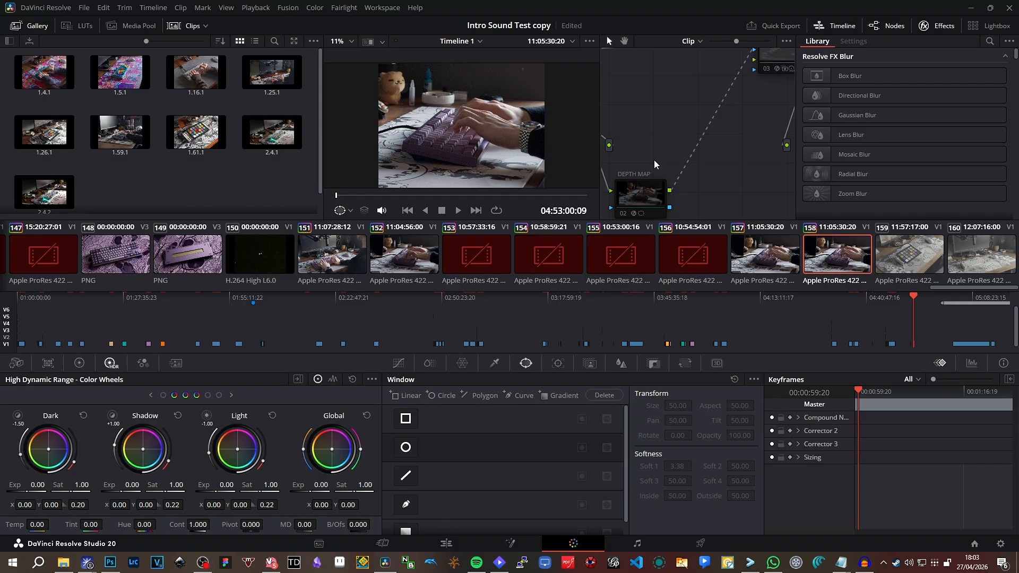
pyautogui.click(886, 252)
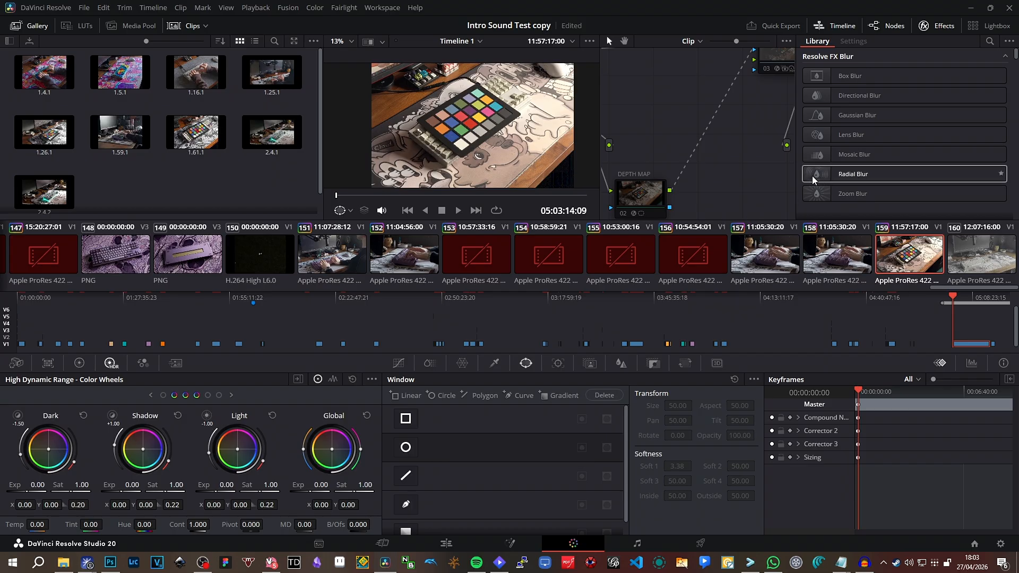
# Hide the gallery, clip strip and mini timeline on the Color page, and enlarge the node graph area beside the viewer.
pyautogui.click(29, 26)
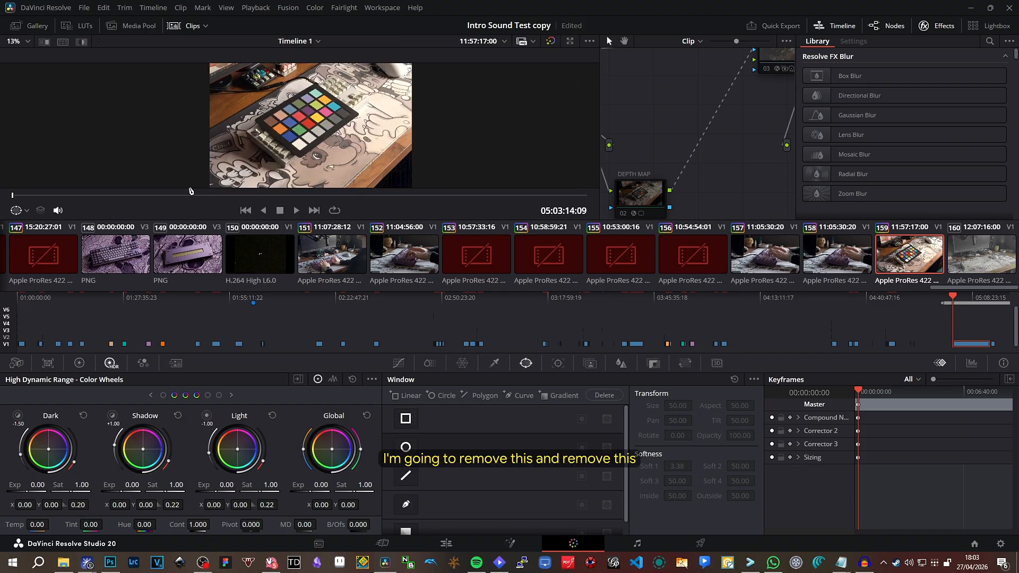
pyautogui.click(188, 27)
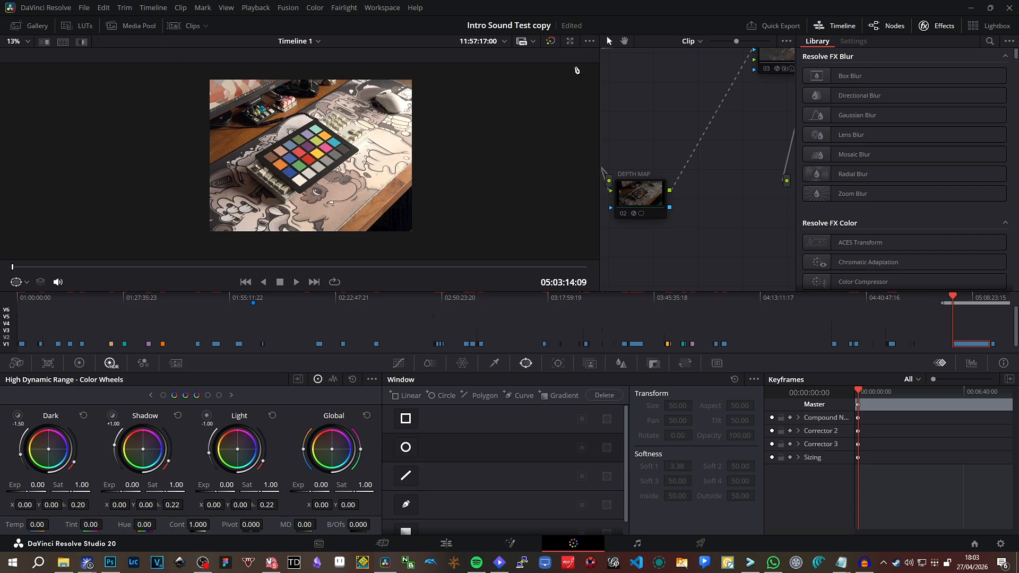
pyautogui.click(836, 25)
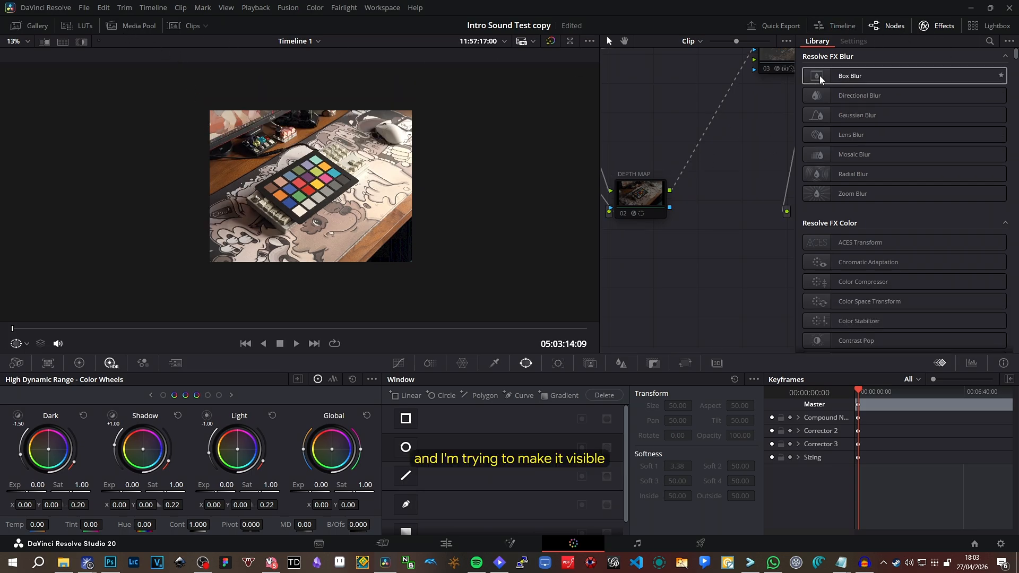
pyautogui.moveTo(603, 151); pyautogui.dragTo(483, 148)
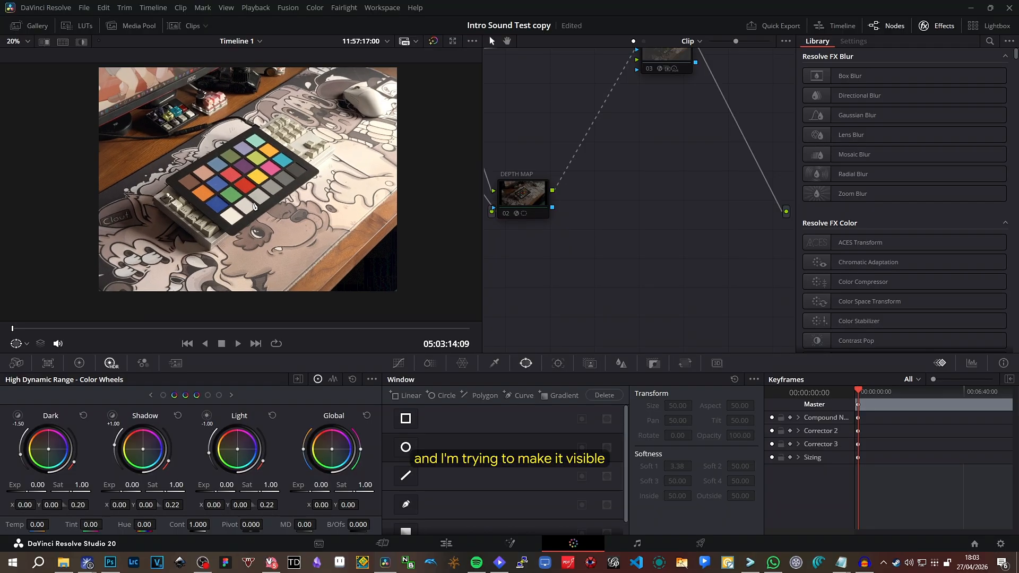
pyautogui.moveTo(271, 143); pyautogui.dragTo(283, 164)
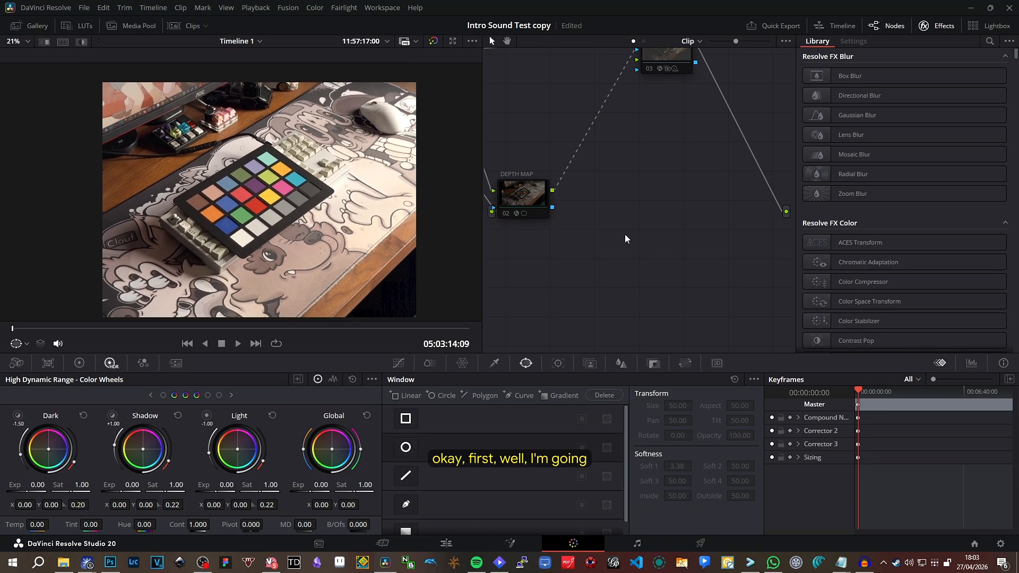
# Examine how the Look, DEPTH MAP and Blur nodes are connected in the clip's node graph.
pyautogui.moveTo(546, 206); pyautogui.dragTo(713, 282)
pyautogui.rightClick(579, 122)
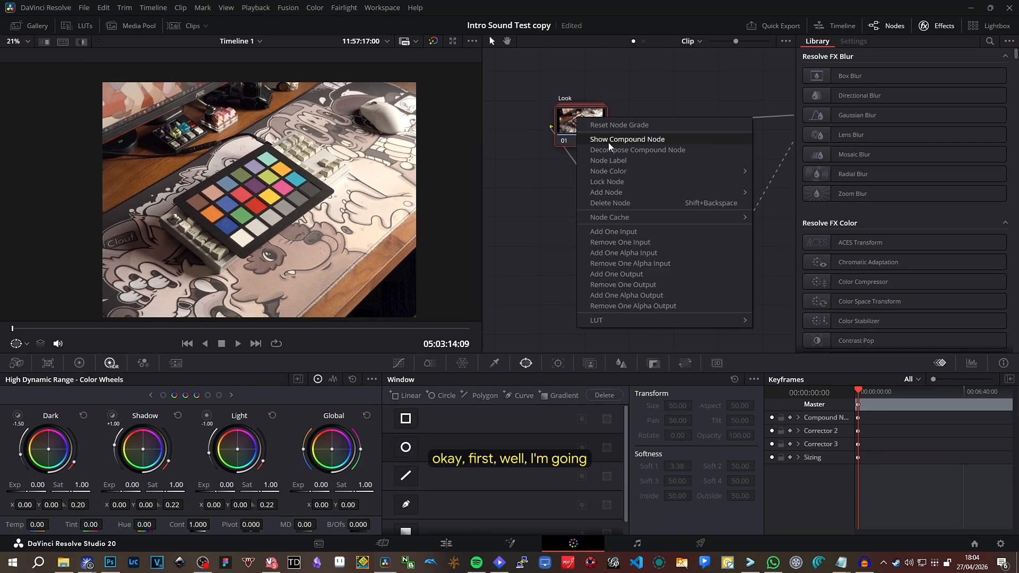
pyautogui.click(609, 141)
pyautogui.click(542, 346)
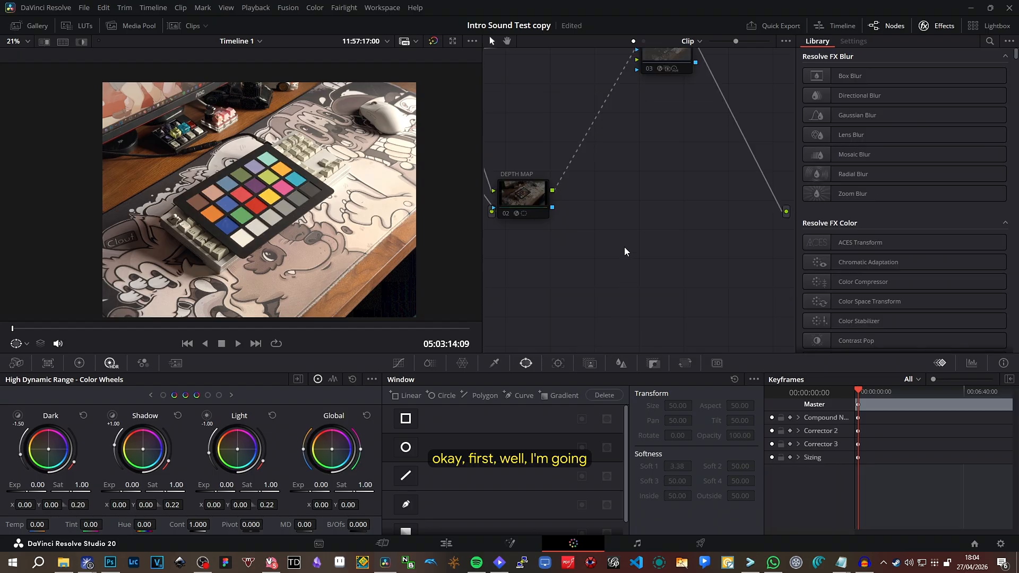
pyautogui.moveTo(639, 196); pyautogui.dragTo(722, 274)
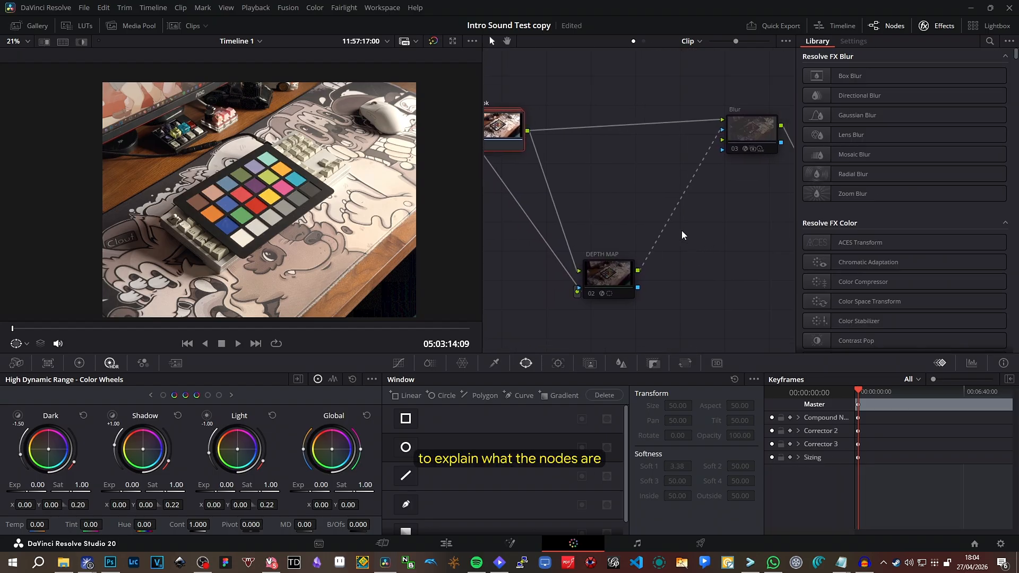
pyautogui.moveTo(578, 169); pyautogui.dragTo(624, 193)
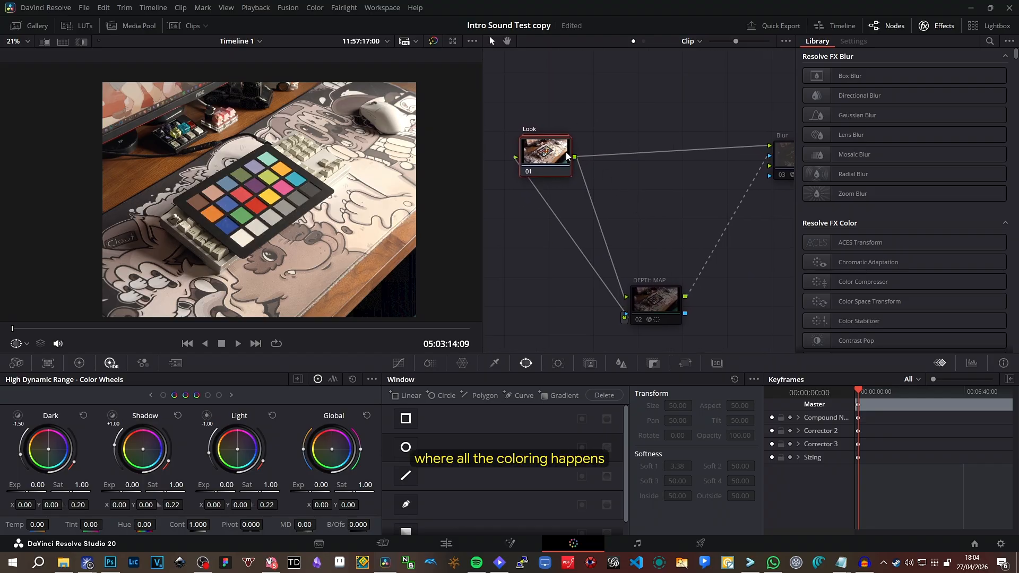
pyautogui.moveTo(736, 230); pyautogui.dragTo(667, 221)
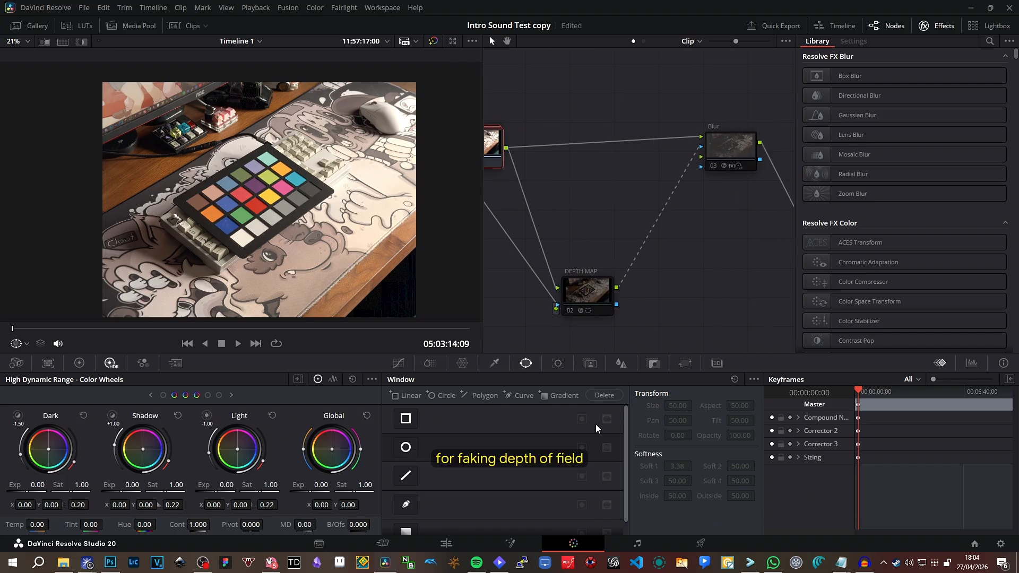
# Review the purple keyboard clips at 04:53:00:09 and 04:52:17:10 on the Edit page, and return to the beige keyboard clip's grade.
pyautogui.click(455, 545)
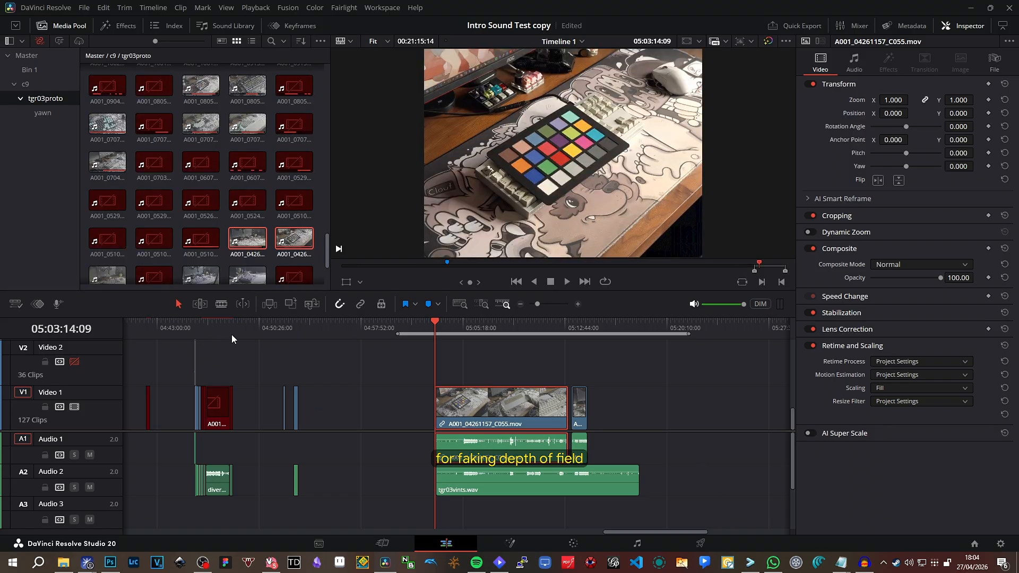
pyautogui.click(294, 333)
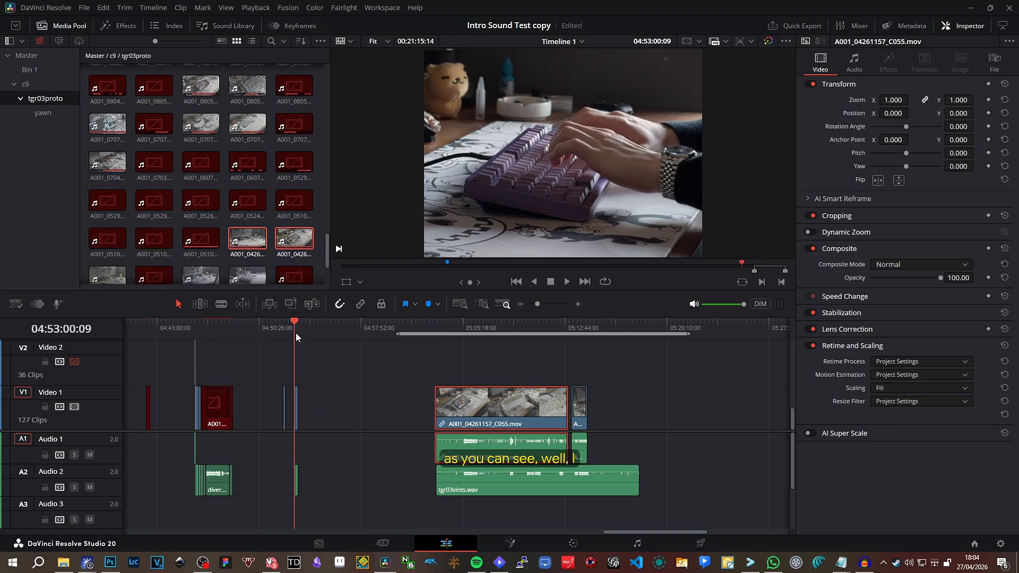
pyautogui.moveTo(565, 305); pyautogui.dragTo(545, 304)
pyautogui.click(372, 326)
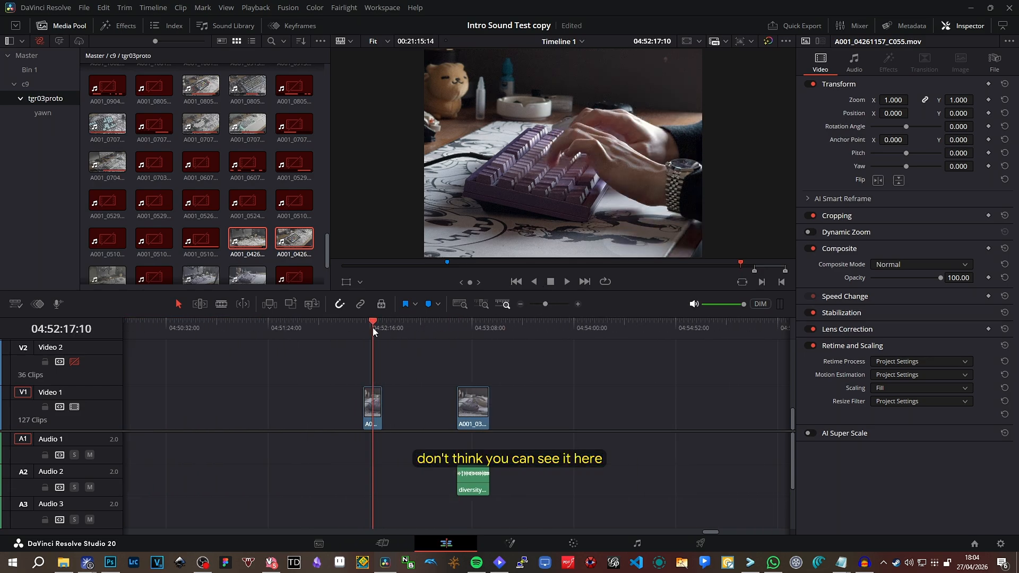
pyautogui.moveTo(545, 305); pyautogui.dragTo(534, 306)
pyautogui.moveTo(411, 324); pyautogui.dragTo(565, 322)
pyautogui.click(573, 543)
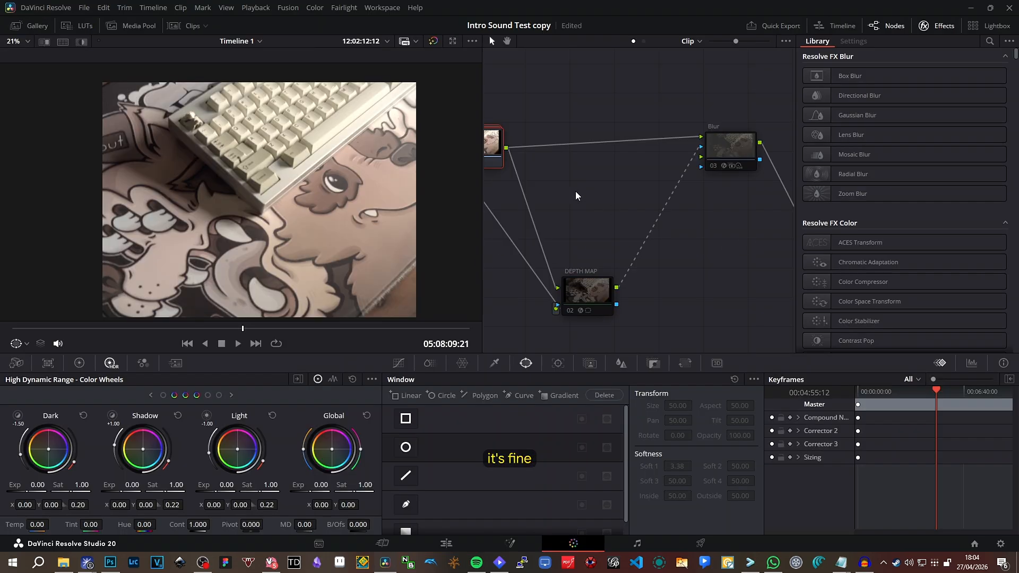
# Go to the frame at 05:03:26:02 with the colour chart in view and open the Look compound node.
pyautogui.scroll(3, 576, 193)
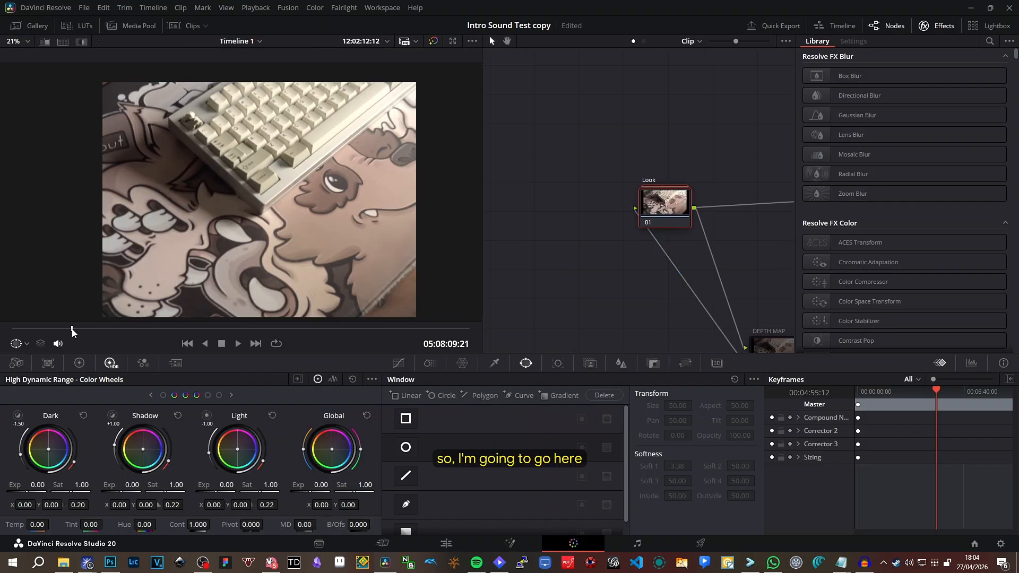
pyautogui.moveTo(71, 329); pyautogui.dragTo(21, 329)
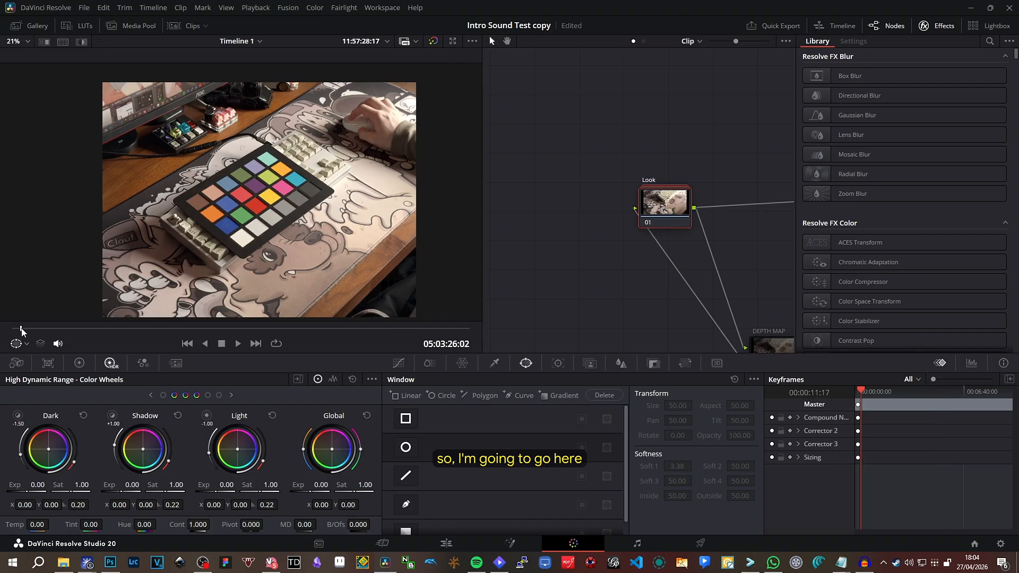
pyautogui.rightClick(667, 216)
pyautogui.click(690, 227)
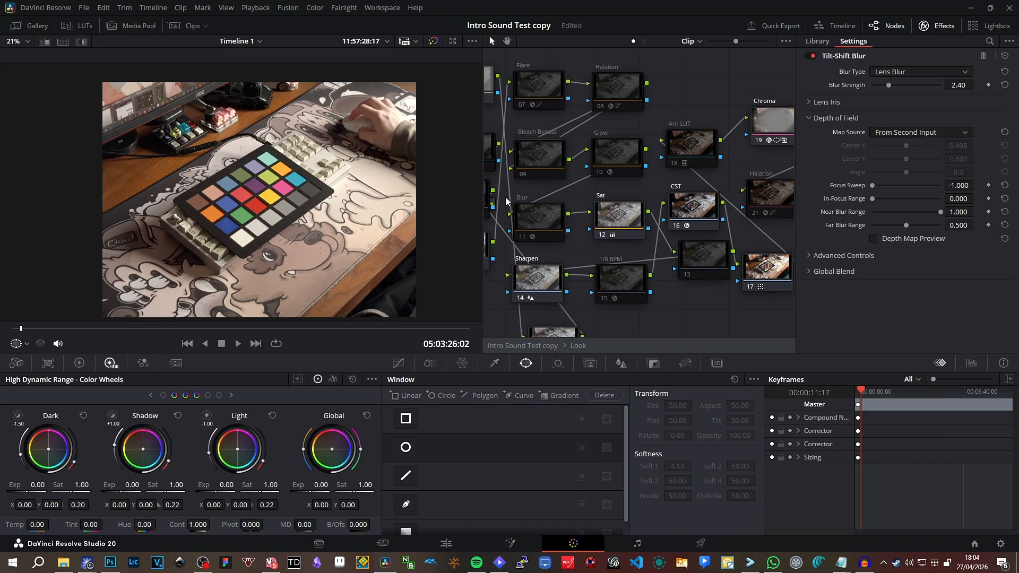
# Disable the Sat, Sharpen, 03, Con and WB nodes inside the Look compound node.
pyautogui.moveTo(635, 140); pyautogui.dragTo(507, 117)
pyautogui.moveTo(727, 160); pyautogui.dragTo(701, 138)
pyautogui.moveTo(541, 112); pyautogui.dragTo(615, 74)
pyautogui.moveTo(746, 284); pyautogui.dragTo(758, 218)
pyautogui.click(665, 192)
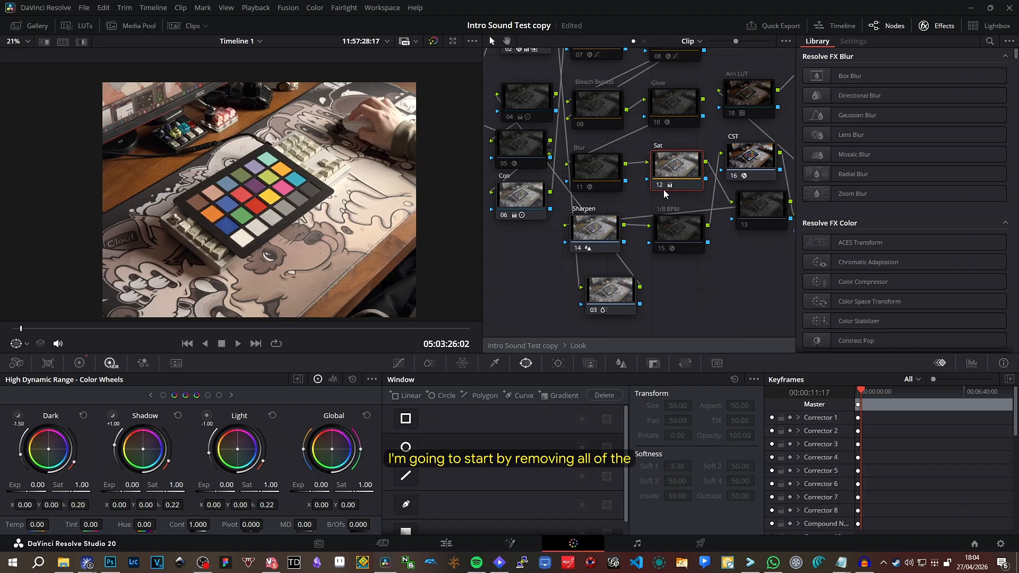
pyautogui.click(605, 232)
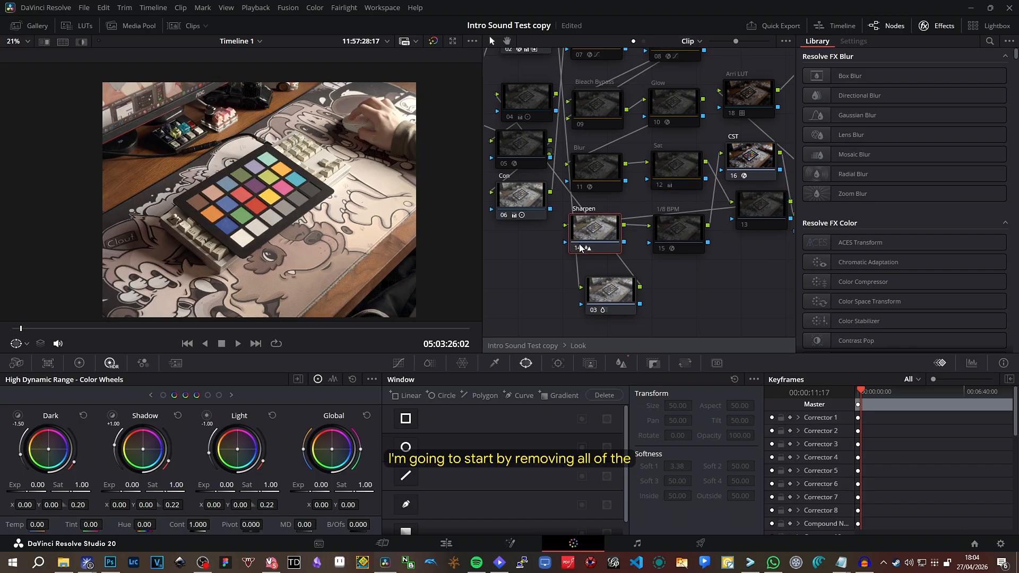
pyautogui.click(516, 212)
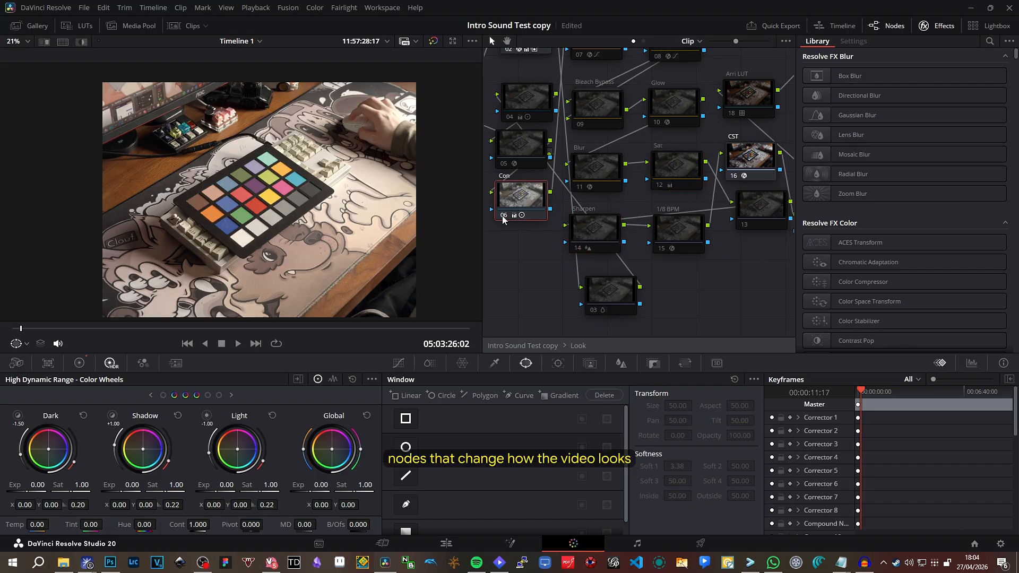
pyautogui.click(504, 216)
pyautogui.moveTo(553, 160); pyautogui.dragTo(669, 281)
pyautogui.click(629, 171)
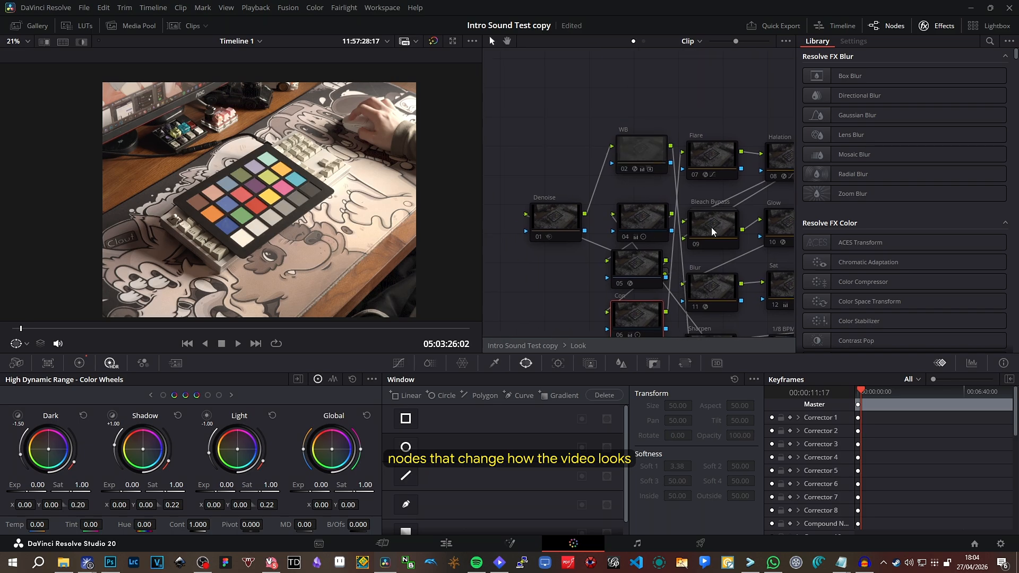
# Check the CST node's Color Space Transform settings, and display the Color Chart overlay in the viewer for node 17.
pyautogui.moveTo(714, 229); pyautogui.dragTo(493, 139)
pyautogui.click(658, 196)
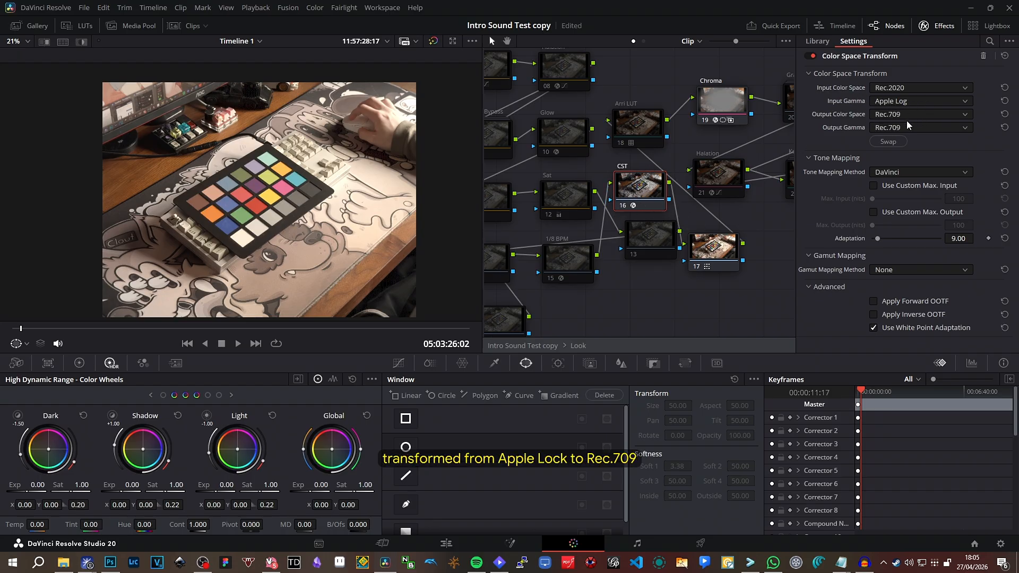
pyautogui.click(734, 247)
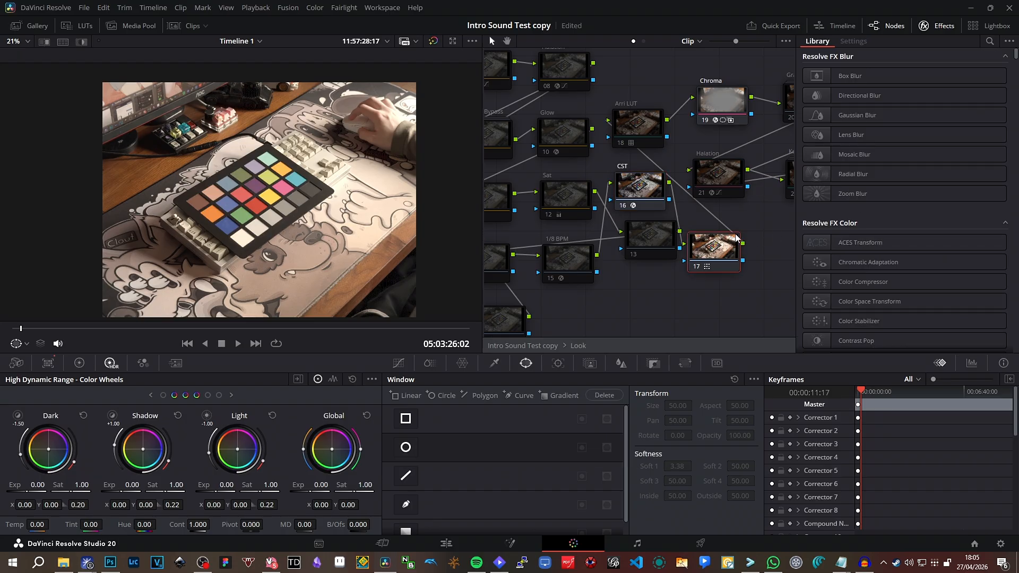
pyautogui.click(27, 348)
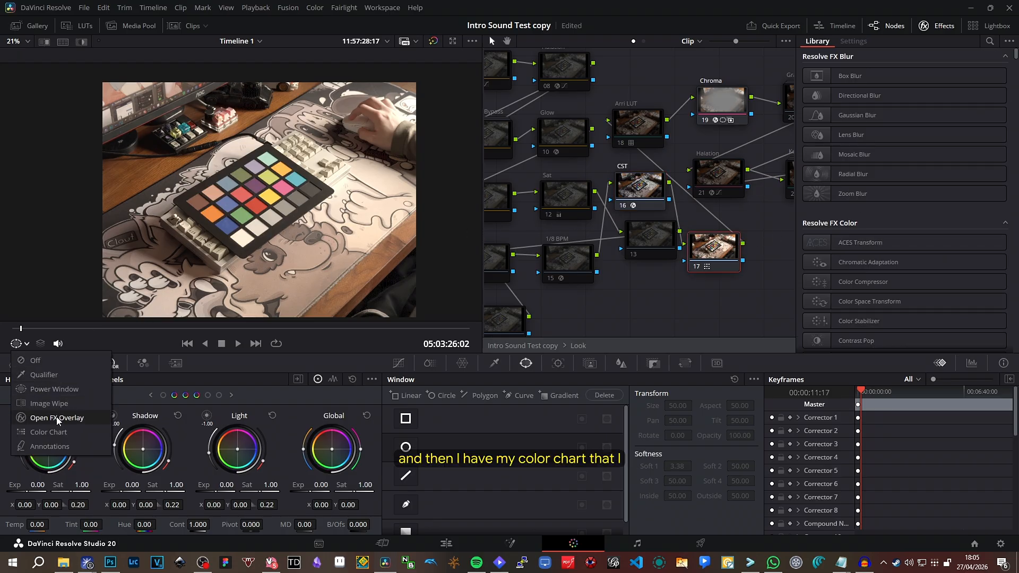
pyautogui.click(74, 438)
# Align the four corners of the Color Chart overlay with the physical colour chart in the frame.
pyautogui.scroll(1, 191, 208)
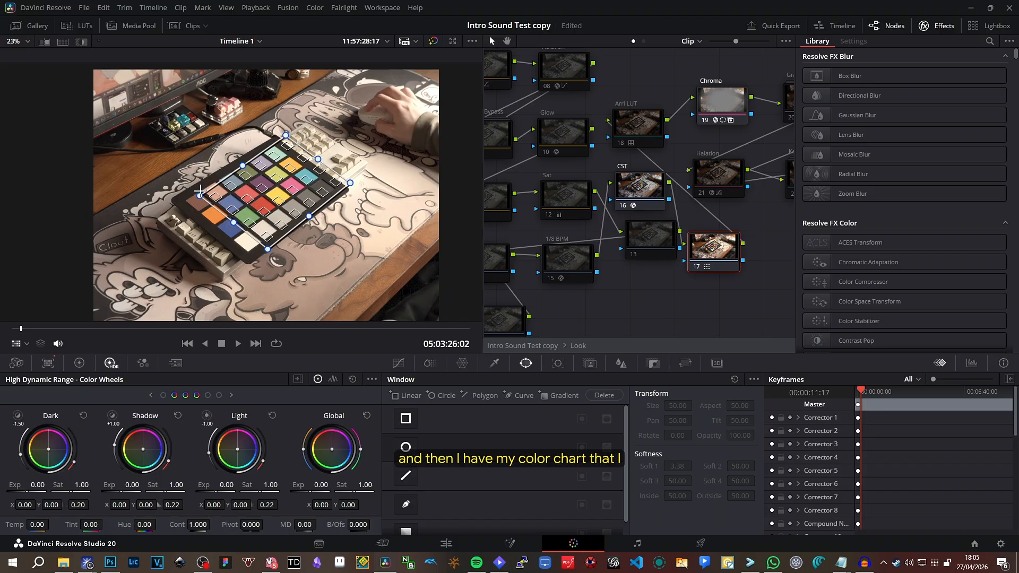
pyautogui.moveTo(199, 196); pyautogui.dragTo(180, 199)
pyautogui.moveTo(286, 135); pyautogui.dragTo(271, 143)
pyautogui.moveTo(350, 187); pyautogui.dragTo(335, 189)
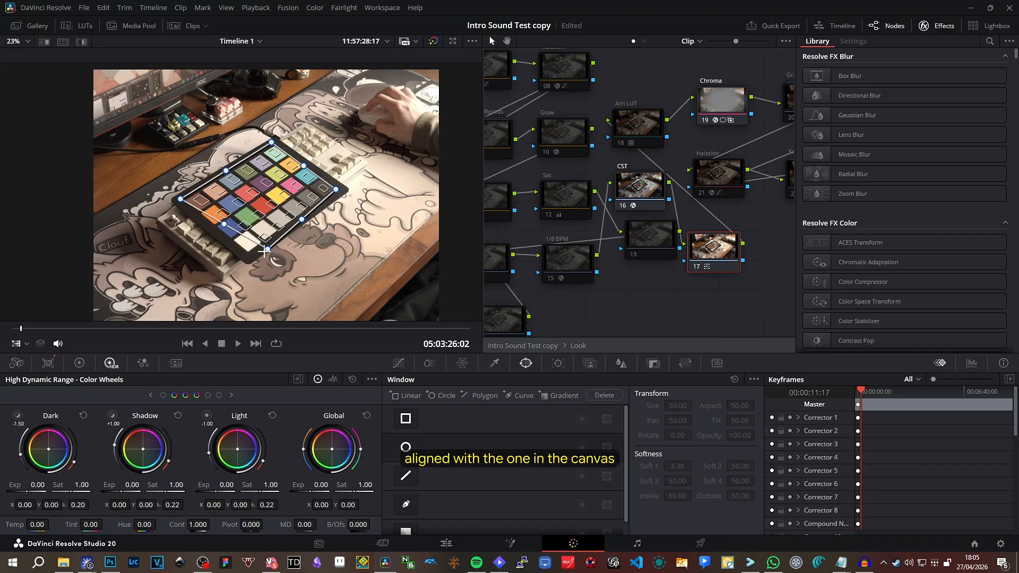
pyautogui.moveTo(267, 250); pyautogui.dragTo(247, 258)
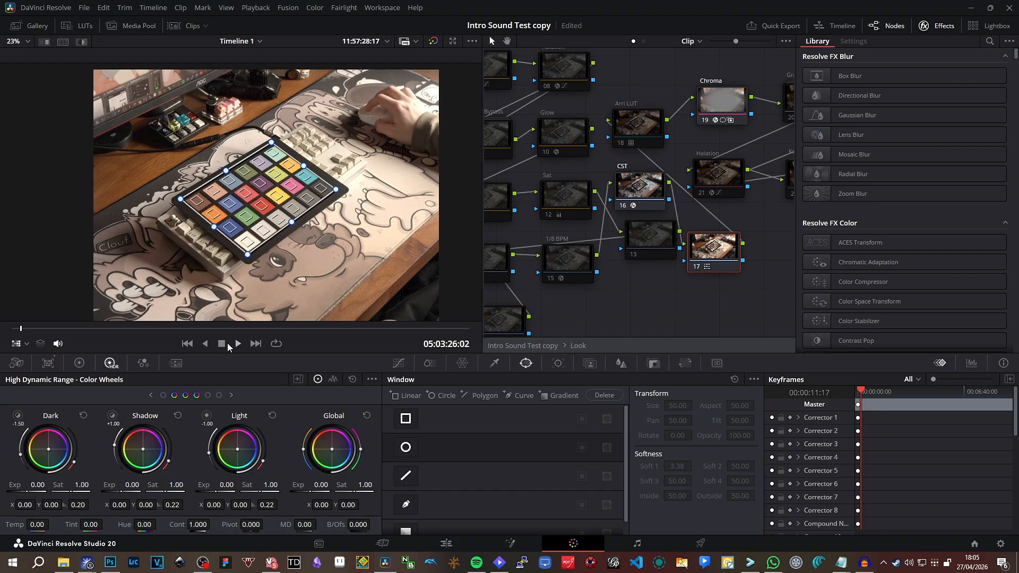
pyautogui.moveTo(182, 198); pyautogui.dragTo(184, 199)
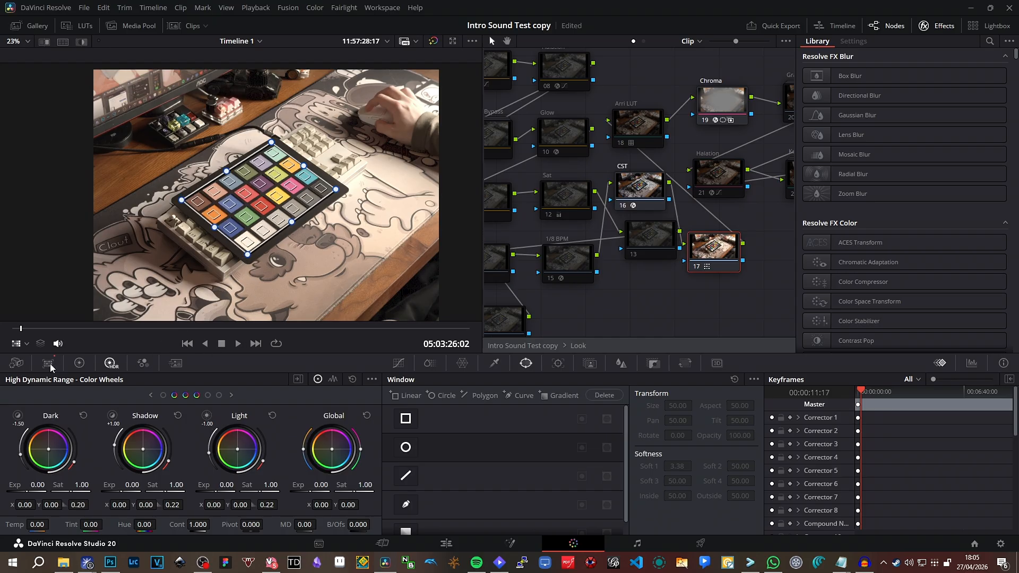
# Apply a Color Match on node 17 with X-Rite ColorChecker Classic, Rec.709 and 6500 K, hide the overlay and compare before and after.
pyautogui.click(49, 364)
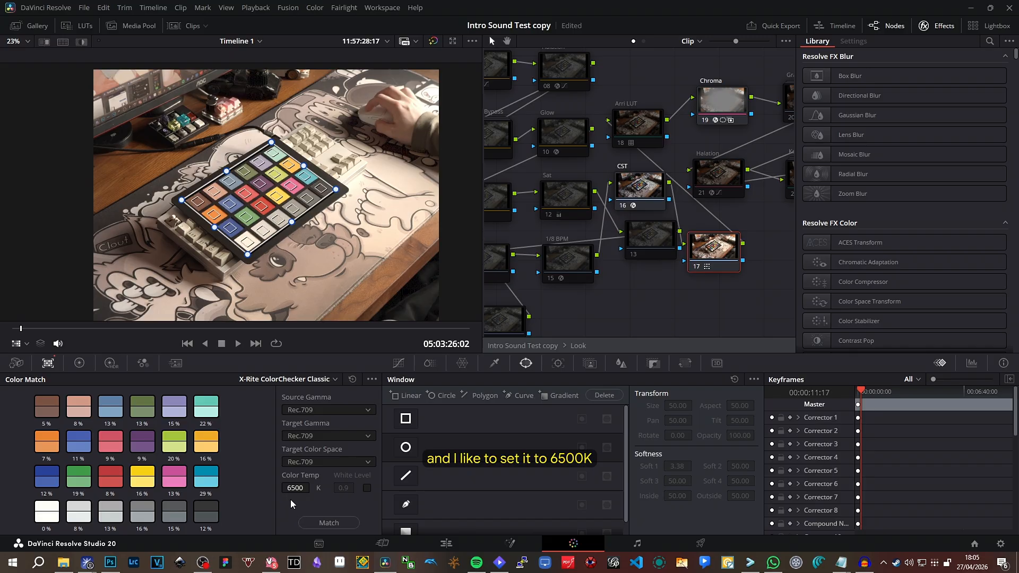
pyautogui.click(330, 522)
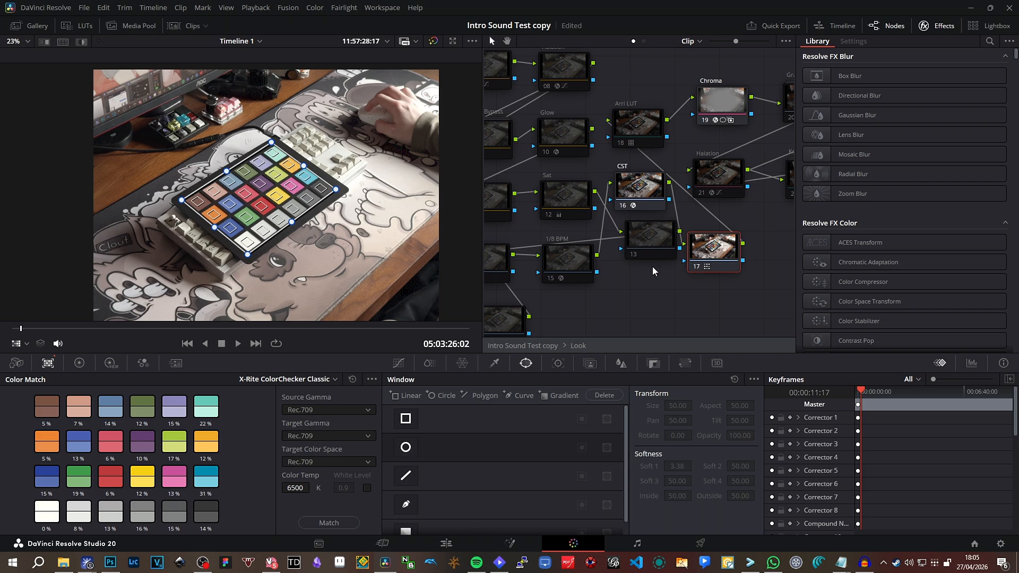
pyautogui.click(29, 343)
pyautogui.click(36, 361)
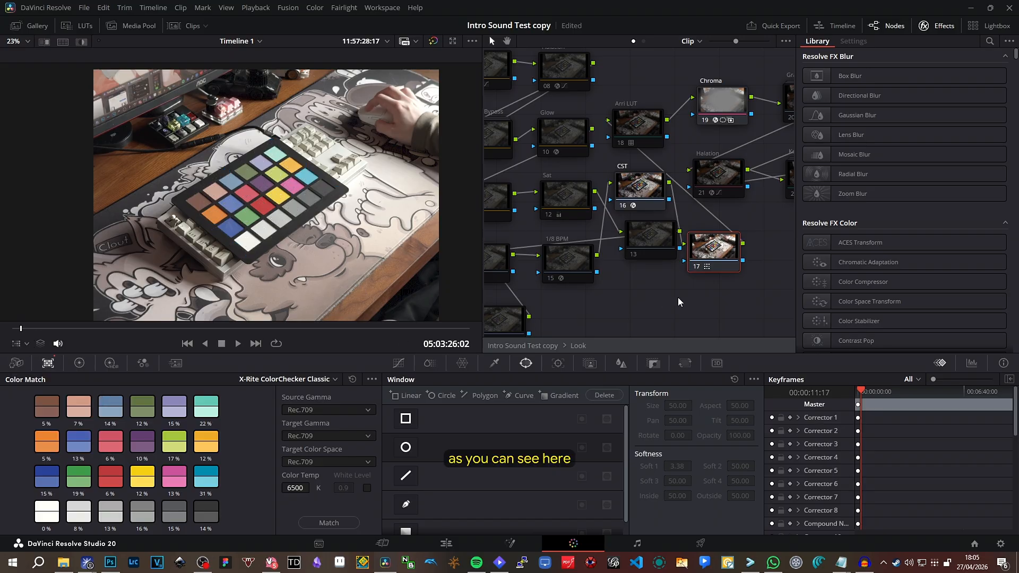
pyautogui.click(698, 267)
pyautogui.click(697, 267)
# Re-enable the Sat and Con nodes inside the Look compound node.
pyautogui.moveTo(626, 191); pyautogui.dragTo(712, 217)
pyautogui.click(712, 217)
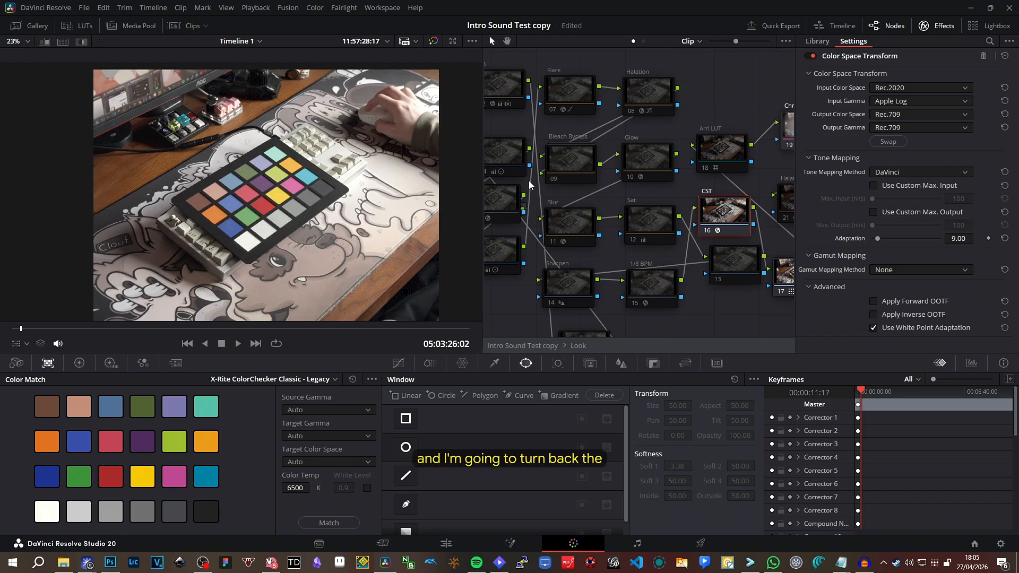
pyautogui.moveTo(529, 181); pyautogui.dragTo(619, 176)
pyautogui.click(726, 207)
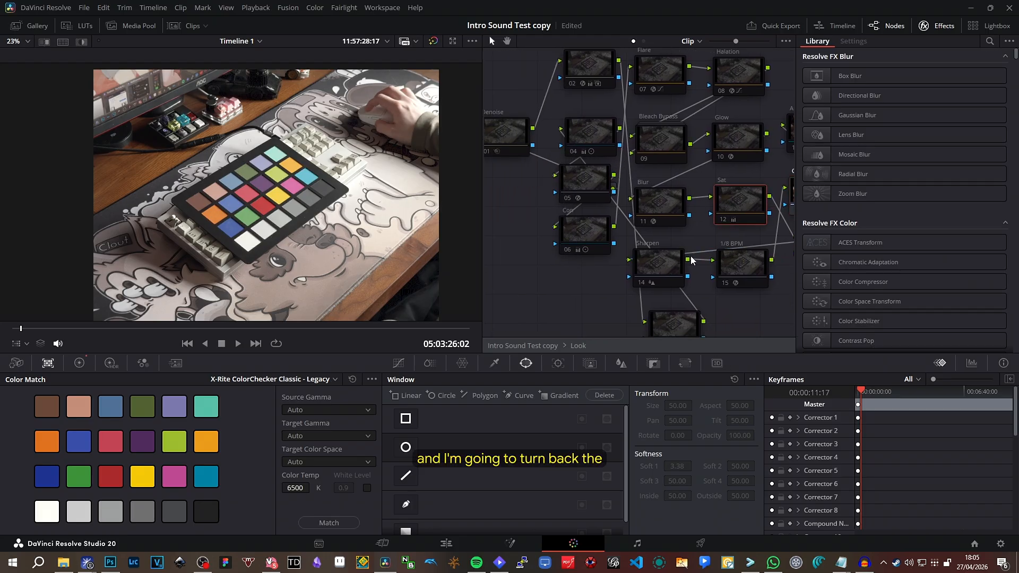
pyautogui.scroll(3, 544, 222)
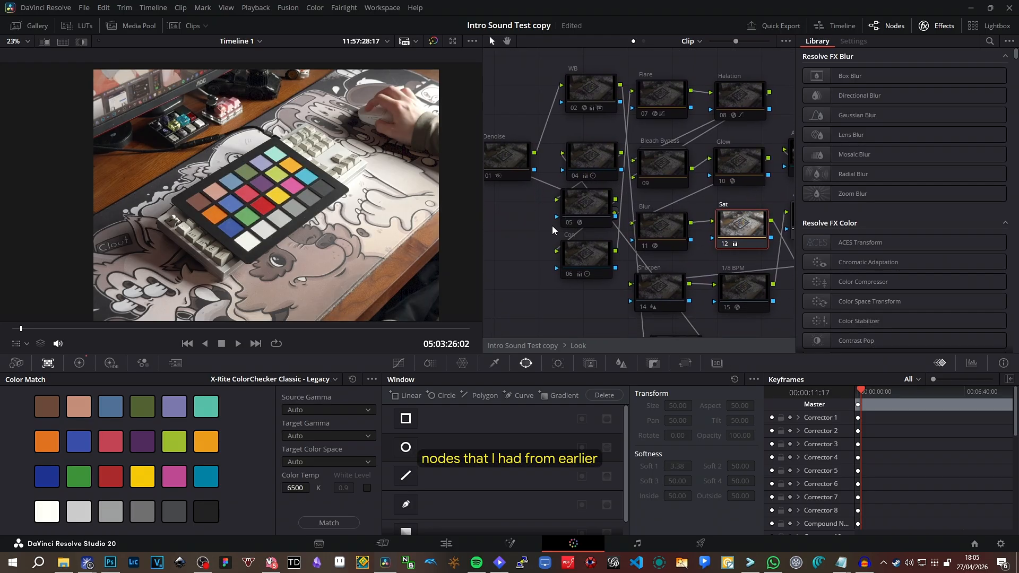
pyautogui.scroll(5, 547, 259)
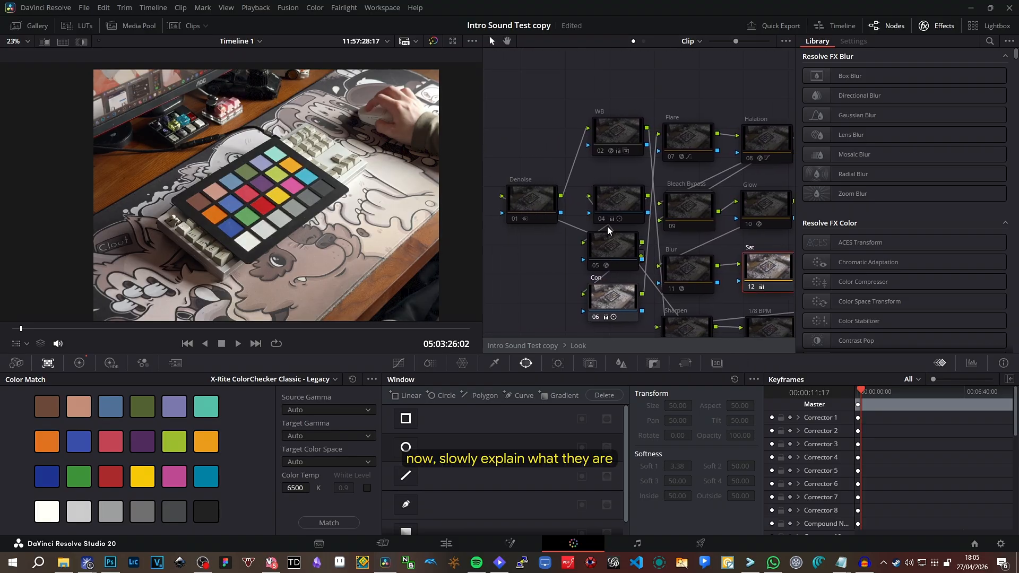
# Enable the WB node and preview its white balance on the frame of hands typing on the keyboard.
pyautogui.click(600, 151)
pyautogui.scroll(2, 290, 165)
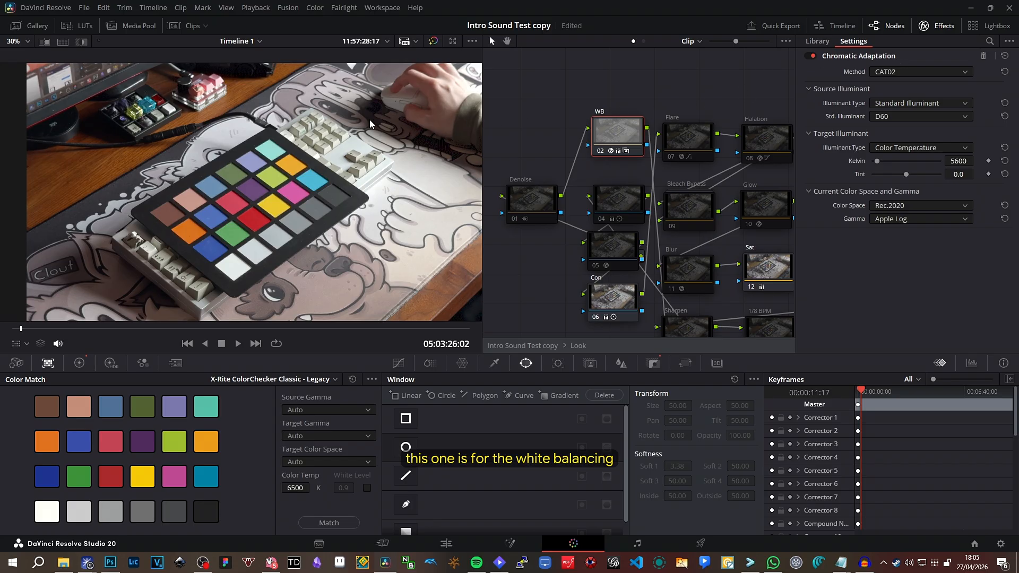
pyautogui.moveTo(29, 329)
pyautogui.mouseDown()
pyautogui.moveTo(38, 329)
pyautogui.moveTo(28, 329)
pyautogui.mouseUp()
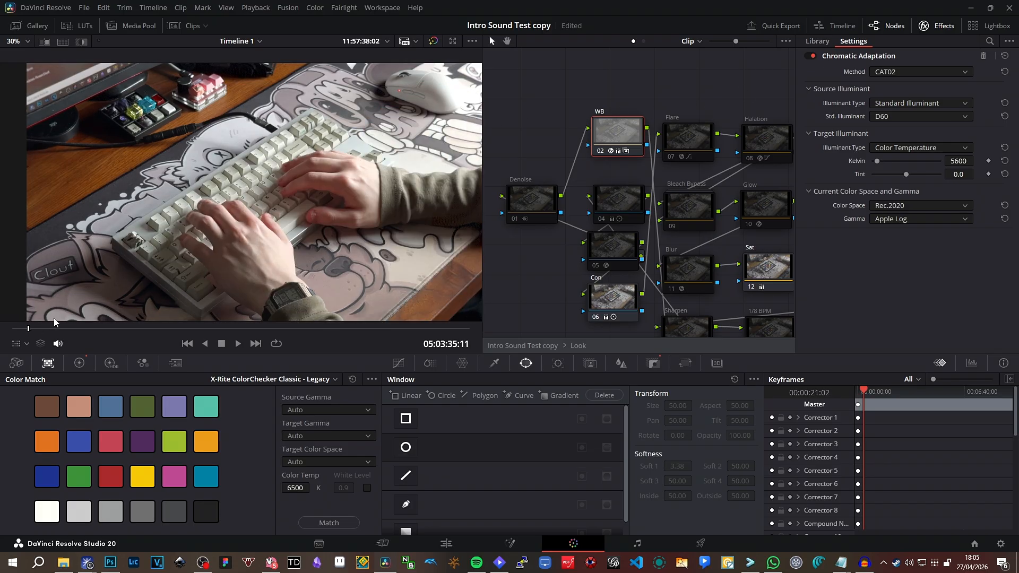
# Disable the WB node and examine the typing frame's colours up close and in full without the white balance.
pyautogui.scroll(-2, 317, 158)
pyautogui.moveTo(256, 180); pyautogui.dragTo(275, 167)
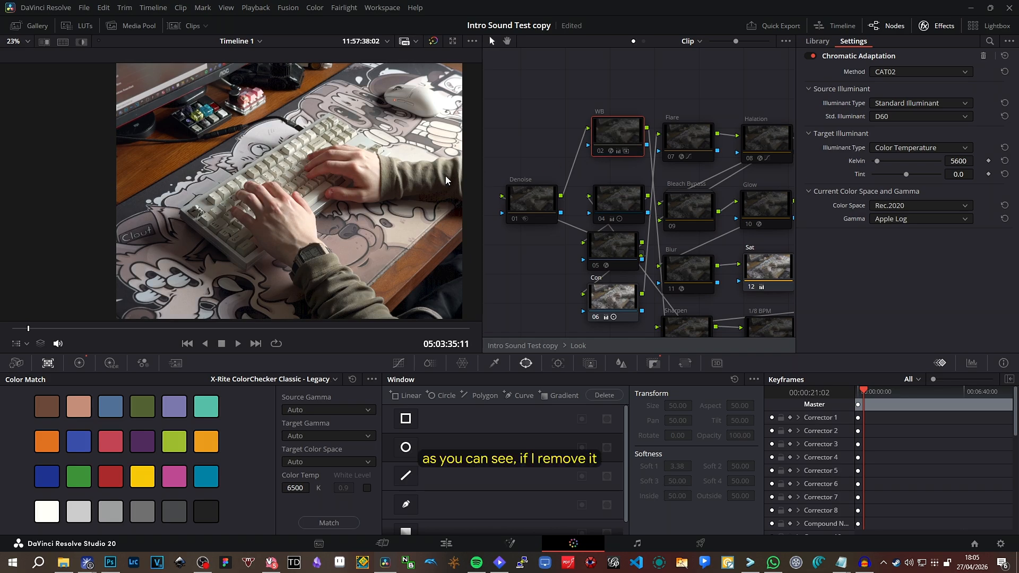
pyautogui.scroll(3, 313, 194)
pyautogui.scroll(-3, 291, 198)
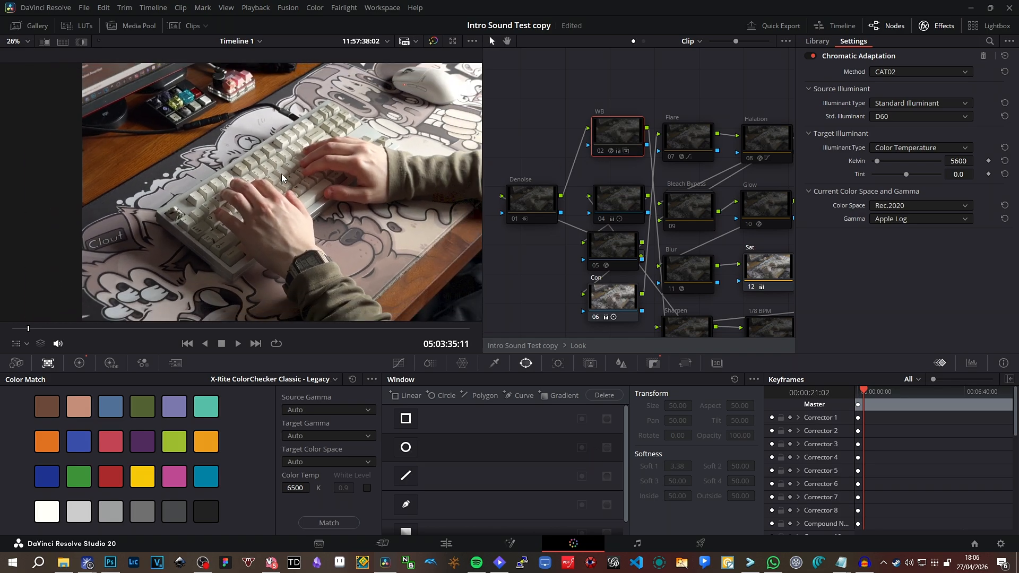
pyautogui.scroll(4, 372, 186)
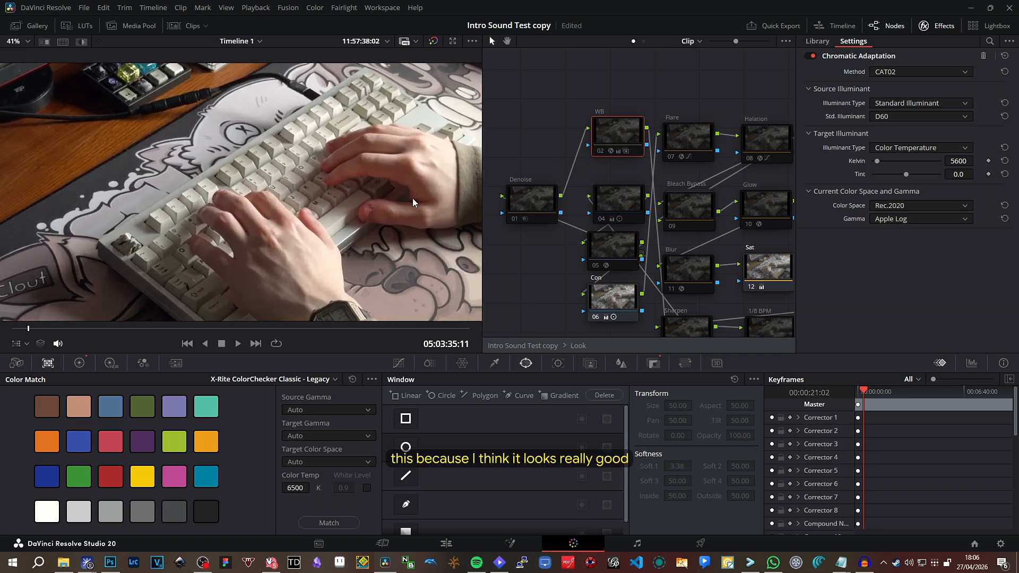
pyautogui.scroll(-3, 265, 281)
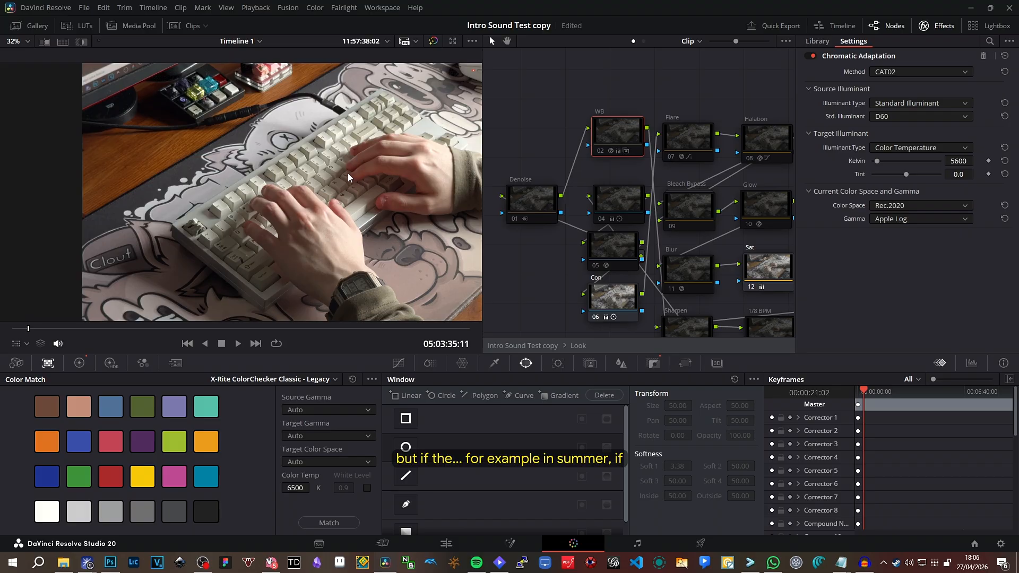
pyautogui.moveTo(348, 173); pyautogui.dragTo(311, 158)
pyautogui.scroll(-2, 312, 164)
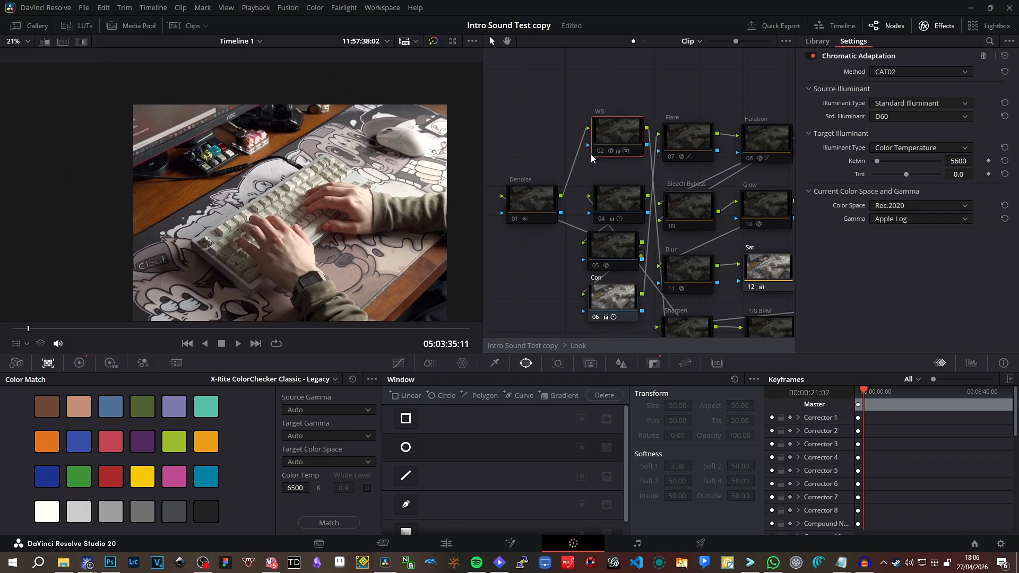
# Set the WB node's Chromatic Adaptation method to Bradford and select clip 159 from the clip thumbnails.
pyautogui.click(889, 75)
pyautogui.click(891, 85)
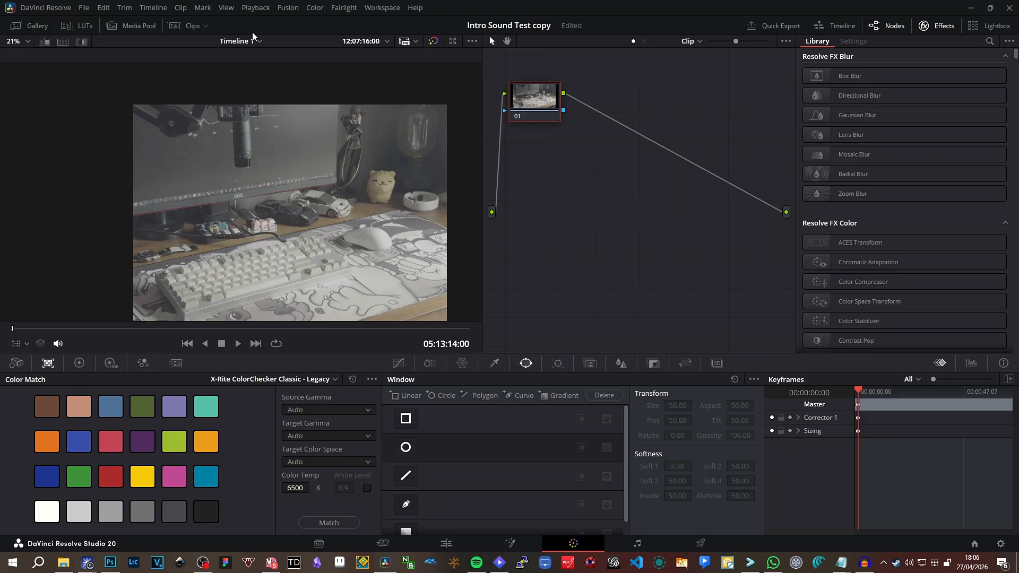
pyautogui.click(844, 26)
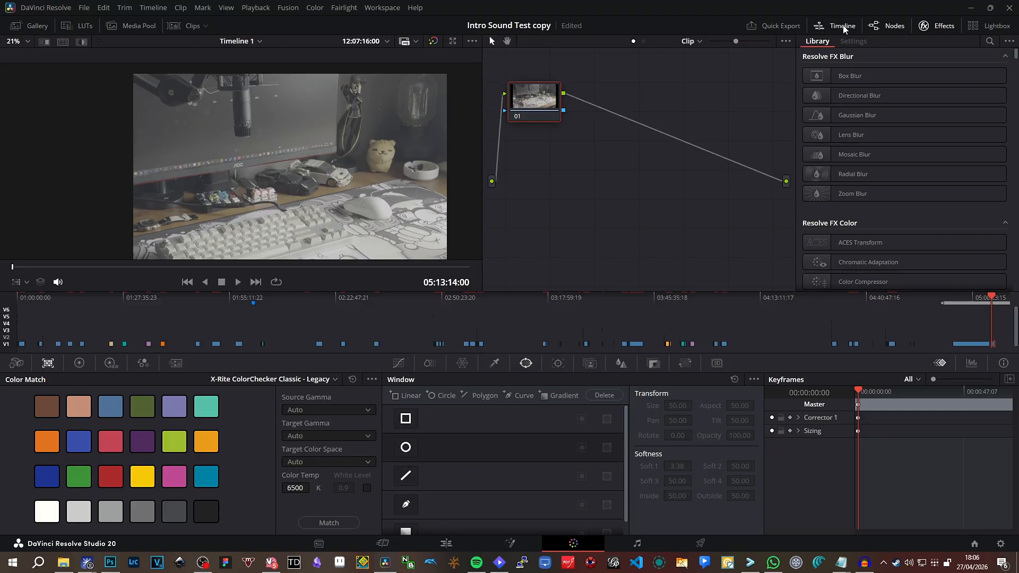
pyautogui.click(843, 28)
pyautogui.click(174, 26)
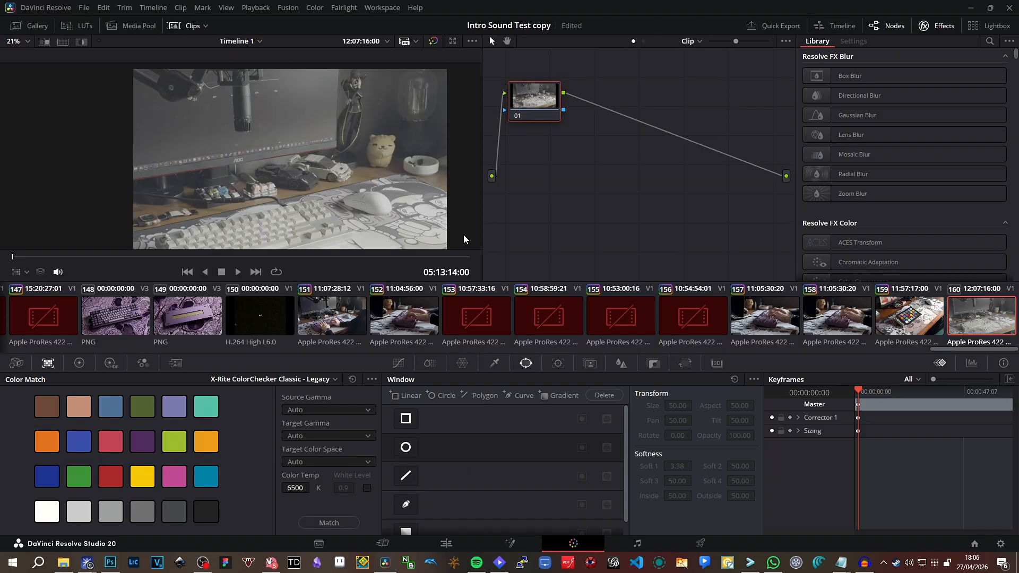
pyautogui.click(903, 319)
# Try standard illuminant A as the source of the WB node's Chromatic Adaptation and return to clip 159.
pyautogui.click(900, 118)
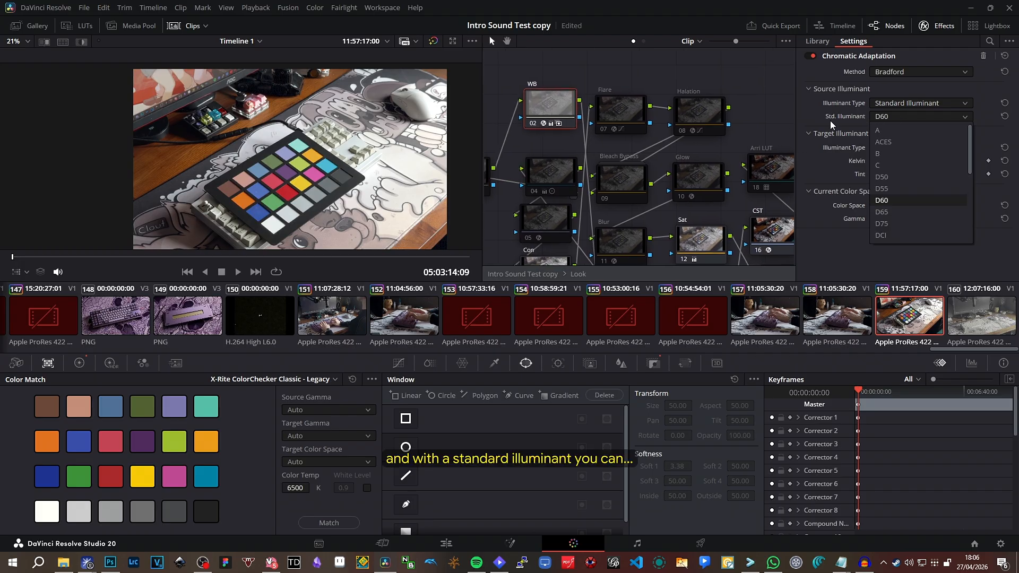
pyautogui.click(896, 128)
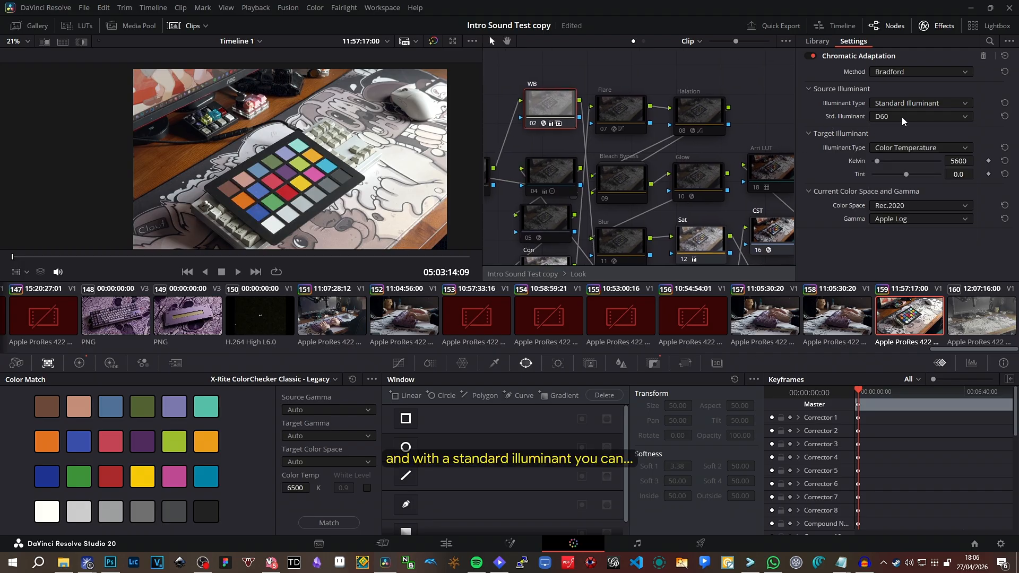
pyautogui.press('Down')
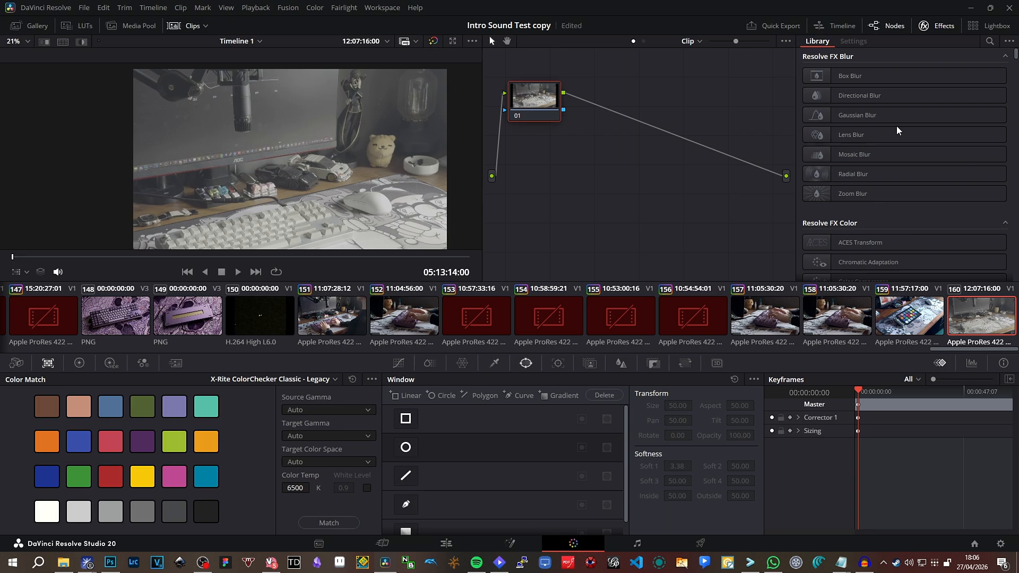
pyautogui.click(898, 310)
# Try the ACES, B and D50 standard illuminants on the WB node and inspect the colour chart.
pyautogui.click(903, 118)
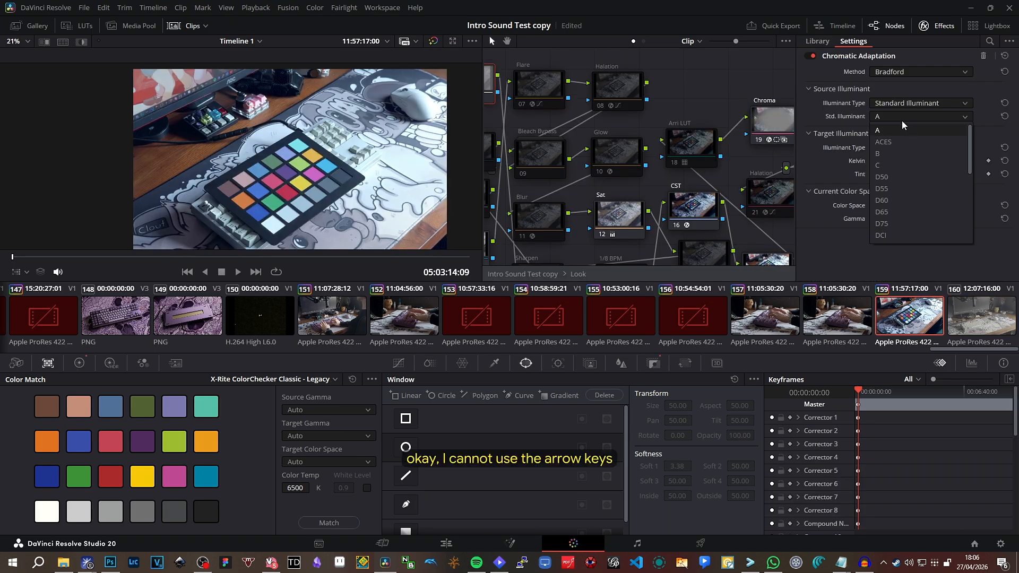
pyautogui.click(903, 142)
pyautogui.click(903, 118)
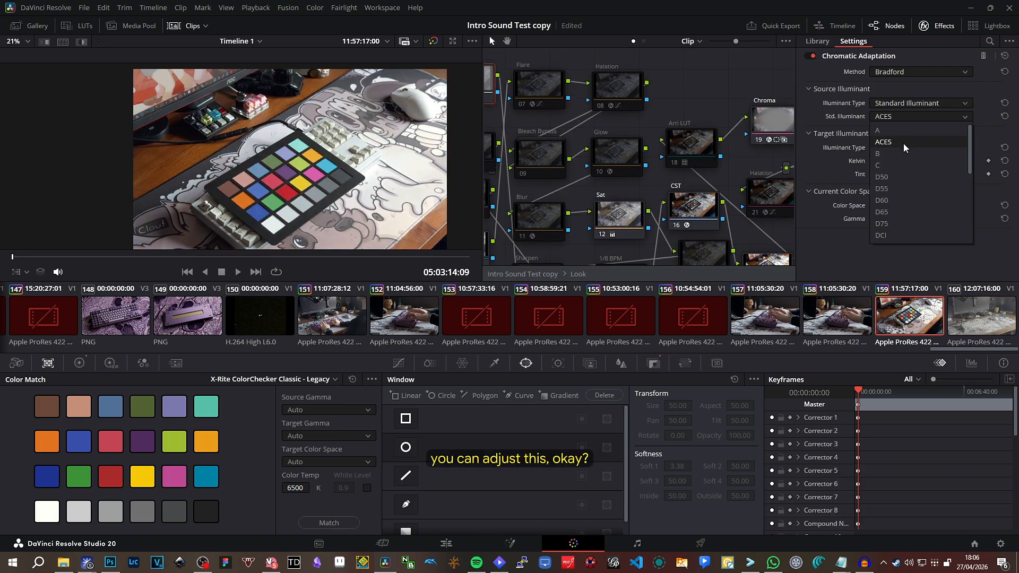
pyautogui.click(904, 153)
pyautogui.click(908, 117)
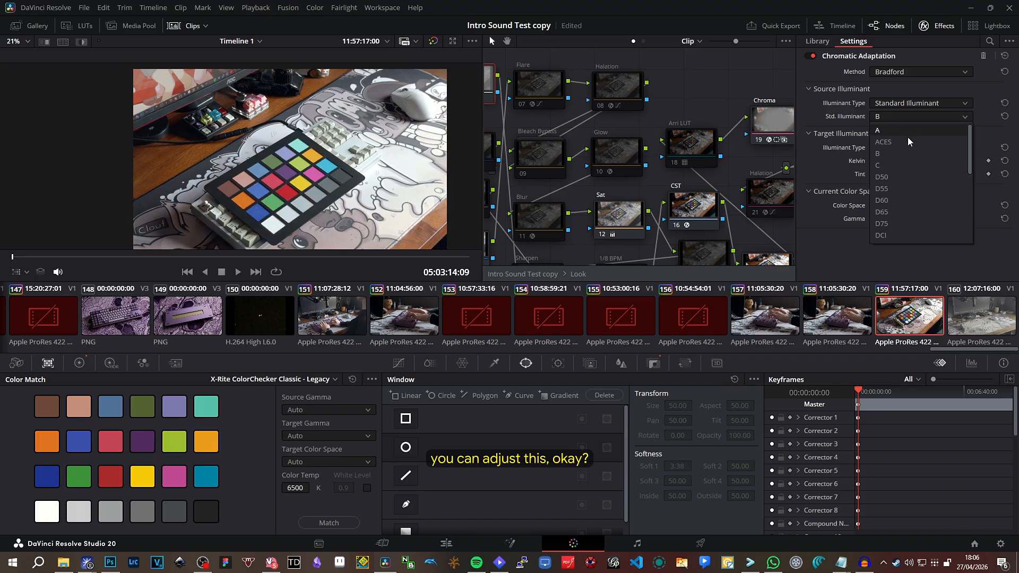
pyautogui.click(900, 171)
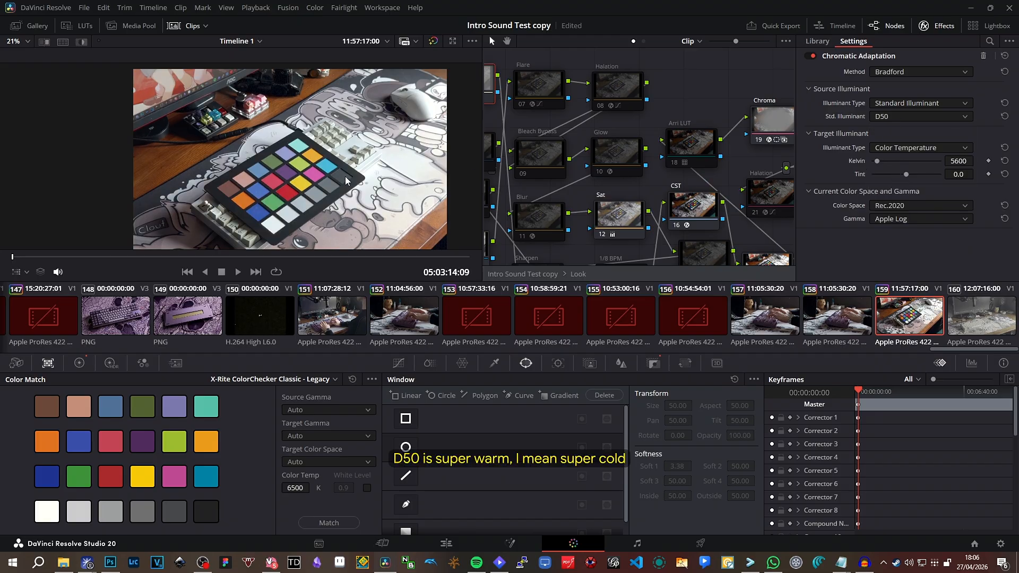
pyautogui.scroll(2, 345, 180)
# Try the D60 source illuminant on the WB node, then set the standard illuminant to D75.
pyautogui.click(887, 118)
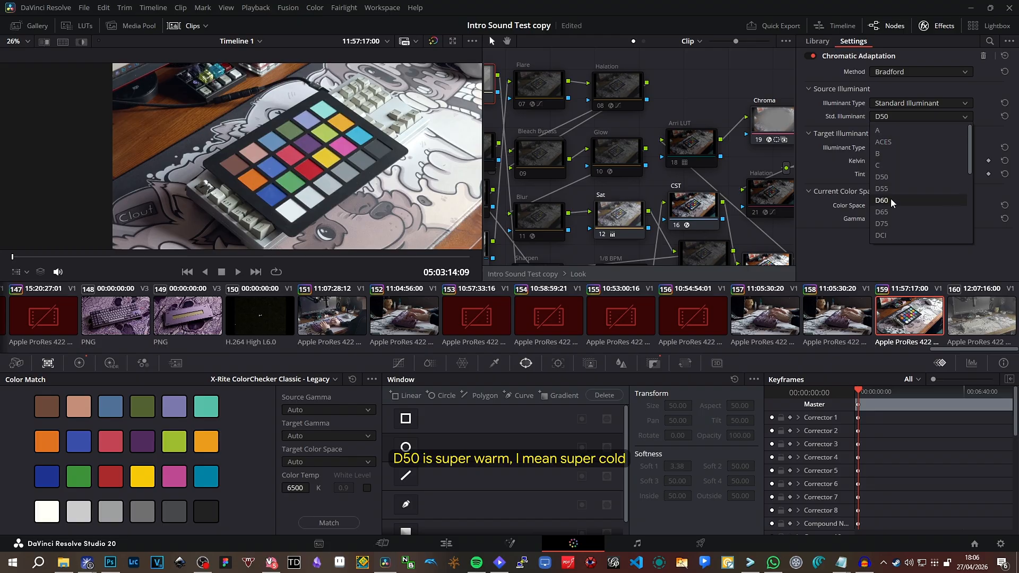
pyautogui.click(891, 200)
pyautogui.click(904, 115)
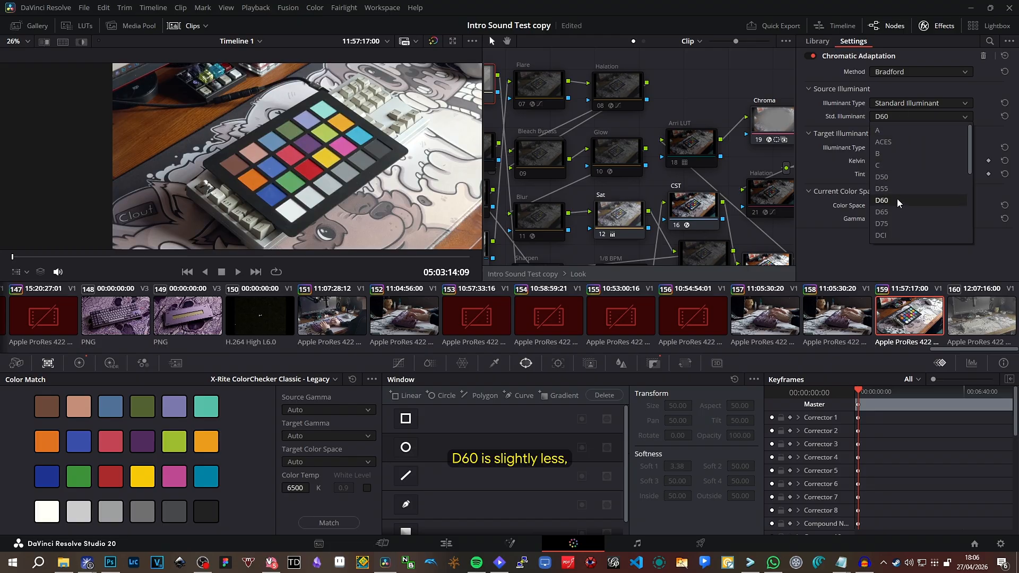
pyautogui.click(893, 222)
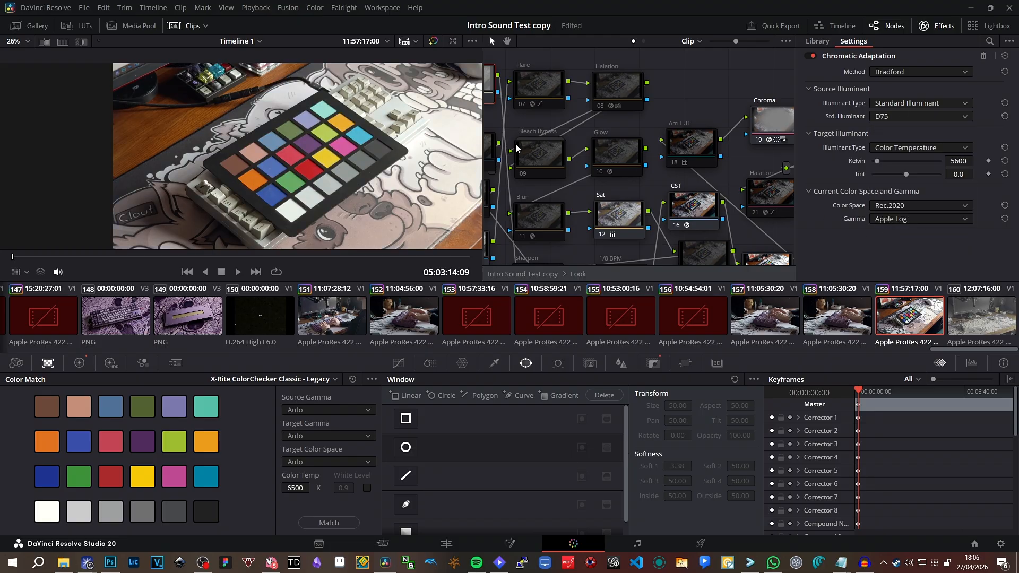
pyautogui.click(892, 118)
pyautogui.scroll(-1, 900, 168)
pyautogui.scroll(1, 905, 154)
pyautogui.click(909, 118)
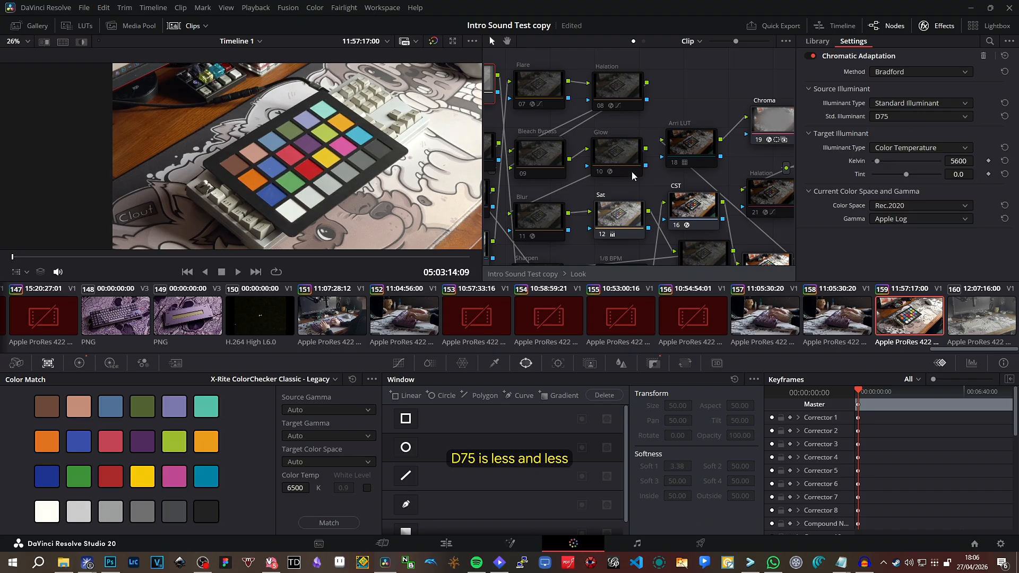
# Review the WB node's adaptation method and primary balance, then disable the node.
pyautogui.moveTo(676, 142); pyautogui.dragTo(717, 133)
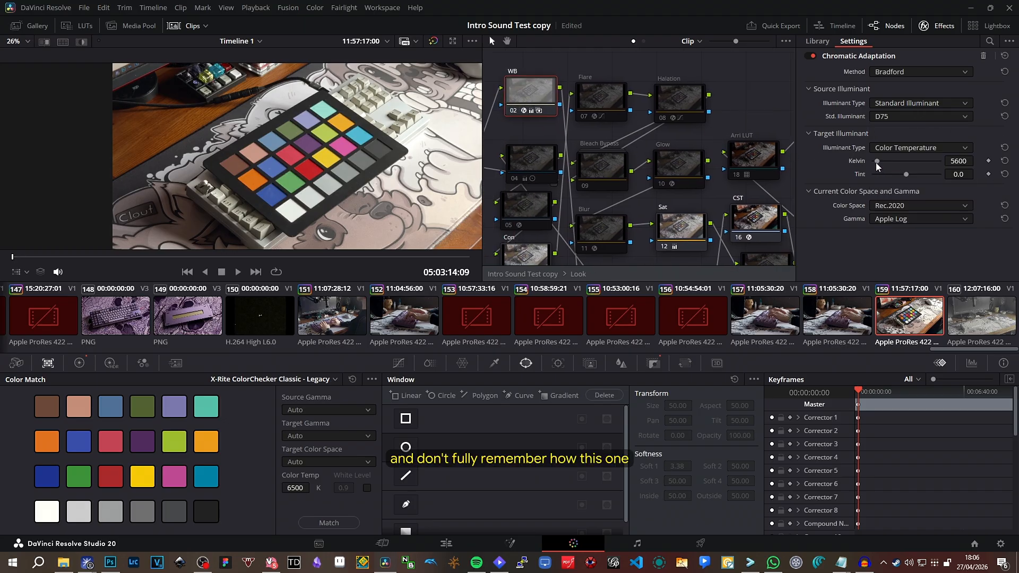
pyautogui.moveTo(574, 111); pyautogui.dragTo(613, 148)
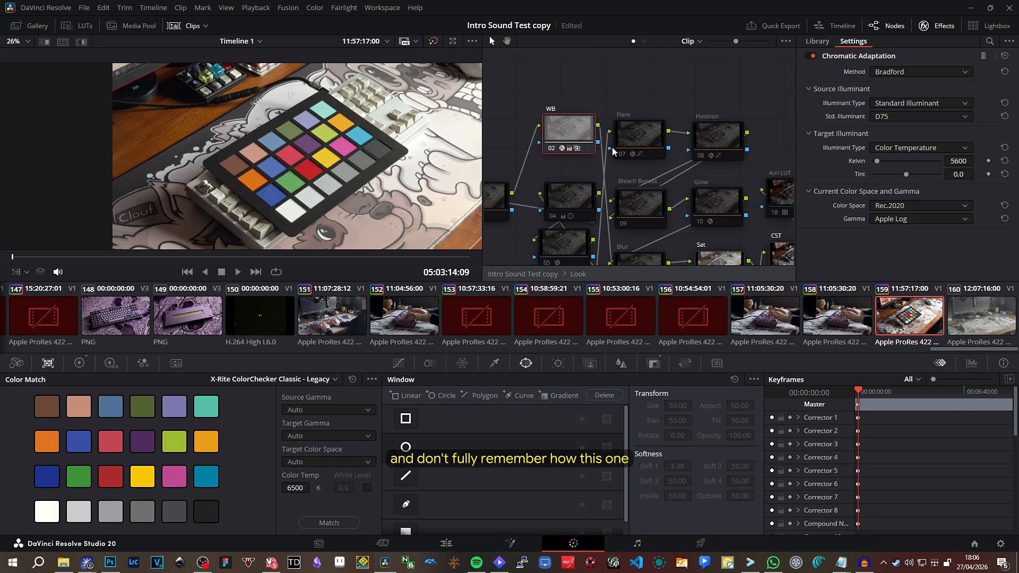
pyautogui.click(942, 75)
pyautogui.click(944, 72)
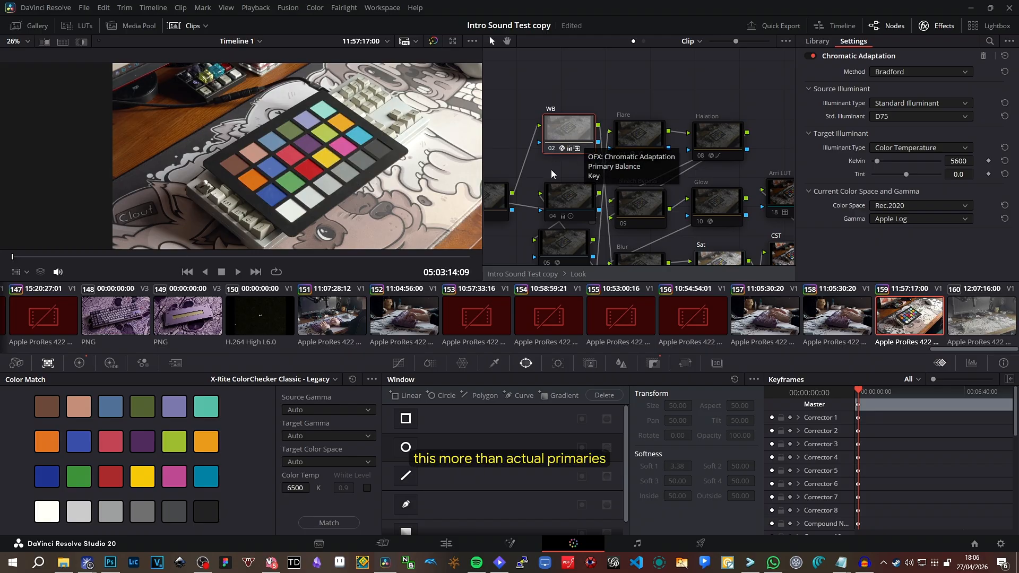
pyautogui.click(88, 365)
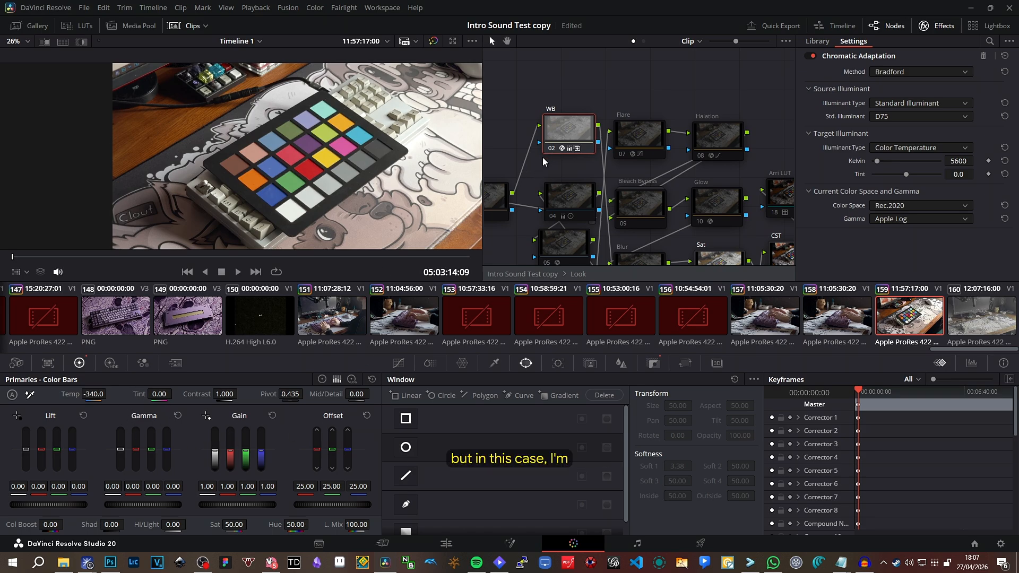
pyautogui.hotkey('ctrl', 'd')
# Toggle highlights node 04 on and off to compare the colour chart frame, leaving the node disabled.
pyautogui.moveTo(595, 173); pyautogui.dragTo(640, 102)
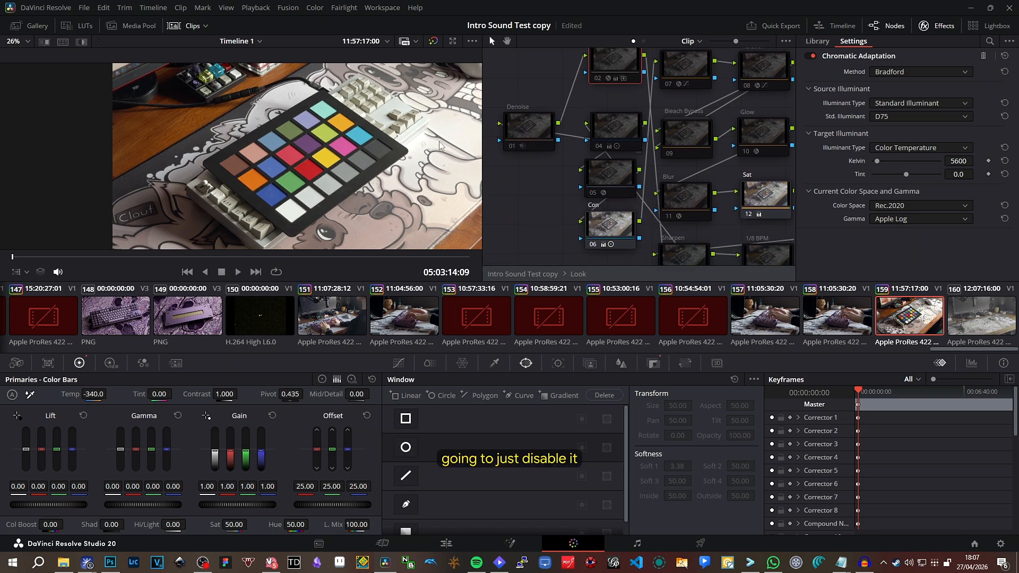
pyautogui.scroll(-2, 380, 147)
pyautogui.click(597, 149)
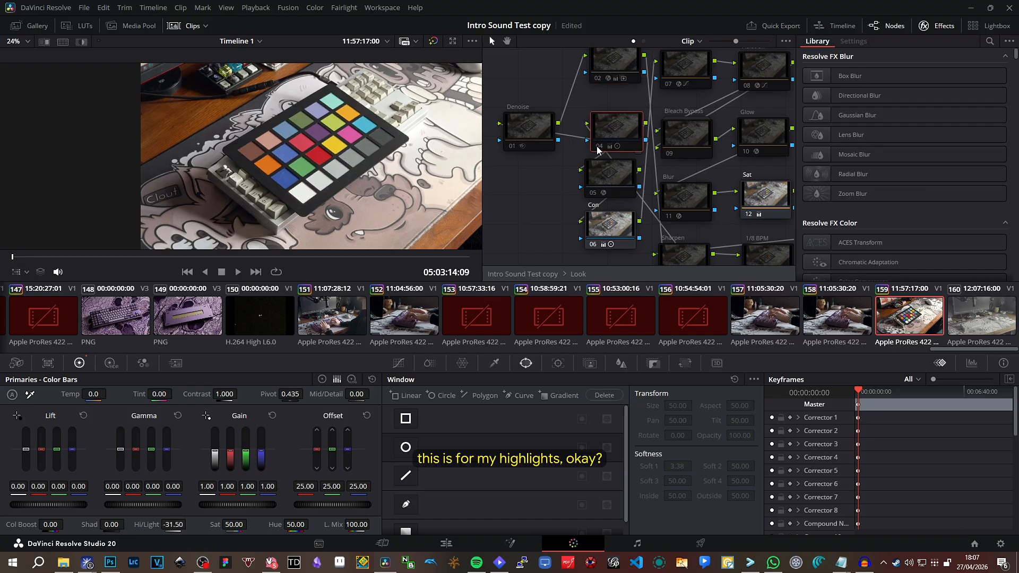
pyautogui.click(598, 147)
pyautogui.click(598, 147)
pyautogui.scroll(-4, 306, 185)
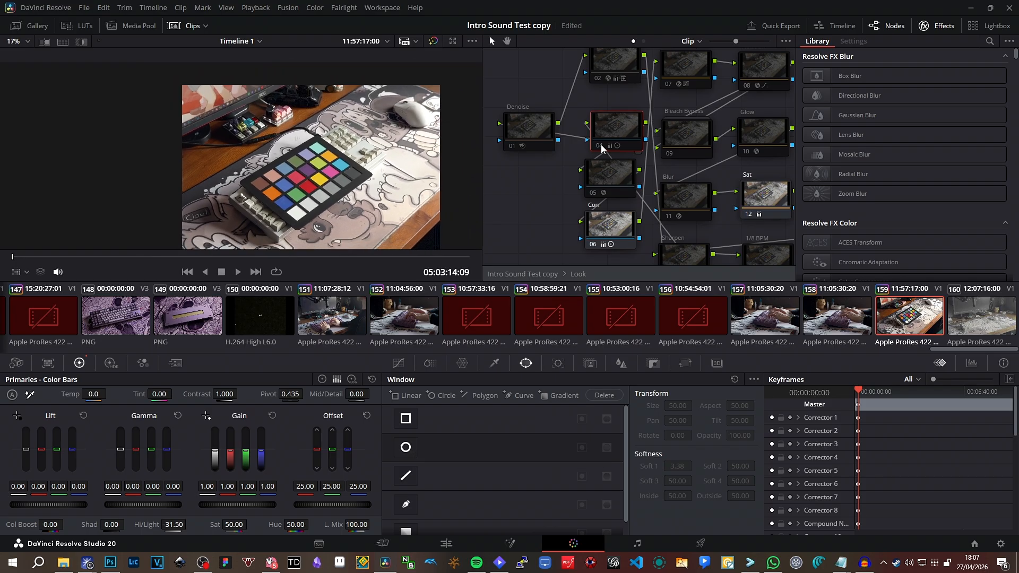
pyautogui.click(601, 145)
pyautogui.scroll(4, 368, 171)
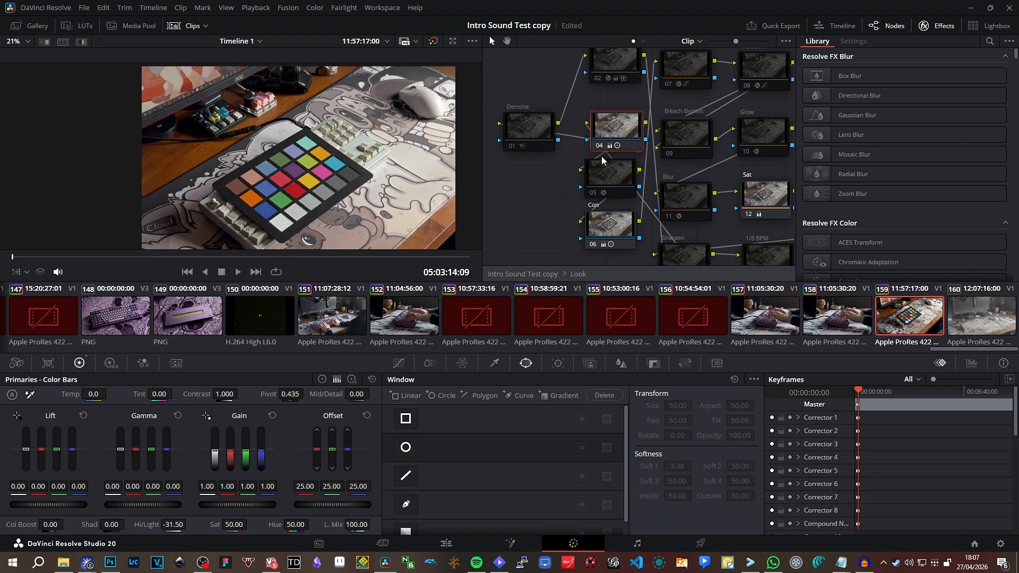
pyautogui.click(600, 147)
pyautogui.scroll(3, 323, 163)
pyautogui.scroll(-2, 334, 175)
pyautogui.scroll(2, 338, 181)
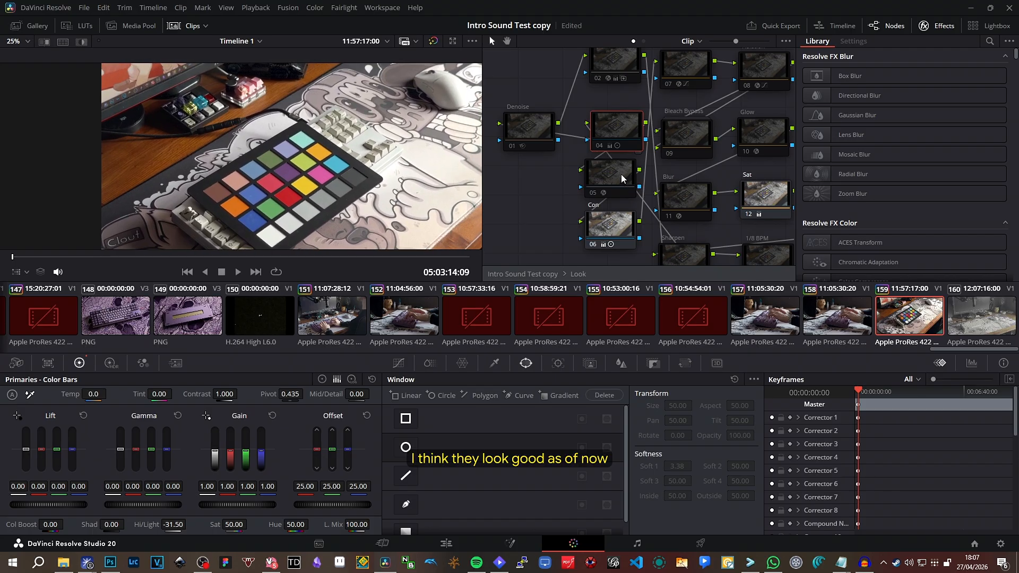
# Try to enable node 05 with its ClipSafe BK v1.3 DCTL and dismiss the message.
pyautogui.click(605, 177)
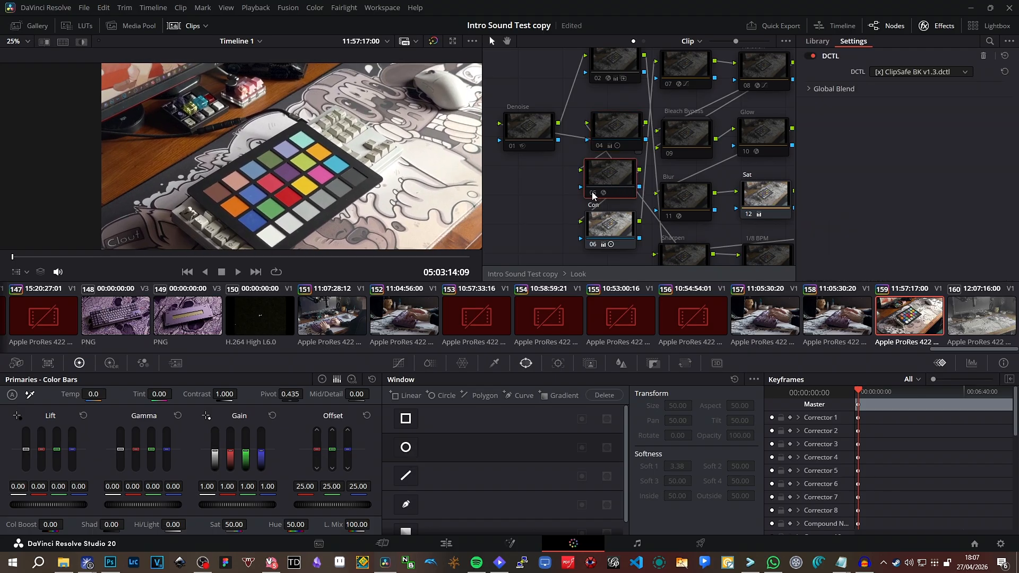
pyautogui.click(593, 194)
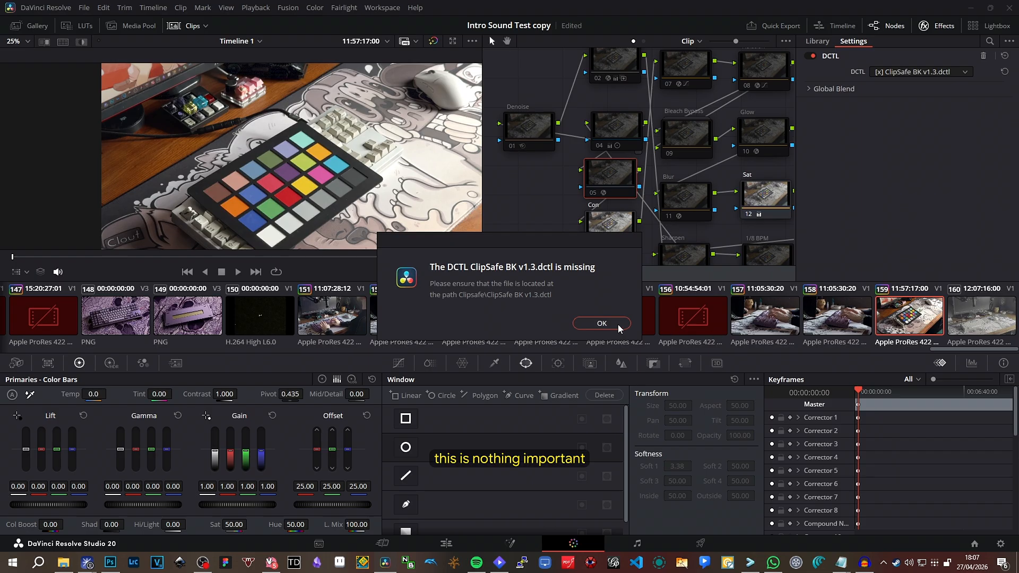
pyautogui.click(602, 322)
# Try a contrast of 1.05 on the Con node (06), then set its contrast to 1.03.
pyautogui.click(611, 224)
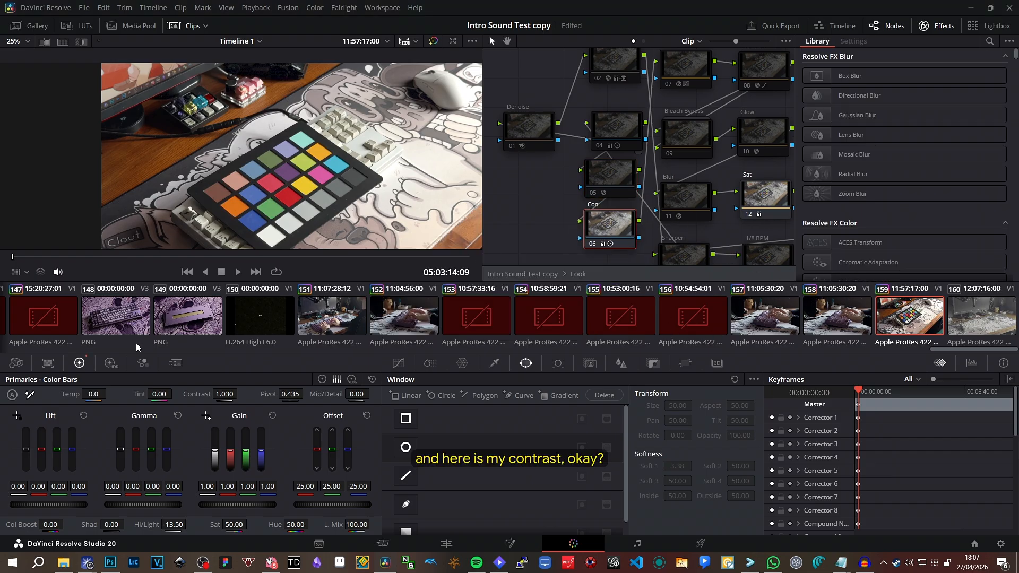
pyautogui.moveTo(254, 201); pyautogui.dragTo(265, 179)
pyautogui.scroll(-2, 266, 177)
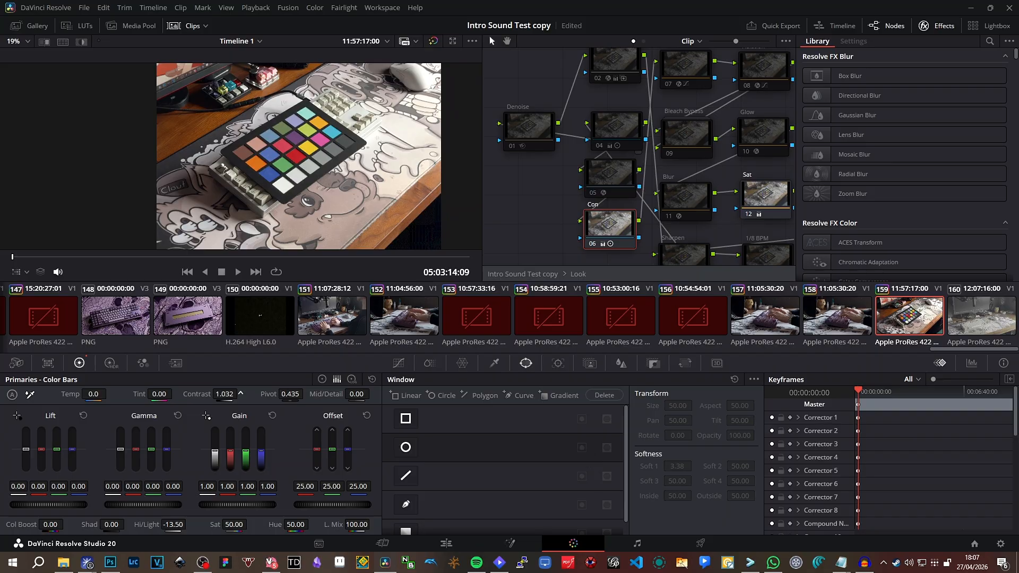
pyautogui.moveTo(224, 394); pyautogui.dragTo(228, 394)
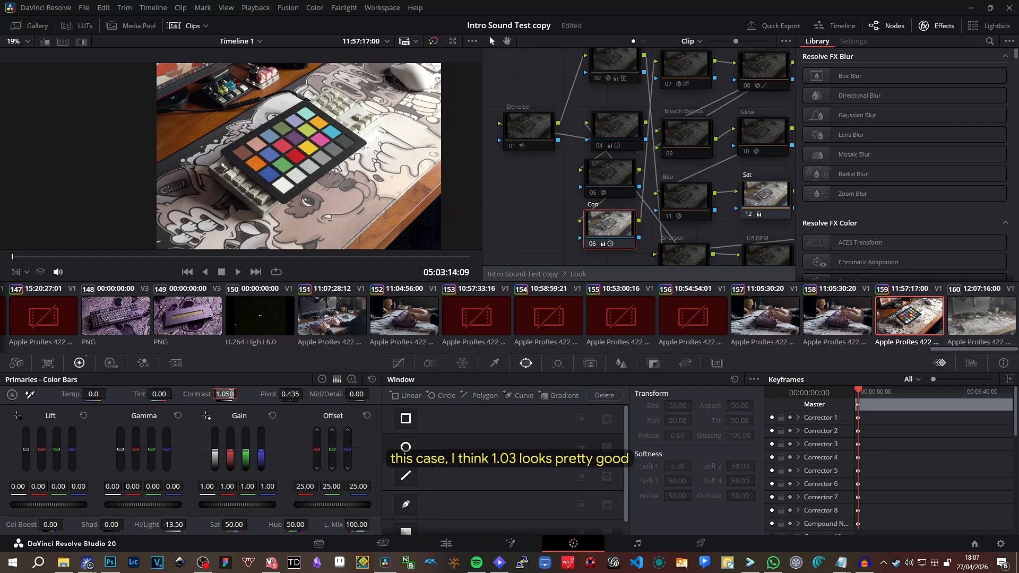
pyautogui.write('1.03')
pyautogui.press('Return')
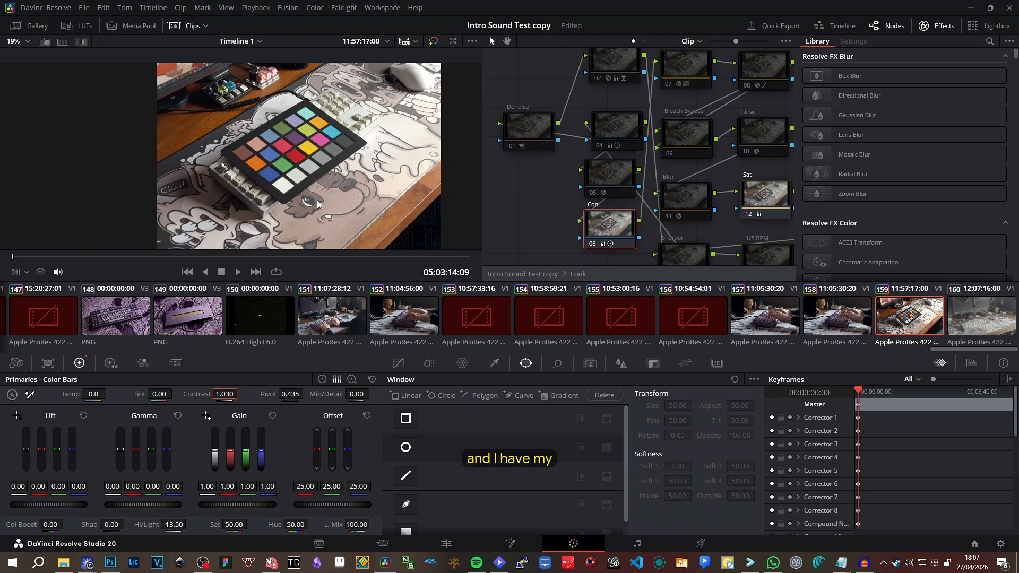
# Set the Con node's Hi/Light value to 0 and inspect the bright areas of the colour chart frame.
pyautogui.scroll(-4, 317, 200)
pyautogui.moveTo(270, 224); pyautogui.dragTo(278, 257)
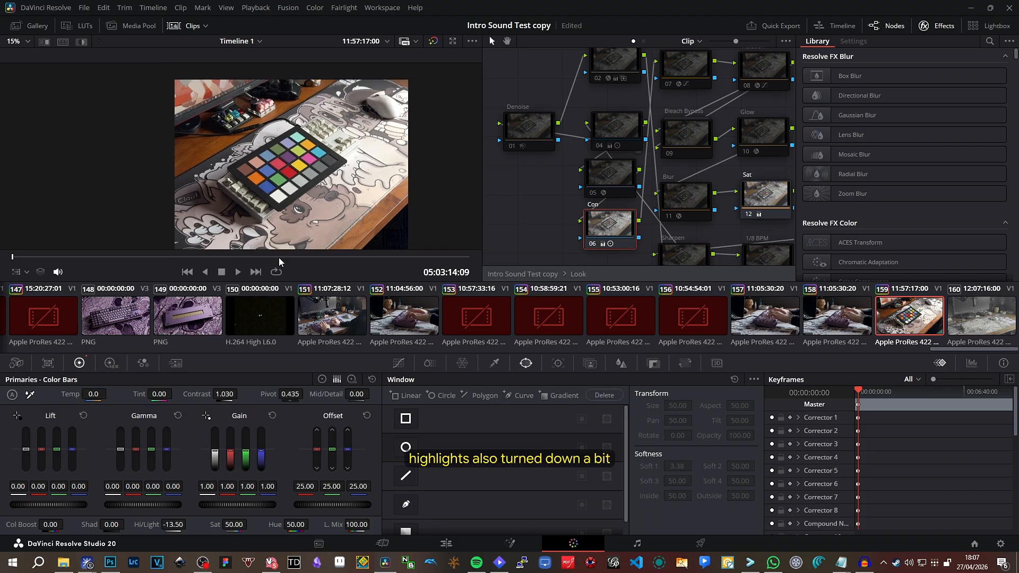
pyautogui.doubleClick(171, 525)
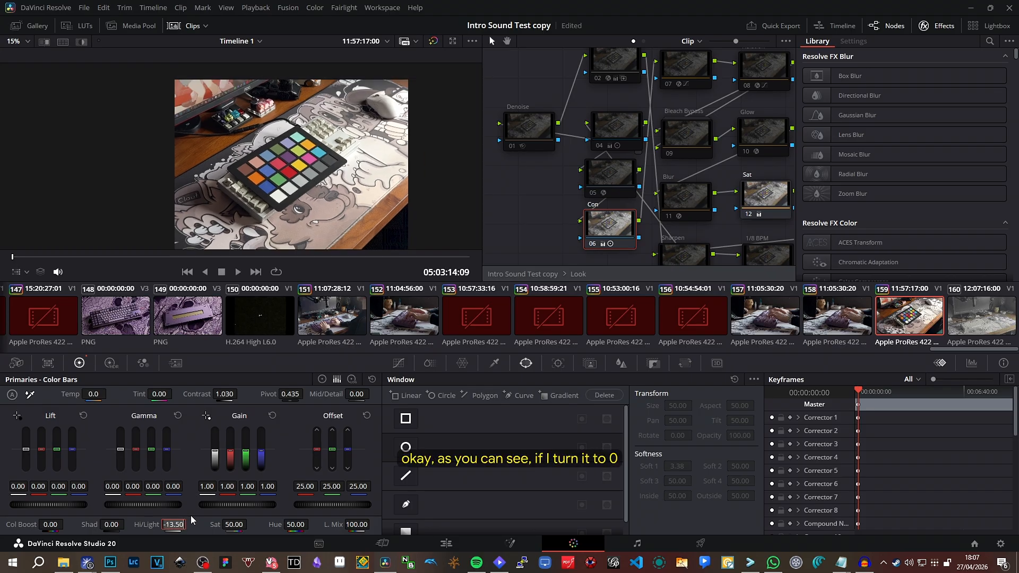
pyautogui.press('Return')
pyautogui.scroll(5, 349, 185)
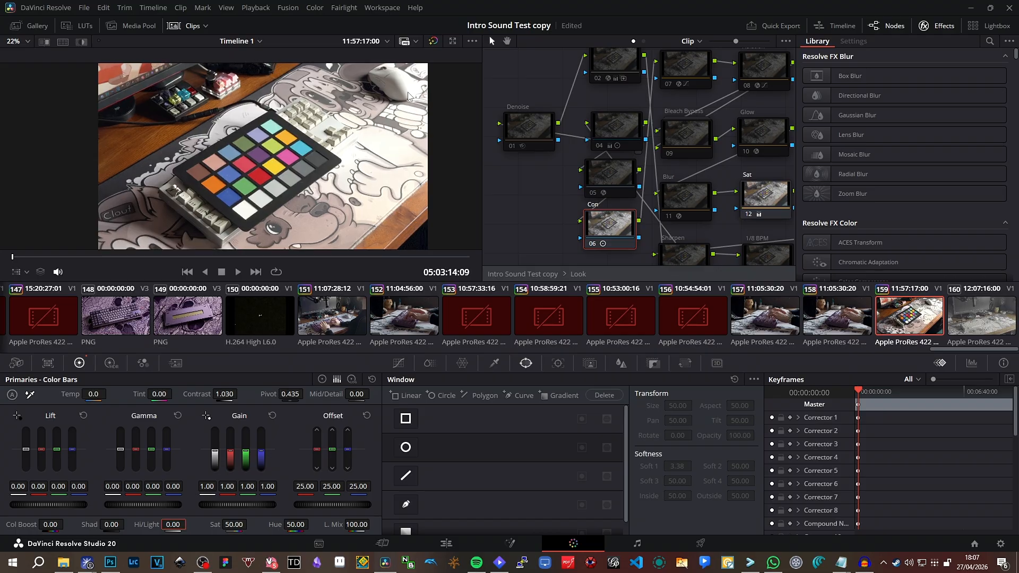
pyautogui.scroll(2, 373, 152)
pyautogui.scroll(-1, 373, 125)
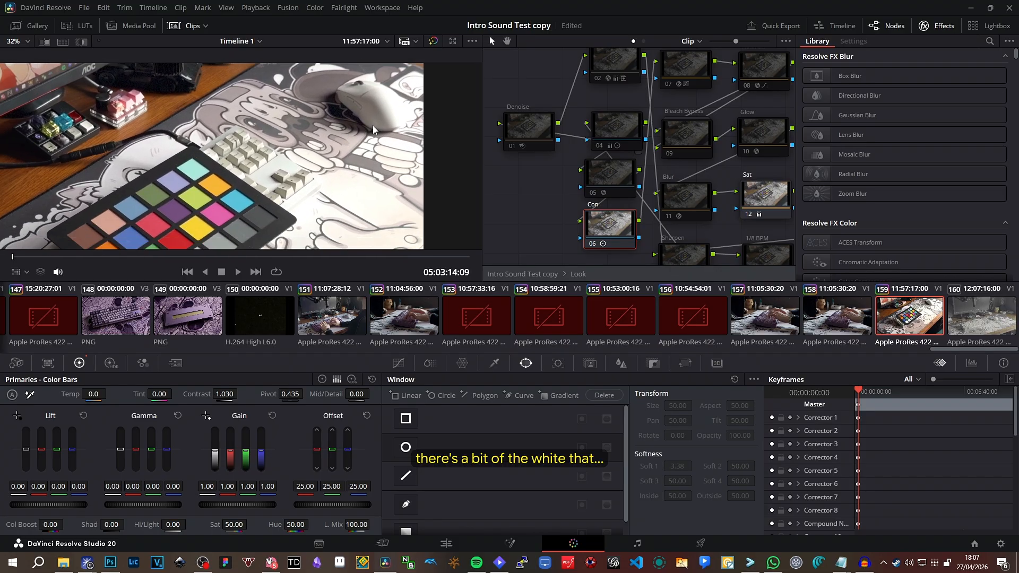
pyautogui.scroll(-2, 222, 180)
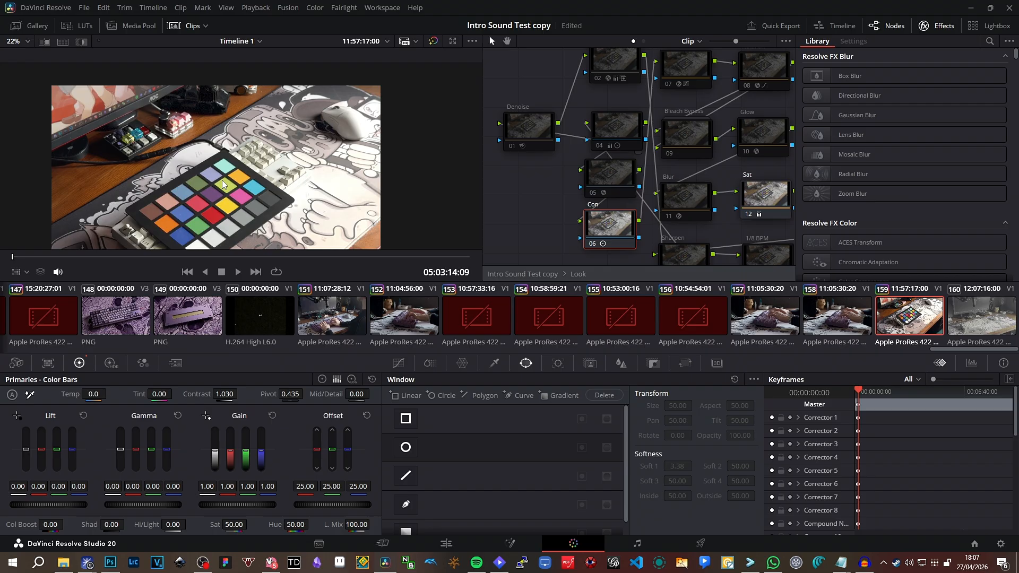
pyautogui.scroll(-2, 222, 180)
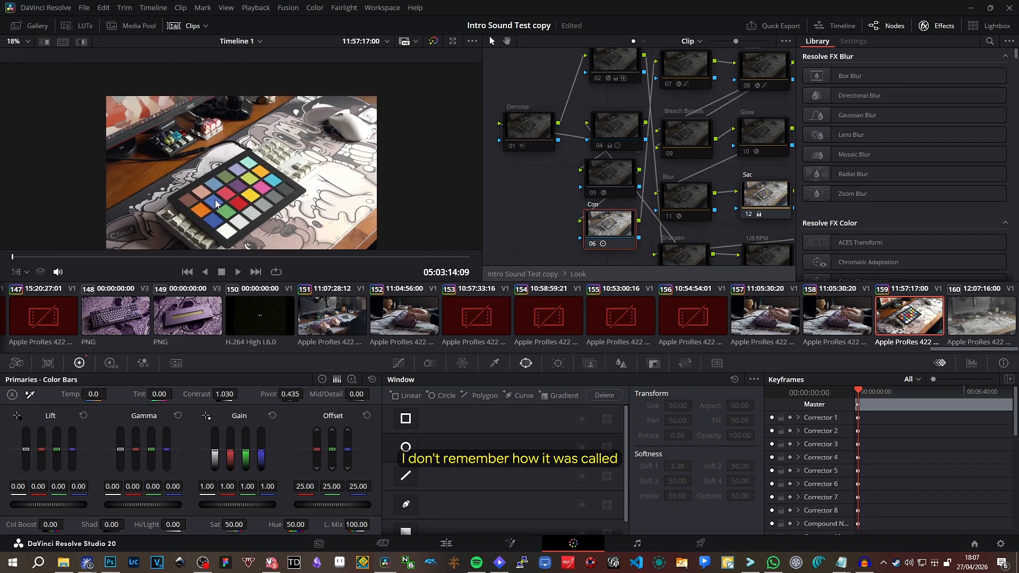
# Set the Con node's Hi/Light value to -13.50 and check the detail in the bright areas.
pyautogui.moveTo(222, 187)
pyautogui.mouseDown()
pyautogui.moveTo(237, 165)
pyautogui.moveTo(234, 175)
pyautogui.mouseUp()
pyautogui.click(173, 524)
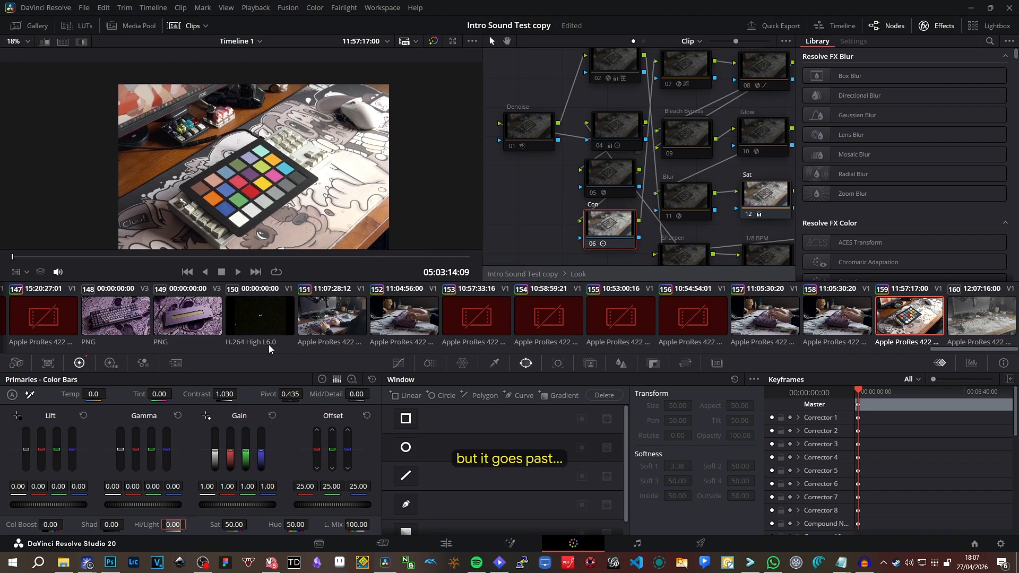
pyautogui.write('-13.5')
pyautogui.press('Return')
pyautogui.scroll(2, 324, 181)
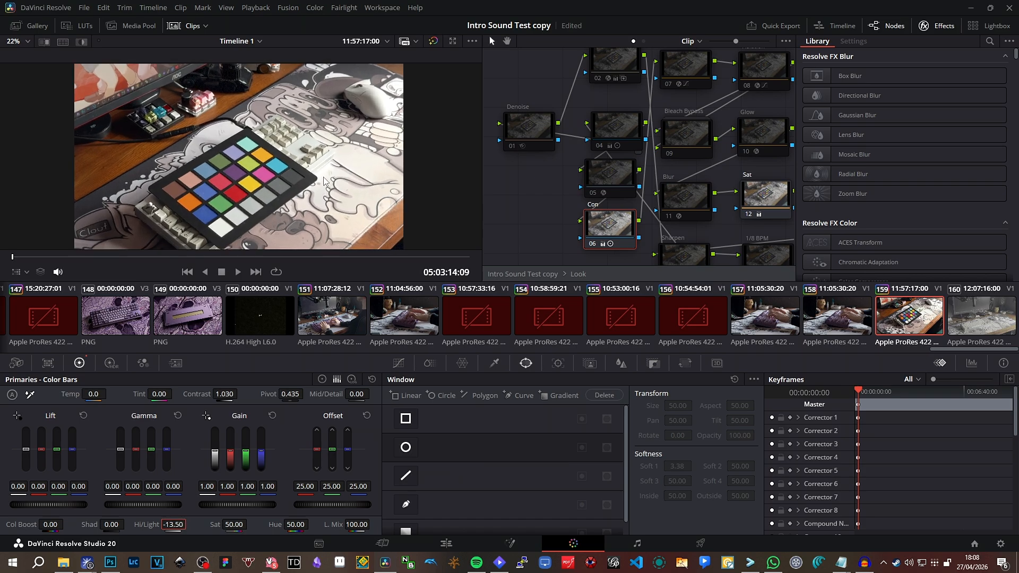
pyautogui.scroll(2, 380, 129)
pyautogui.moveTo(327, 154); pyautogui.dragTo(387, 128)
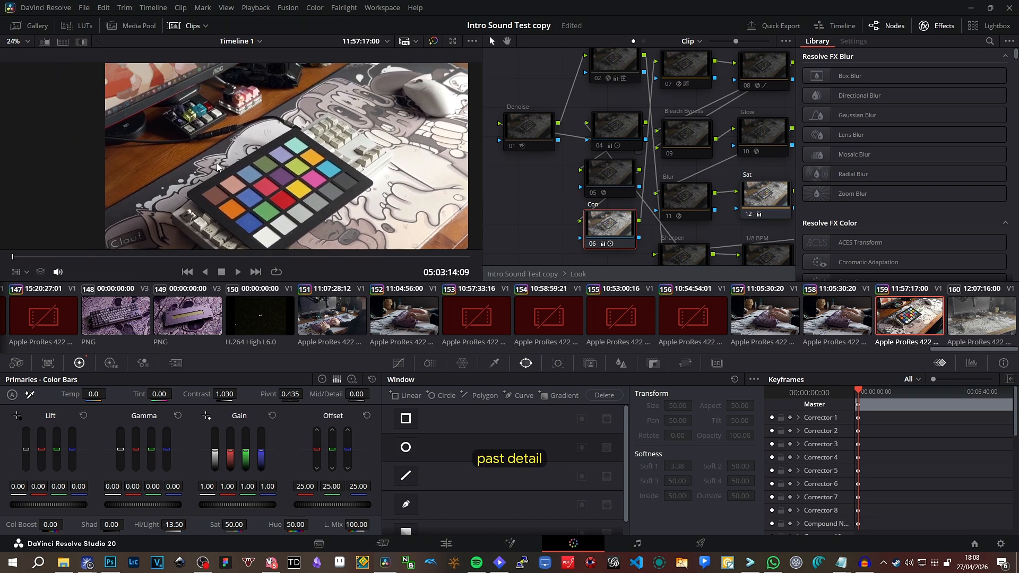
pyautogui.scroll(-5, 279, 134)
pyautogui.moveTo(279, 134); pyautogui.dragTo(276, 120)
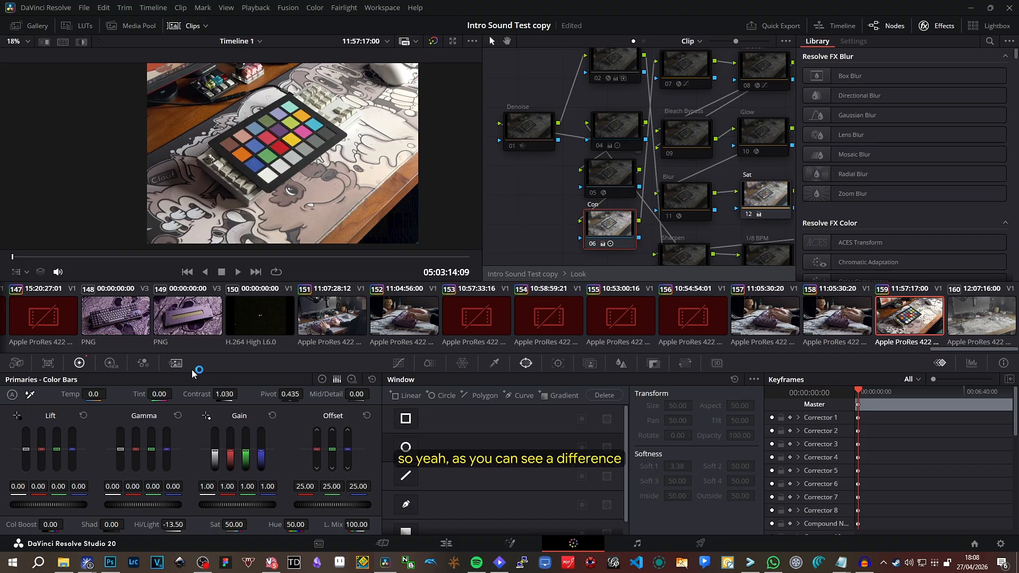
# Toggle the Con node off and on to compare the chart frame and a frame of the assembled keyboard, leaving the node enabled.
pyautogui.click(595, 243)
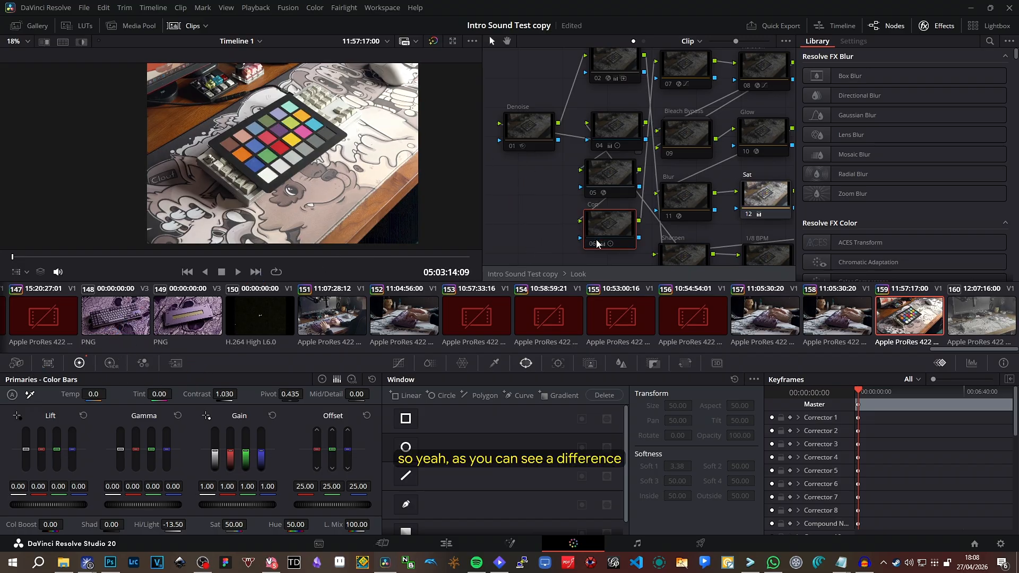
pyautogui.click(597, 244)
pyautogui.click(597, 244)
pyautogui.click(597, 244)
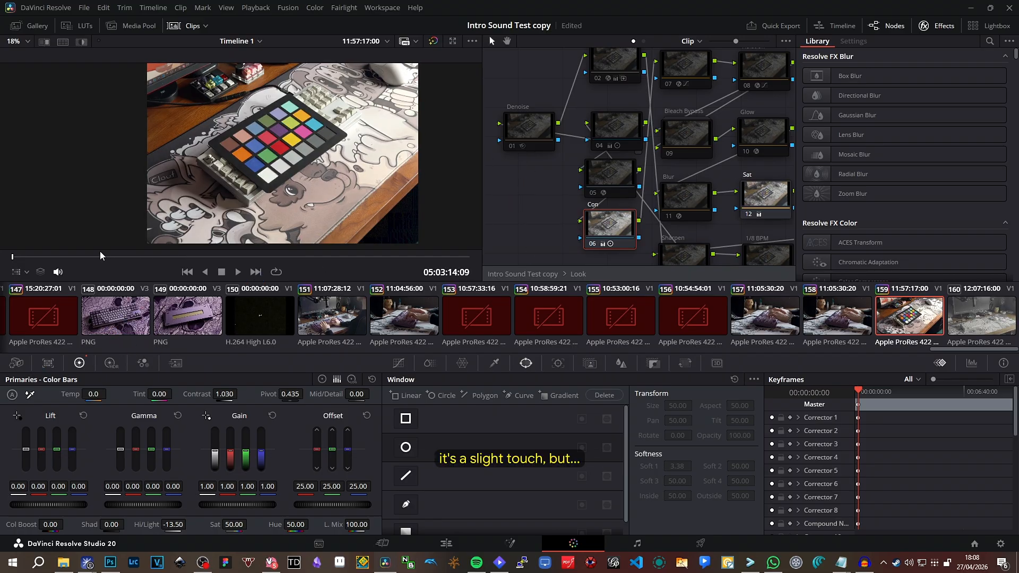
pyautogui.click(42, 256)
pyautogui.moveTo(41, 257); pyautogui.dragTo(46, 257)
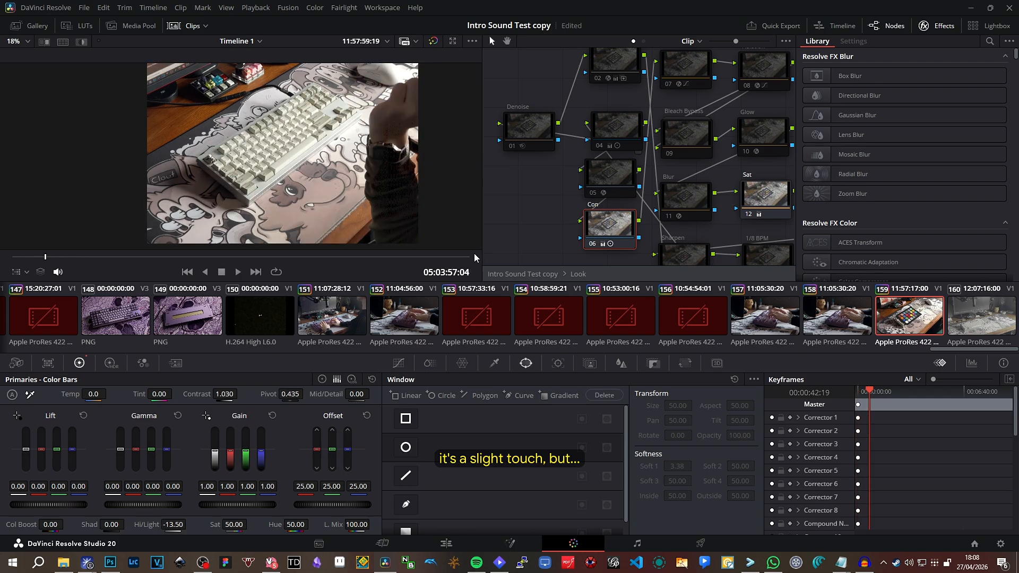
pyautogui.click(593, 243)
pyautogui.click(593, 243)
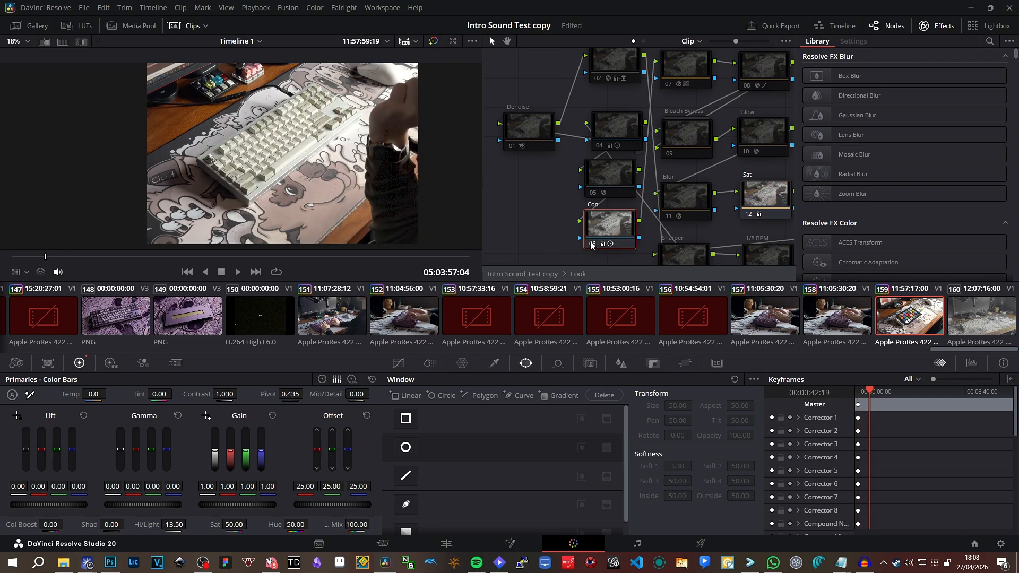
# Enable the Flare node, raise its Glow shine threshold to 0.713, then disable the node.
pyautogui.moveTo(267, 112); pyautogui.dragTo(255, 123)
pyautogui.moveTo(609, 97); pyautogui.dragTo(543, 127)
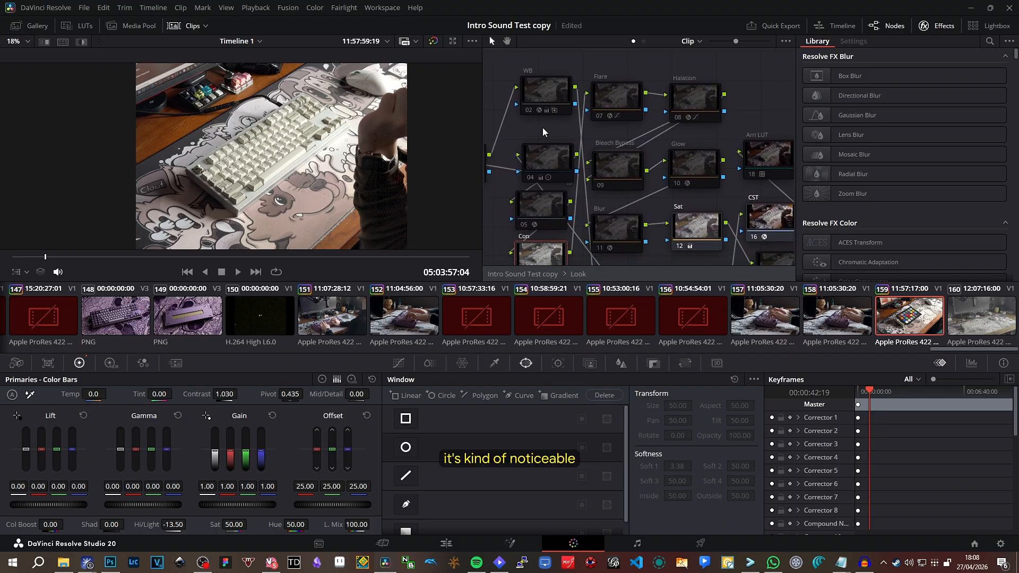
pyautogui.click(618, 109)
pyautogui.click(607, 112)
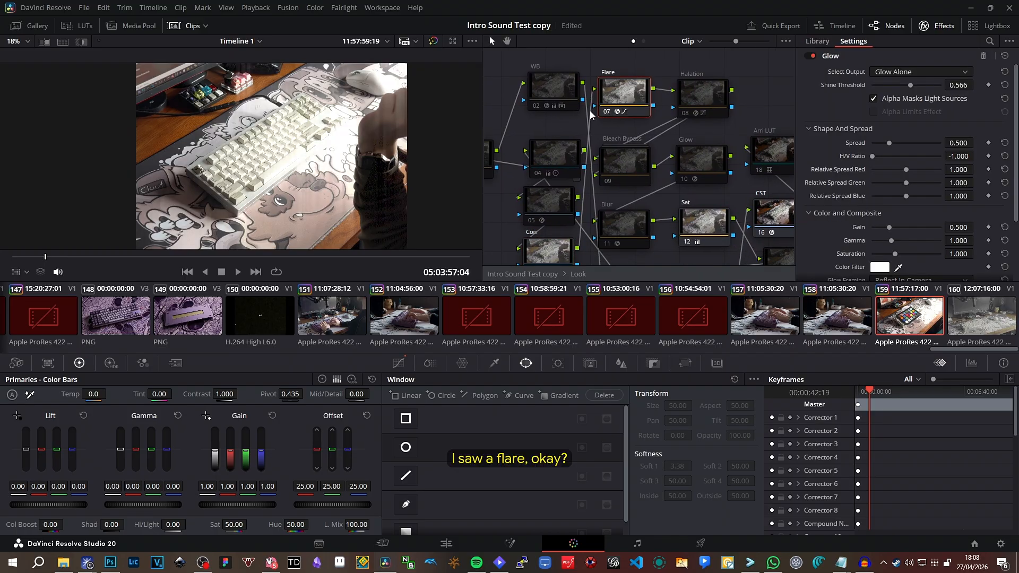
pyautogui.moveTo(908, 85); pyautogui.dragTo(921, 87)
pyautogui.click(608, 111)
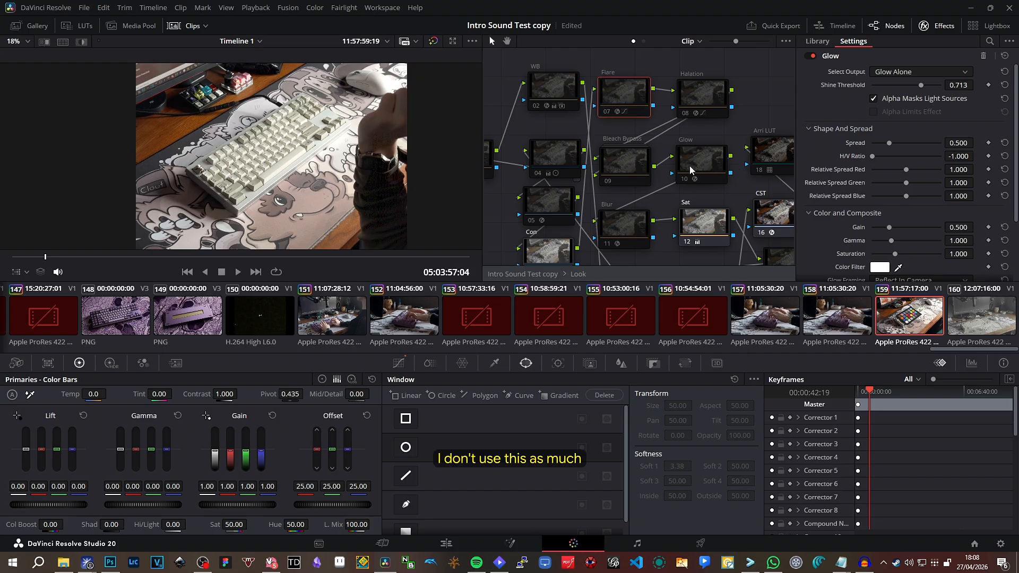
# Enable the Halation node, lower its threshold to 0.426 using the isolated-regions preview, and inspect the keycaps up close.
pyautogui.moveTo(654, 125); pyautogui.dragTo(608, 141)
pyautogui.click(645, 110)
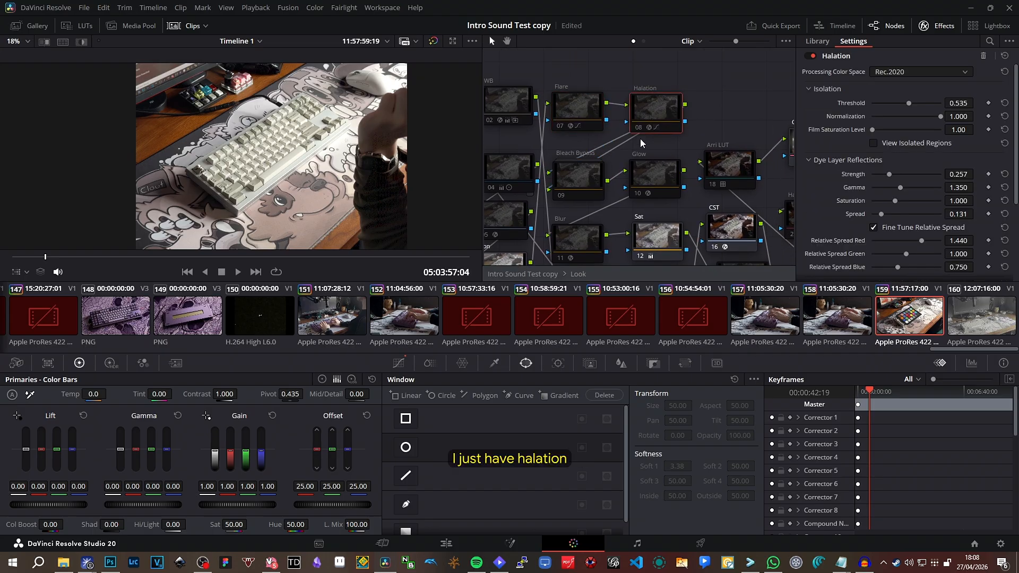
pyautogui.click(638, 127)
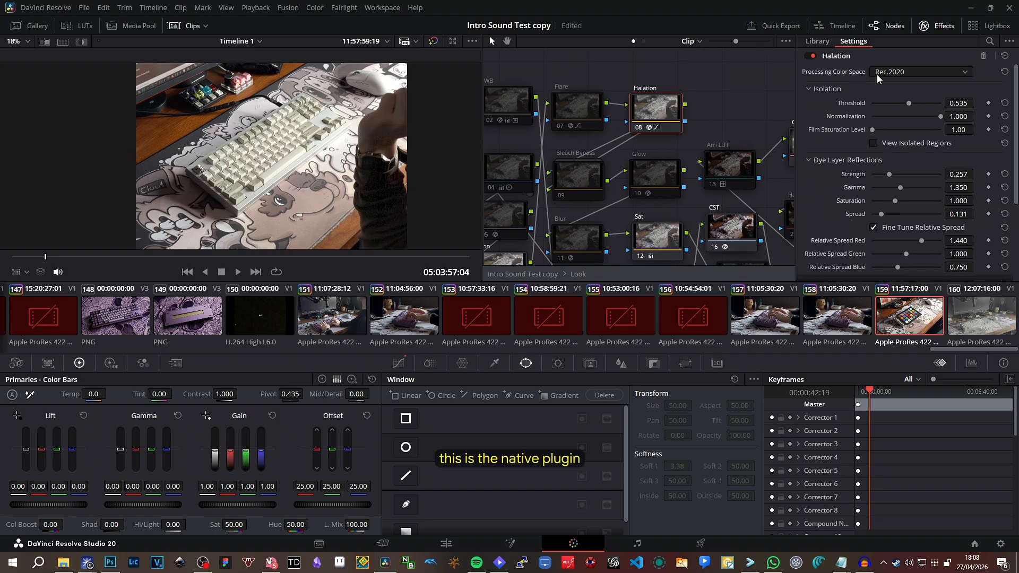
pyautogui.scroll(3, 245, 182)
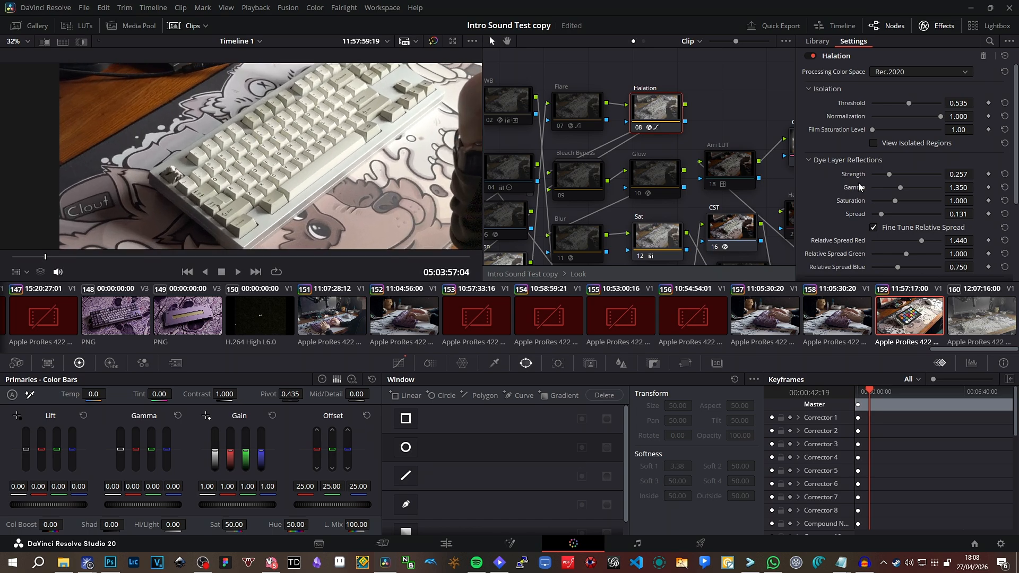
pyautogui.click(873, 143)
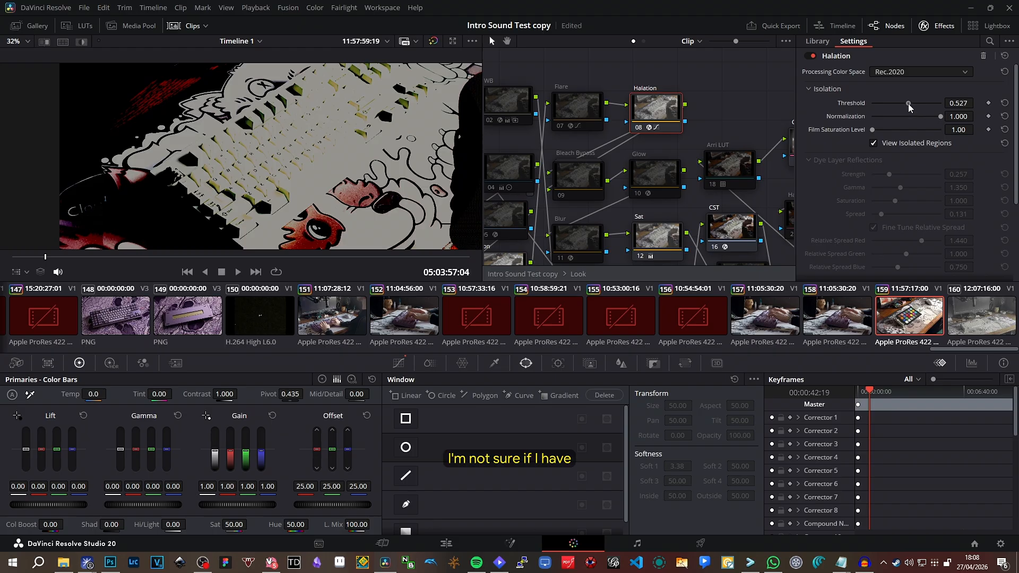
pyautogui.moveTo(909, 104)
pyautogui.mouseDown()
pyautogui.moveTo(891, 103)
pyautogui.moveTo(901, 103)
pyautogui.mouseUp()
pyautogui.click(873, 143)
pyautogui.scroll(5, 224, 185)
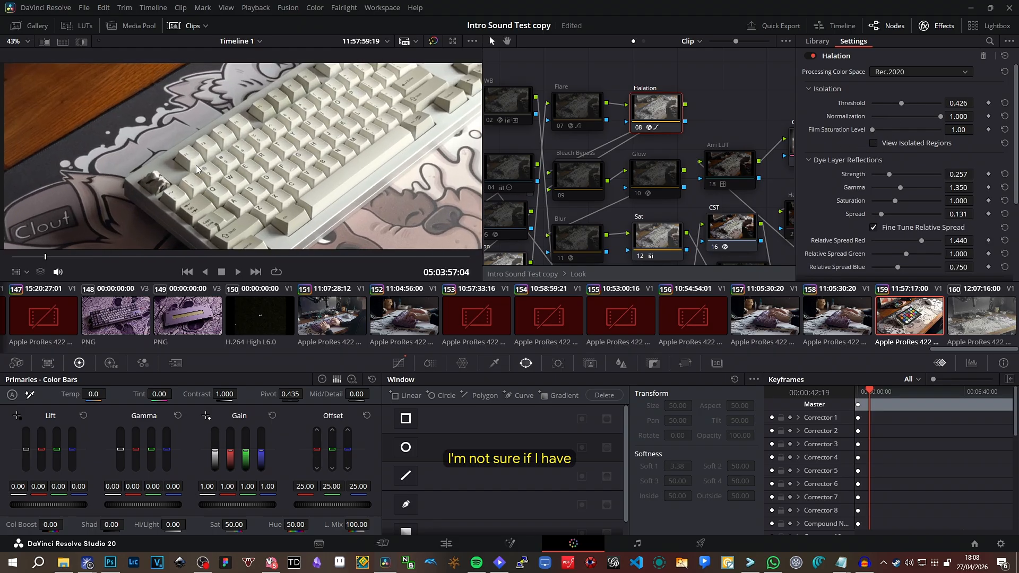
pyautogui.scroll(3, 224, 184)
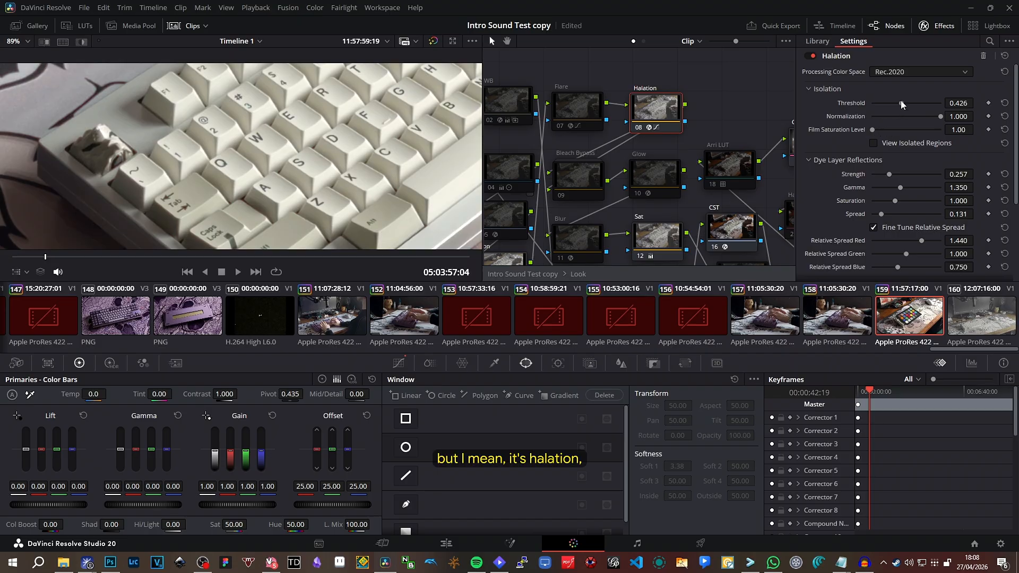
# Raise the Halation threshold to 1.000, checking the isolated regions, then disable the Halation node.
pyautogui.moveTo(901, 102); pyautogui.dragTo(931, 97)
pyautogui.hotkey('ctrl', 'z')
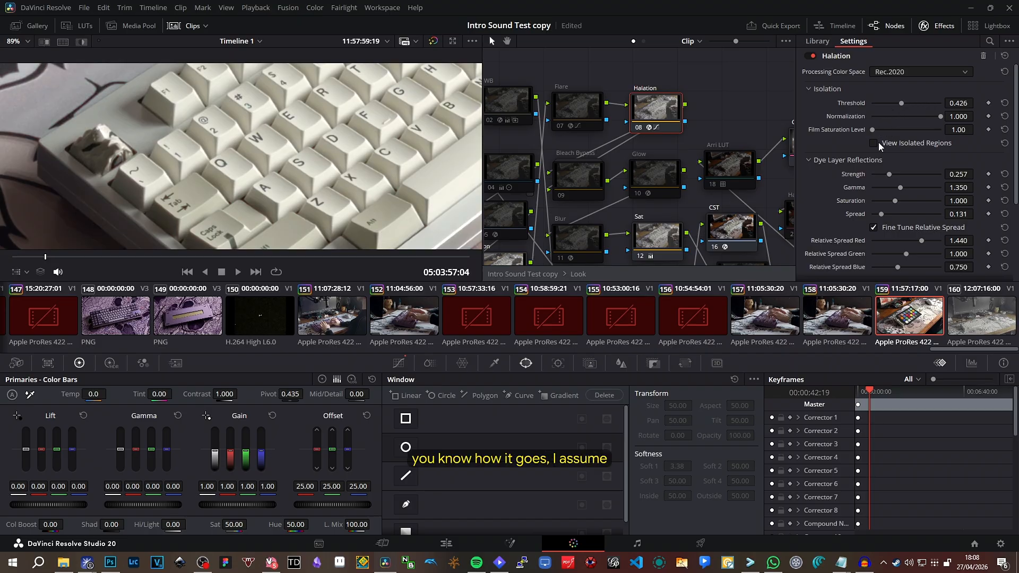
pyautogui.click(874, 143)
pyautogui.click(896, 72)
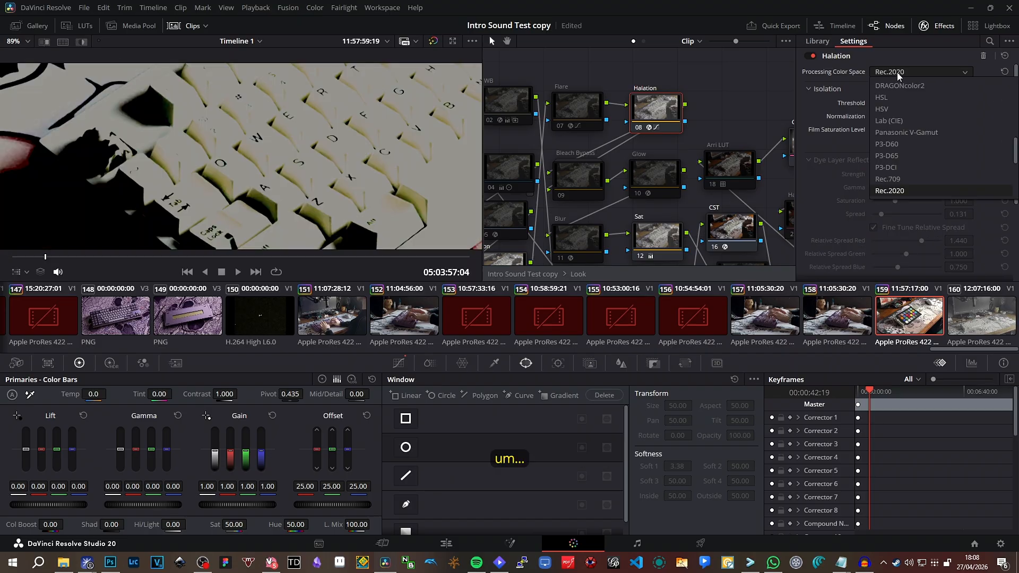
pyautogui.click(897, 72)
pyautogui.moveTo(902, 103); pyautogui.dragTo(946, 121)
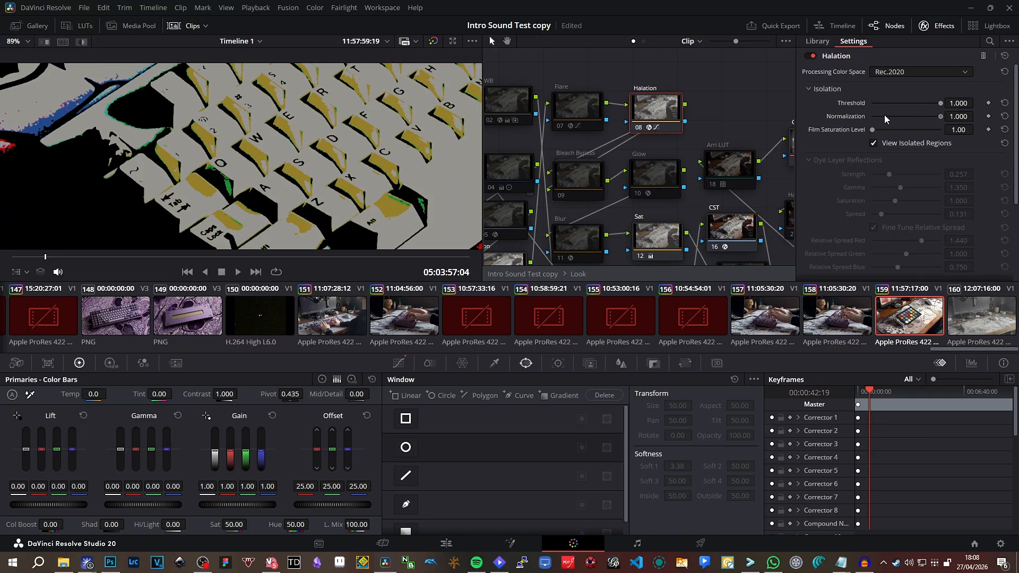
pyautogui.click(873, 143)
pyautogui.scroll(-1, 579, 138)
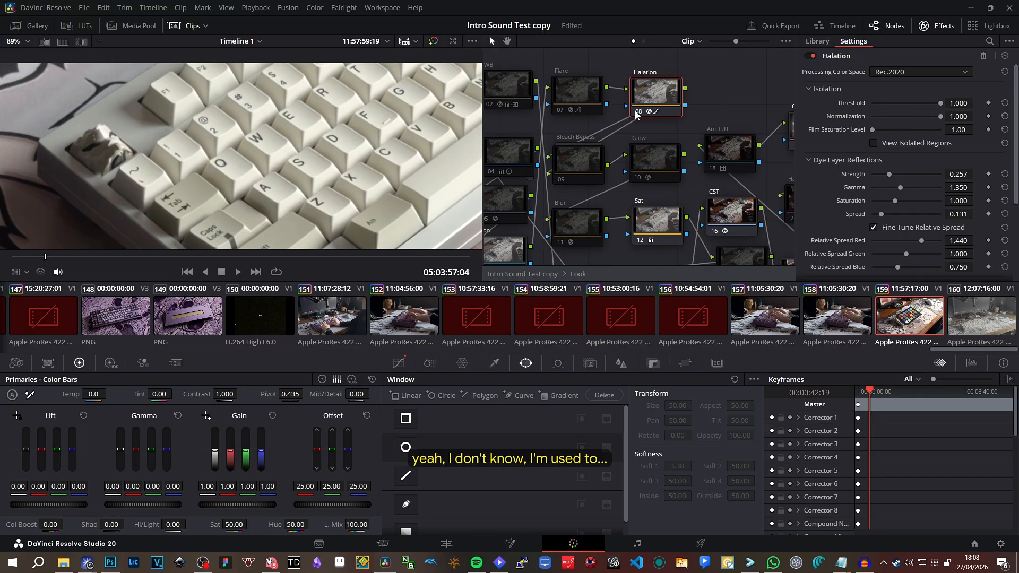
pyautogui.scroll(-1, 682, 114)
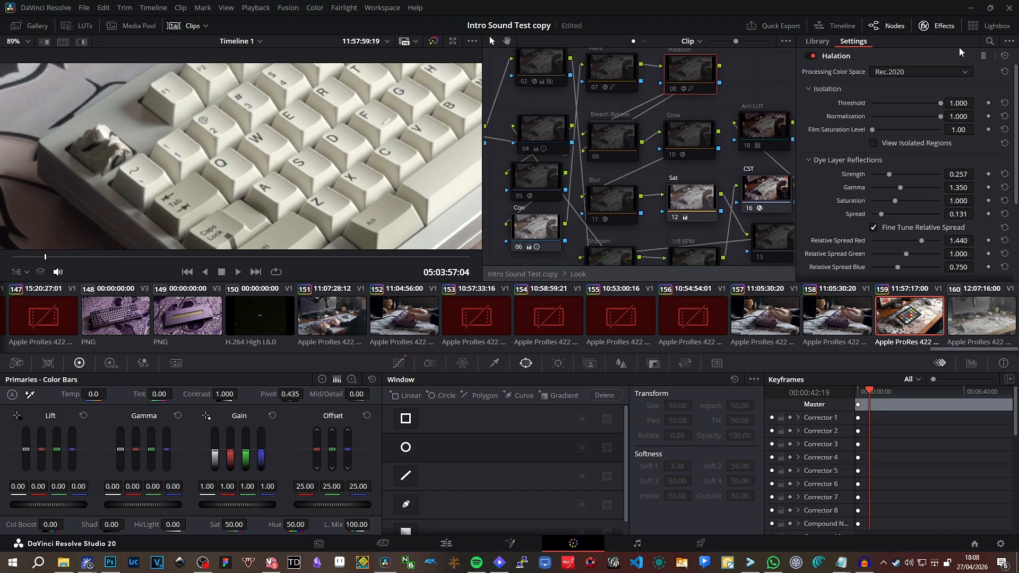
# Search the effects library for "dehancer".
pyautogui.click(989, 41)
pyautogui.click(817, 42)
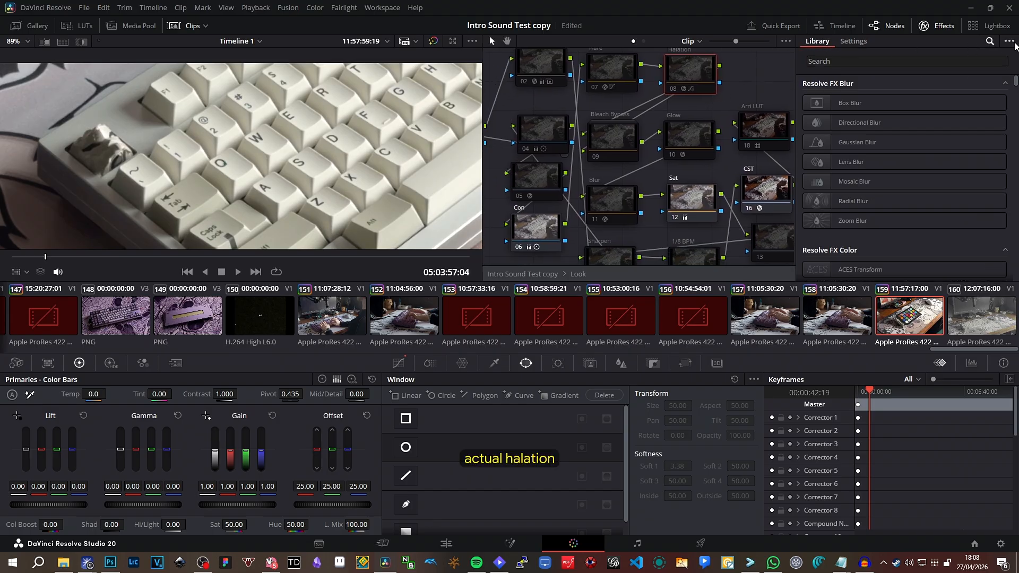
pyautogui.click(990, 41)
pyautogui.click(989, 41)
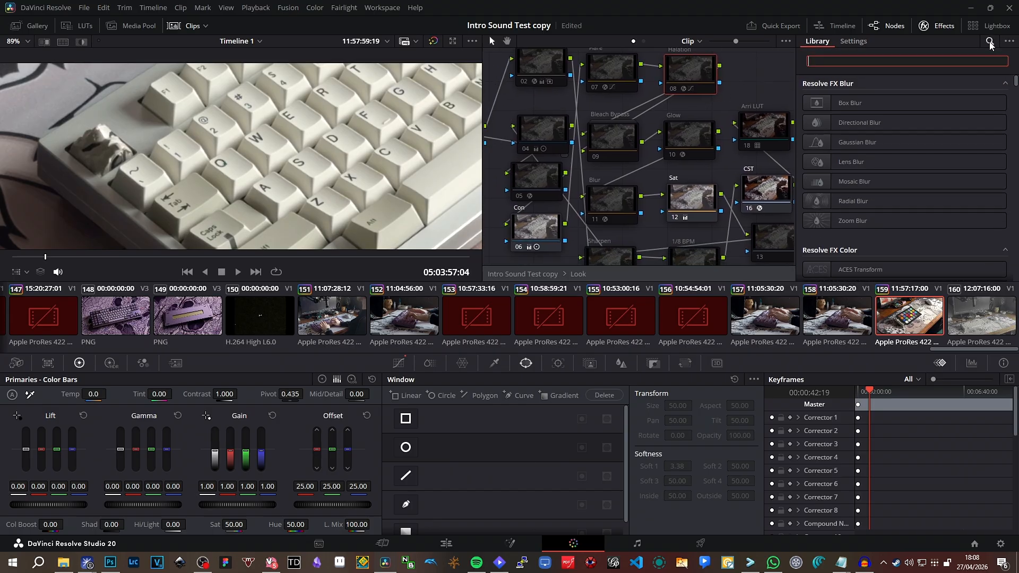
pyautogui.write('dehancer')
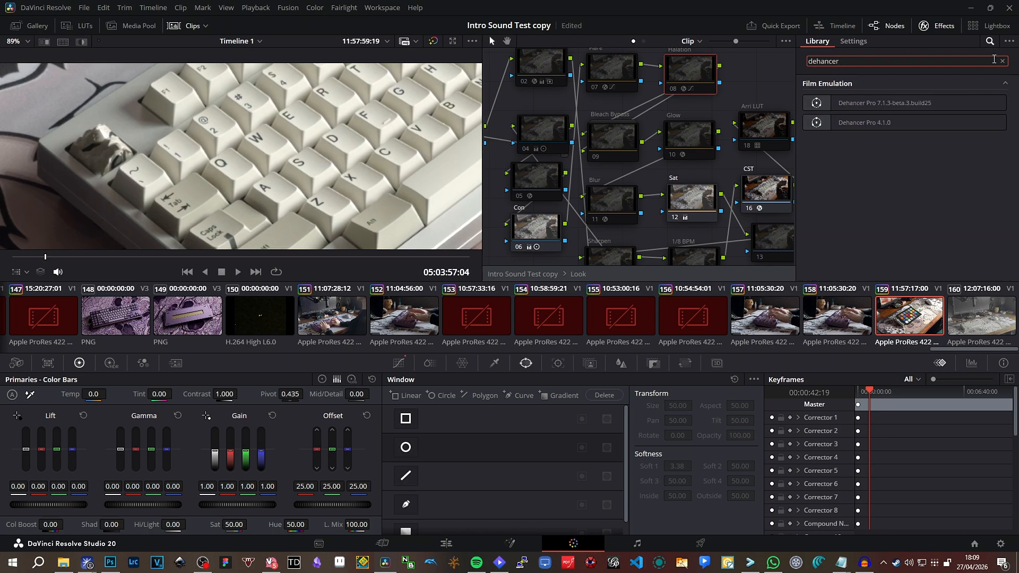
# Clear the effects search, enable the Bleach Bypass node, and preview its effect at 05:04:27:15.
pyautogui.click(1002, 62)
pyautogui.click(613, 127)
pyautogui.scroll(-6, 329, 160)
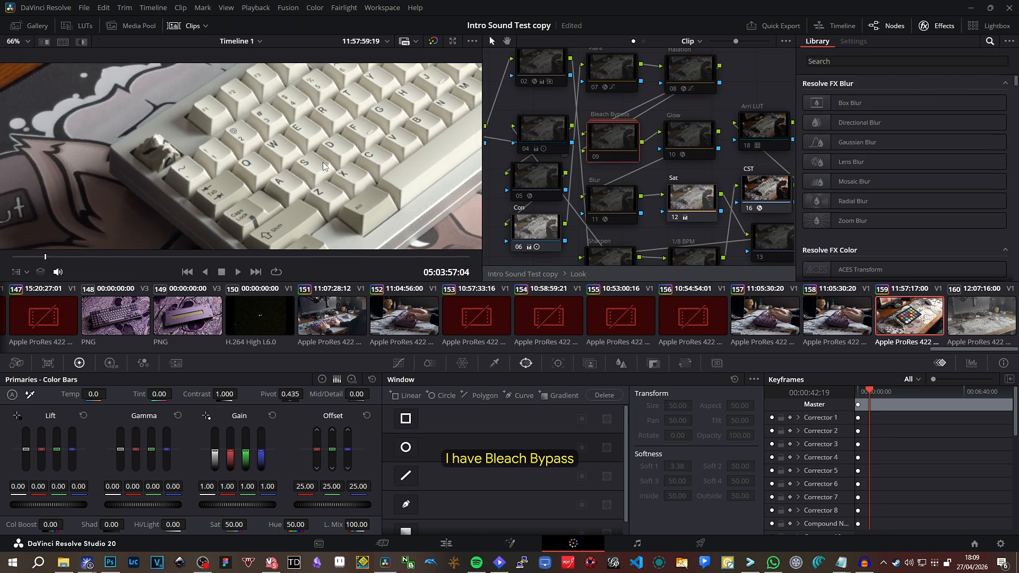
pyautogui.scroll(-2, 345, 154)
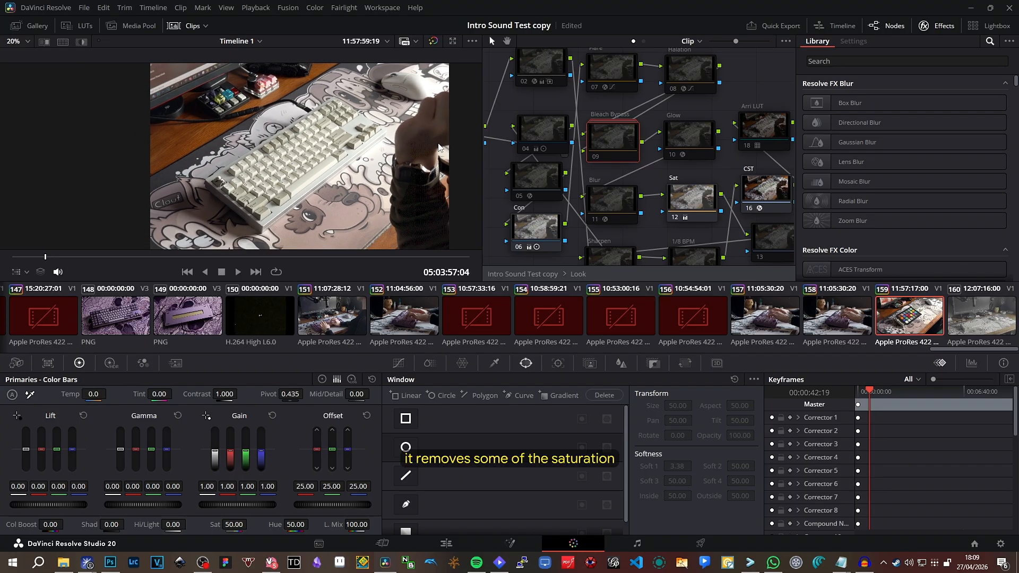
pyautogui.click(600, 155)
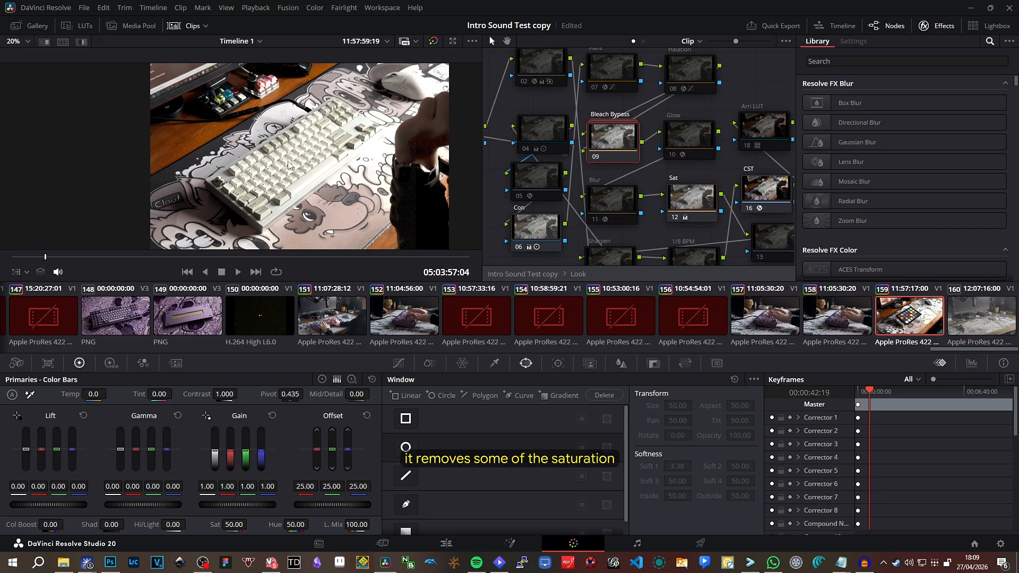
pyautogui.click(72, 257)
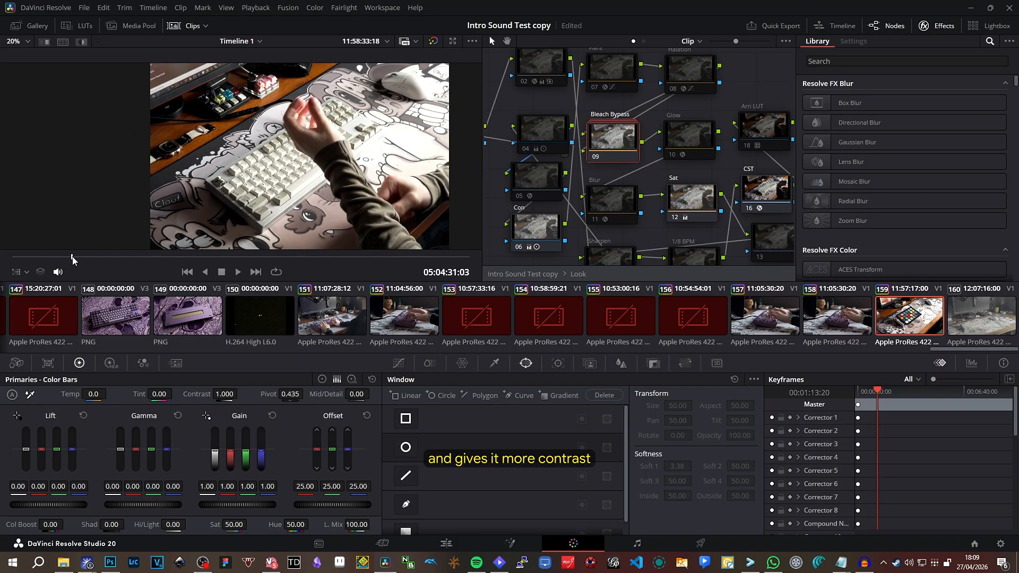
pyautogui.moveTo(72, 257); pyautogui.dragTo(69, 257)
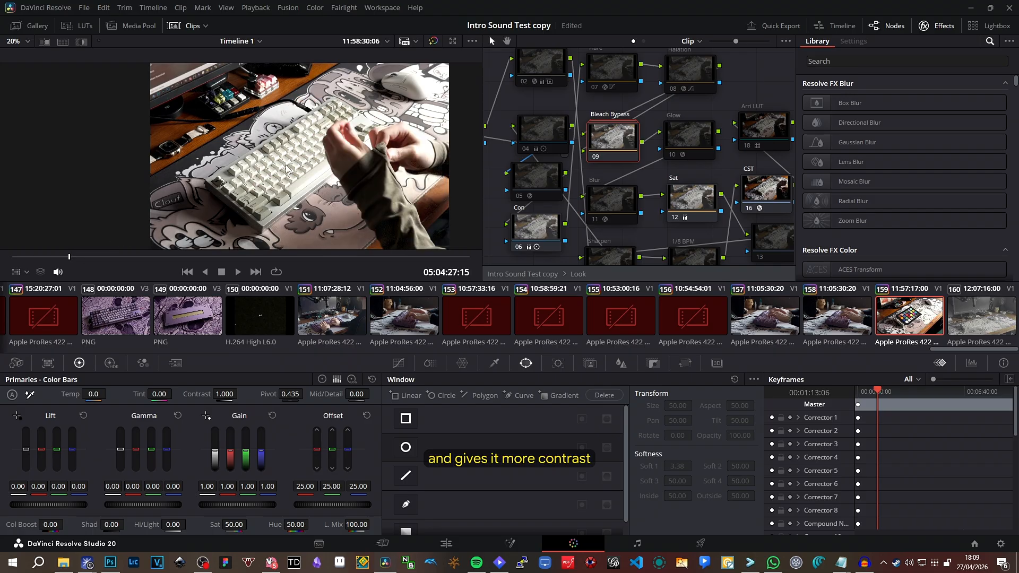
pyautogui.scroll(1, 287, 165)
pyautogui.scroll(-4, 249, 163)
pyautogui.scroll(2, 230, 161)
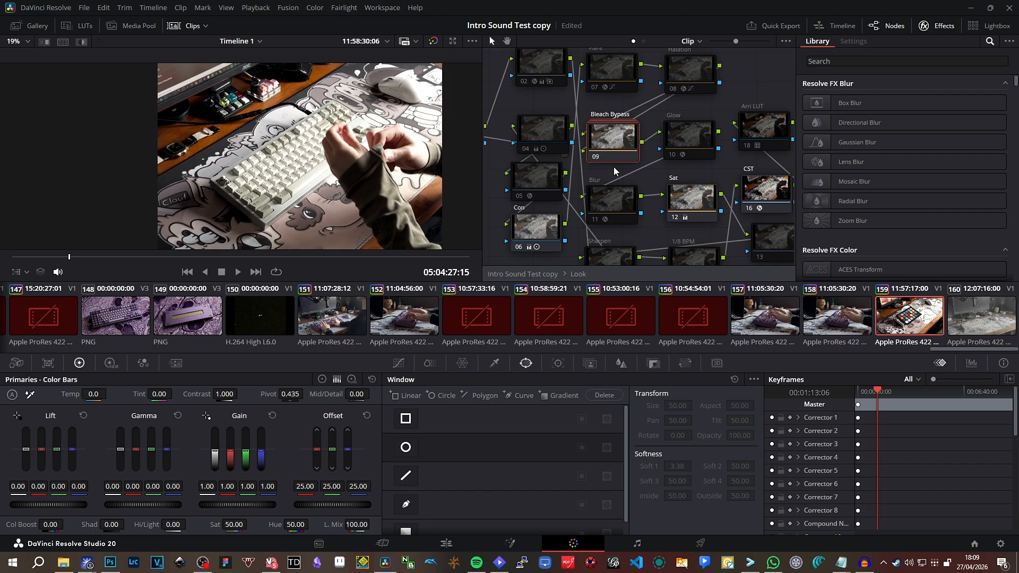
# Open the Bleach Bypass compound to examine its Color, B+W and layer mixer nodes, return to the Look graph, and disable Bleach Bypass.
pyautogui.rightClick(595, 162)
pyautogui.click(632, 165)
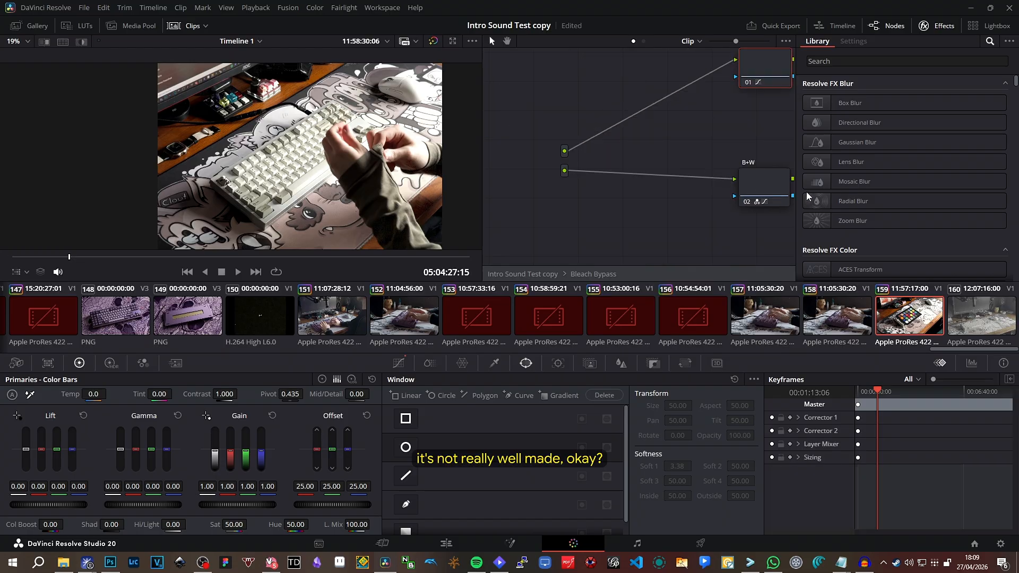
pyautogui.click(598, 237)
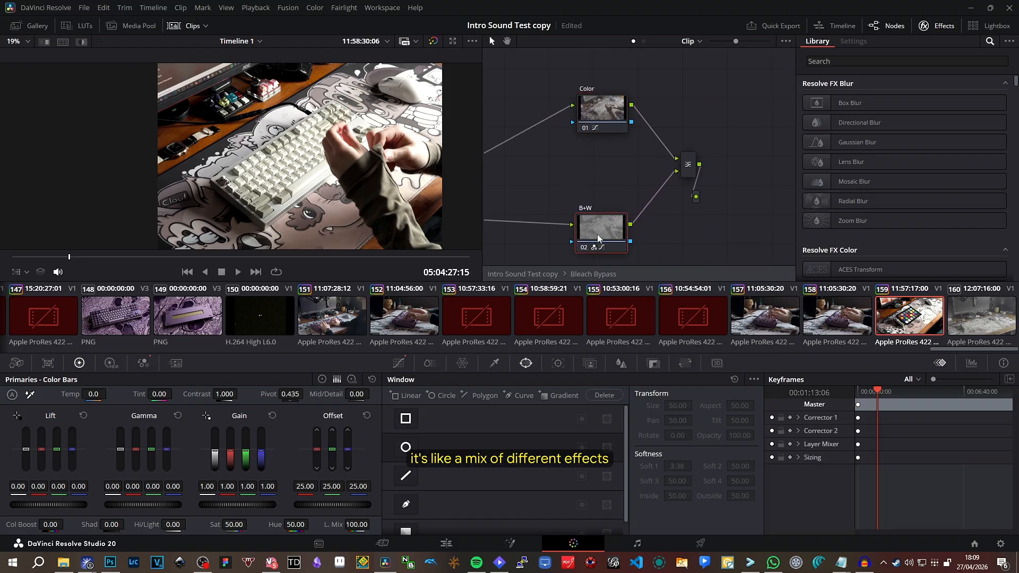
pyautogui.moveTo(543, 61); pyautogui.dragTo(677, 243)
pyautogui.click(687, 172)
pyautogui.moveTo(592, 172); pyautogui.dragTo(718, 136)
pyautogui.click(532, 272)
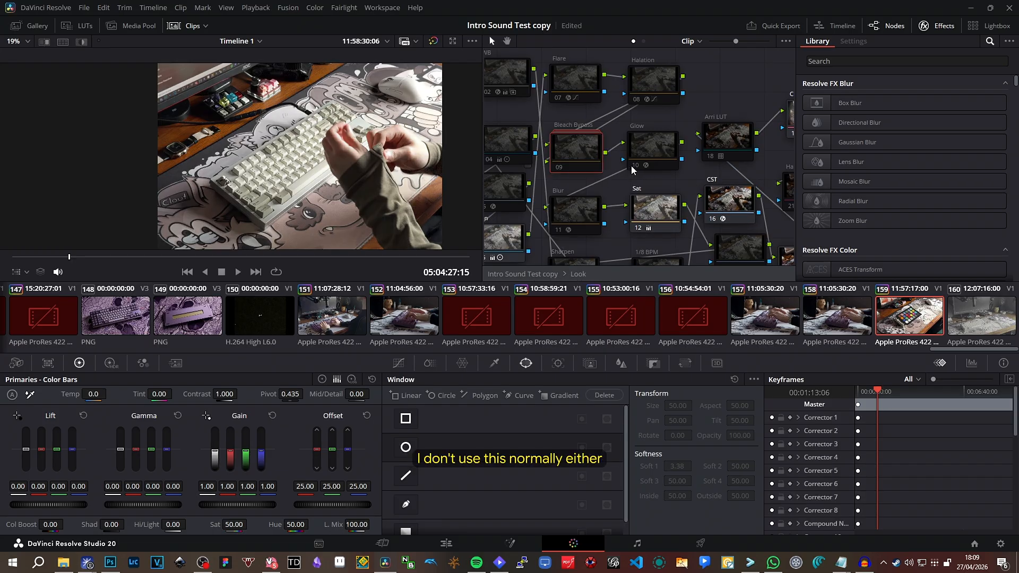
# Enable the Glow node and compare the keycaps and the mouse up close with the glow off and on.
pyautogui.scroll(2, 317, 155)
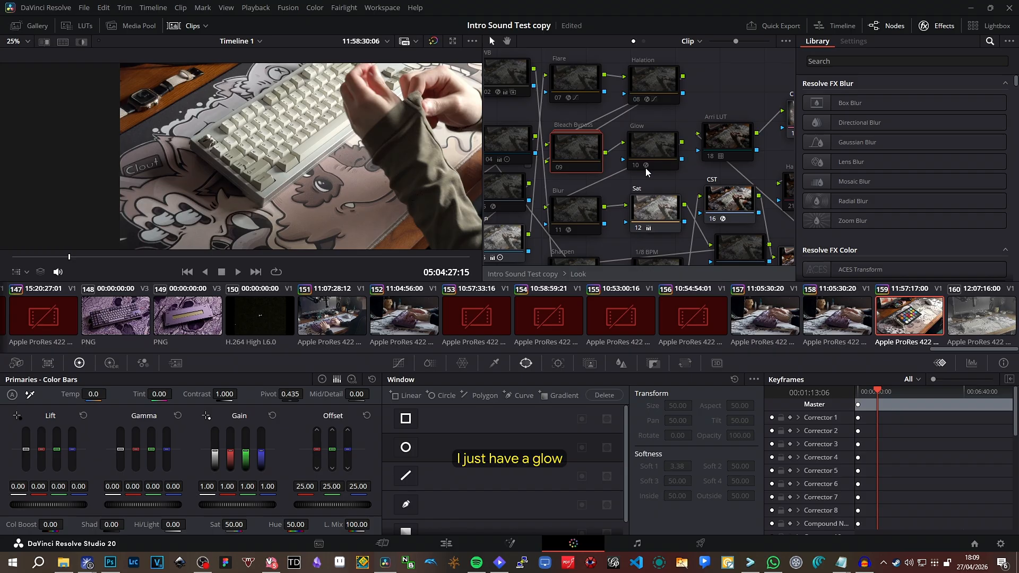
pyautogui.scroll(3, 268, 154)
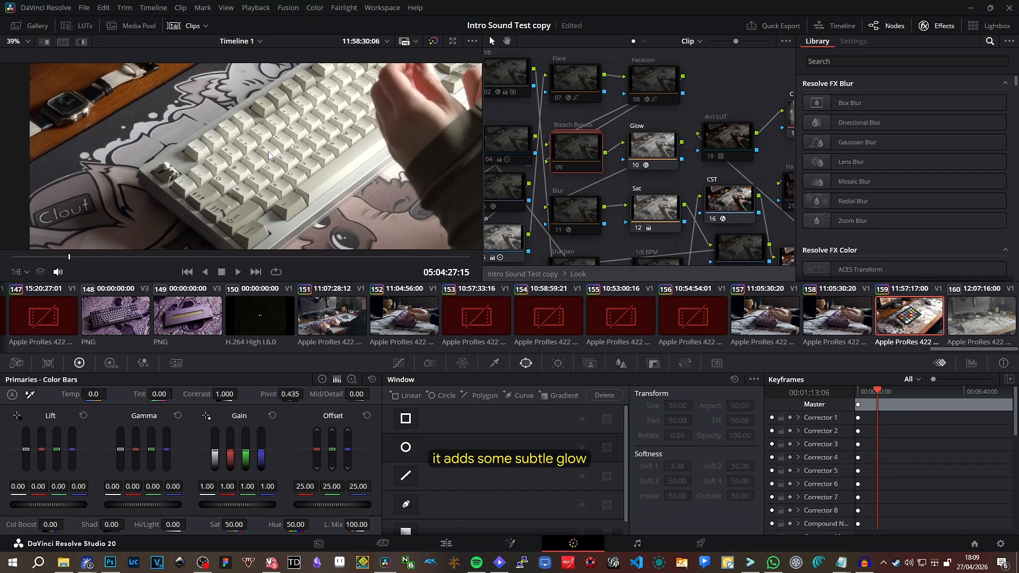
pyautogui.scroll(7, 268, 154)
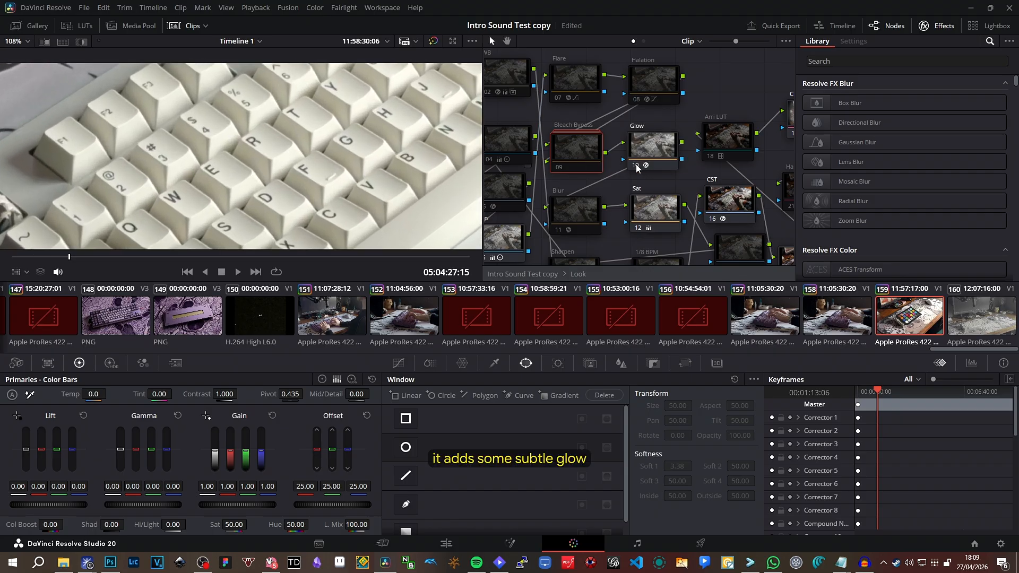
pyautogui.click(637, 165)
pyautogui.click(637, 165)
pyautogui.moveTo(425, 95); pyautogui.dragTo(304, 126)
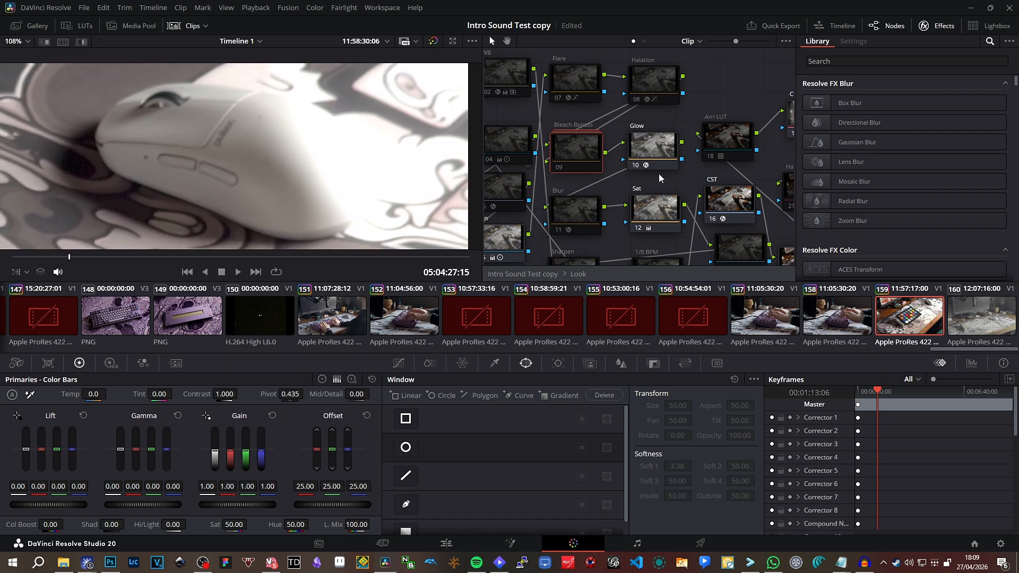
pyautogui.click(636, 165)
pyautogui.click(636, 166)
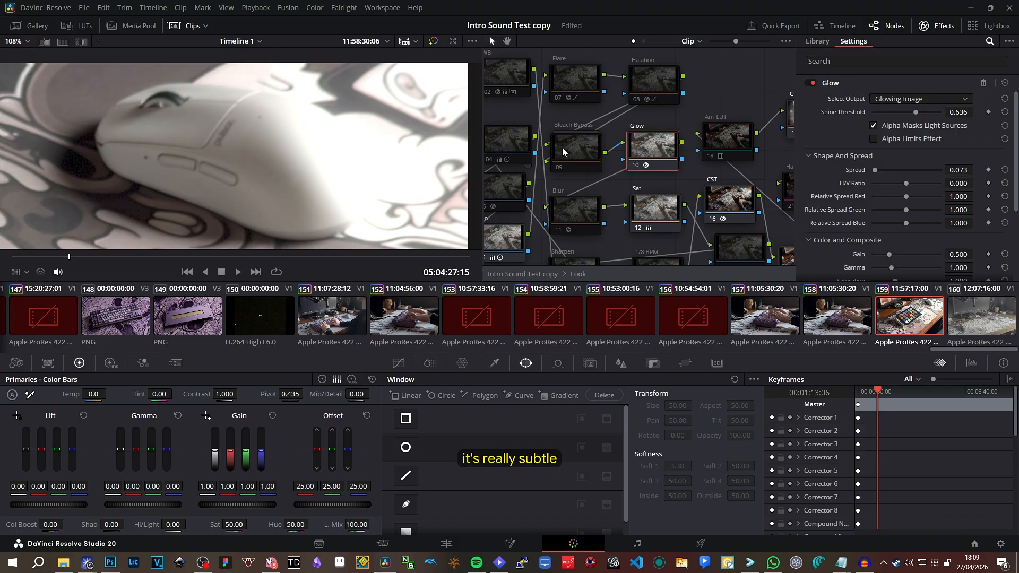
# Try a Glow shine threshold of 0.225, set it to 0.612, and disable the Glow node.
pyautogui.scroll(-3, 317, 160)
pyautogui.scroll(-3, 317, 160)
pyautogui.moveTo(233, 180); pyautogui.dragTo(412, 127)
pyautogui.scroll(-2, 273, 148)
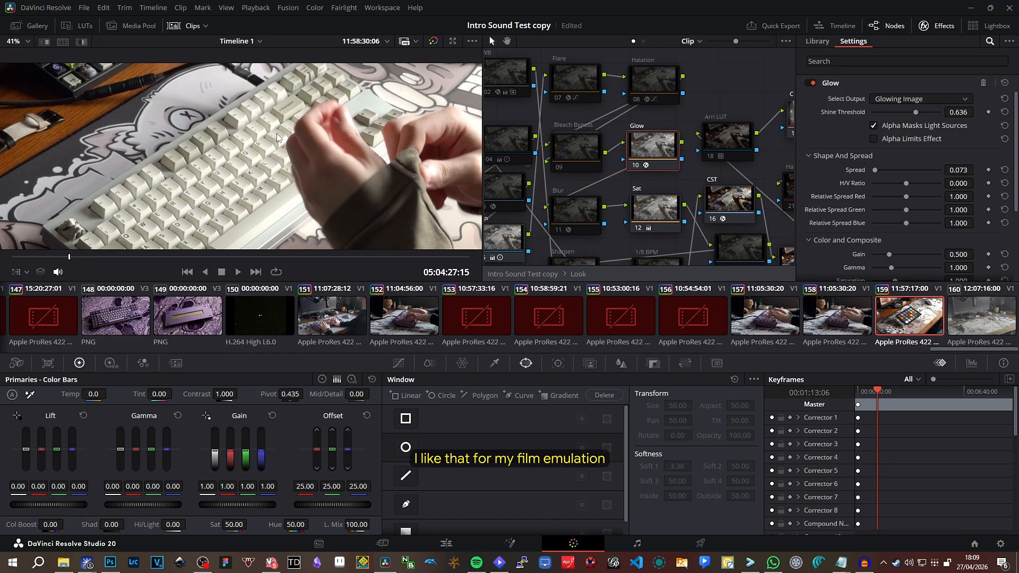
pyautogui.scroll(1, 229, 160)
pyautogui.moveTo(231, 161); pyautogui.dragTo(253, 147)
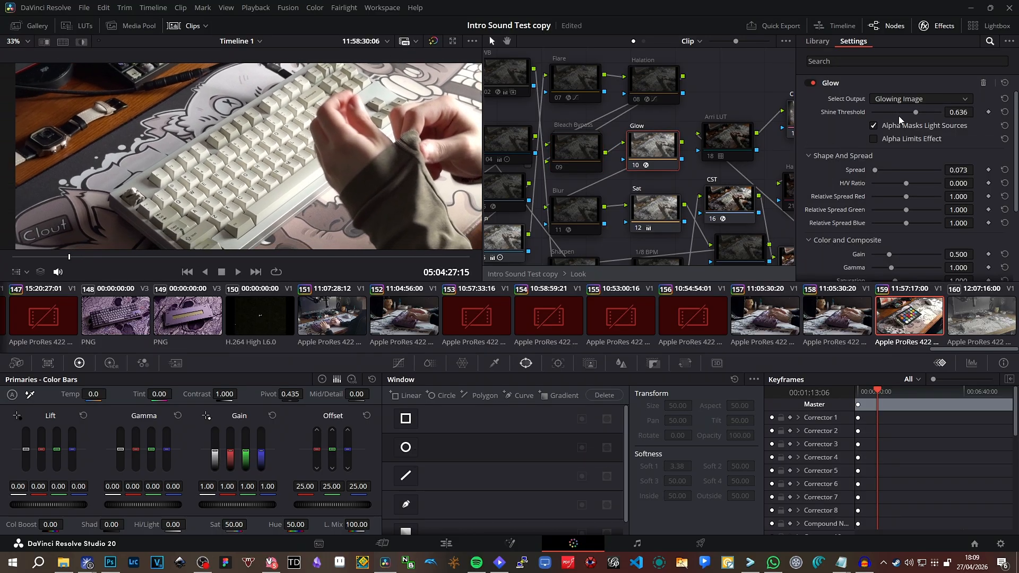
pyautogui.moveTo(914, 112); pyautogui.dragTo(887, 113)
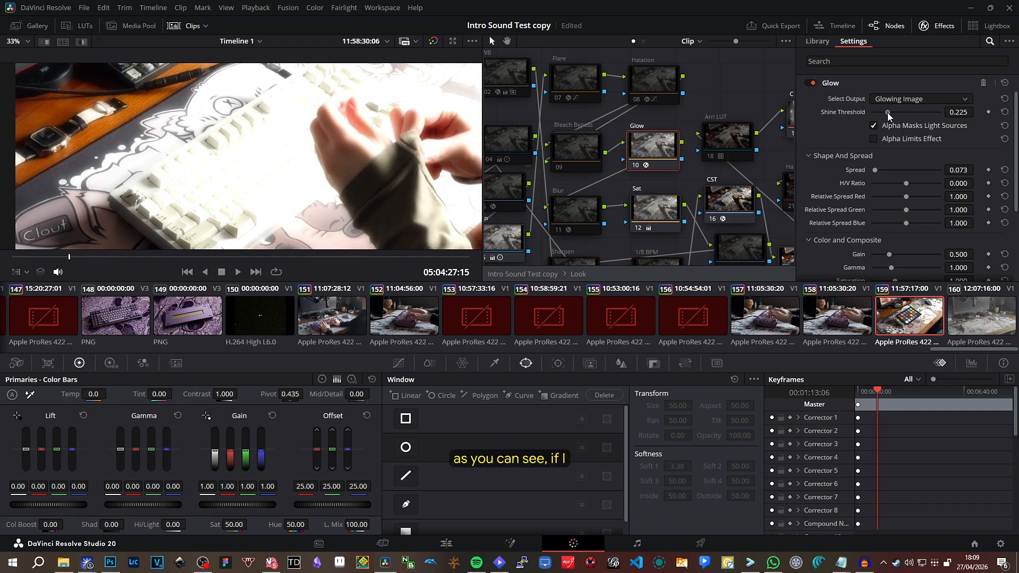
pyautogui.scroll(-2, 378, 141)
pyautogui.scroll(-2, 378, 141)
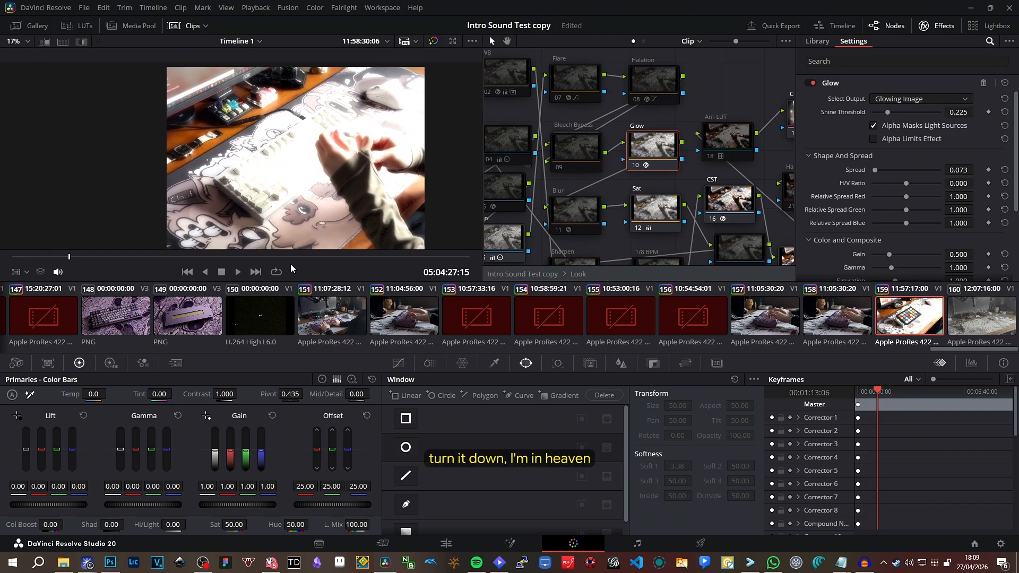
pyautogui.moveTo(888, 112); pyautogui.dragTo(914, 110)
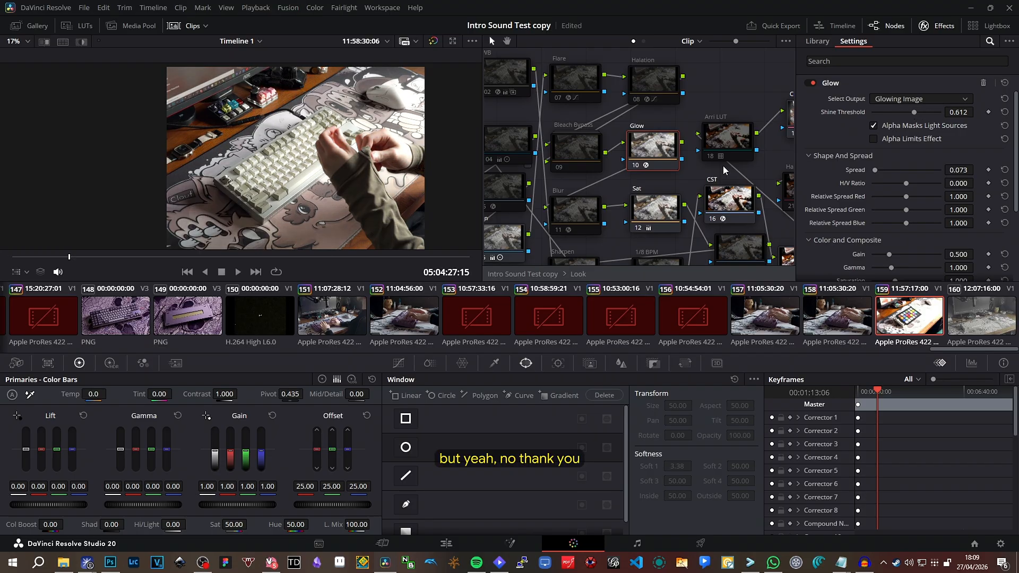
pyautogui.moveTo(624, 161); pyautogui.dragTo(681, 130)
# Select the Blur node, enable it, and compare the keycap detail up close with and without the blur.
pyautogui.scroll(3, 306, 177)
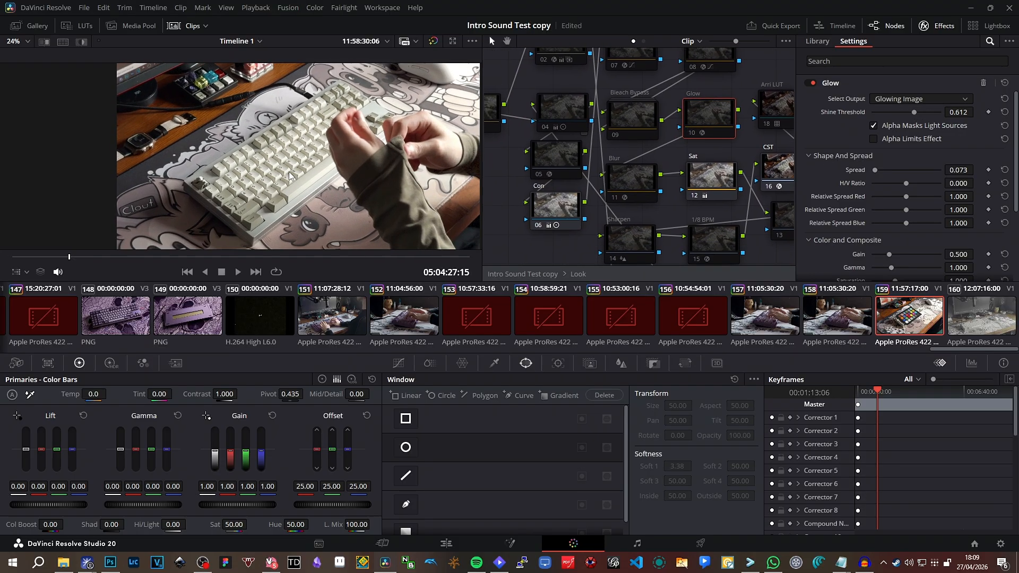
pyautogui.click(616, 196)
pyautogui.scroll(5, 263, 144)
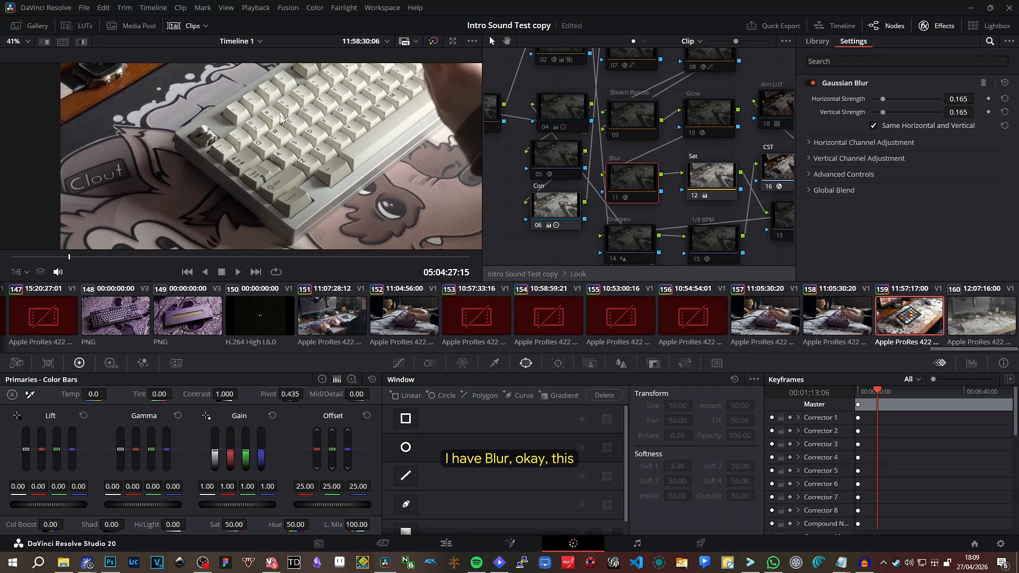
pyautogui.scroll(3, 263, 143)
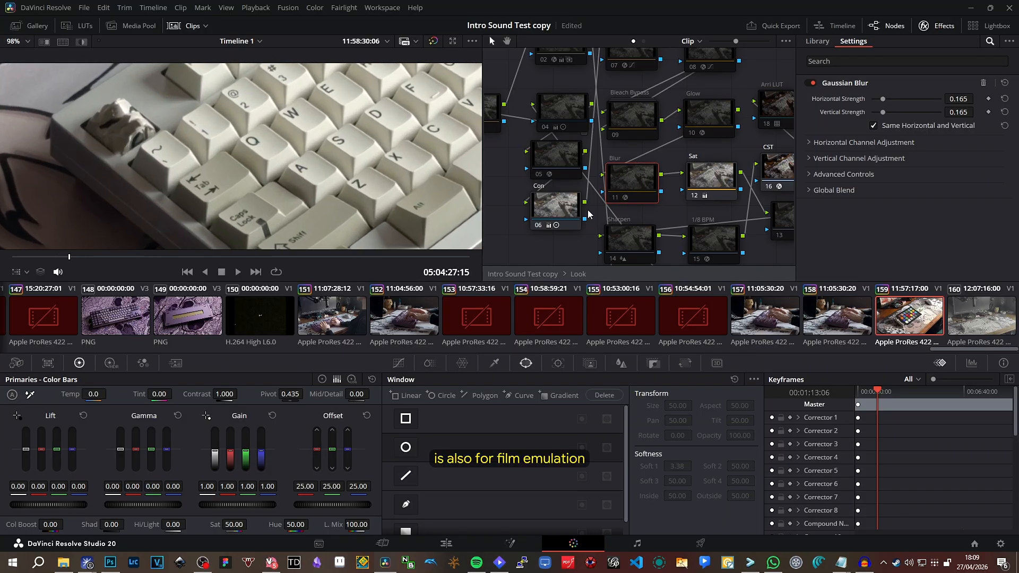
pyautogui.scroll(-4, 243, 122)
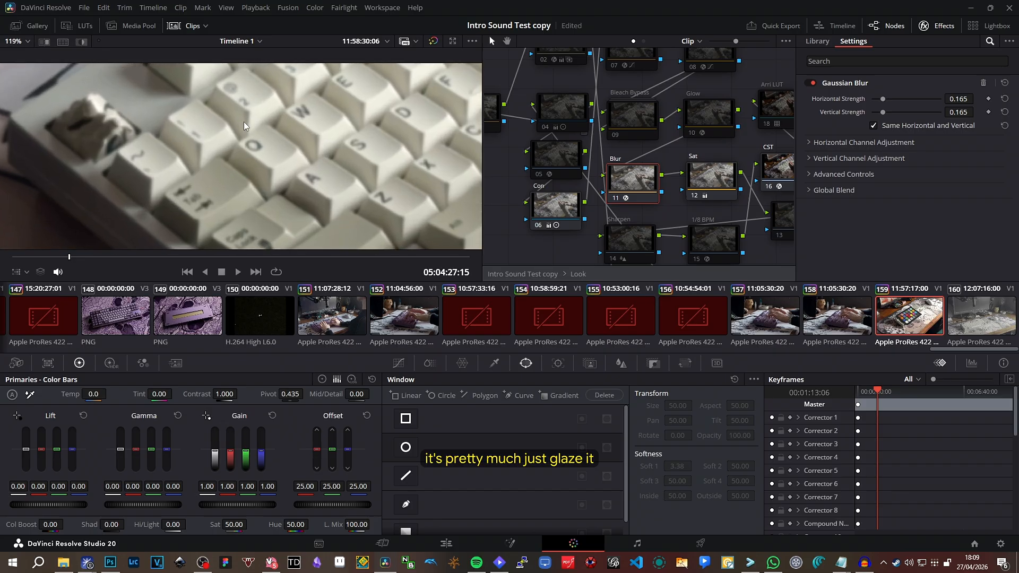
pyautogui.scroll(-1, 303, 136)
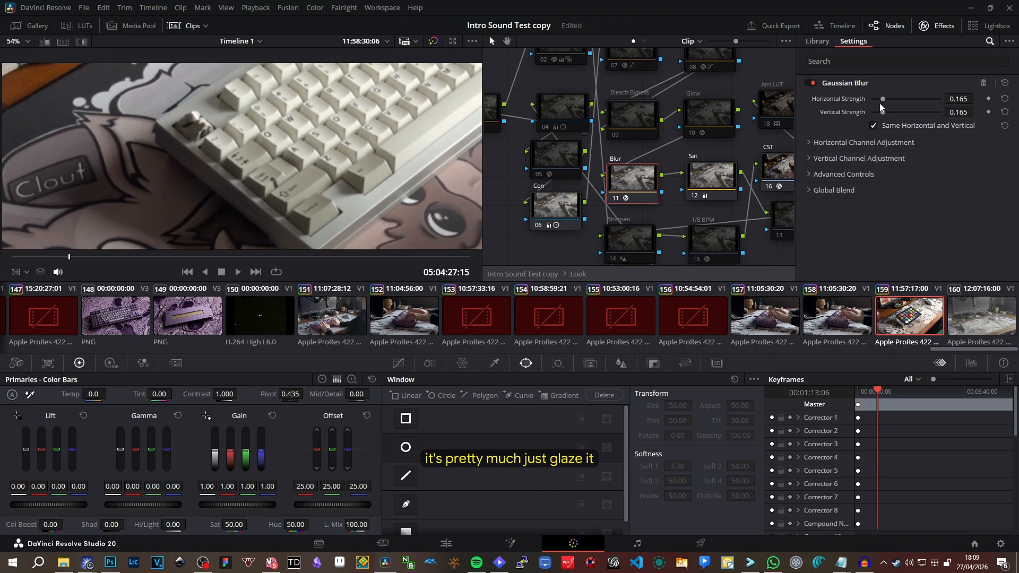
pyautogui.scroll(-4, 271, 163)
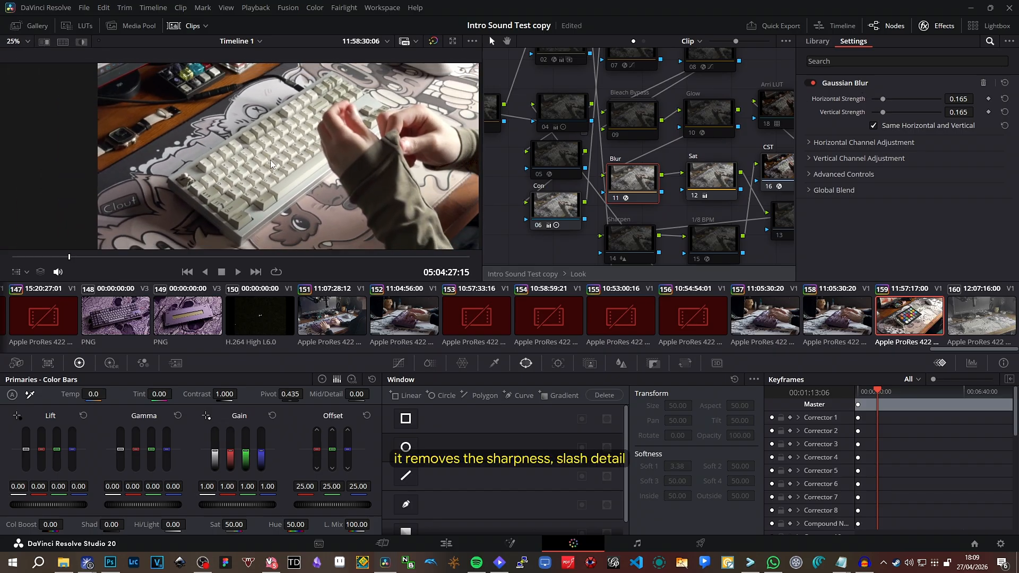
# Set the Gaussian Blur horizontal and vertical strength to 0.163, inspect the keycaps, and disable the Blur node.
pyautogui.moveTo(882, 99); pyautogui.dragTo(885, 101)
pyautogui.scroll(6, 183, 193)
pyautogui.scroll(1, 247, 191)
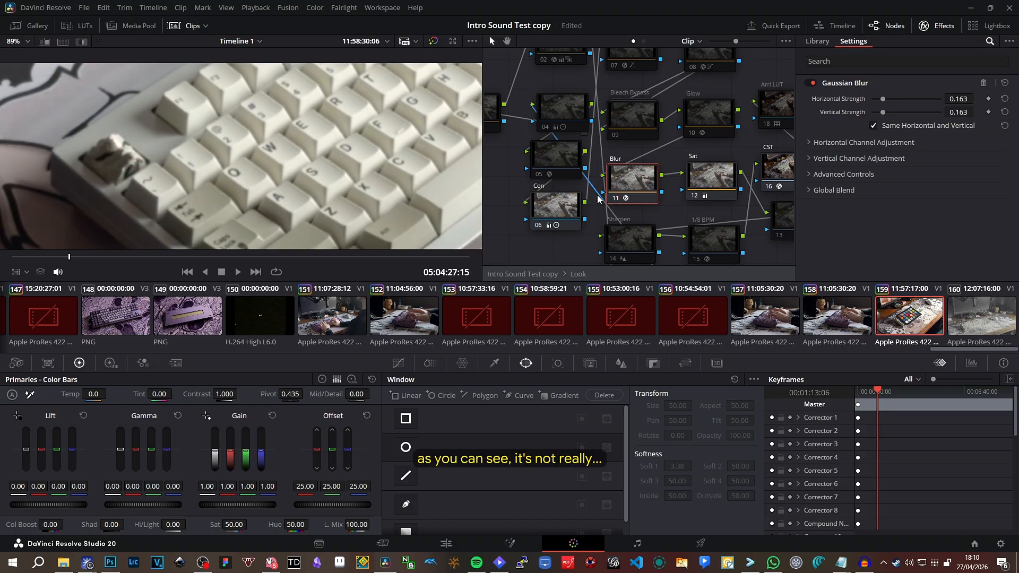
pyautogui.scroll(-2, 276, 124)
pyautogui.scroll(-5, 276, 124)
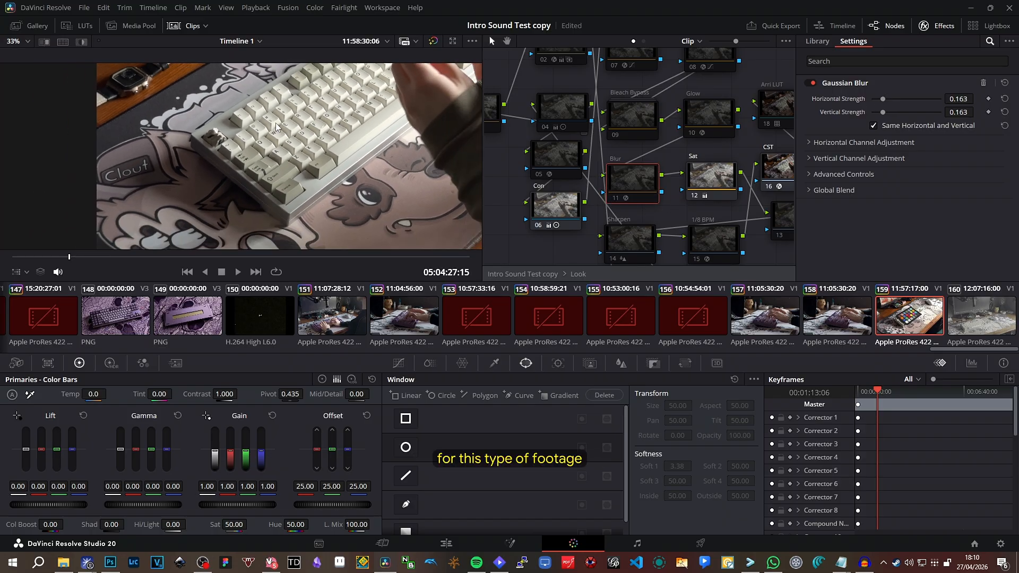
# Select the Sat node, compare the image with it off and on, and review its gain values.
pyautogui.click(710, 180)
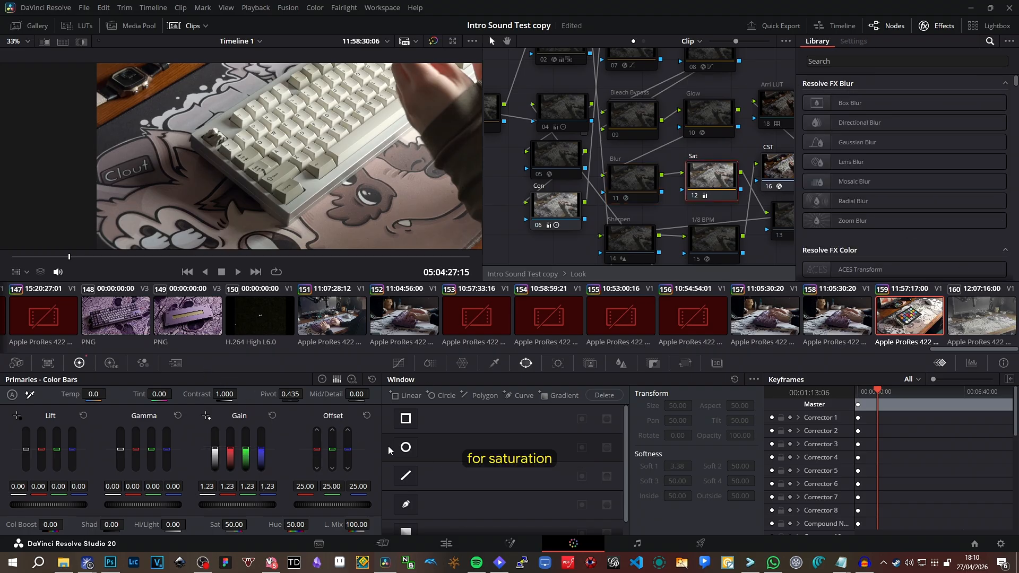
pyautogui.click(695, 196)
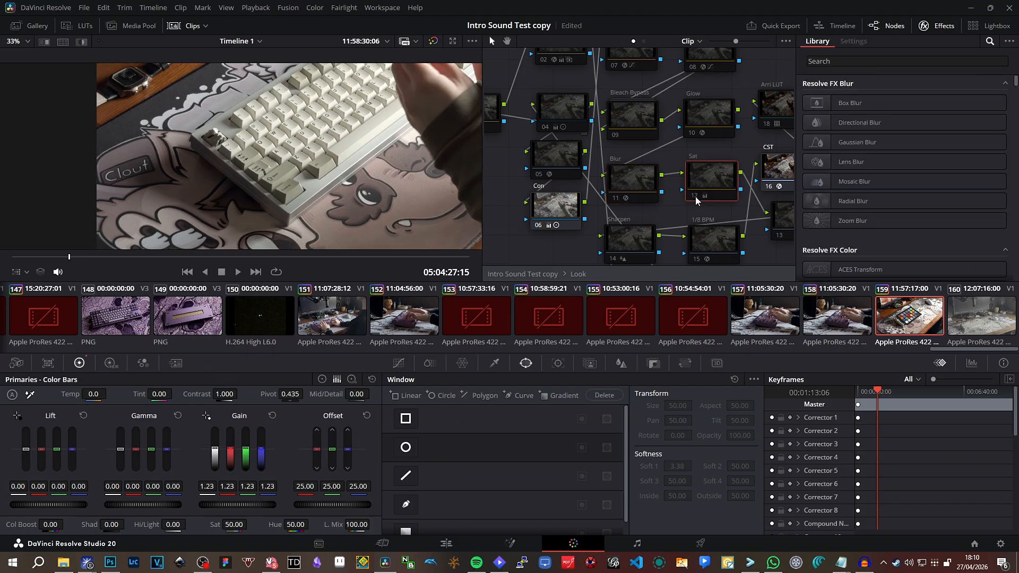
pyautogui.click(695, 196)
pyautogui.click(631, 178)
pyautogui.click(700, 182)
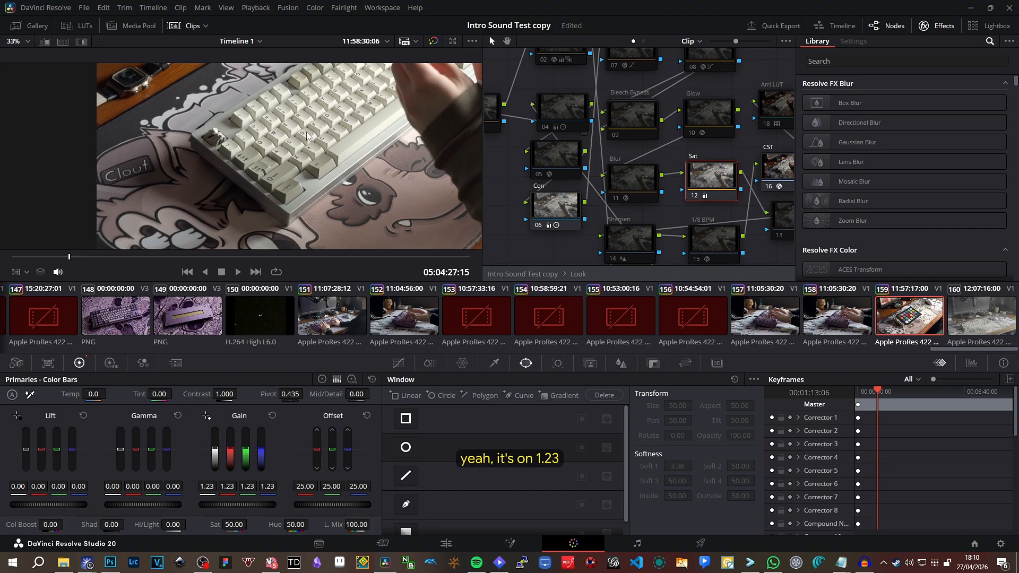
pyautogui.moveTo(306, 131); pyautogui.dragTo(251, 155)
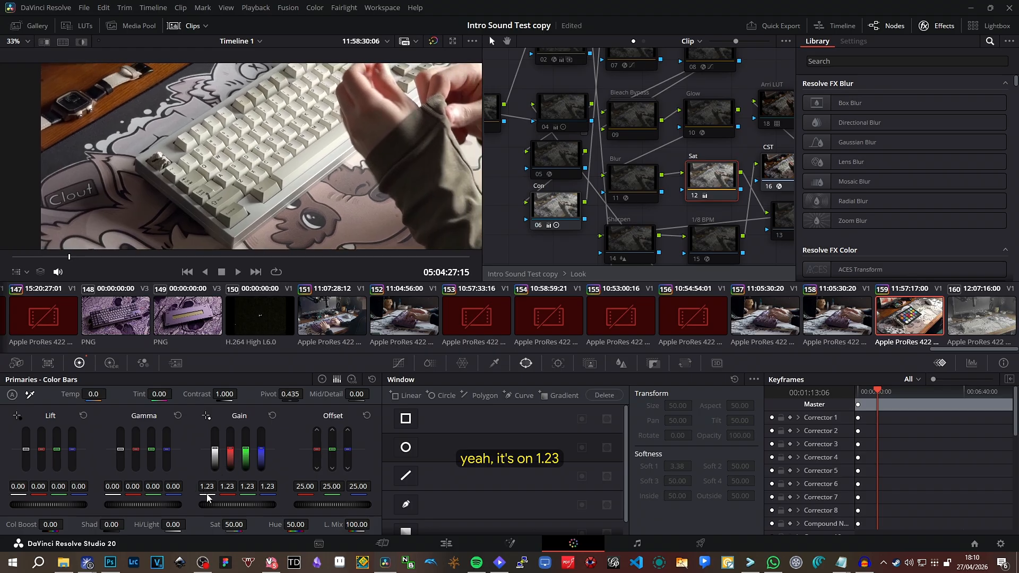
# Disable the Sat node and check the full frame without it, including the hands typing at 05:04:49:07.
pyautogui.scroll(-4, 266, 146)
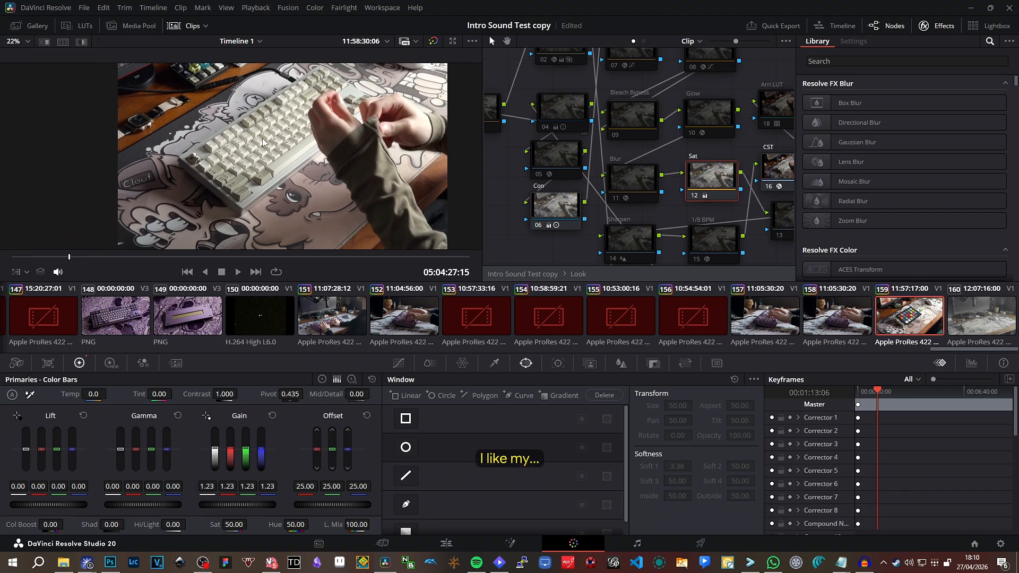
pyautogui.moveTo(265, 146); pyautogui.dragTo(243, 134)
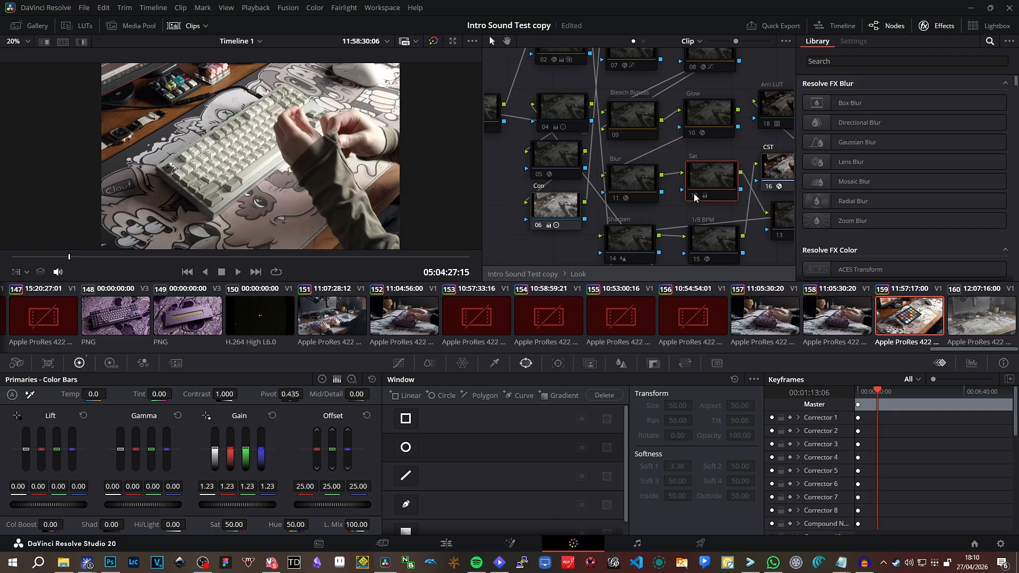
pyautogui.scroll(-1, 266, 128)
pyautogui.scroll(1, 260, 125)
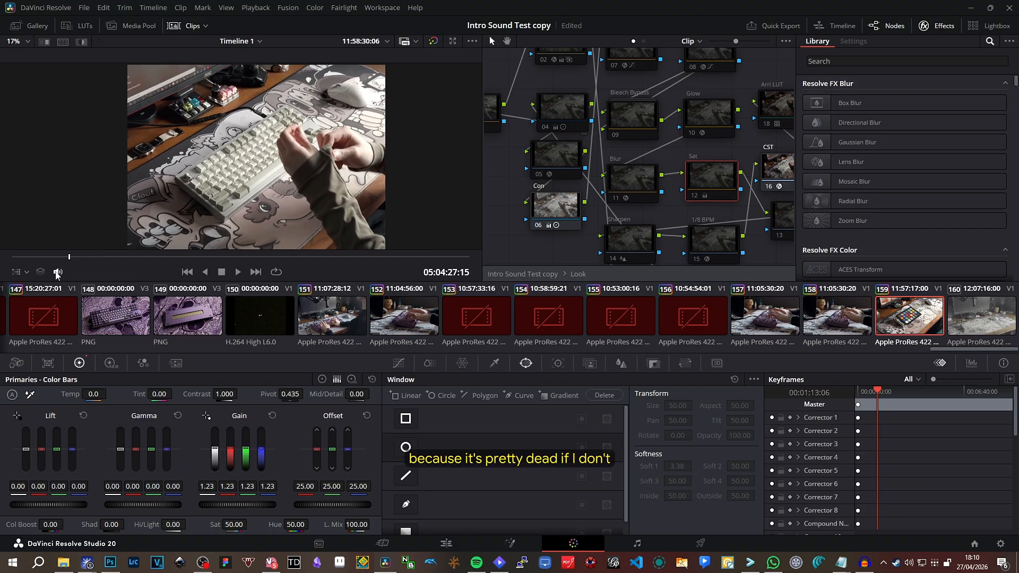
pyautogui.moveTo(69, 259); pyautogui.dragTo(86, 259)
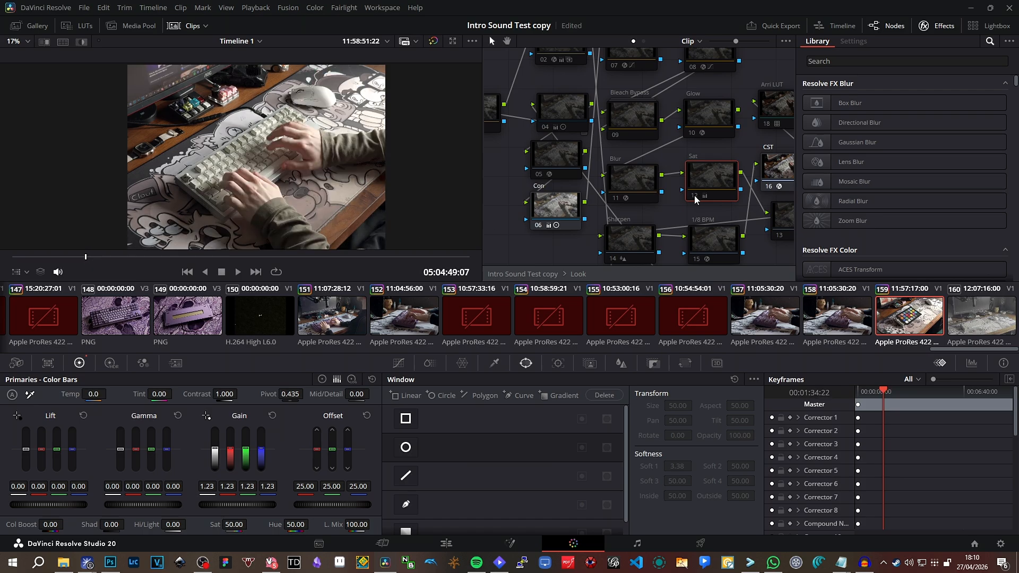
# Enable the Sat node again and hide the clip thumbnail strip to enlarge the viewer and node graph.
pyautogui.click(617, 197)
pyautogui.scroll(1, 262, 250)
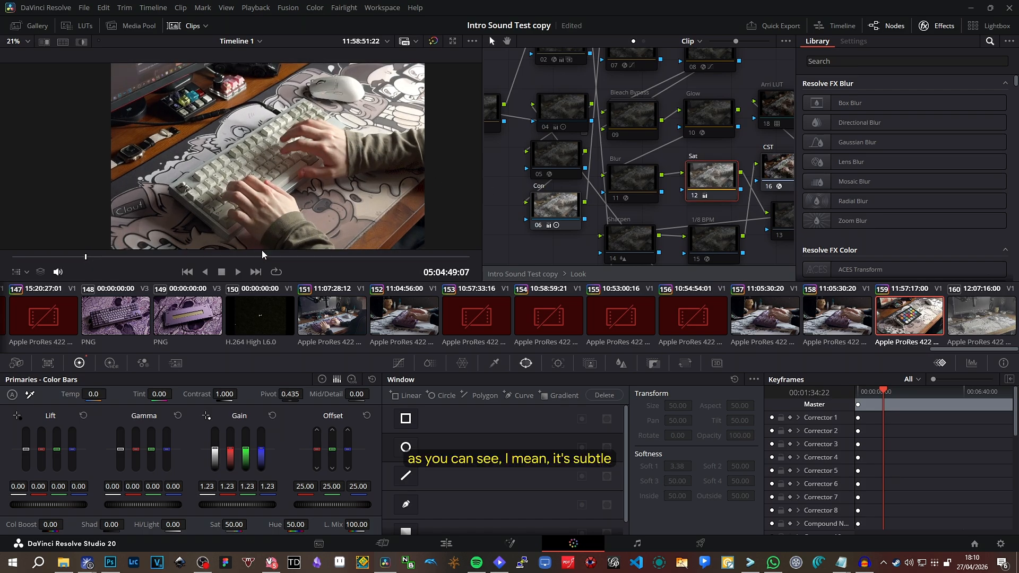
pyautogui.click(186, 25)
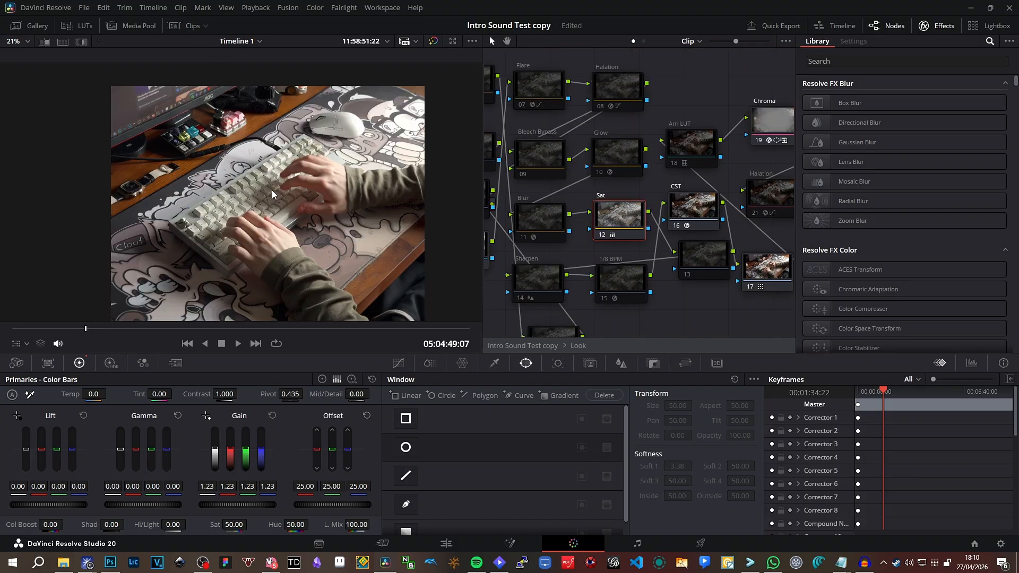
pyautogui.scroll(1, 272, 190)
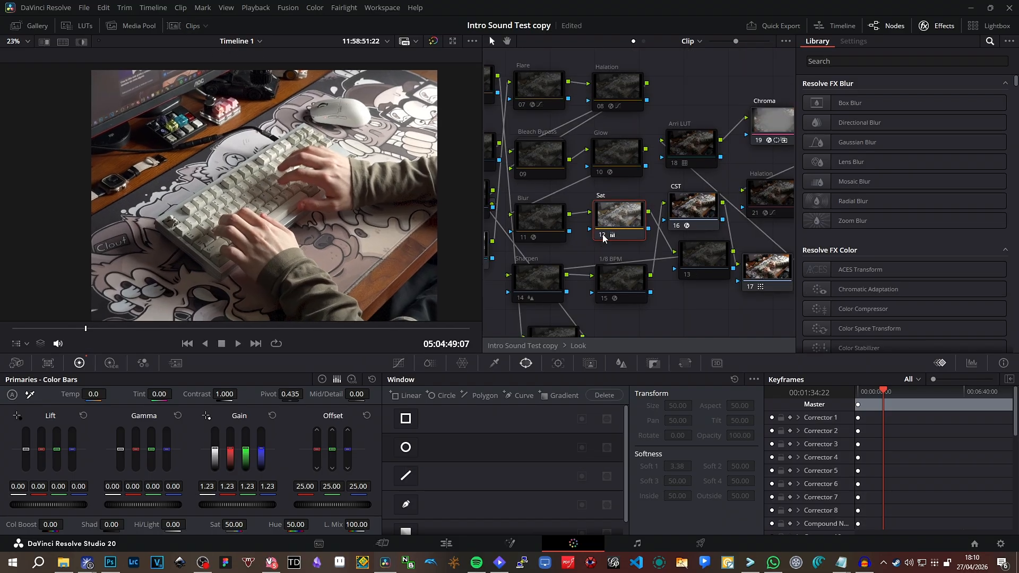
# Compare the image with the Sat node off and on, and leave the node enabled.
pyautogui.click(603, 234)
pyautogui.click(603, 234)
pyautogui.click(603, 234)
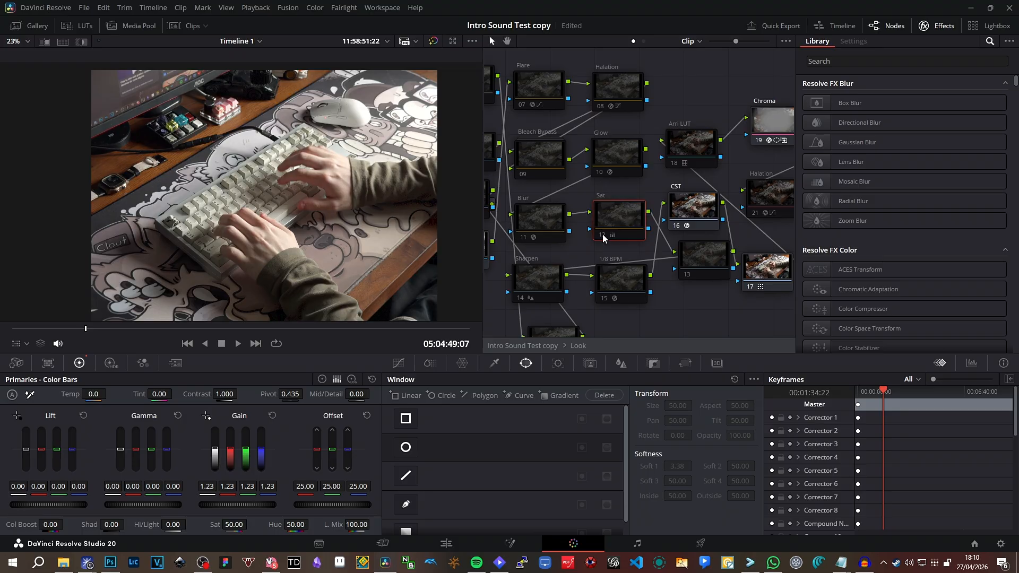
pyautogui.click(603, 234)
pyautogui.click(603, 234)
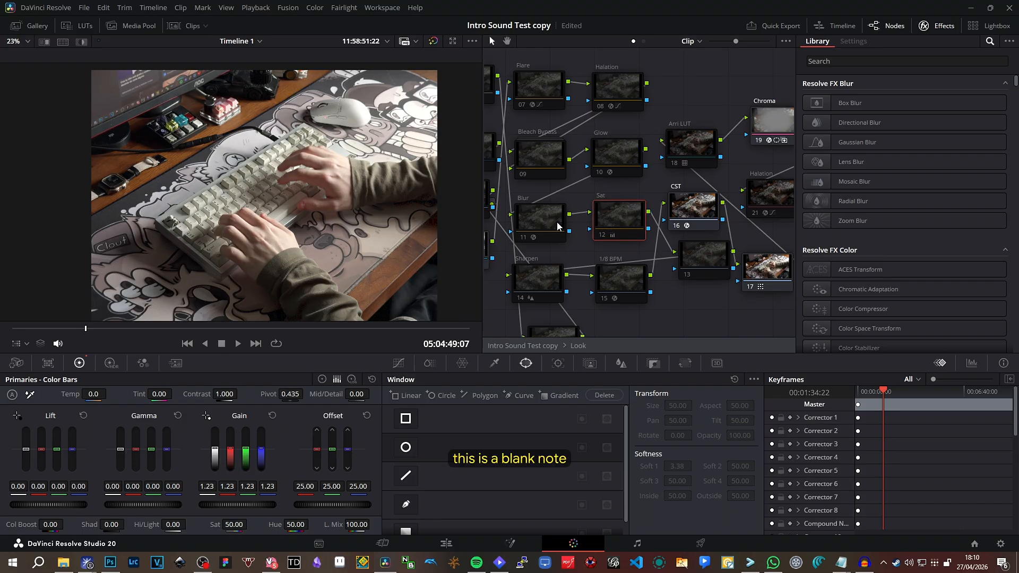
pyautogui.hotkey('ctrl', 'd')
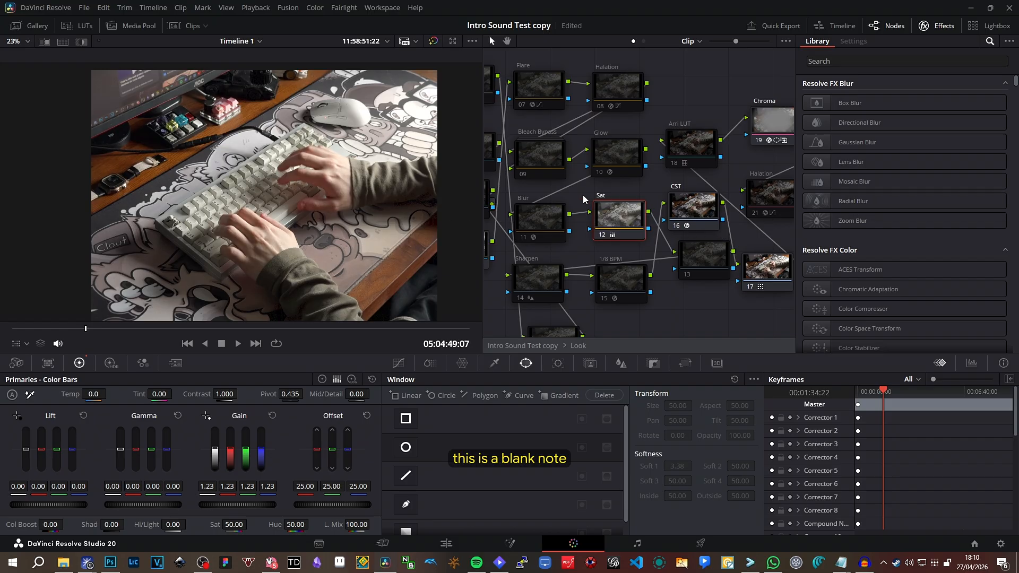
# Select the unlabelled node 13 and check its primary colour values.
pyautogui.moveTo(597, 169); pyautogui.dragTo(651, 110)
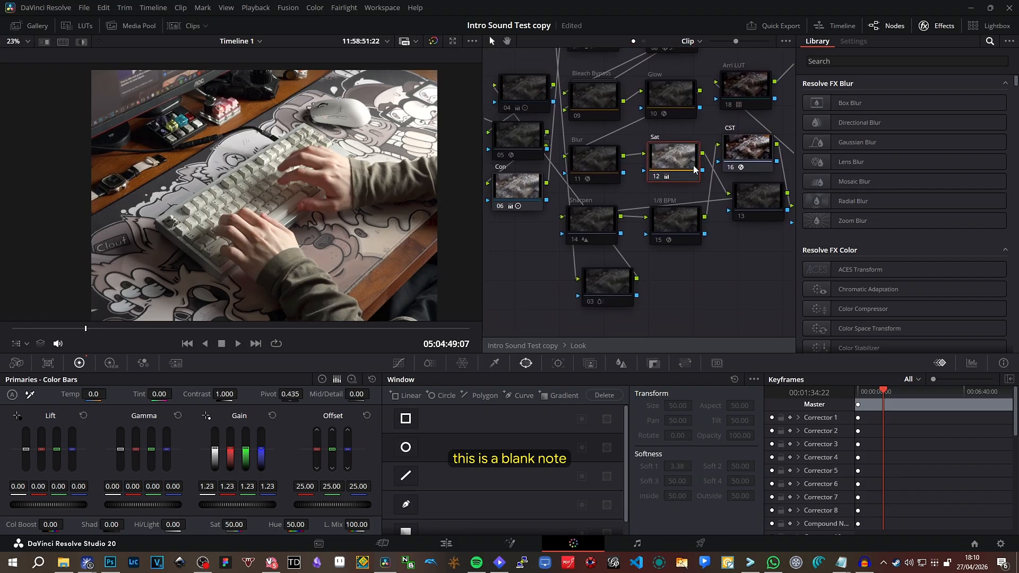
pyautogui.click(750, 209)
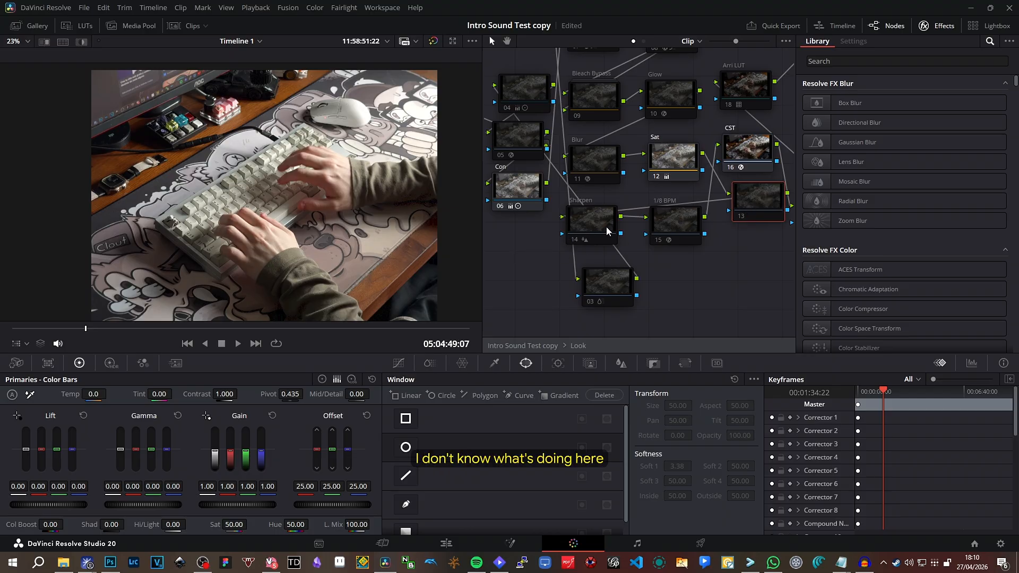
pyautogui.moveTo(669, 110); pyautogui.dragTo(627, 102)
# Select the Sharpen node, compare the keycap detail up close with it on and off, and review its blur radius settings.
pyautogui.click(539, 215)
pyautogui.moveTo(607, 226); pyautogui.dragTo(654, 202)
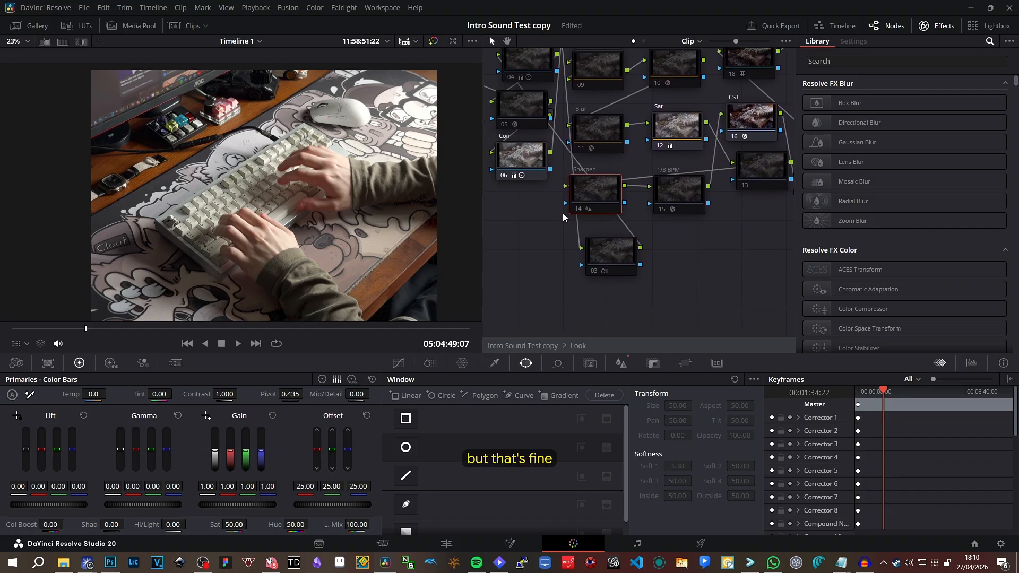
pyautogui.scroll(9, 186, 229)
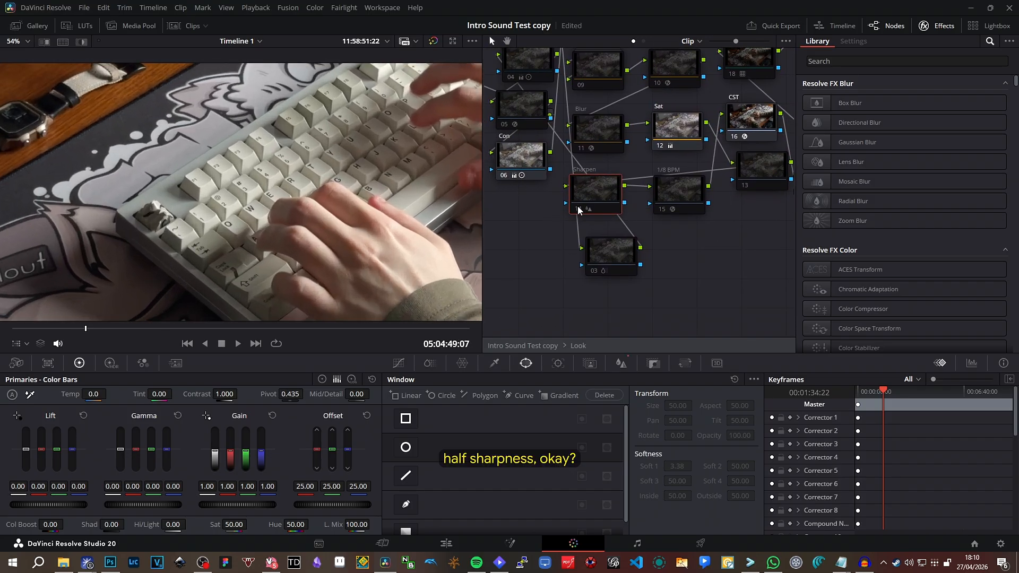
pyautogui.scroll(5, 223, 240)
pyautogui.scroll(5, 212, 230)
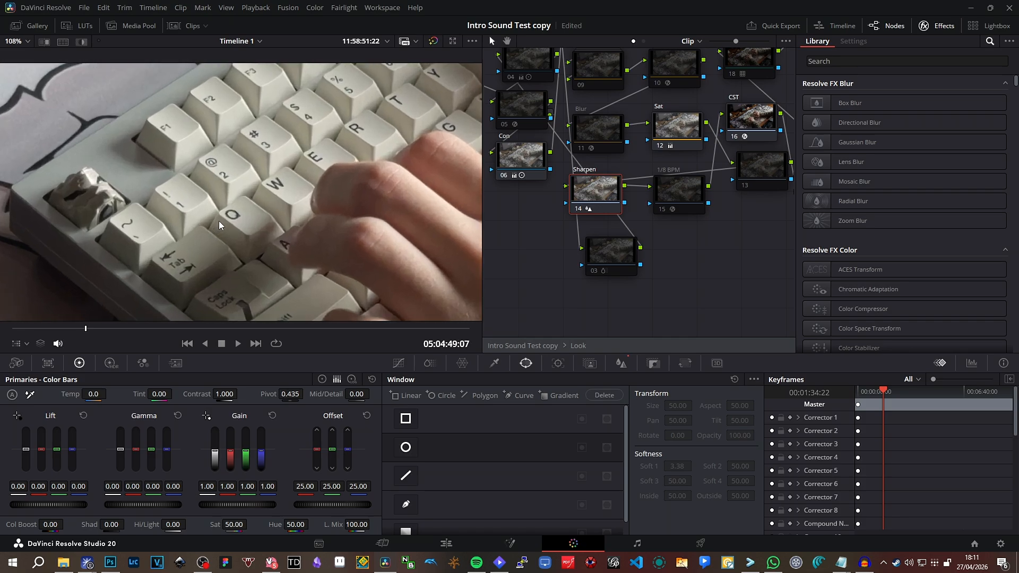
pyautogui.click(580, 211)
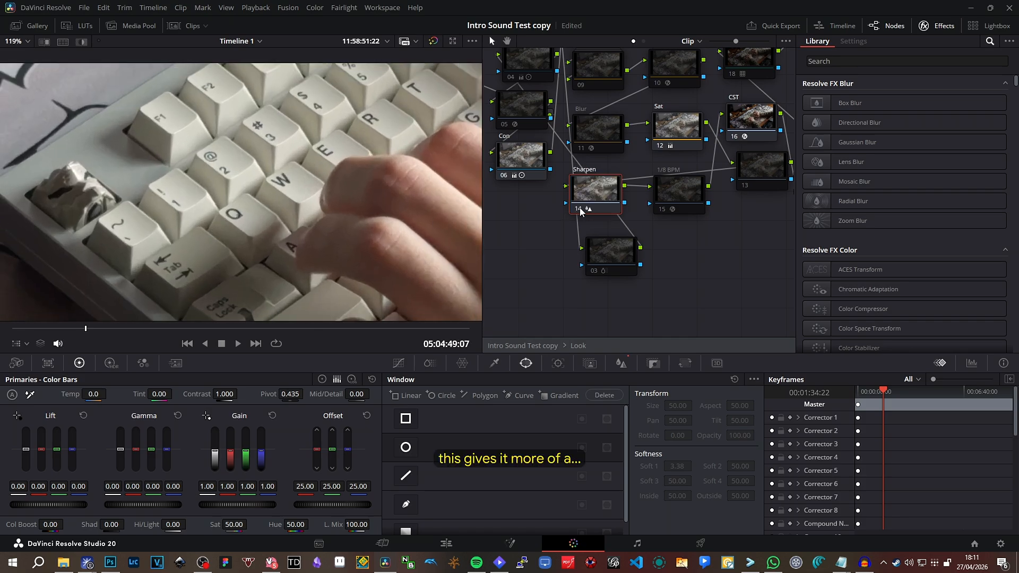
pyautogui.click(581, 212)
pyautogui.click(580, 211)
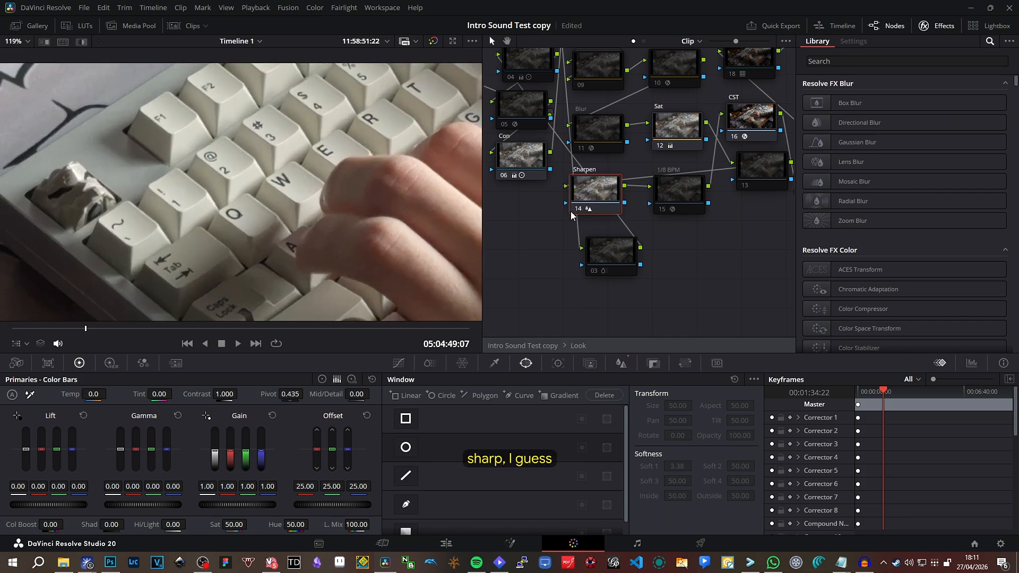
pyautogui.click(621, 363)
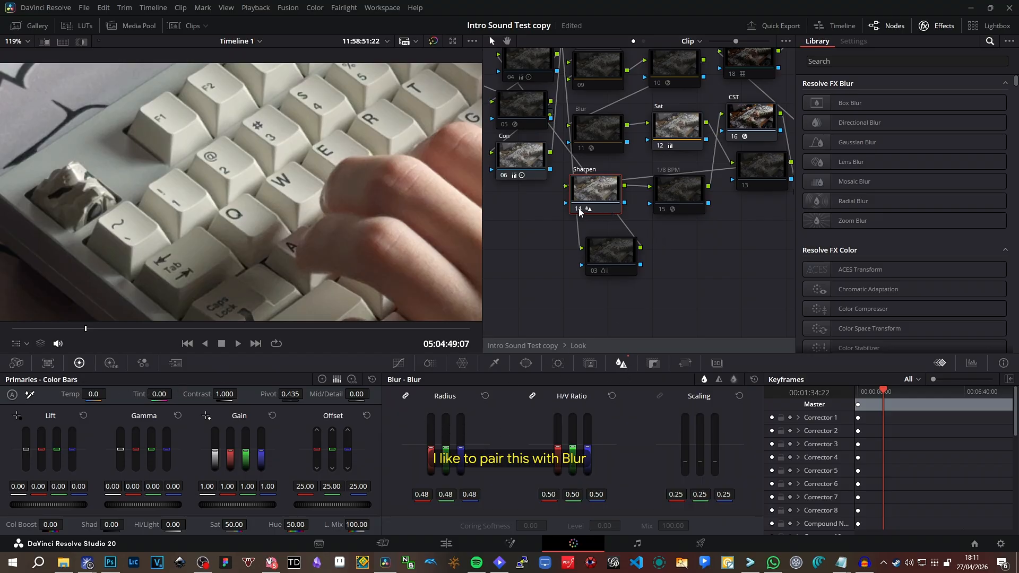
# Enable the Blur node alongside Sharpen and set its Gaussian Blur horizontal and vertical strength to 0.124.
pyautogui.click(582, 149)
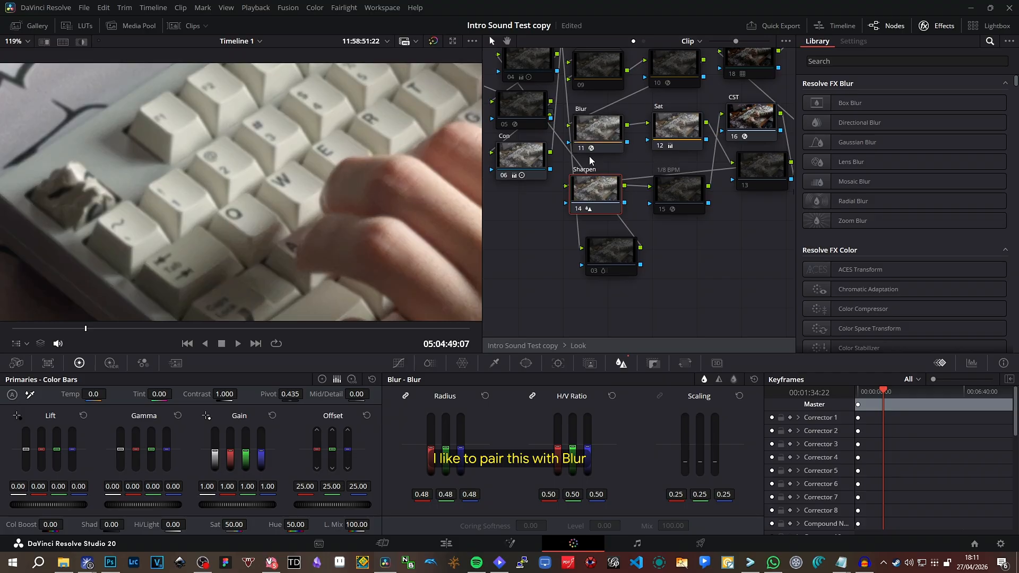
pyautogui.click(624, 128)
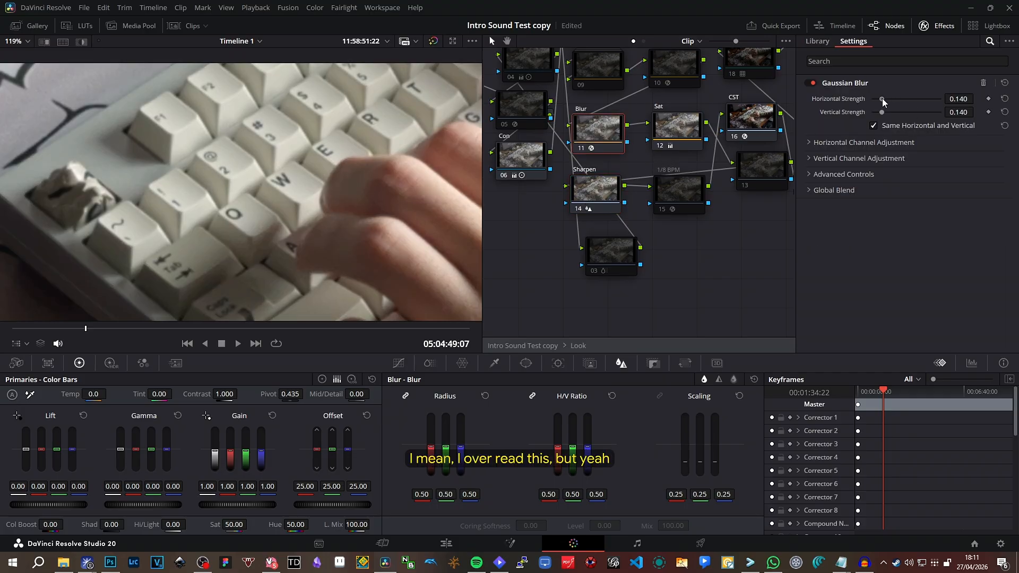
pyautogui.moveTo(884, 99); pyautogui.dragTo(881, 102)
# Compare the keycaps with the Blur and Sharpen nodes on and off, and leave both nodes disabled.
pyautogui.click(580, 149)
pyautogui.click(579, 208)
pyautogui.click(579, 208)
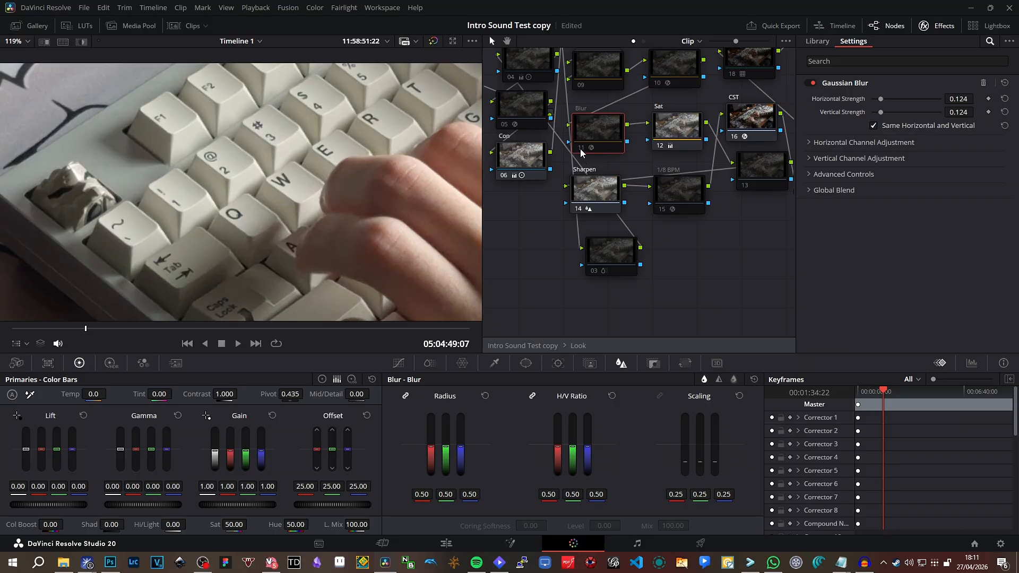
pyautogui.click(581, 149)
pyautogui.click(581, 148)
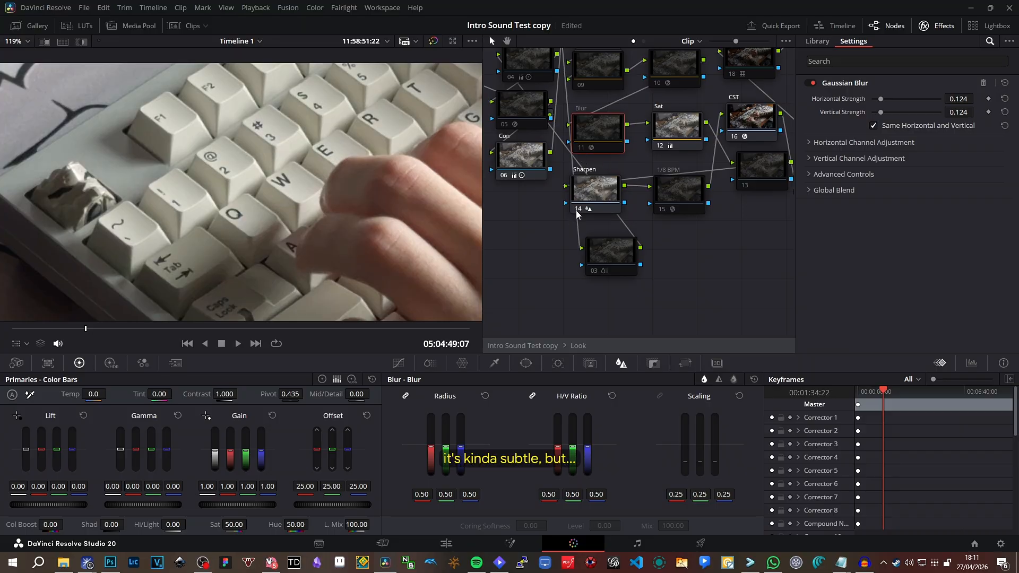
pyautogui.click(576, 210)
pyautogui.scroll(-6, 263, 171)
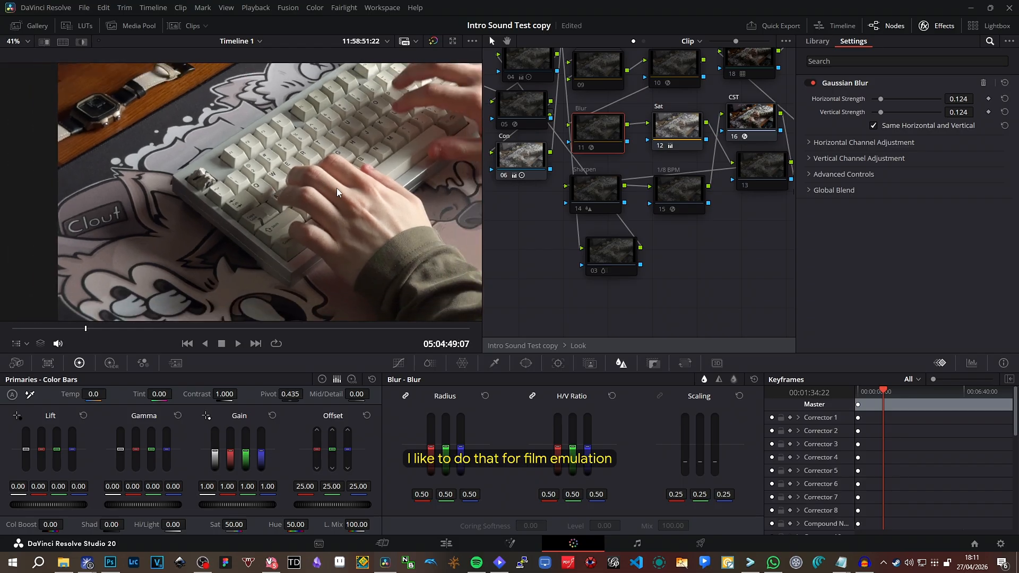
# Select the unlabelled node 03 and compare the image, especially the reds, with it off and on.
pyautogui.click(600, 247)
pyautogui.scroll(-4, 333, 202)
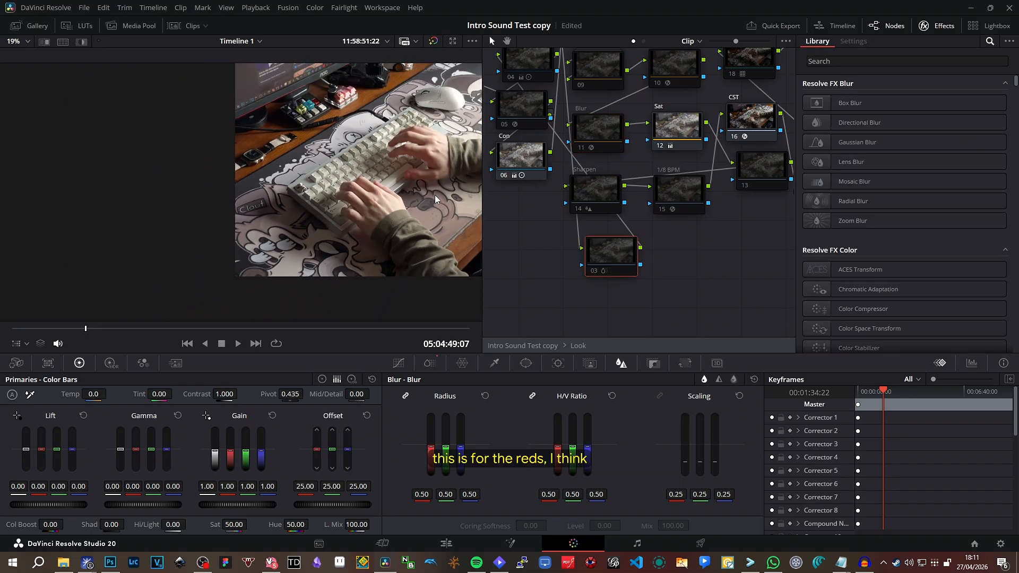
pyautogui.scroll(1, 398, 186)
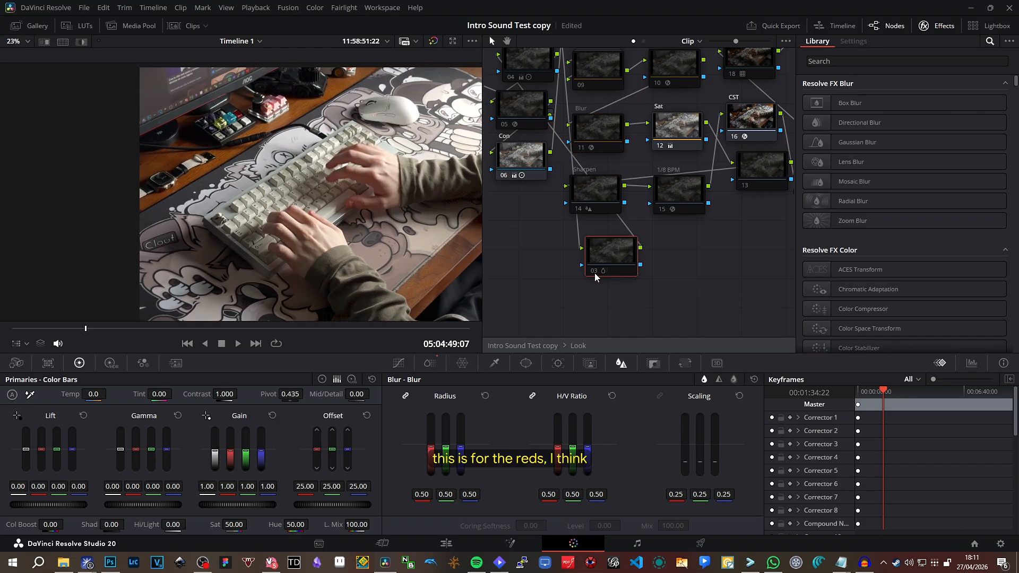
pyautogui.click(594, 272)
pyautogui.click(594, 272)
pyautogui.click(594, 272)
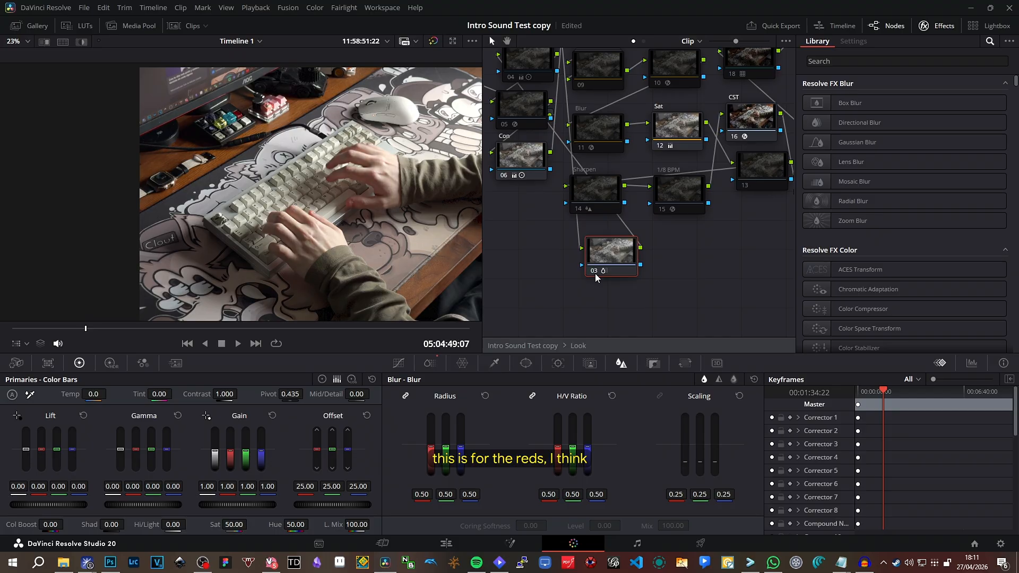
pyautogui.click(595, 272)
pyautogui.click(594, 272)
pyautogui.click(597, 270)
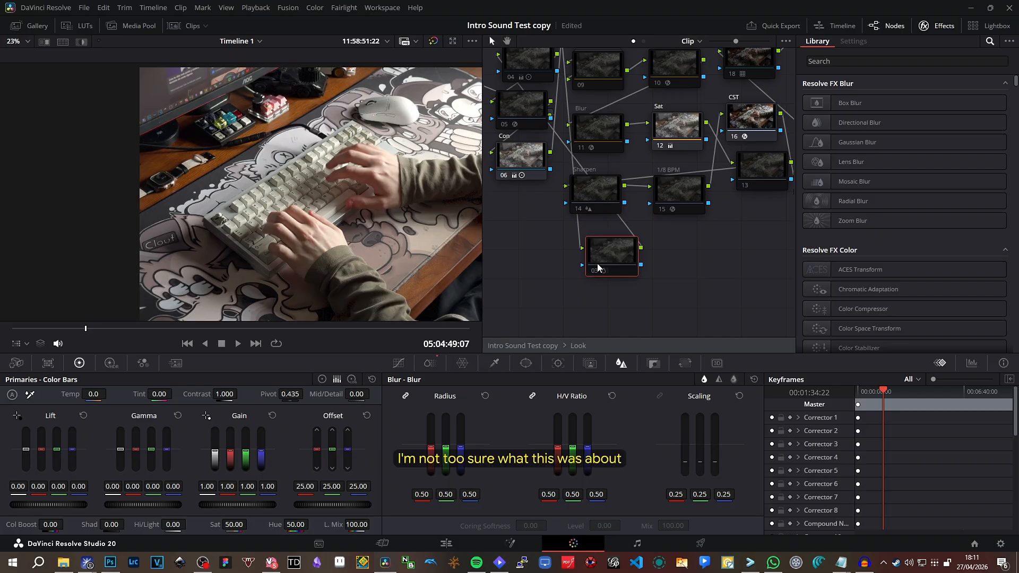
pyautogui.click(595, 270)
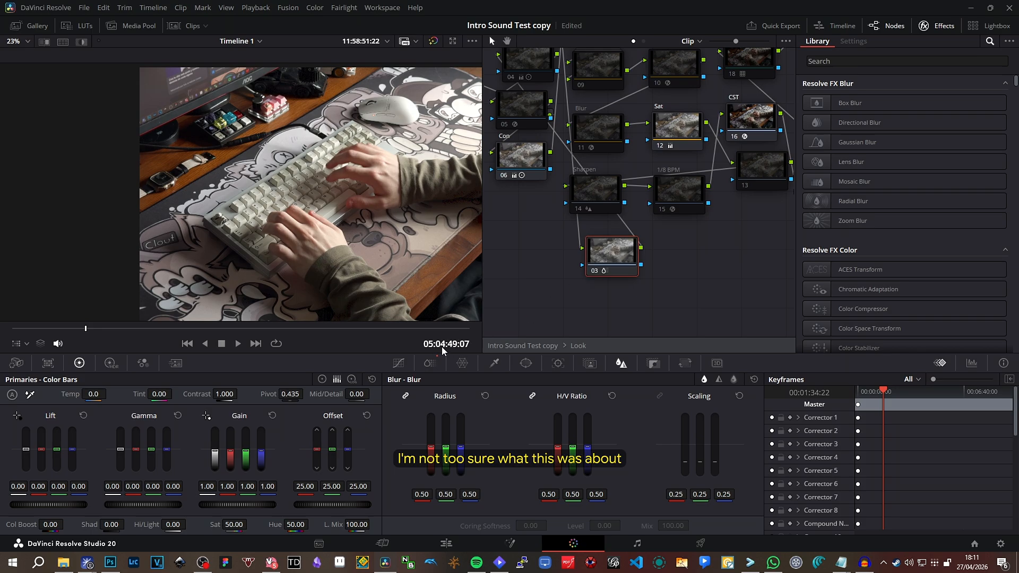
# Set the Skin saturation in node 03's ColorSlice to 0.90, check the hands, and keep the node enabled.
pyautogui.click(432, 363)
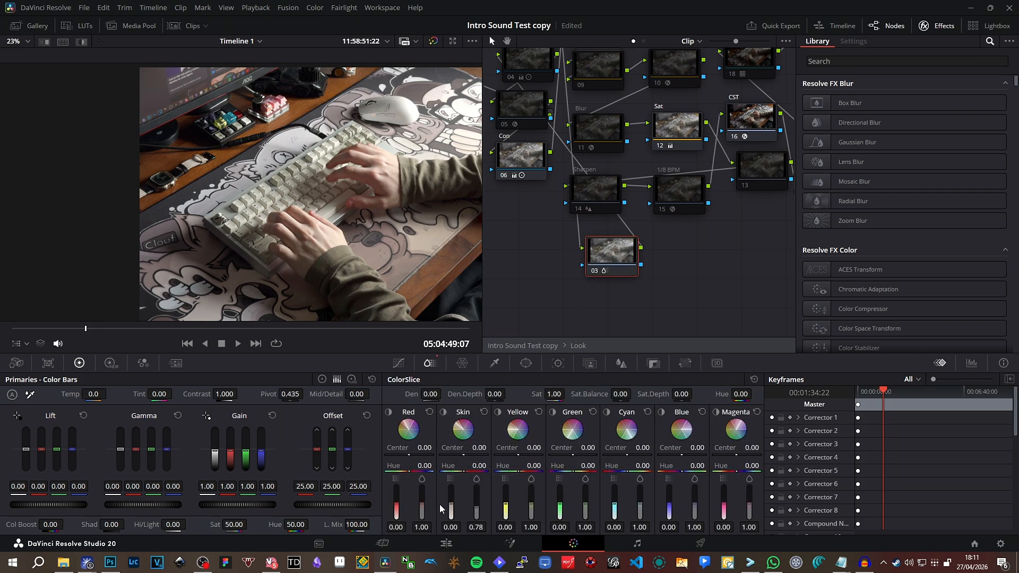
pyautogui.click(595, 272)
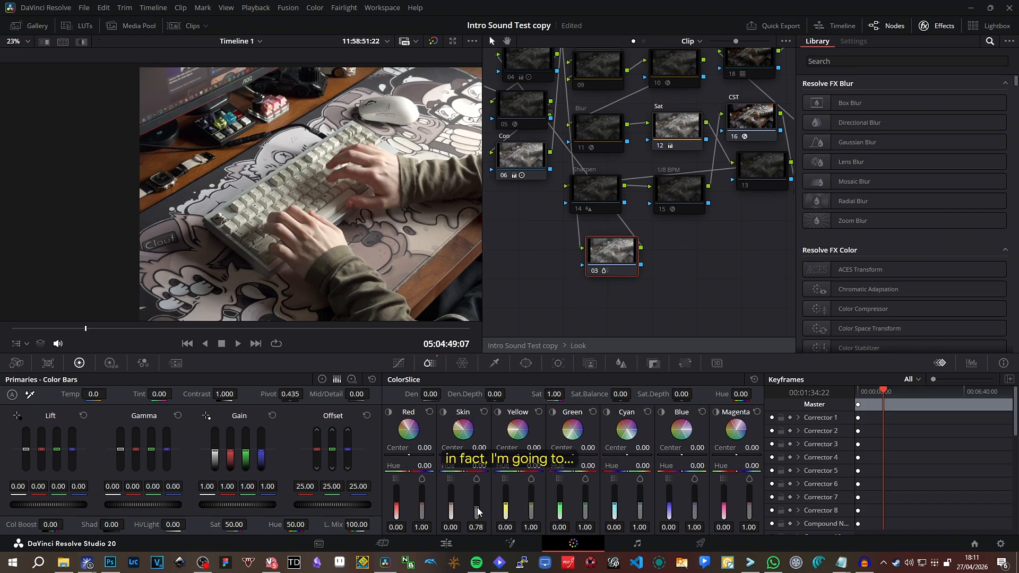
pyautogui.moveTo(476, 507); pyautogui.dragTo(476, 505)
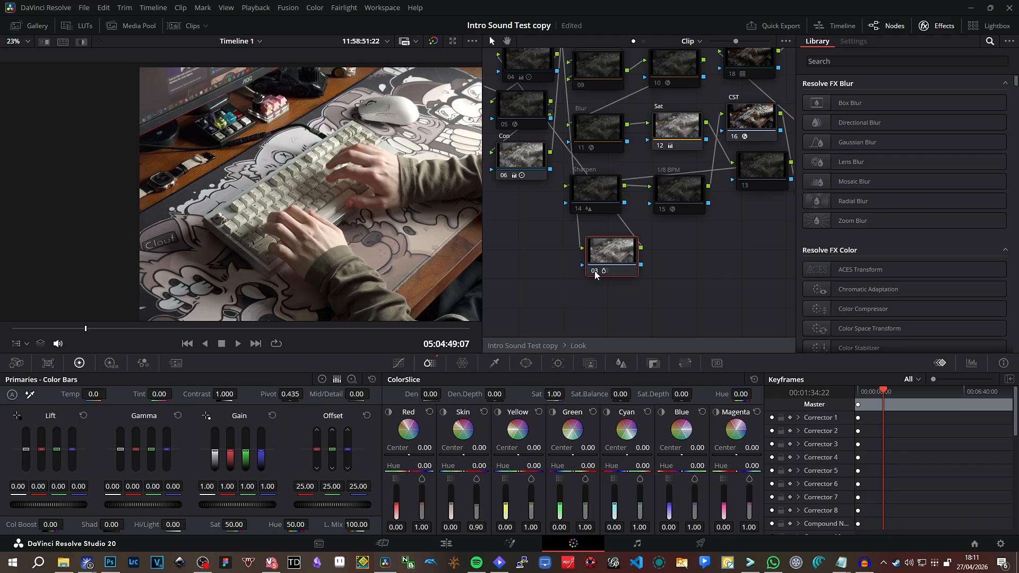
pyautogui.scroll(4, 343, 199)
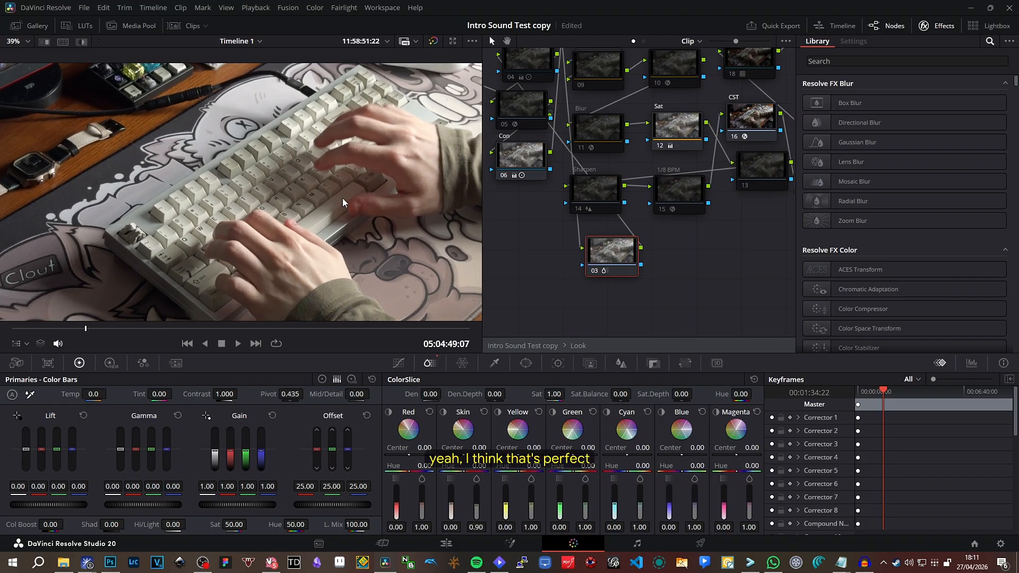
pyautogui.scroll(-3, 342, 198)
pyautogui.scroll(2, 340, 198)
pyautogui.scroll(-1, 300, 180)
pyautogui.scroll(-2, 300, 180)
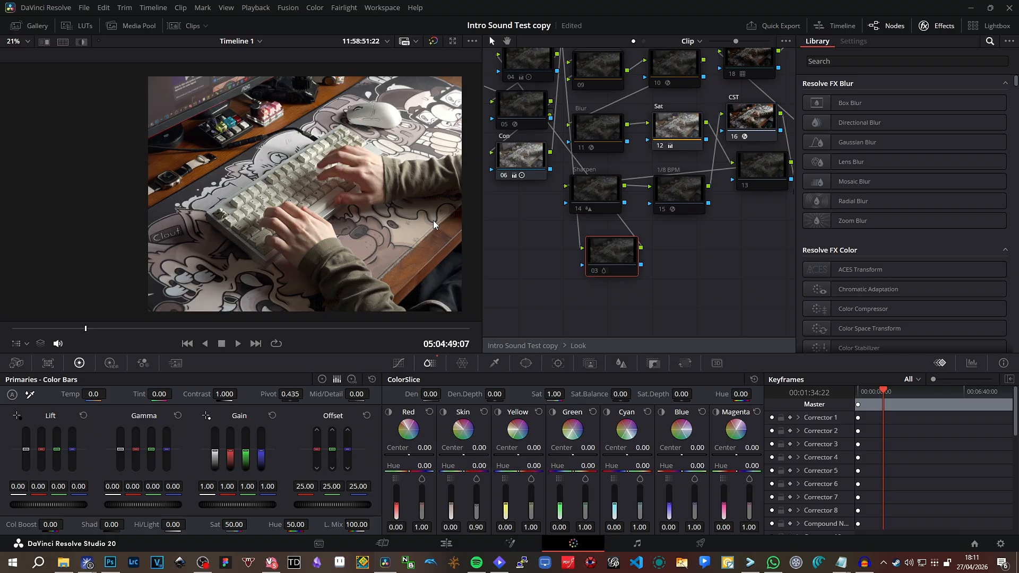
pyautogui.hotkey('ctrl', 'd')
# Select the 1/8 BPM node, compare its glow on the image with the node off and on, and leave it enabled.
pyautogui.moveTo(601, 113); pyautogui.dragTo(556, 176)
pyautogui.click(626, 247)
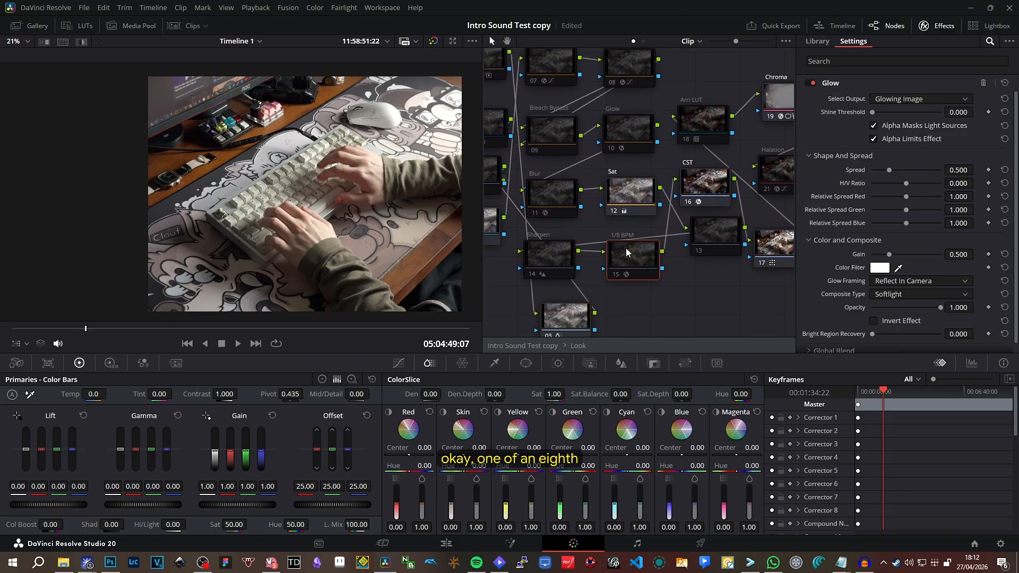
pyautogui.click(614, 275)
pyautogui.scroll(2, 318, 183)
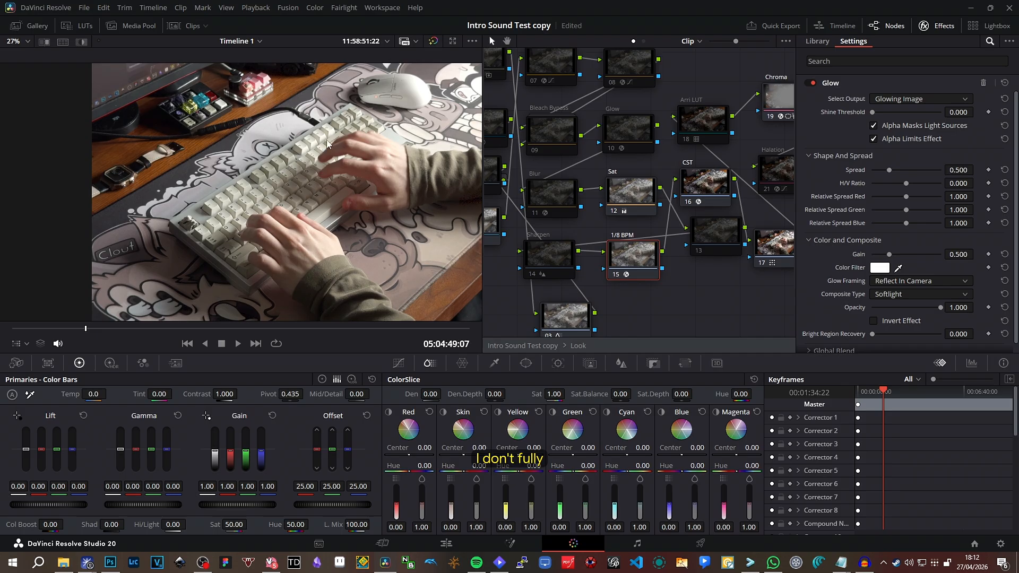
pyautogui.moveTo(327, 139); pyautogui.dragTo(298, 159)
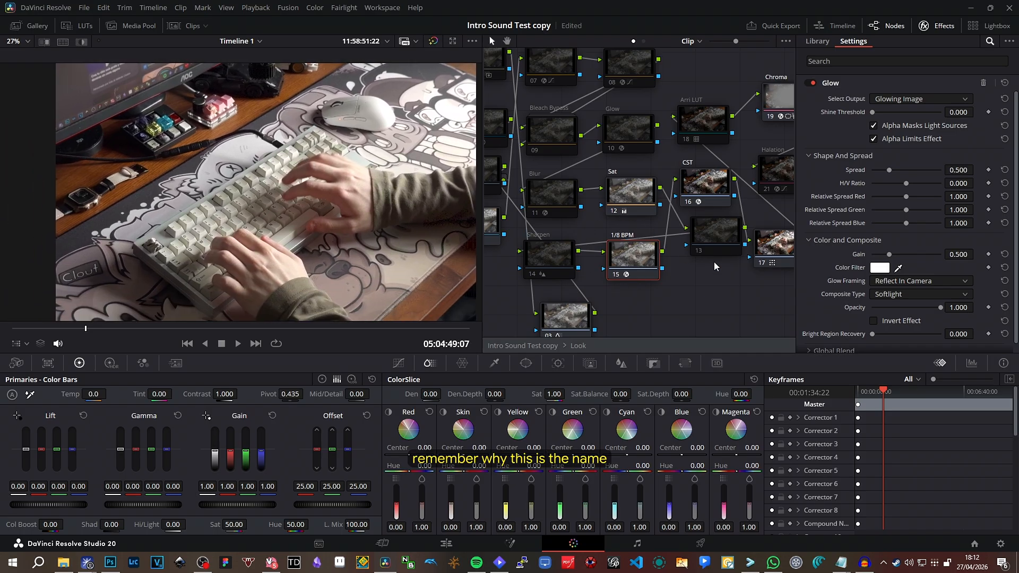
pyautogui.scroll(-2, 371, 209)
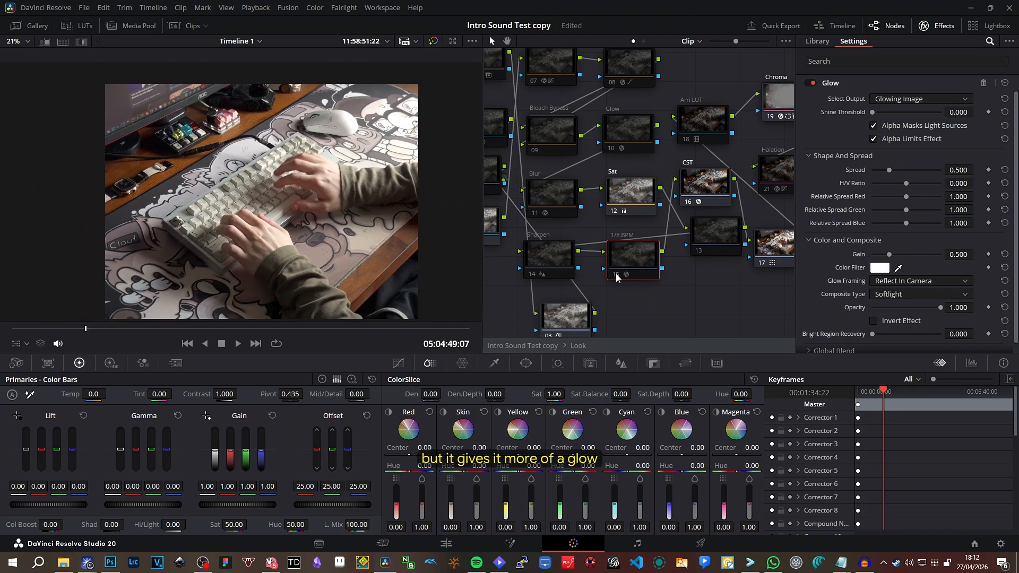
pyautogui.click(617, 275)
pyautogui.click(617, 275)
pyautogui.click(616, 275)
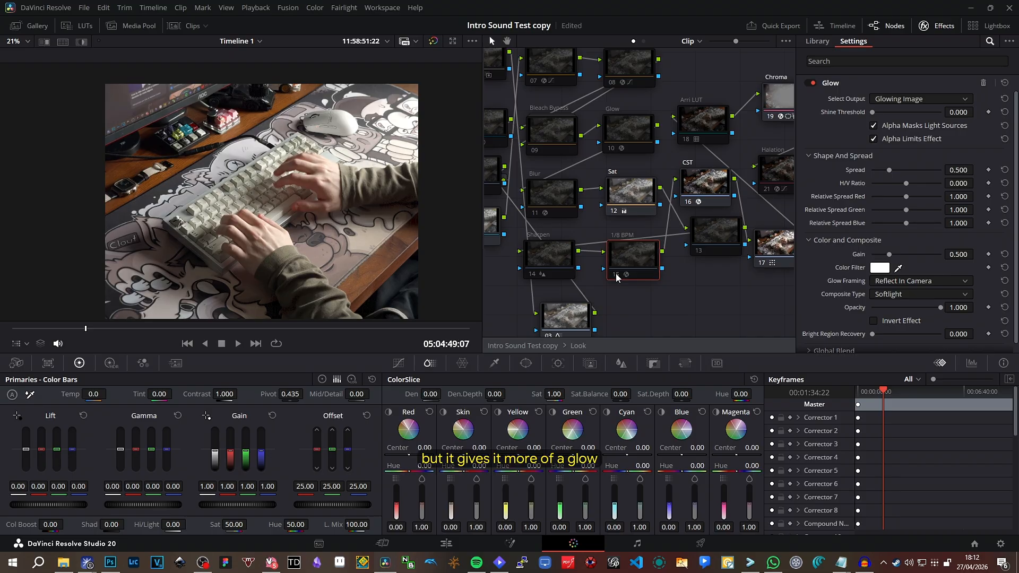
pyautogui.click(616, 276)
pyautogui.moveTo(593, 209); pyautogui.dragTo(667, 244)
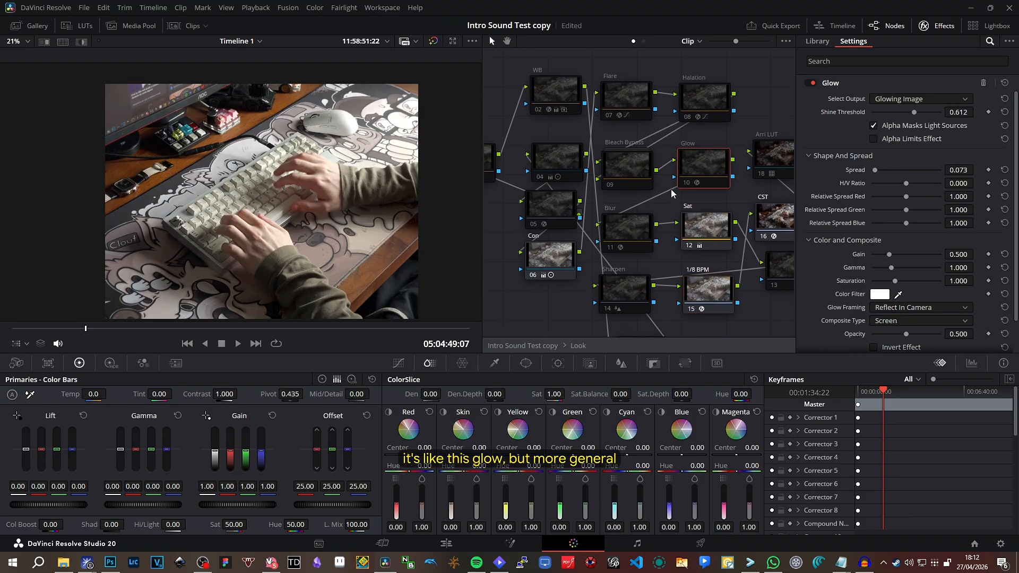
# Disable the 1/8 BPM node.
pyautogui.moveTo(738, 295); pyautogui.dragTo(602, 262)
pyautogui.click(563, 268)
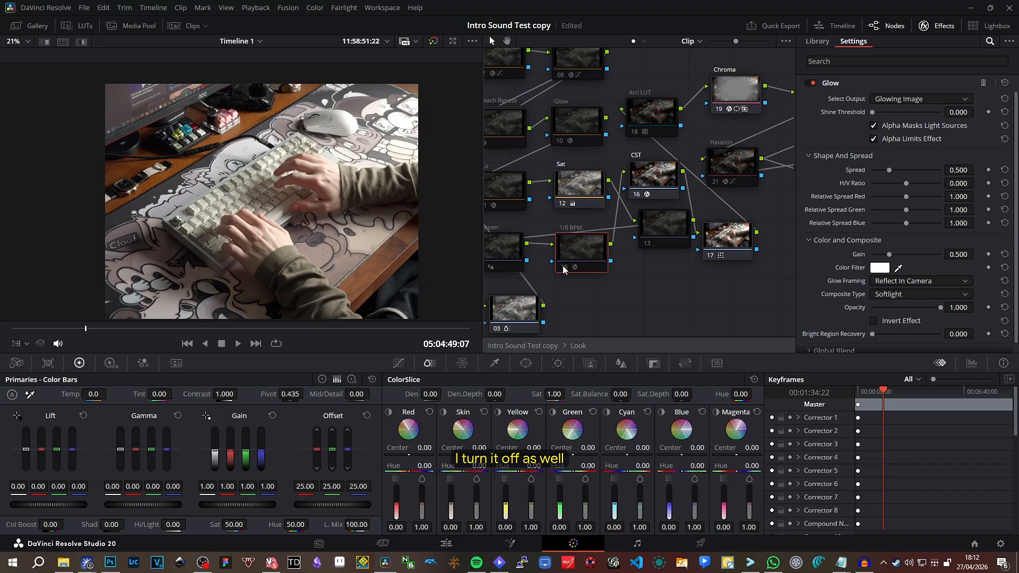
# Review the CST node's input color space, input gamma and tone mapping method, leaving its settings as they are.
pyautogui.moveTo(603, 143); pyautogui.dragTo(577, 163)
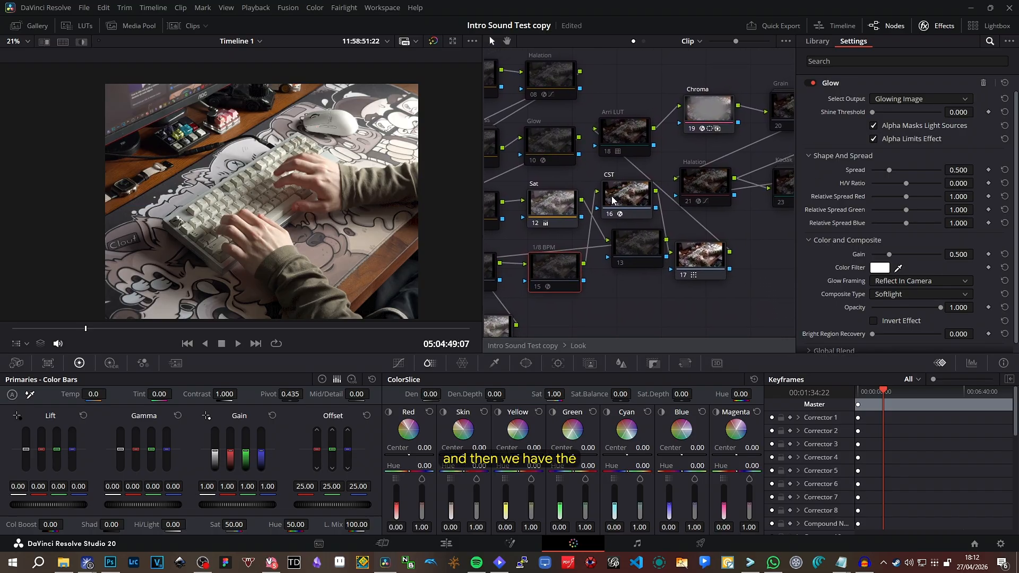
pyautogui.click(638, 185)
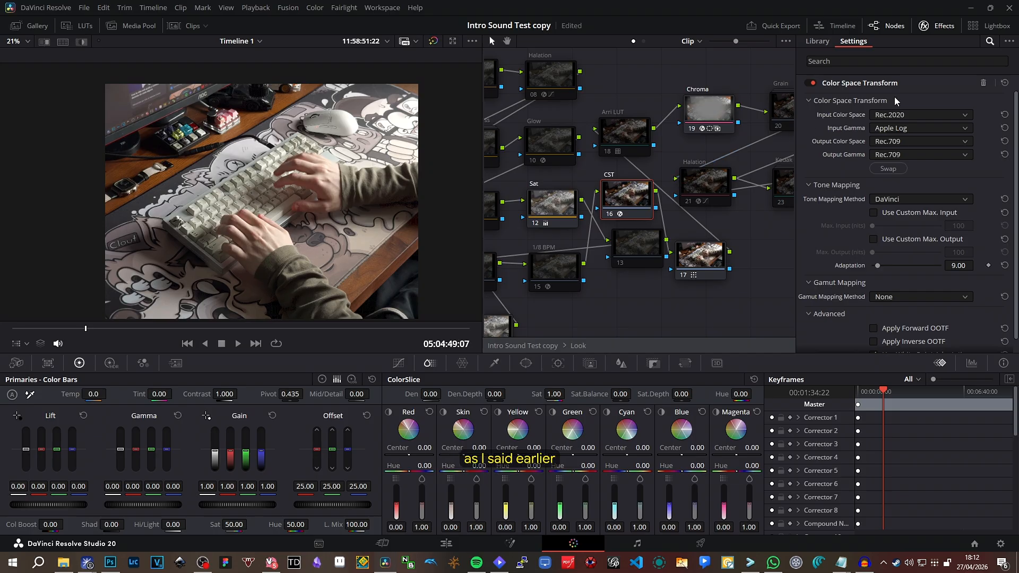
pyautogui.click(900, 115)
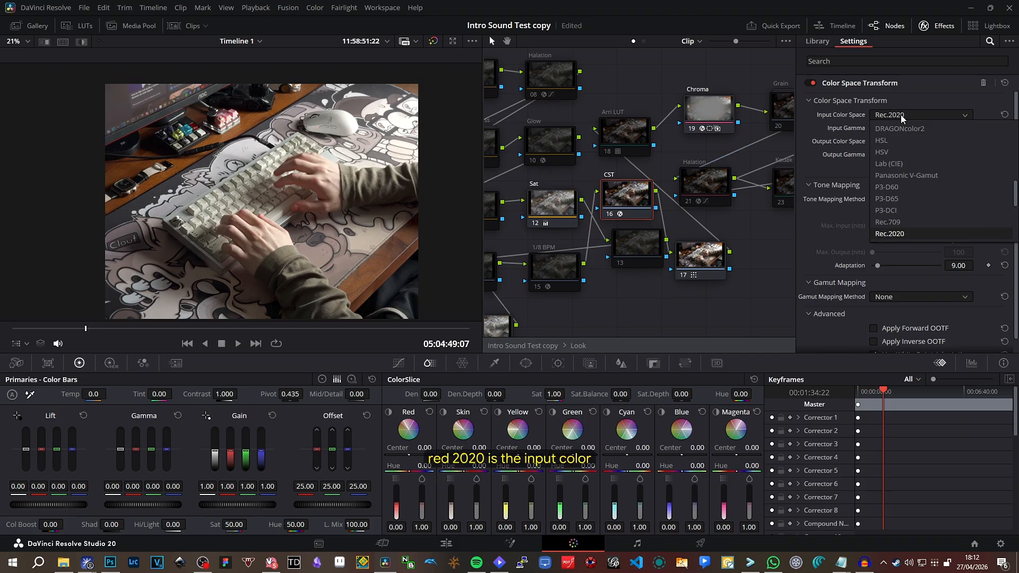
pyautogui.click(903, 116)
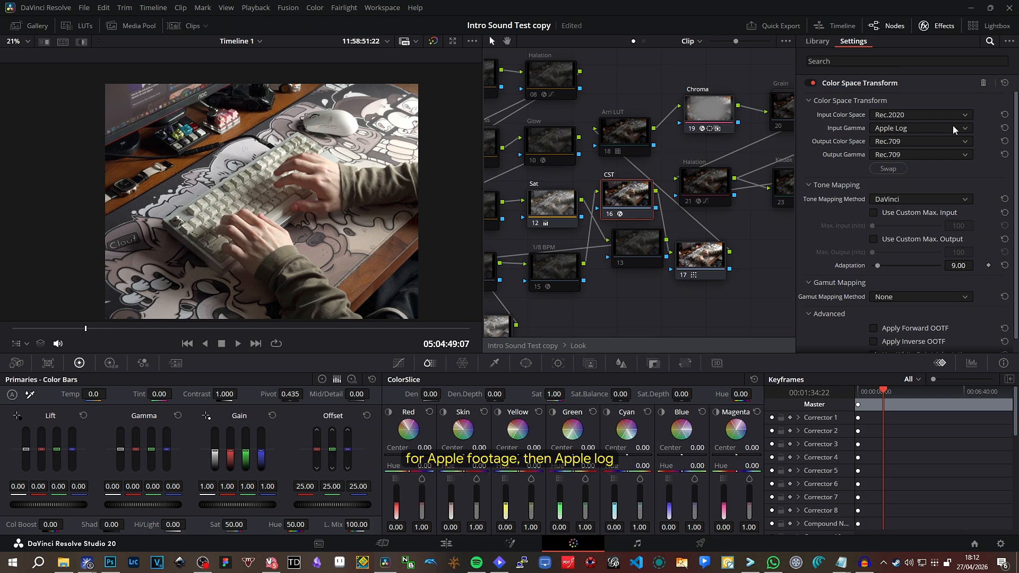
pyautogui.click(940, 128)
pyautogui.click(939, 129)
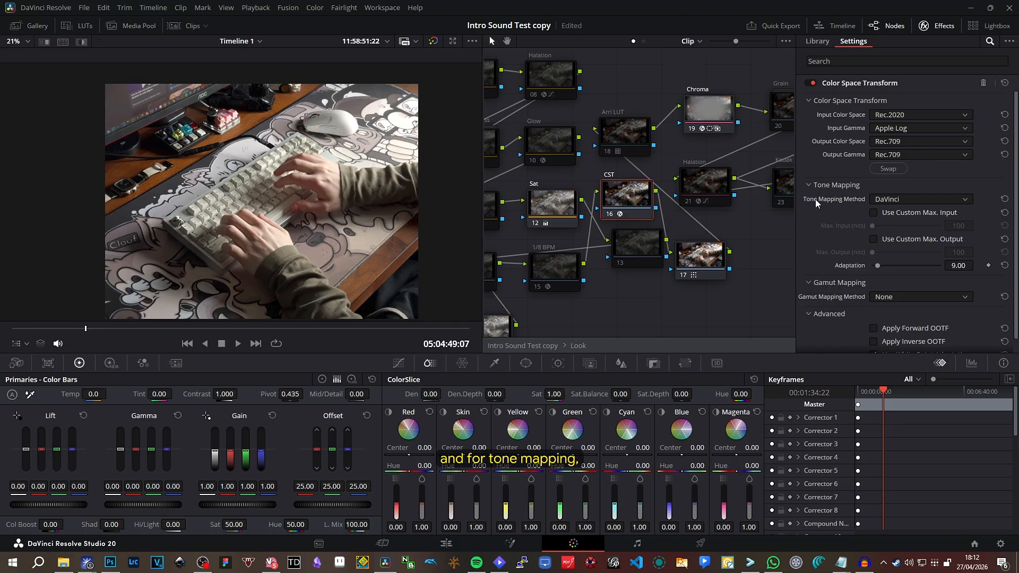
pyautogui.click(894, 202)
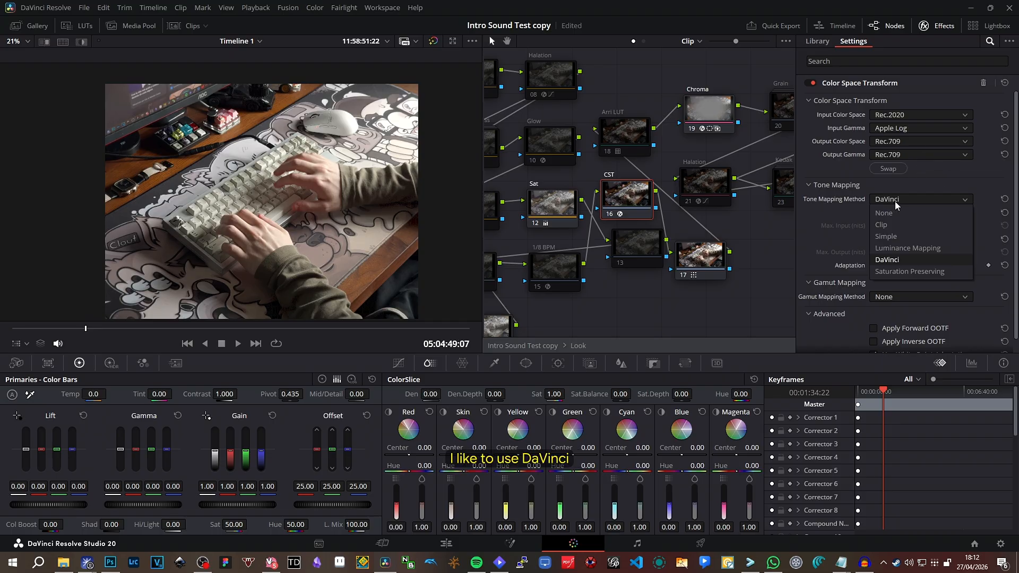
pyautogui.click(894, 202)
# Inspect the Sat node's saturation adjustment and reselect the CST node.
pyautogui.hscroll(-5, 639, 155)
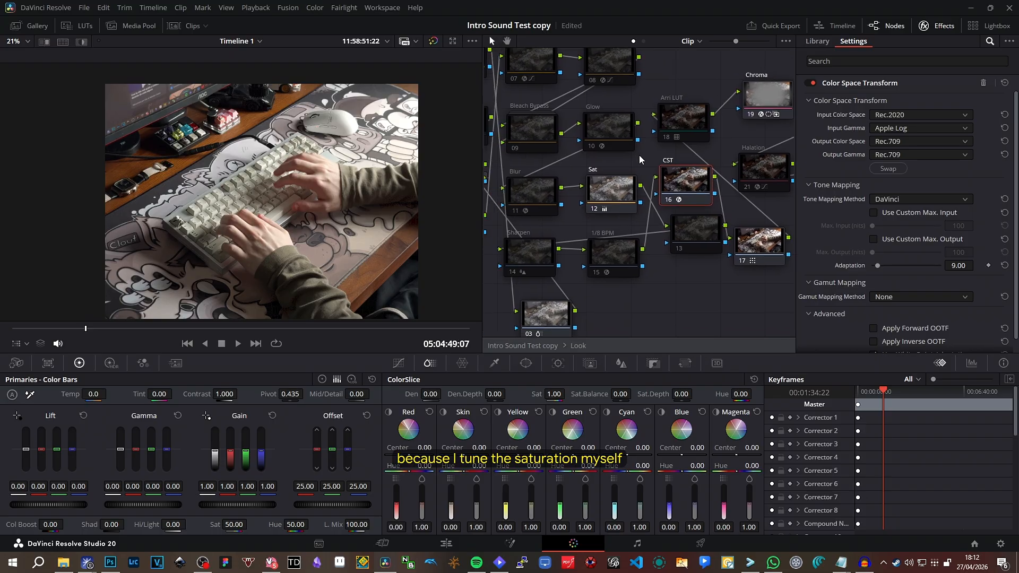
pyautogui.click(659, 185)
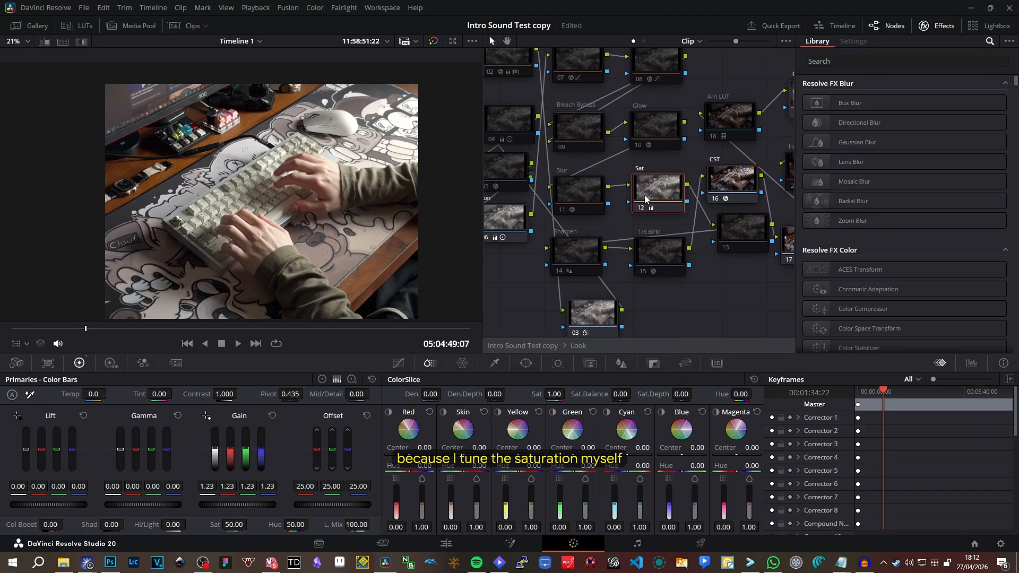
pyautogui.click(738, 185)
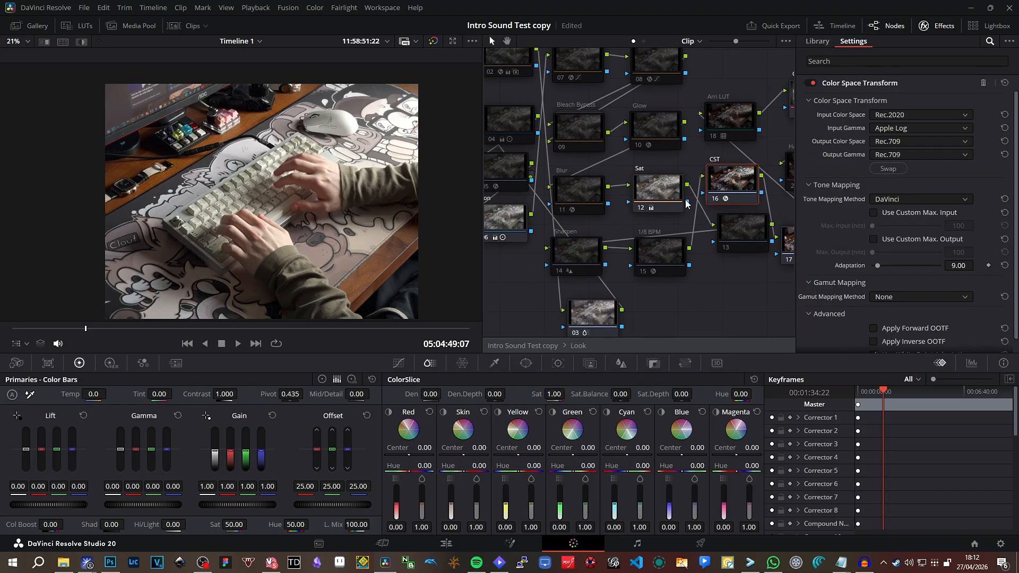
# Swap the colour conversion by disabling the CST node and enabling the Arri LUT node, and examine the image's colours.
pyautogui.click(714, 198)
pyautogui.click(713, 137)
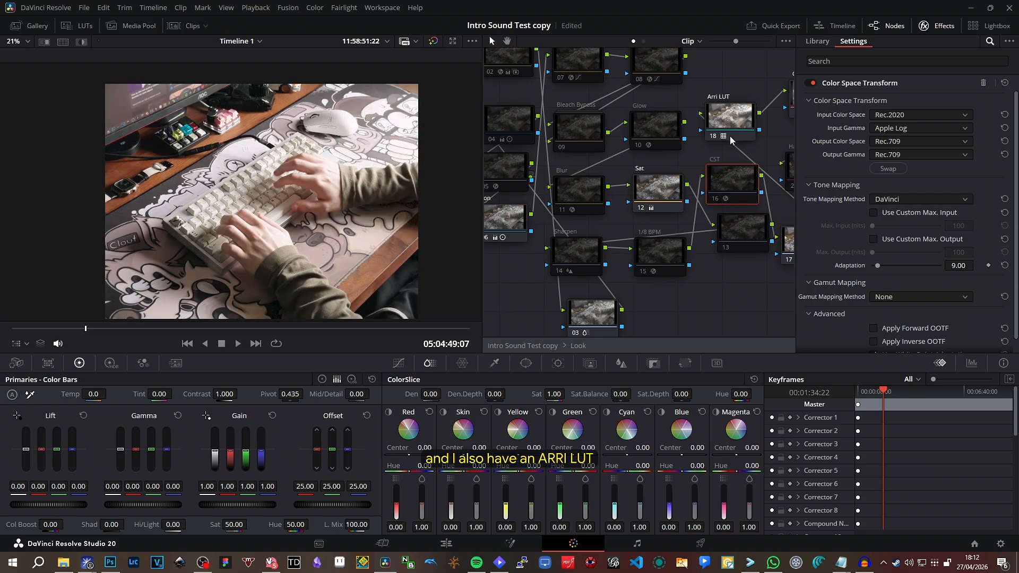
pyautogui.click(719, 118)
pyautogui.moveTo(610, 70); pyautogui.dragTo(692, 105)
pyautogui.scroll(3, 301, 153)
pyautogui.scroll(-3, 297, 155)
pyautogui.scroll(1, 297, 155)
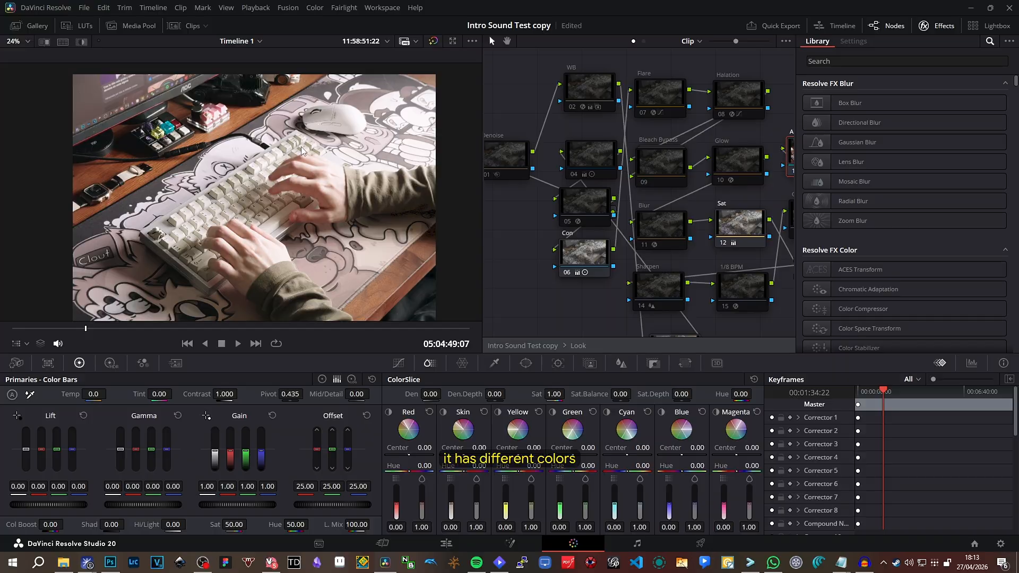
# Enable node 04 under the Arri LUT and lower its HDR Global exposure to -0.51.
pyautogui.click(587, 151)
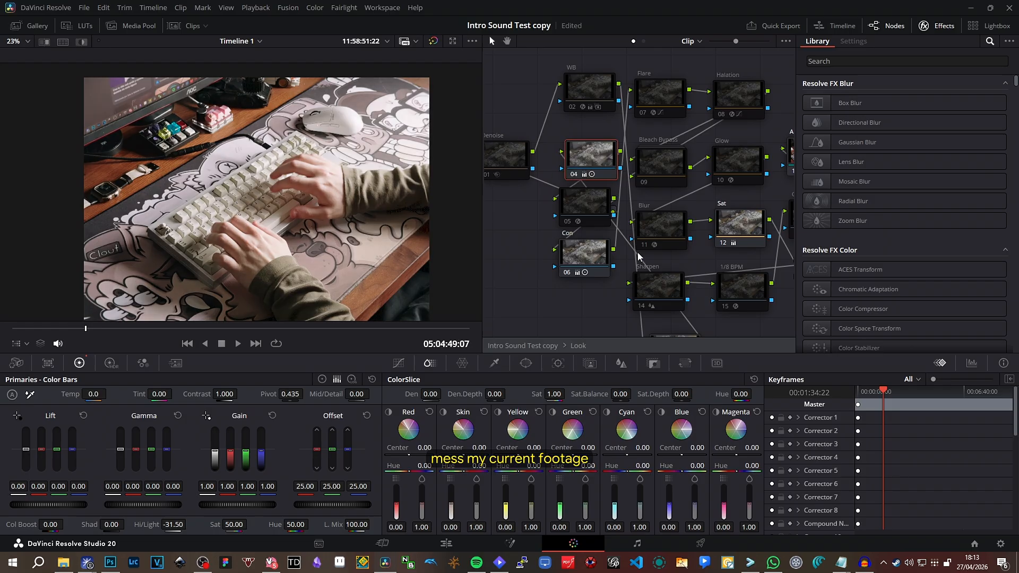
pyautogui.scroll(-2, 359, 191)
pyautogui.scroll(1, 265, 202)
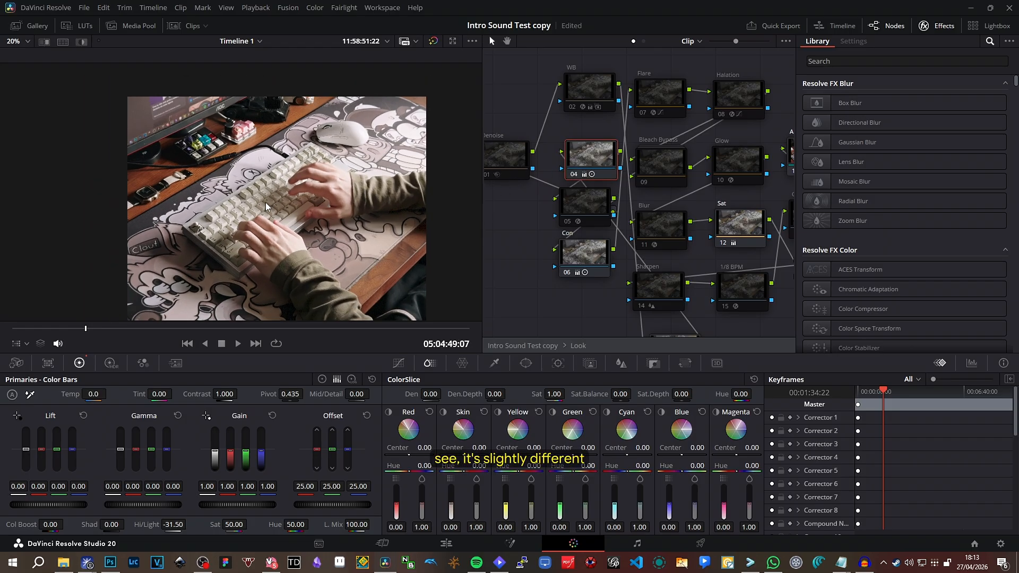
pyautogui.click(569, 224)
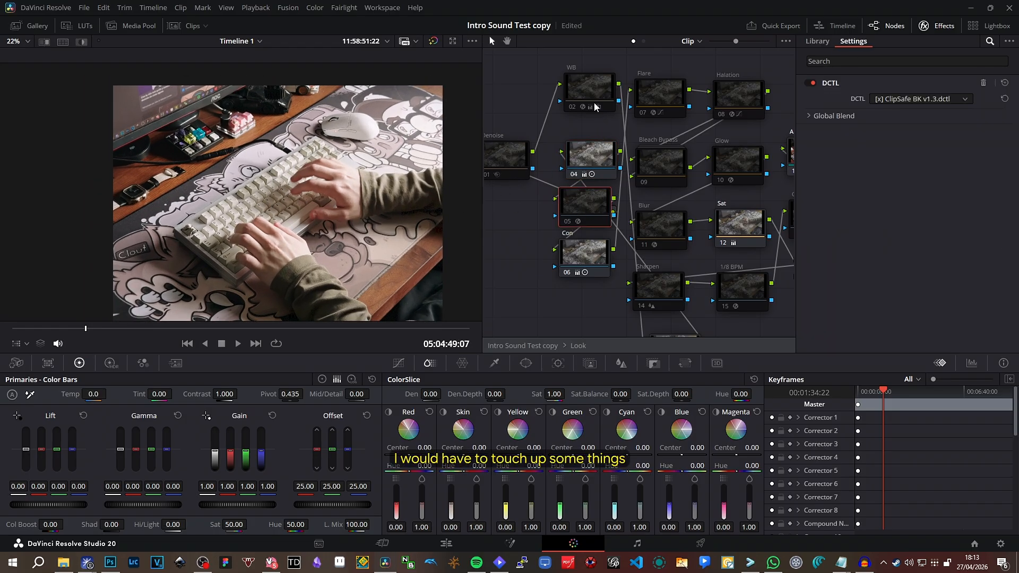
pyautogui.click(594, 106)
pyautogui.click(583, 163)
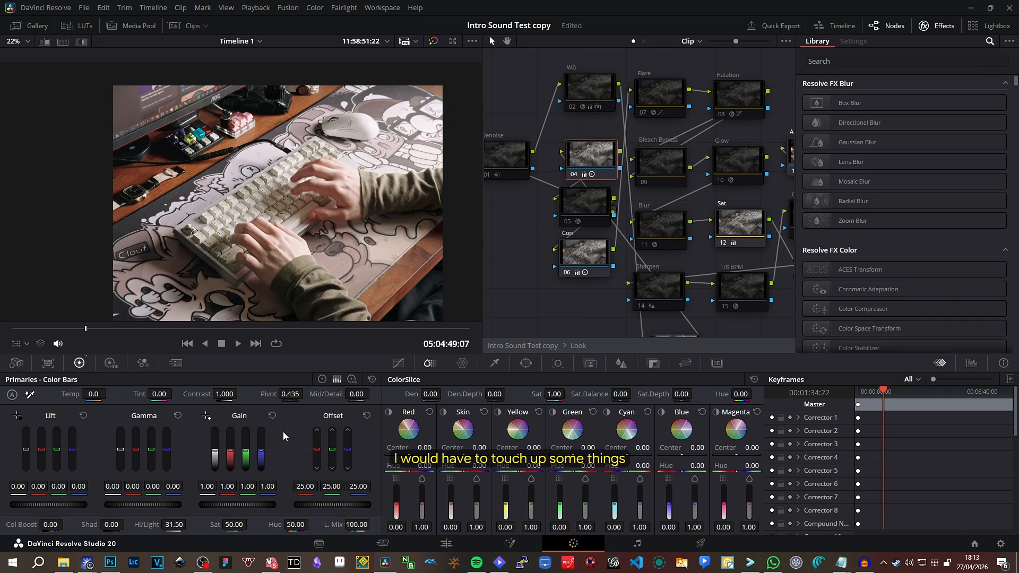
pyautogui.click(110, 363)
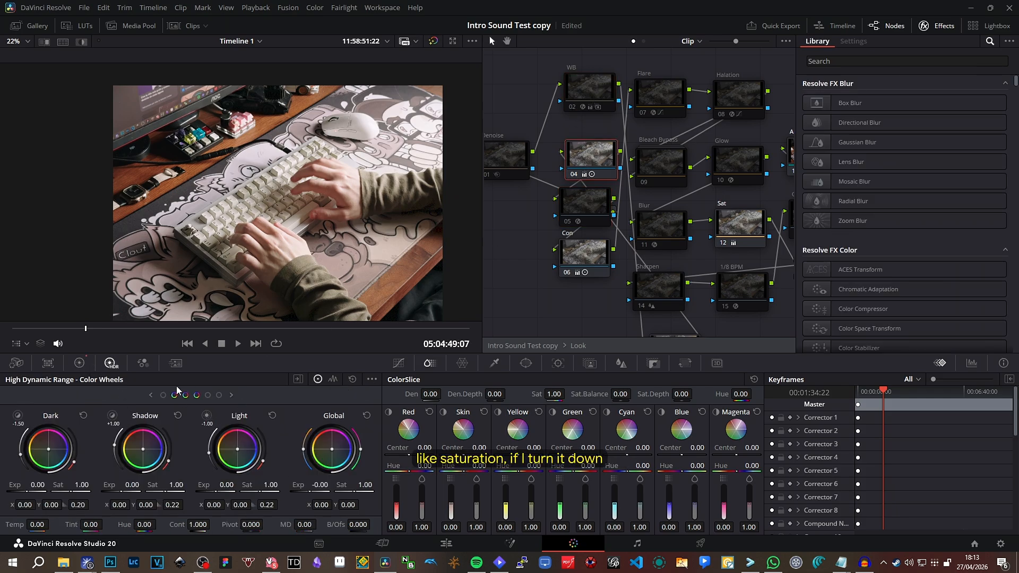
pyautogui.moveTo(320, 485); pyautogui.dragTo(310, 485)
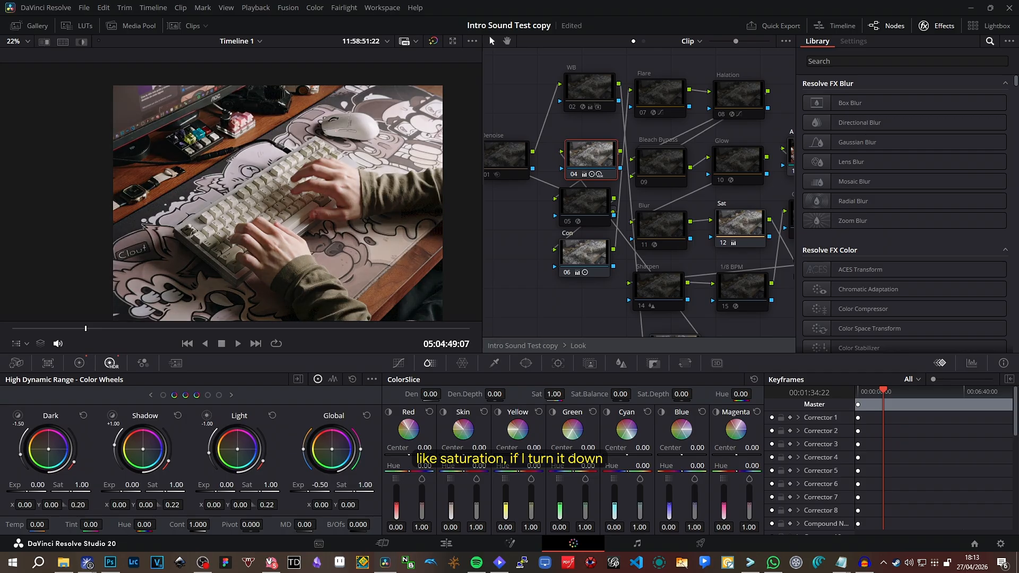
# Disable node 04 and the Arri LUT node, and re-enable the CST node.
pyautogui.moveTo(706, 208); pyautogui.dragTo(635, 219)
pyautogui.click(502, 185)
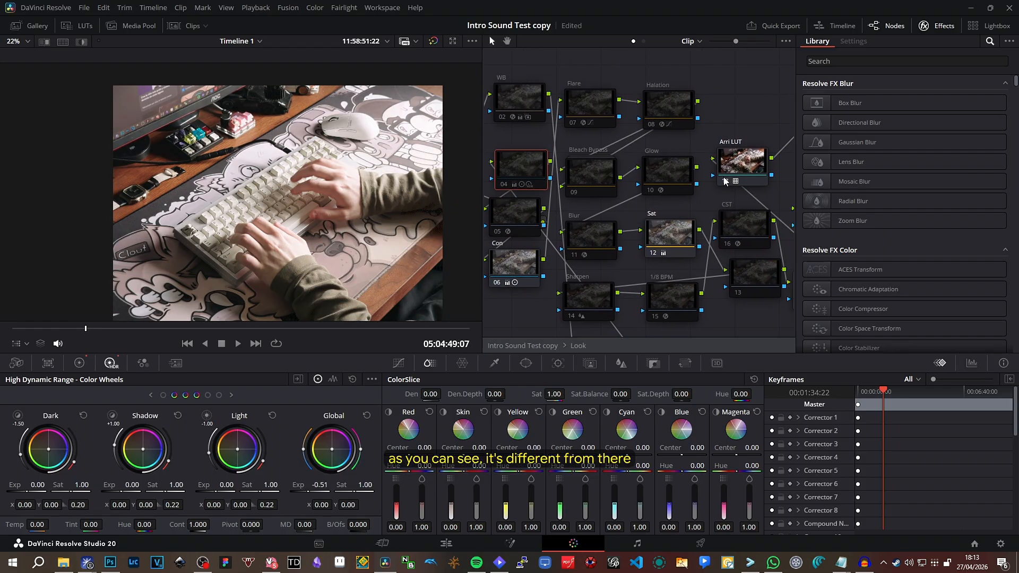
pyautogui.click(725, 181)
pyautogui.click(727, 243)
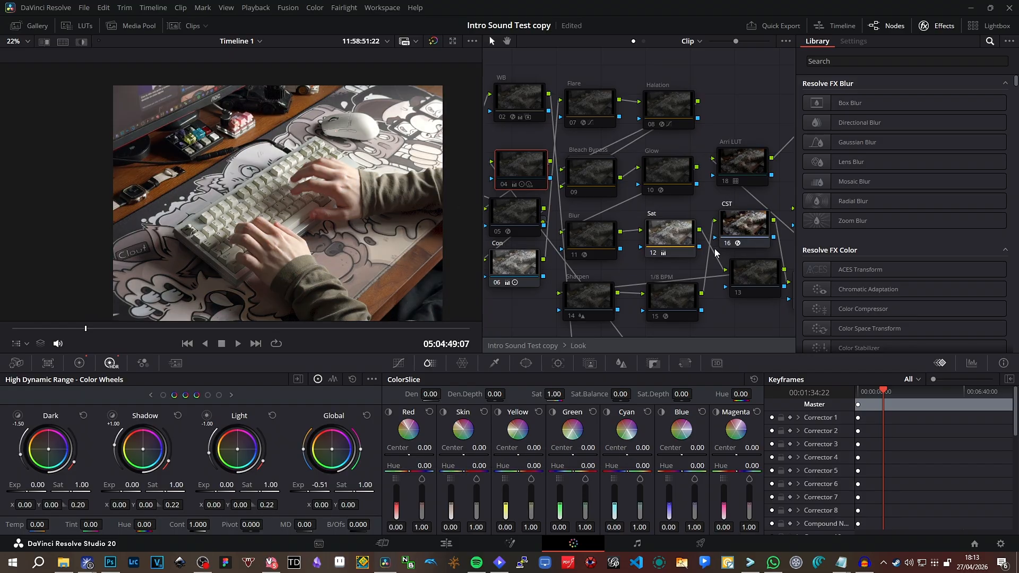
# Examine the keyboard and hands with the CST conversion active, and look over the node graph up to the Chroma node.
pyautogui.scroll(3, 302, 189)
pyautogui.scroll(-5, 287, 194)
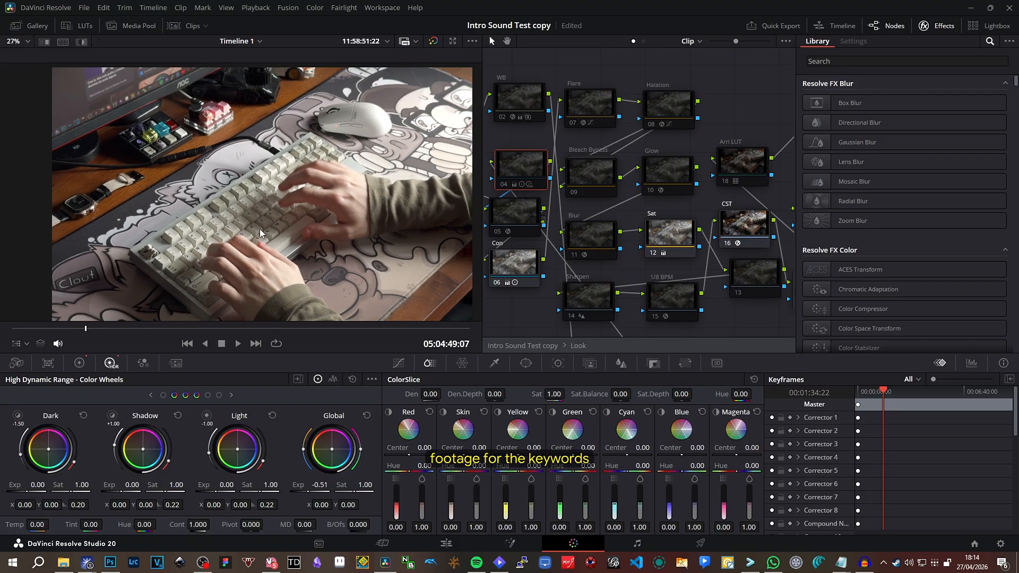
pyautogui.scroll(5, 280, 195)
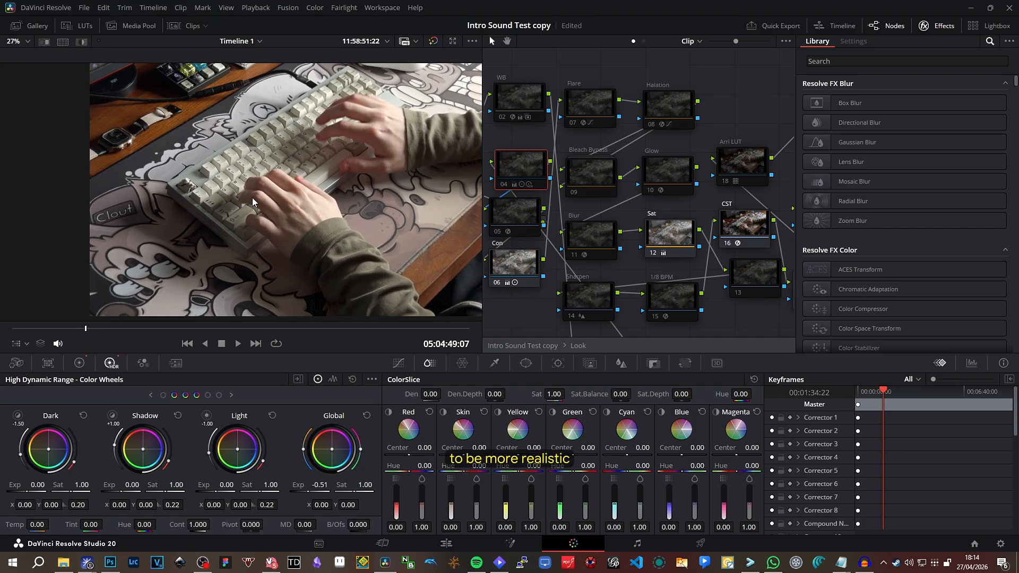
pyautogui.scroll(-2, 425, 223)
pyautogui.moveTo(498, 259); pyautogui.dragTo(614, 270)
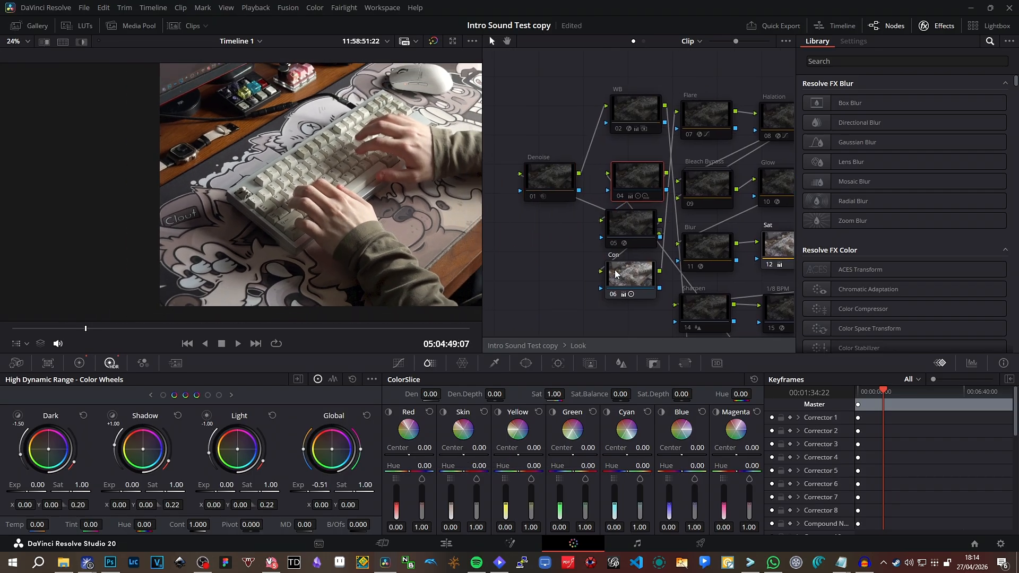
pyautogui.scroll(-1, 367, 206)
pyautogui.moveTo(686, 208); pyautogui.dragTo(508, 156)
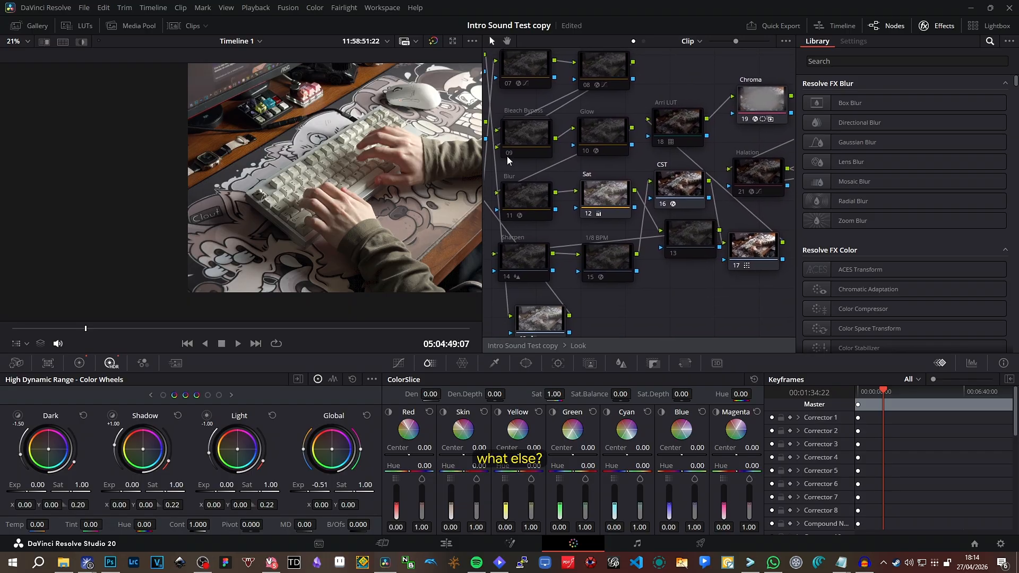
pyautogui.moveTo(672, 162); pyautogui.dragTo(584, 157)
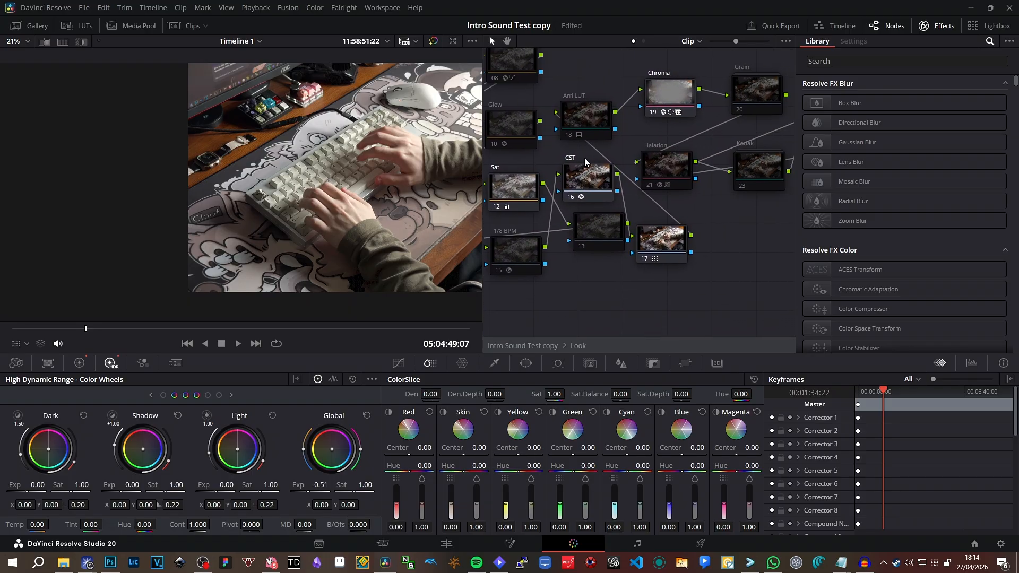
# Check node 17's Color Match, and display the Chroma node's circular window over the whole image.
pyautogui.click(648, 241)
pyautogui.click(46, 364)
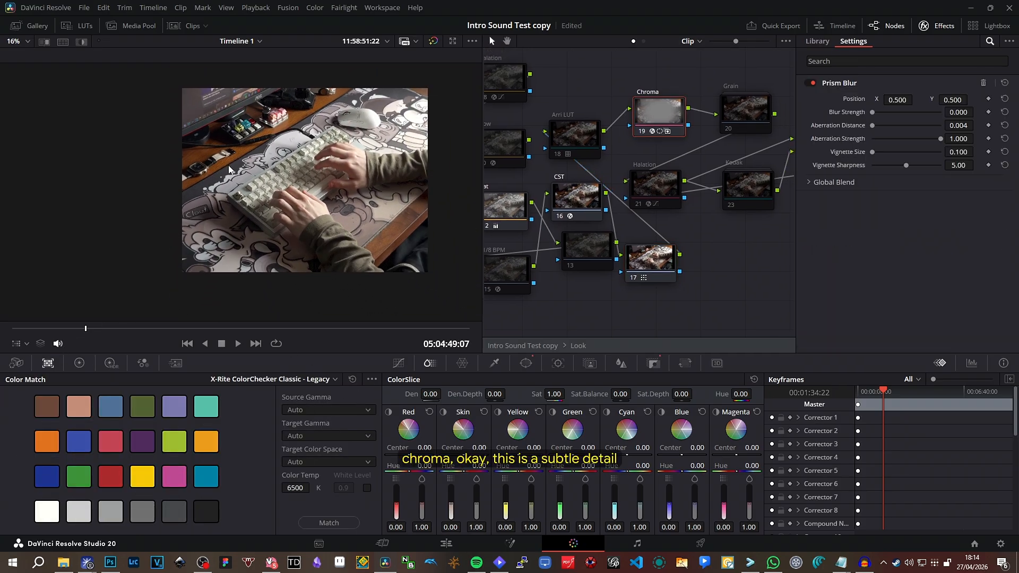
pyautogui.click(526, 363)
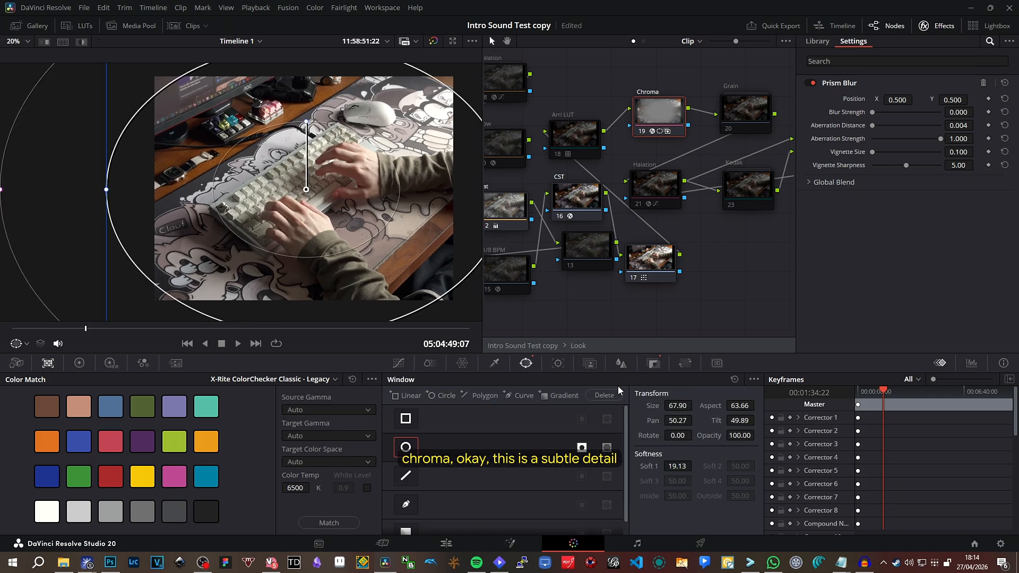
pyautogui.scroll(-1, 373, 213)
pyautogui.moveTo(356, 213); pyautogui.dragTo(337, 231)
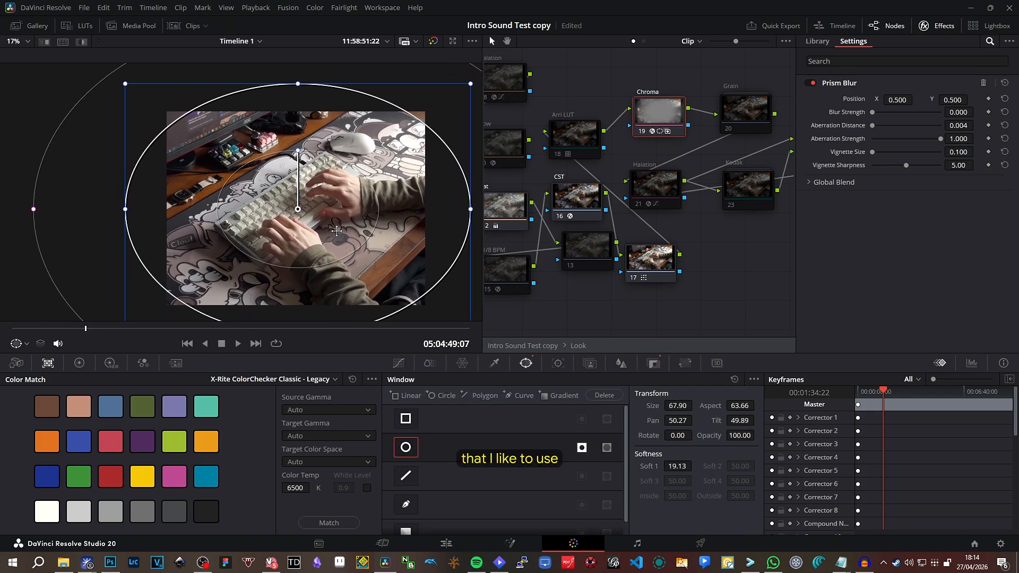
# Compare the colour fringing on the desk mat artwork near the image's corner with the Chroma node off and on, leaving it enabled.
pyautogui.scroll(3, 443, 94)
pyautogui.moveTo(251, 110); pyautogui.dragTo(425, 92)
pyautogui.scroll(2, 221, 197)
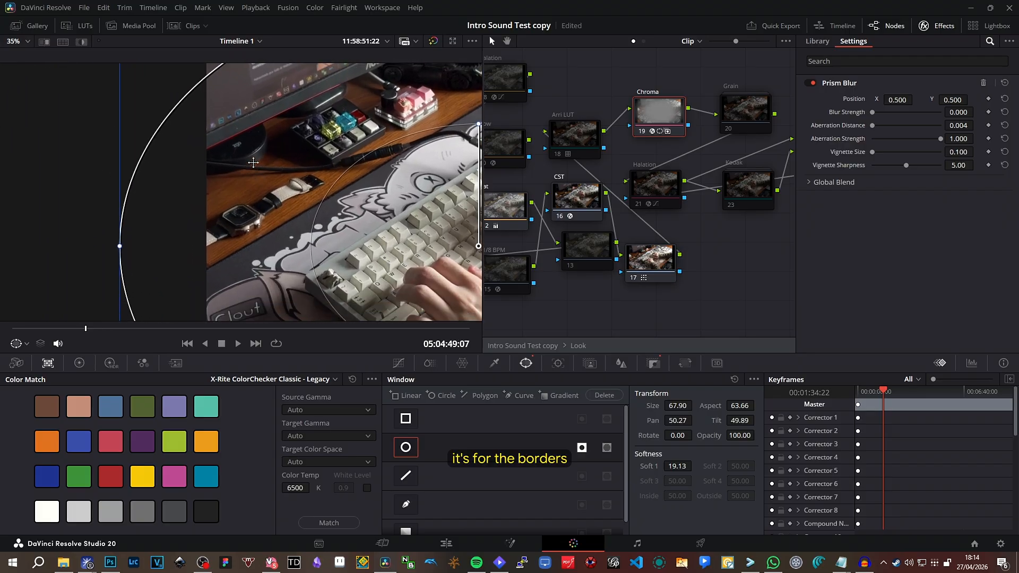
pyautogui.moveTo(243, 317); pyautogui.dragTo(287, 118)
pyautogui.scroll(5, 286, 117)
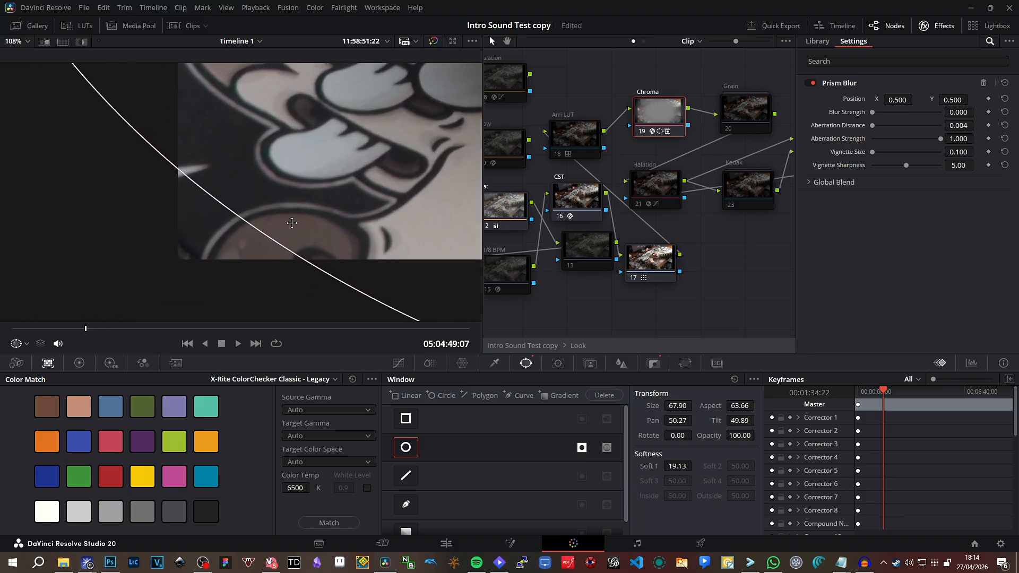
pyautogui.scroll(3, 291, 202)
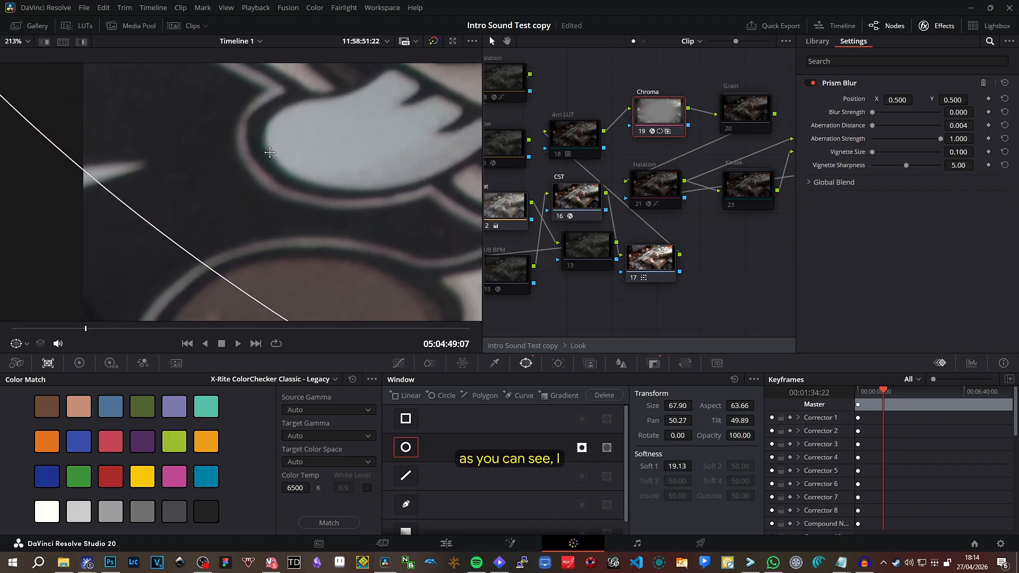
pyautogui.scroll(2, 271, 153)
pyautogui.scroll(1, 268, 152)
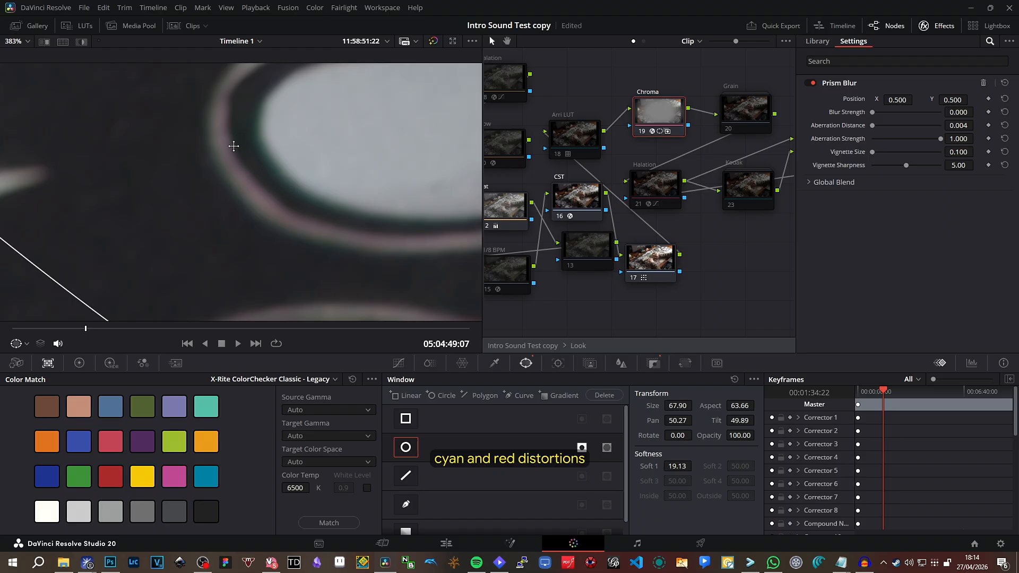
pyautogui.click(642, 132)
pyautogui.click(641, 132)
pyautogui.click(642, 132)
pyautogui.click(642, 132)
# Compare the desk mat artwork near the image's corner with the keycaps at the keyboard's edge for colour fringing.
pyautogui.scroll(-5, 370, 188)
pyautogui.scroll(-8, 369, 188)
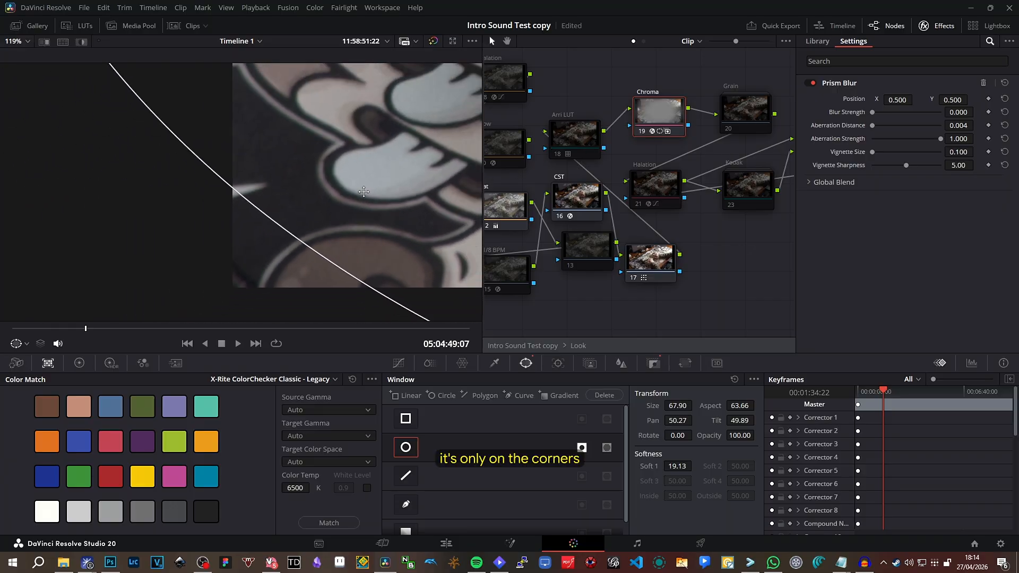
pyautogui.scroll(-4, 298, 154)
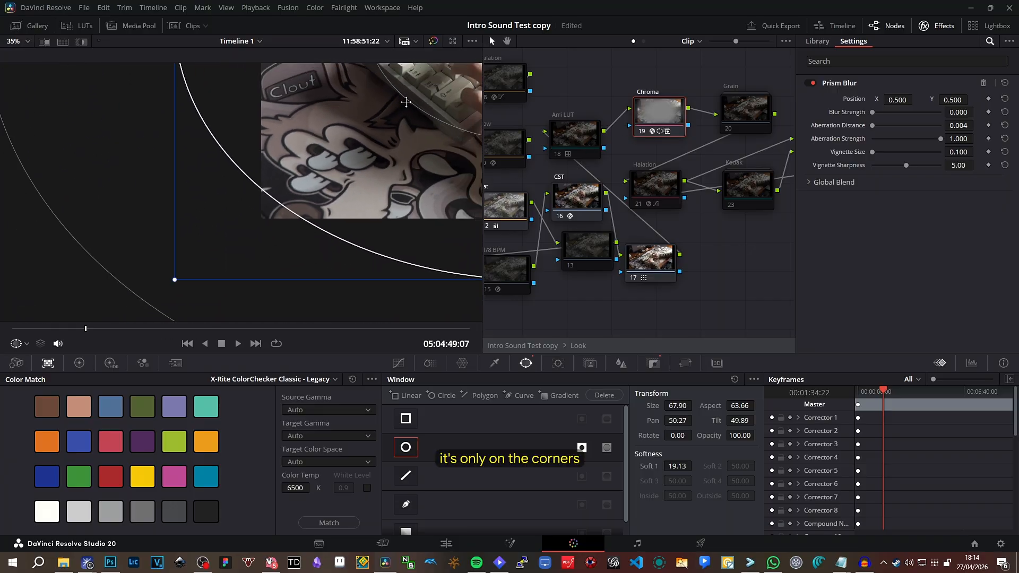
pyautogui.scroll(13, 230, 202)
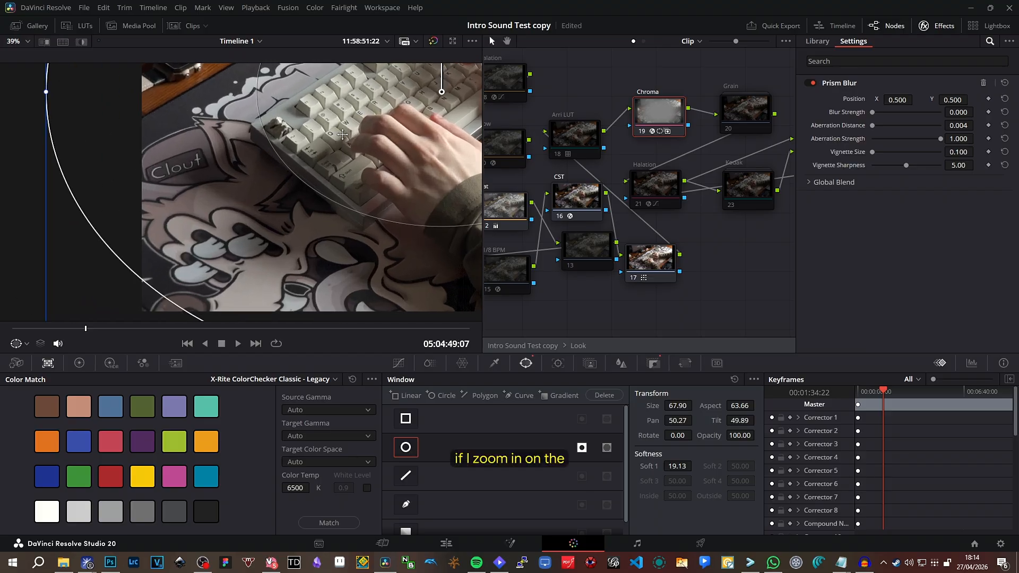
pyautogui.scroll(-4, 307, 131)
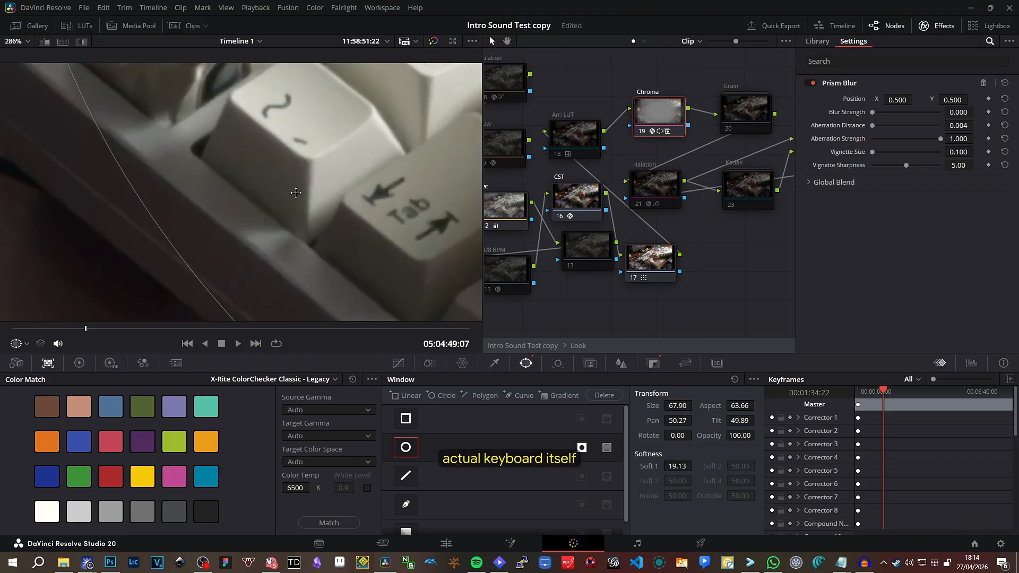
pyautogui.scroll(-4, 334, 178)
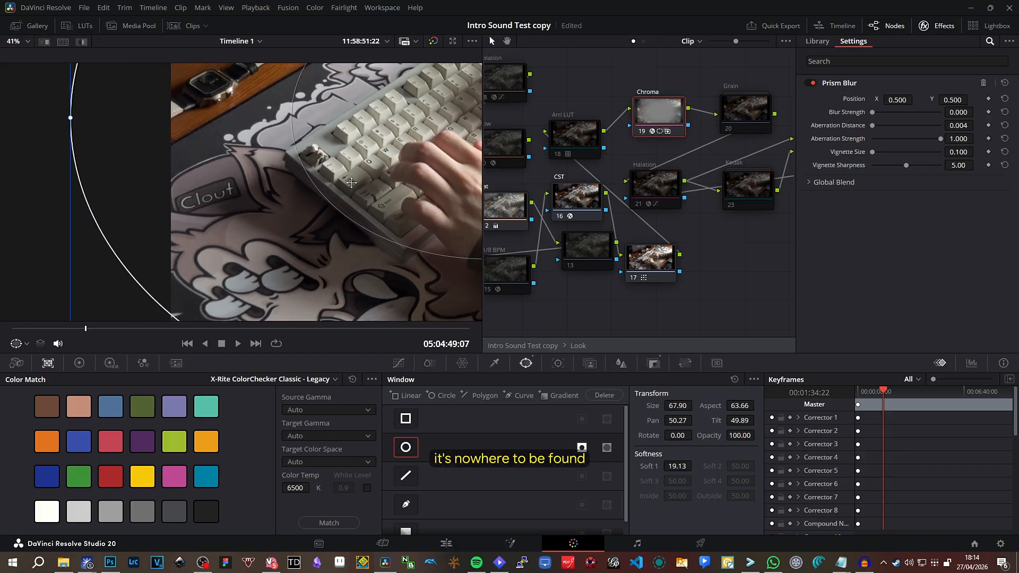
# Inspect the image's other corners and borders for the Chroma node's effect, comparing with the node off and leaving it enabled.
pyautogui.moveTo(382, 239); pyautogui.dragTo(175, 143)
pyautogui.moveTo(371, 207); pyautogui.dragTo(175, 173)
pyautogui.moveTo(355, 180); pyautogui.dragTo(200, 213)
pyautogui.scroll(3, 318, 197)
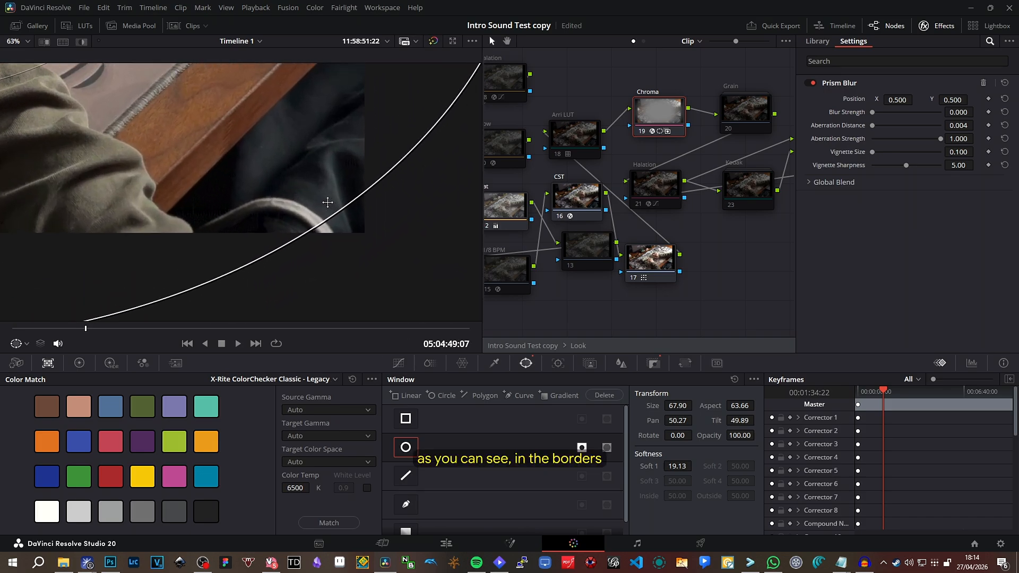
pyautogui.moveTo(300, 114); pyautogui.dragTo(296, 314)
pyautogui.moveTo(295, 101); pyautogui.dragTo(288, 367)
pyautogui.moveTo(293, 85); pyautogui.dragTo(292, 152)
pyautogui.scroll(4, 292, 153)
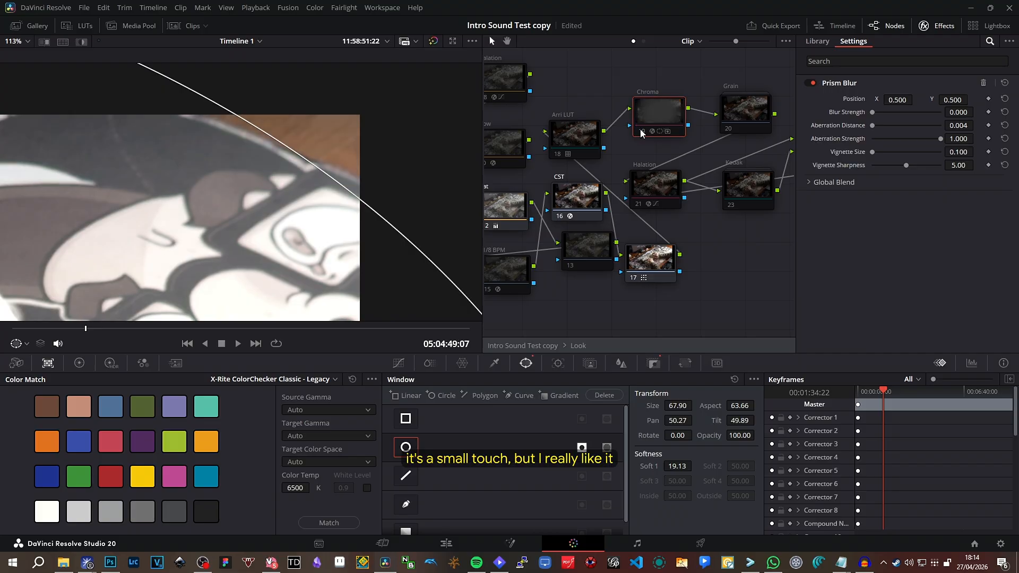
pyautogui.scroll(-3, 154, 215)
pyautogui.scroll(-5, 155, 215)
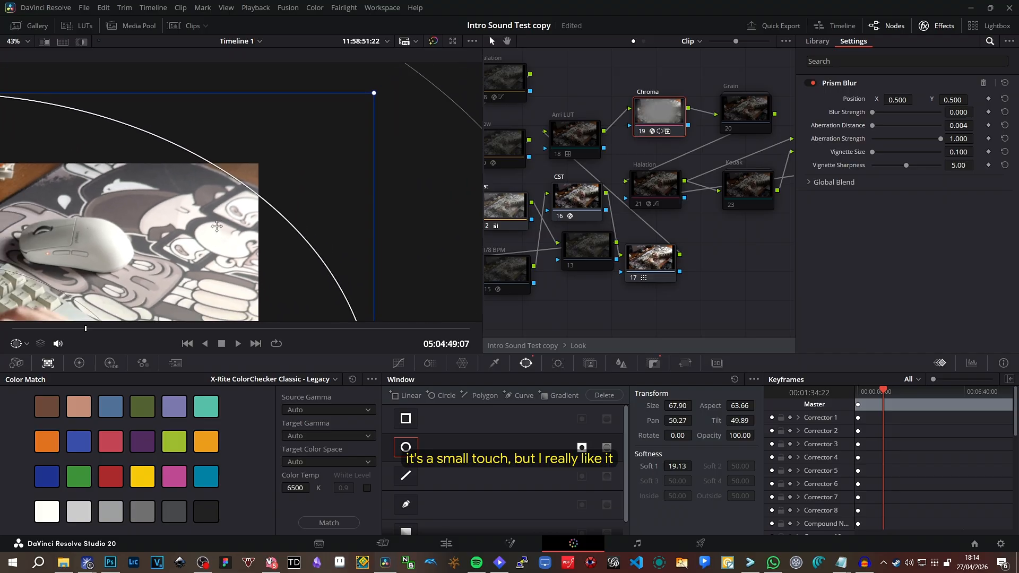
# Enable the Grain node and play the clip briefly to check the grain on the keyboard and hands.
pyautogui.moveTo(731, 135); pyautogui.dragTo(659, 178)
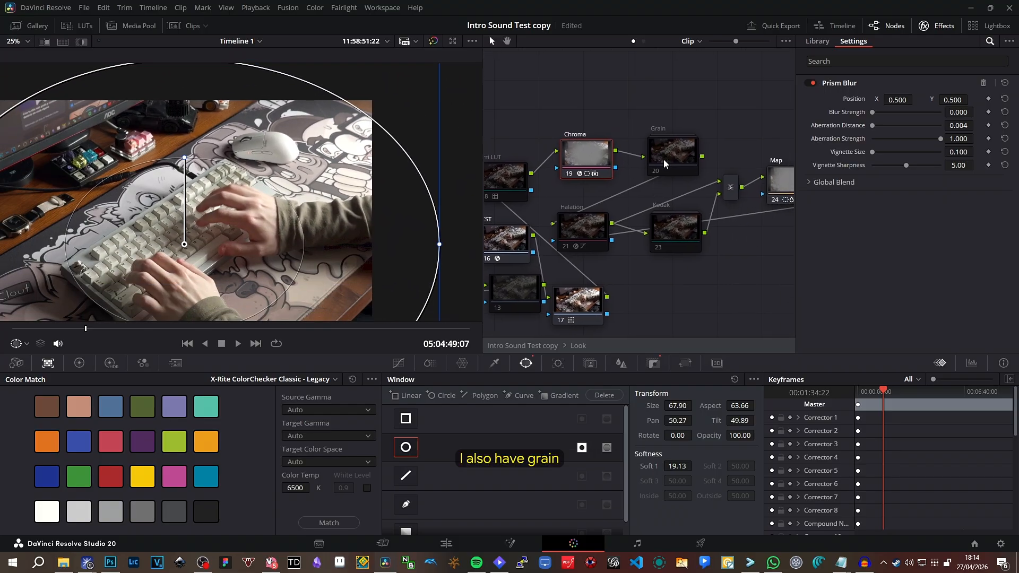
pyautogui.click(663, 159)
pyautogui.click(657, 170)
pyautogui.scroll(2, 215, 200)
pyautogui.scroll(2, 215, 201)
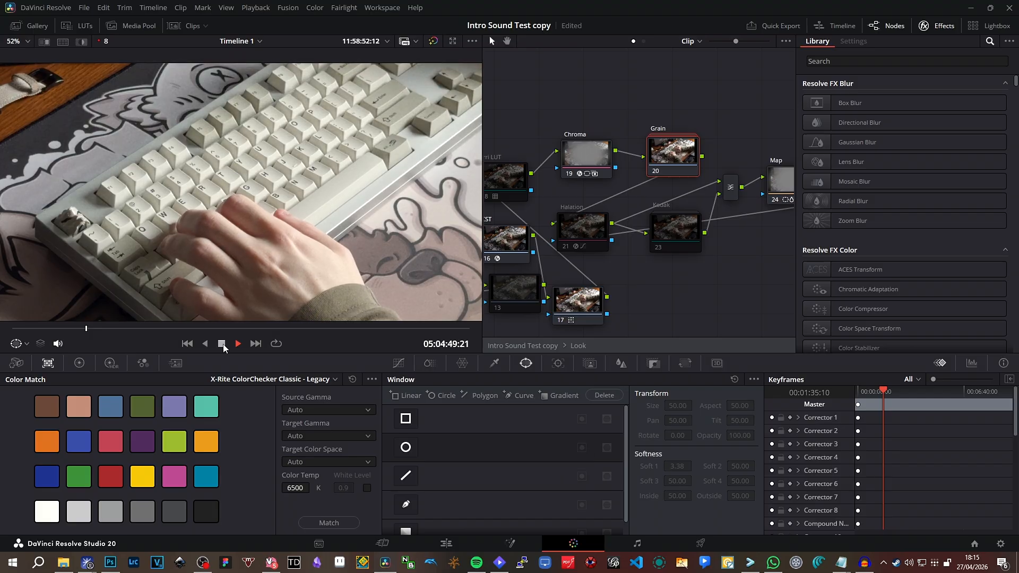
pyautogui.click(223, 345)
pyautogui.scroll(-3, 233, 247)
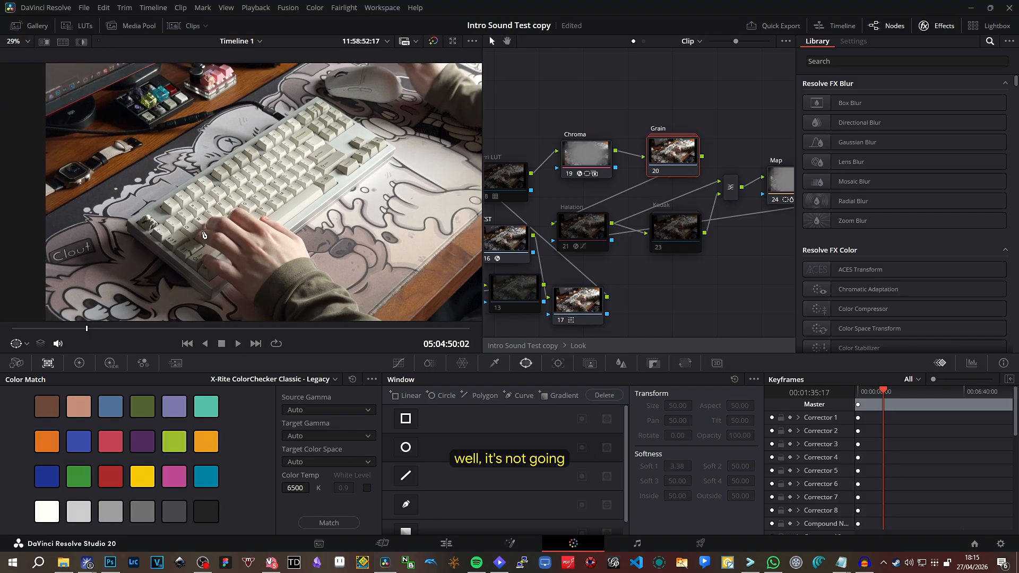
# Disable the Grain node and examine the keyboard footage without it.
pyautogui.rightClick(661, 157)
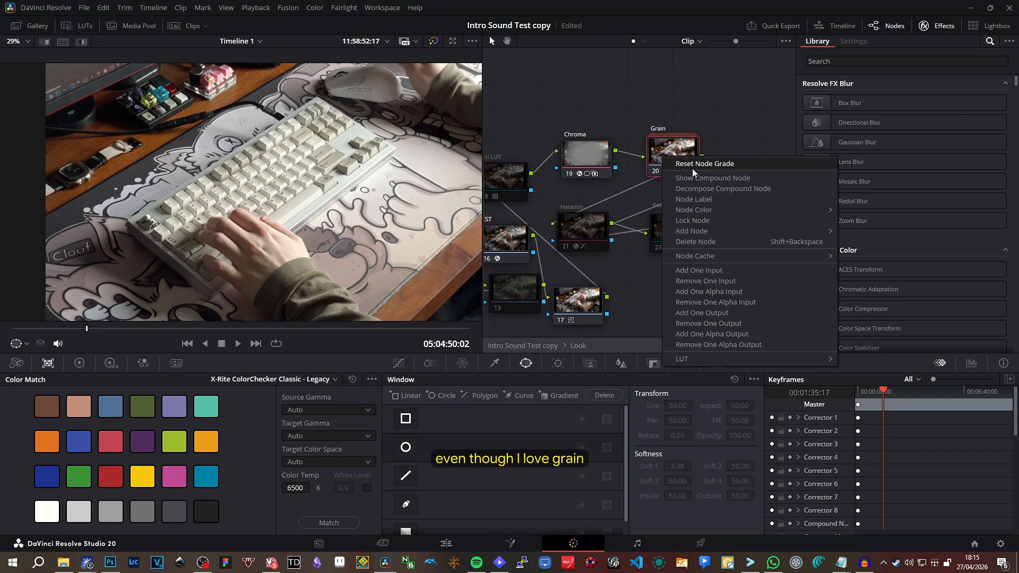
pyautogui.click(661, 144)
pyautogui.click(657, 170)
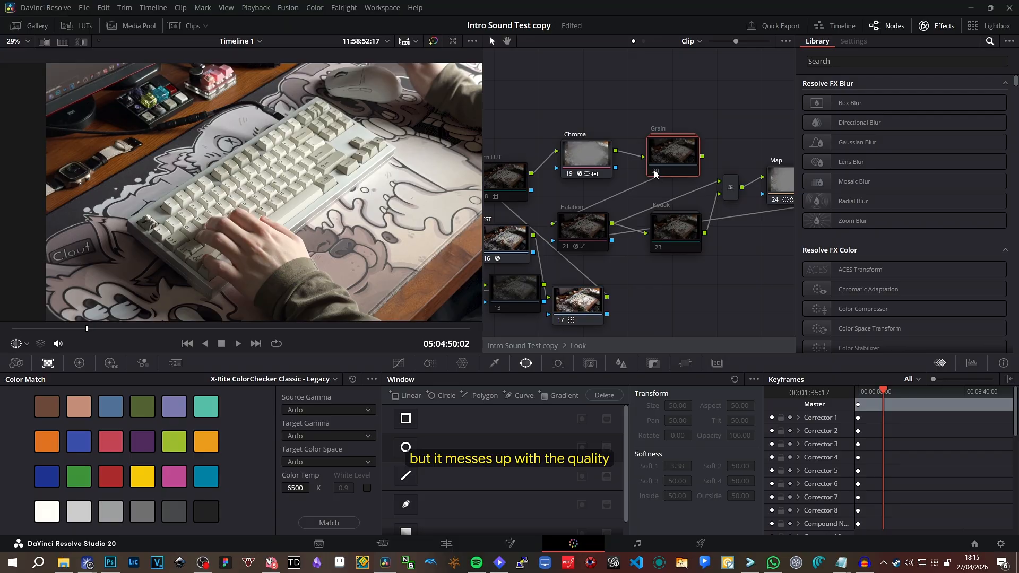
pyautogui.scroll(-3, 254, 194)
pyautogui.scroll(2, 255, 194)
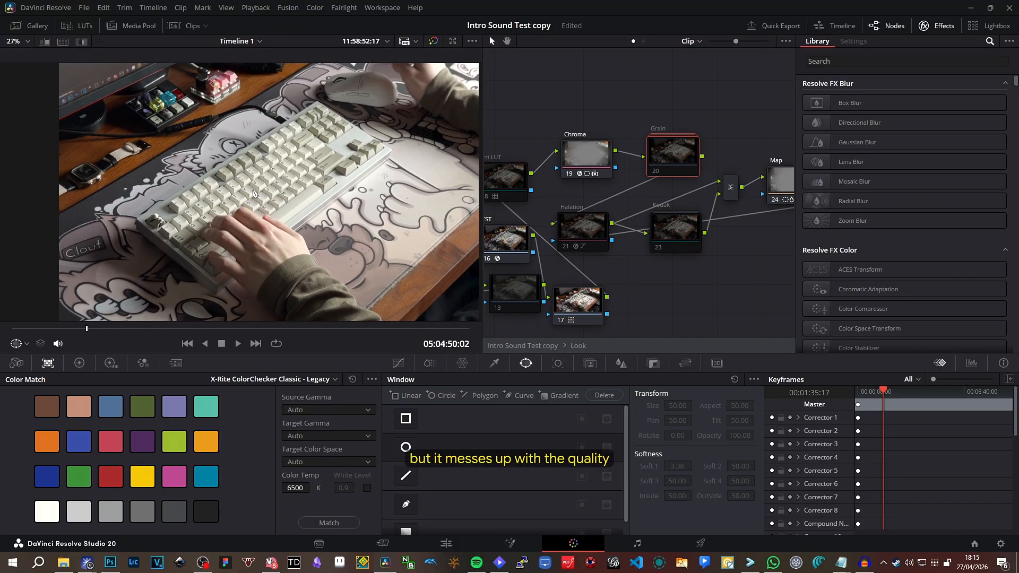
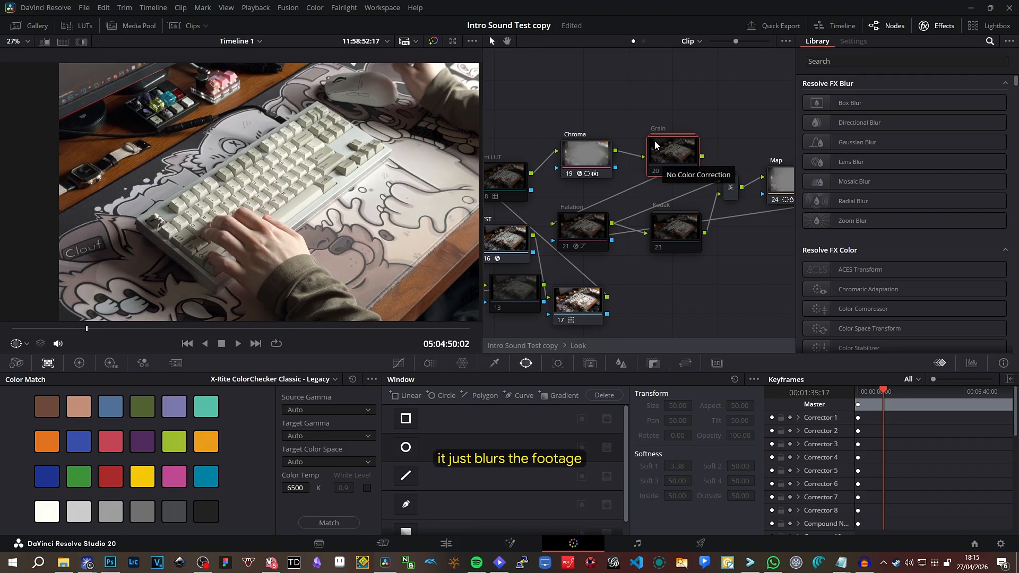
pyautogui.scroll(3, 237, 194)
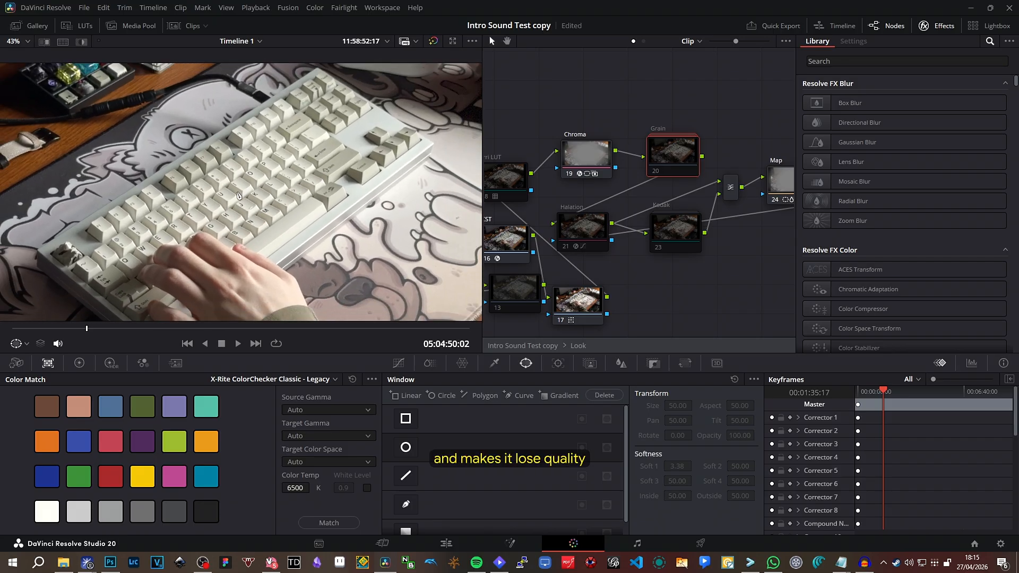
pyautogui.scroll(-1, 237, 194)
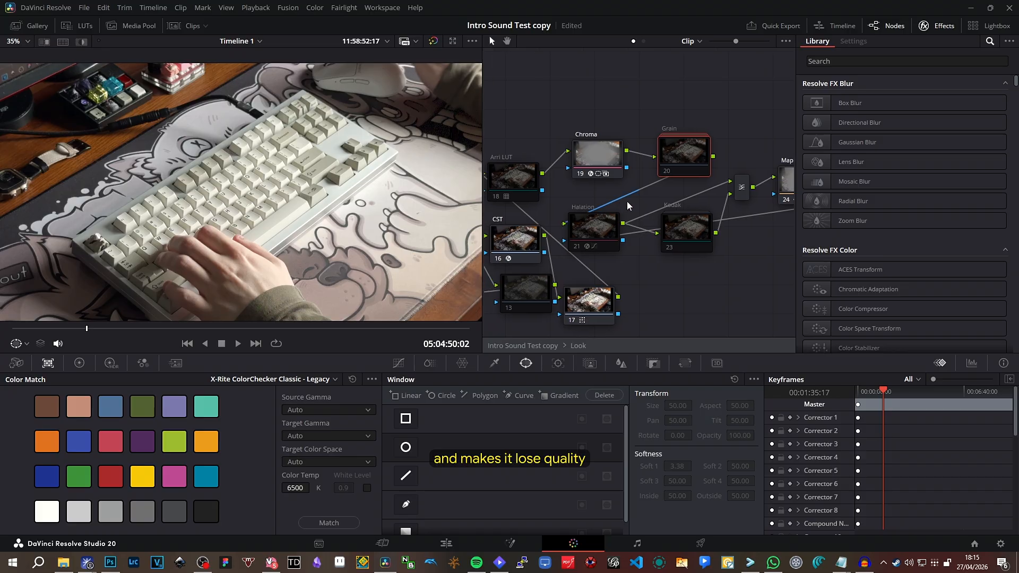
# Show the Halation node's effect settings and enable the node to examine its effect on the hand and keycaps.
pyautogui.scroll(-2, 628, 175)
pyautogui.click(603, 205)
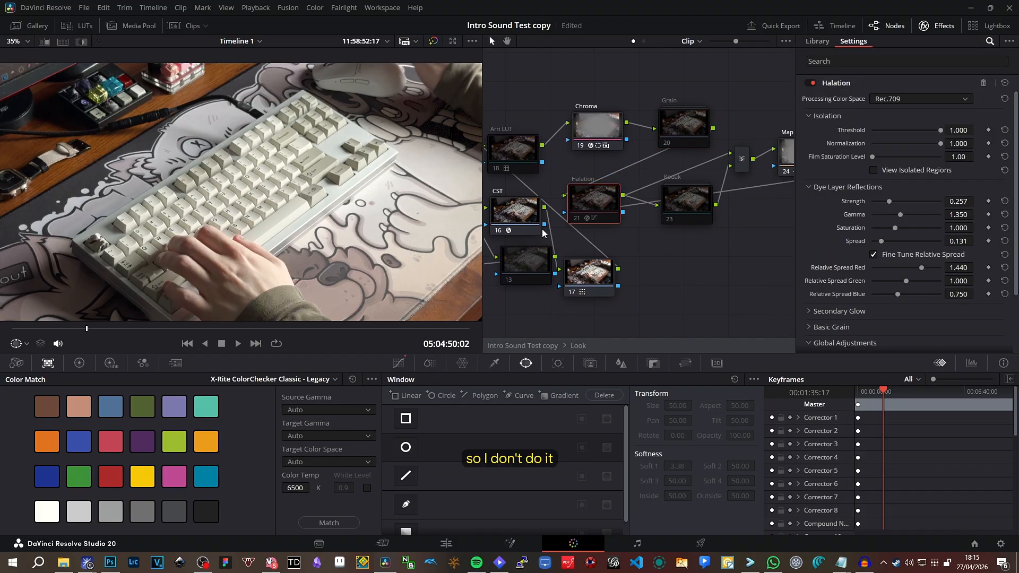
pyautogui.scroll(2, 194, 184)
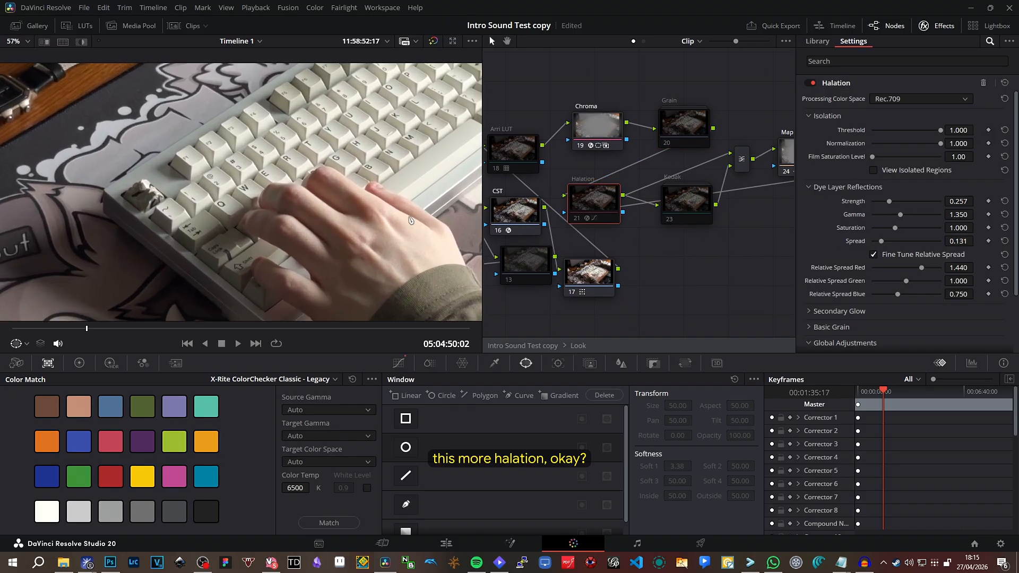
pyautogui.scroll(2, 306, 165)
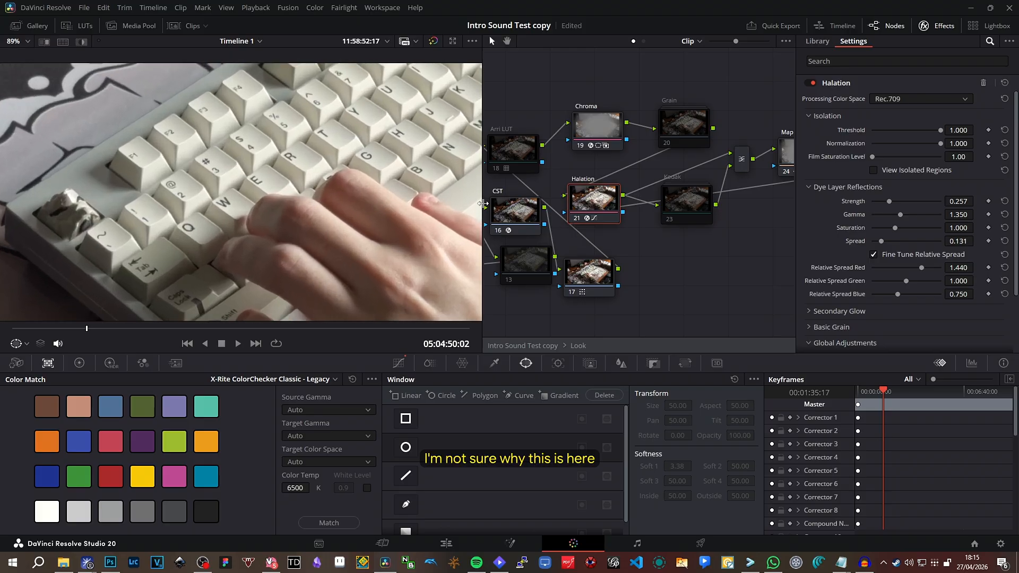
# Check the Halation node's custom curve, try lowering its white point slightly, and undo the adjustment.
pyautogui.click(399, 363)
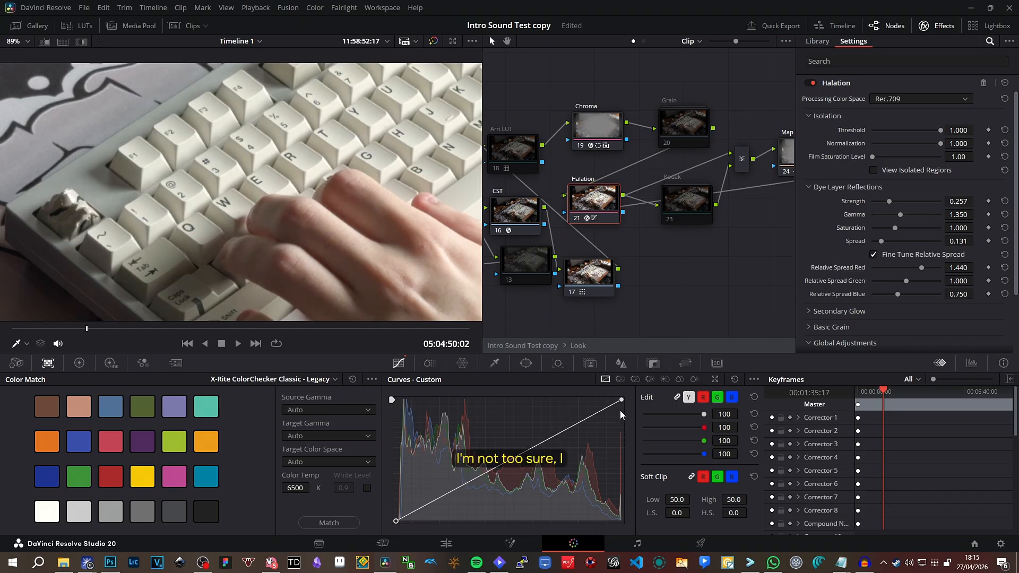
pyautogui.moveTo(622, 401); pyautogui.dragTo(623, 409)
pyautogui.hotkey('ctrl', 'z')
pyautogui.scroll(-5, 339, 247)
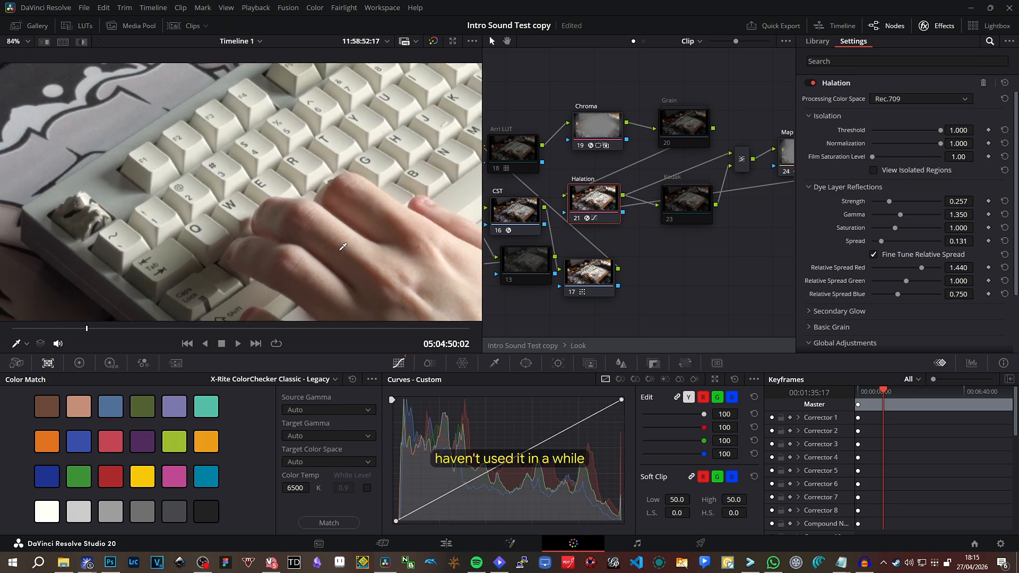
# Select the Kodak node and compare the image with it on and off, leaving it disabled.
pyautogui.click(687, 201)
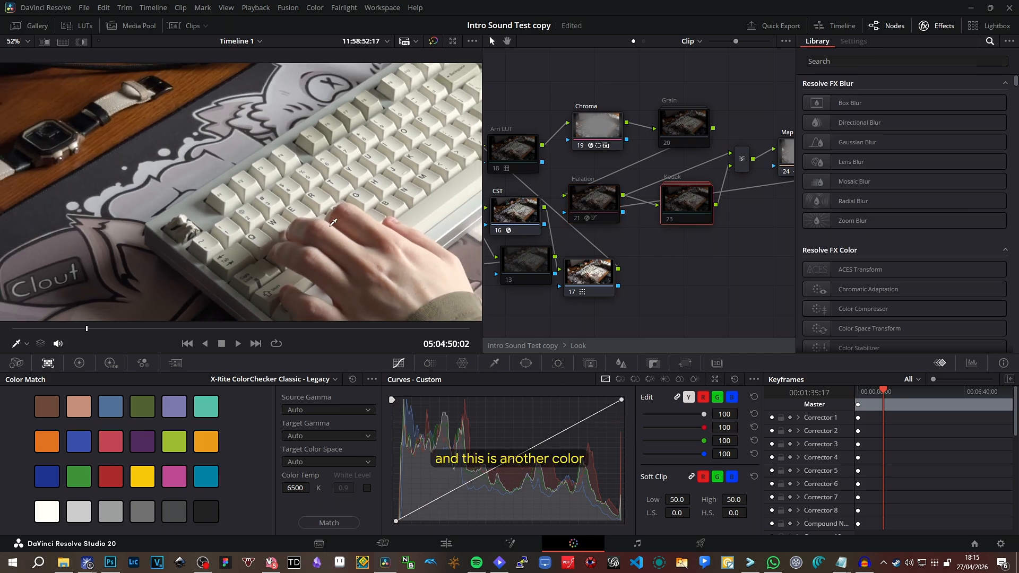
pyautogui.scroll(-1, 309, 178)
pyautogui.moveTo(309, 178); pyautogui.dragTo(244, 184)
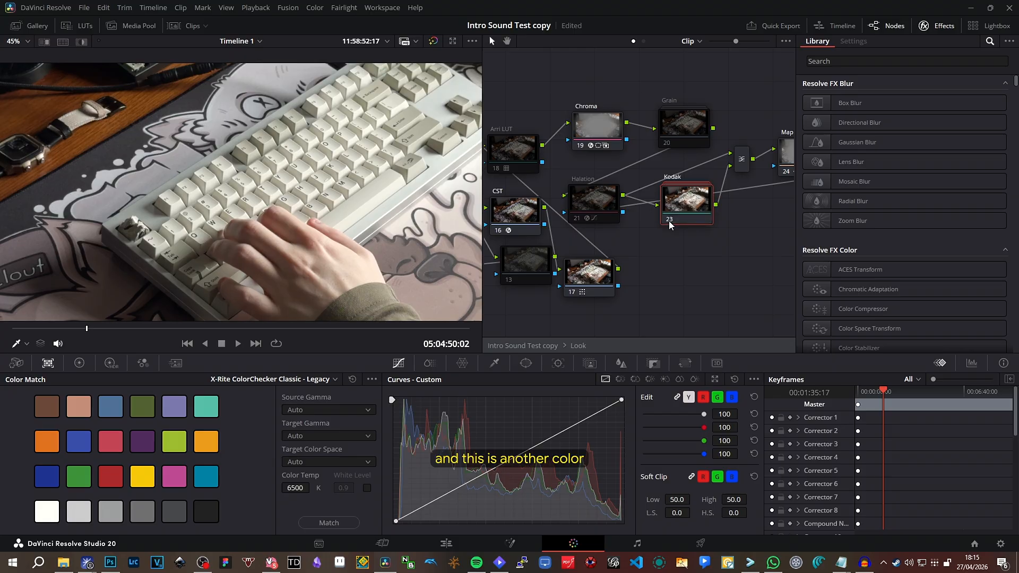
pyautogui.click(669, 220)
pyautogui.click(669, 219)
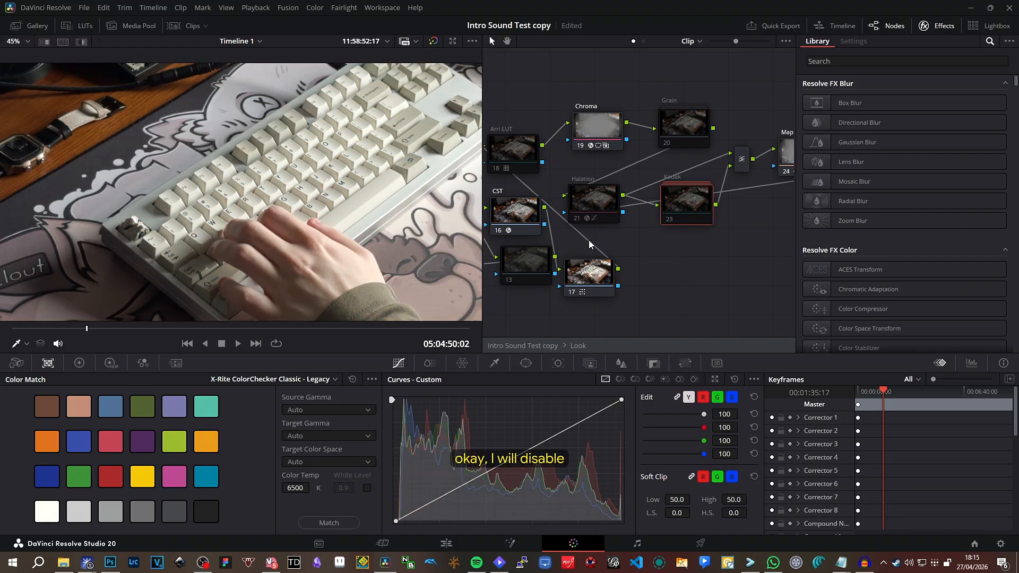
# Disable the CST node and enable the Kodak node in its place.
pyautogui.click(498, 230)
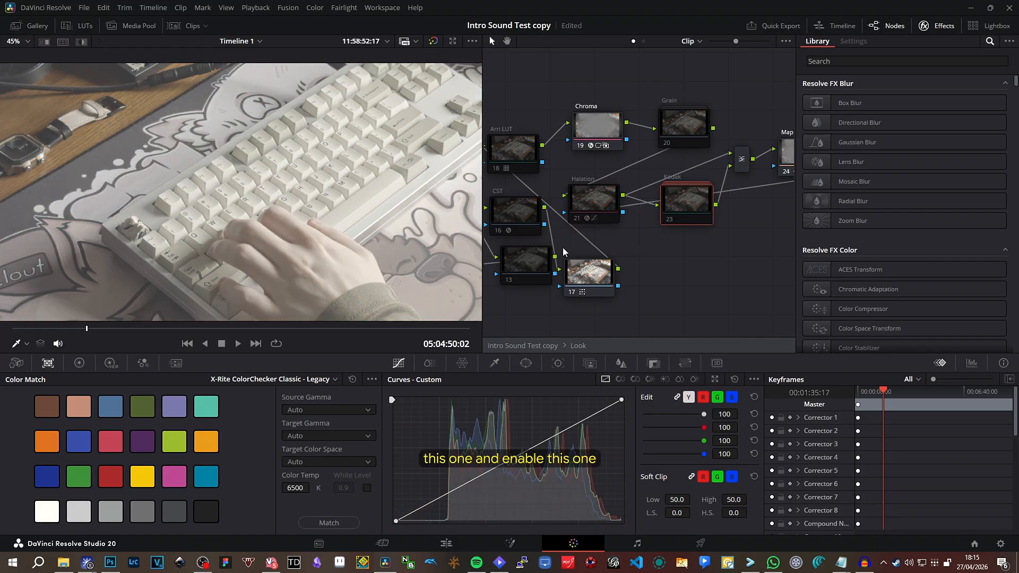
pyautogui.click(673, 217)
pyautogui.scroll(-4, 371, 189)
# Compare the Kodak look's contrast with node 04 on and off, leaving node 04 disabled.
pyautogui.moveTo(577, 206); pyautogui.dragTo(757, 212)
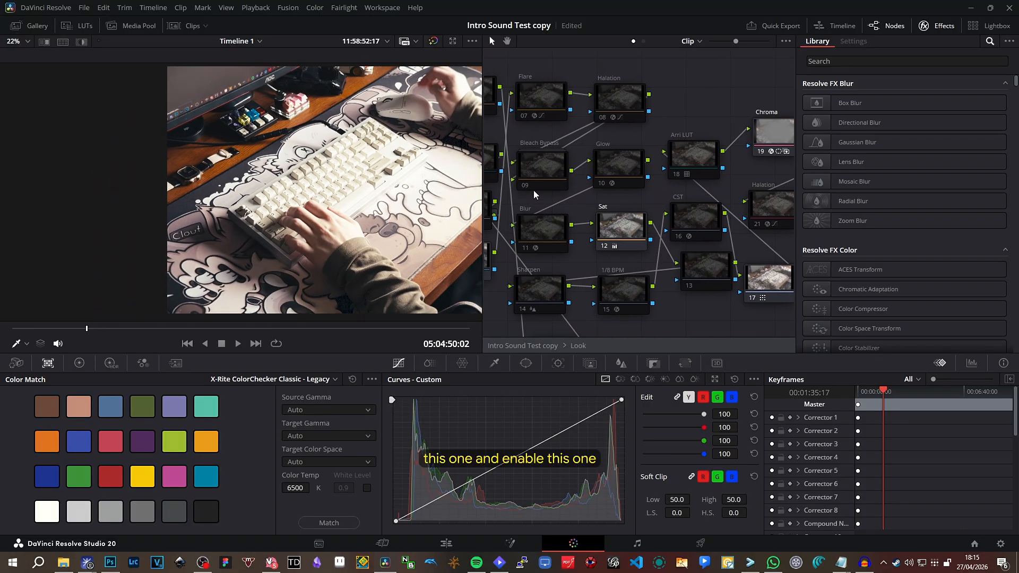
pyautogui.moveTo(533, 190); pyautogui.dragTo(659, 195)
pyautogui.click(584, 184)
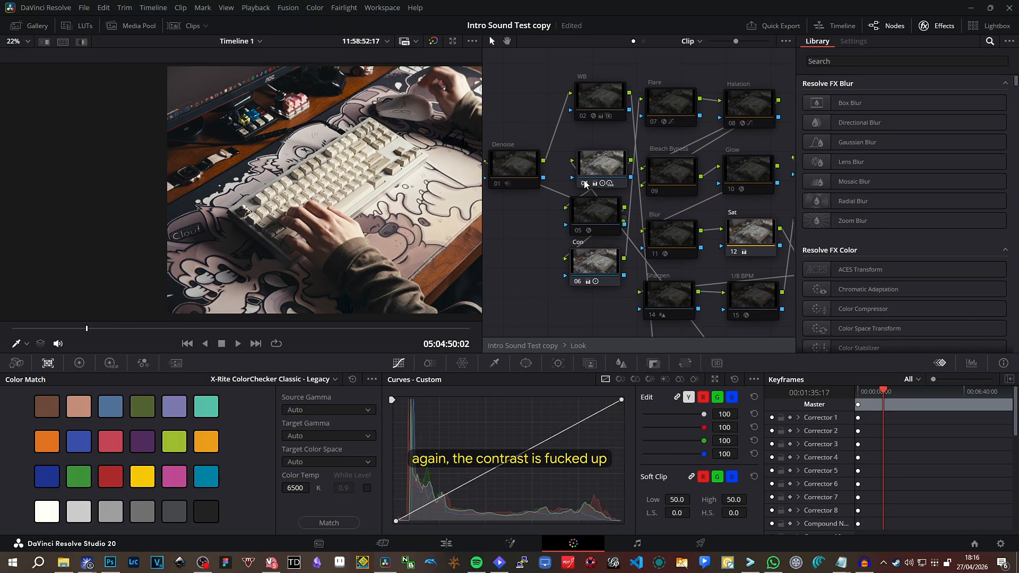
pyautogui.click(586, 184)
pyautogui.moveTo(731, 213); pyautogui.dragTo(400, 200)
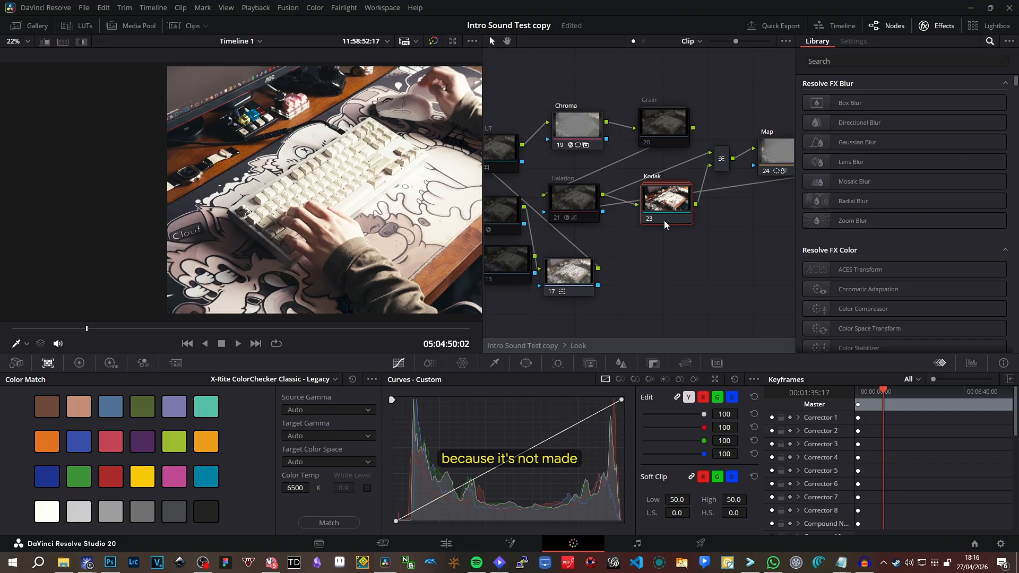
# Disable the Kodak node and re-enable the CST node.
pyautogui.moveTo(664, 221); pyautogui.dragTo(633, 222)
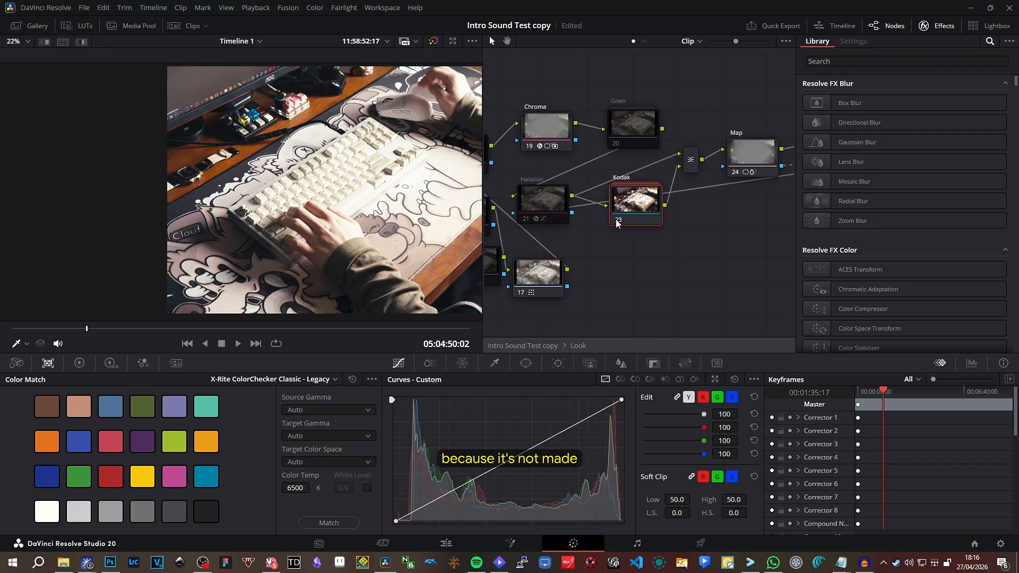
pyautogui.click(616, 222)
pyautogui.moveTo(560, 231); pyautogui.dragTo(555, 206)
pyautogui.click(582, 229)
# Compare the image's blur with the Map node off and on, leaving it enabled.
pyautogui.moveTo(641, 198); pyautogui.dragTo(561, 225)
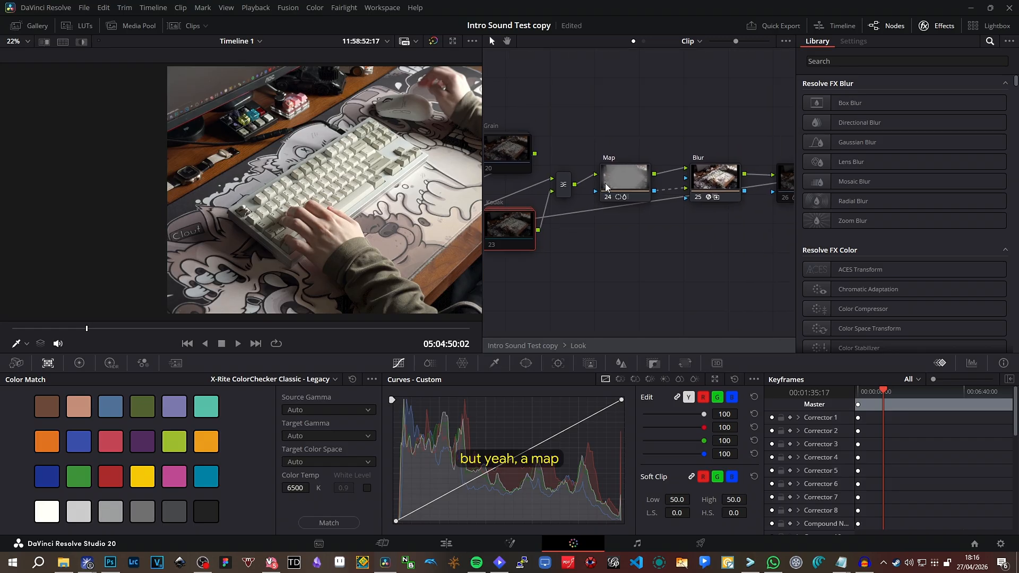
pyautogui.click(614, 197)
pyautogui.click(606, 197)
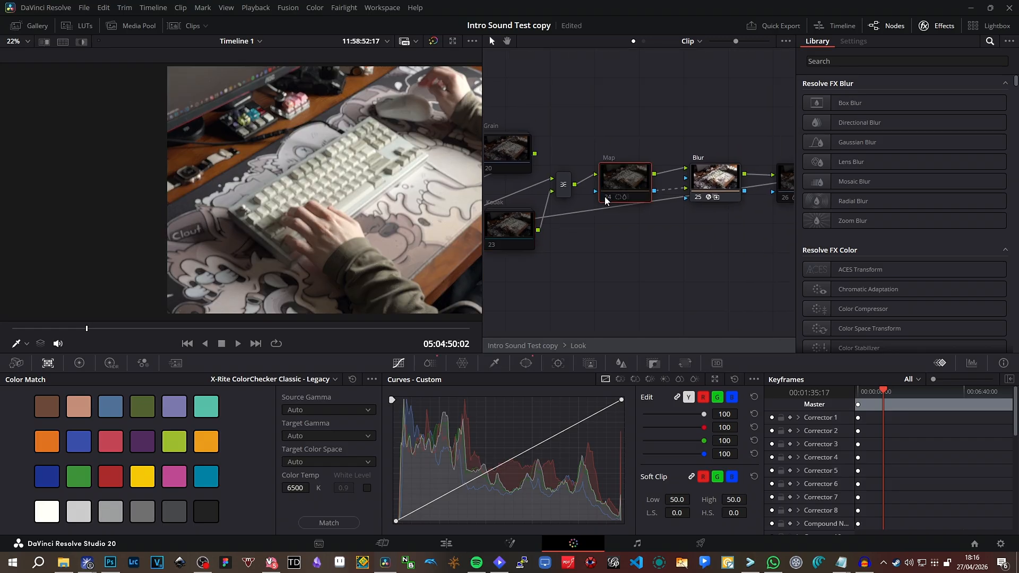
pyautogui.click(606, 197)
# Display the Map node's circular window over the image and examine the blur on the desk mat artwork near the corner.
pyautogui.moveTo(303, 236); pyautogui.dragTo(407, 200)
pyautogui.scroll(3, 409, 197)
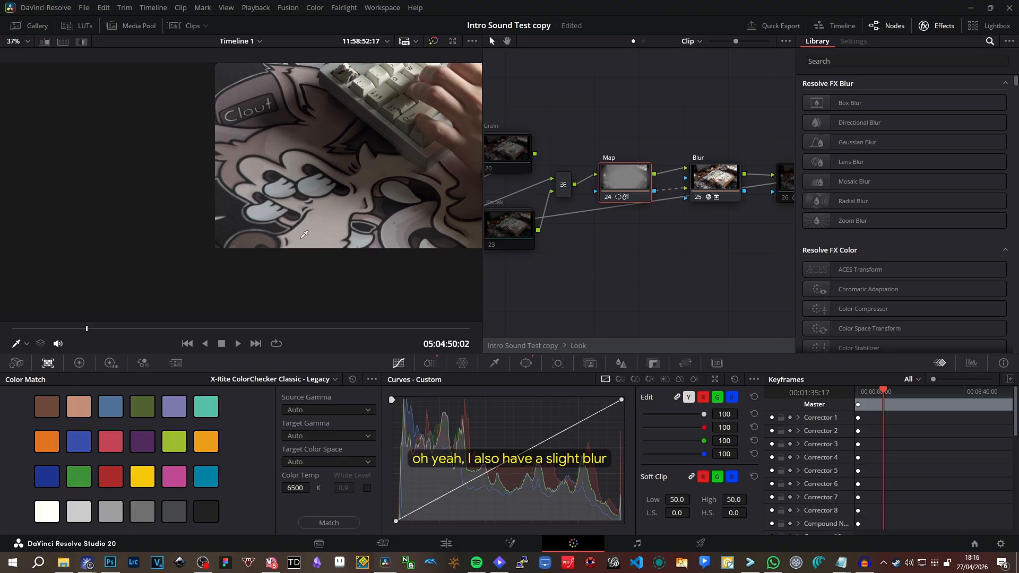
pyautogui.click(527, 364)
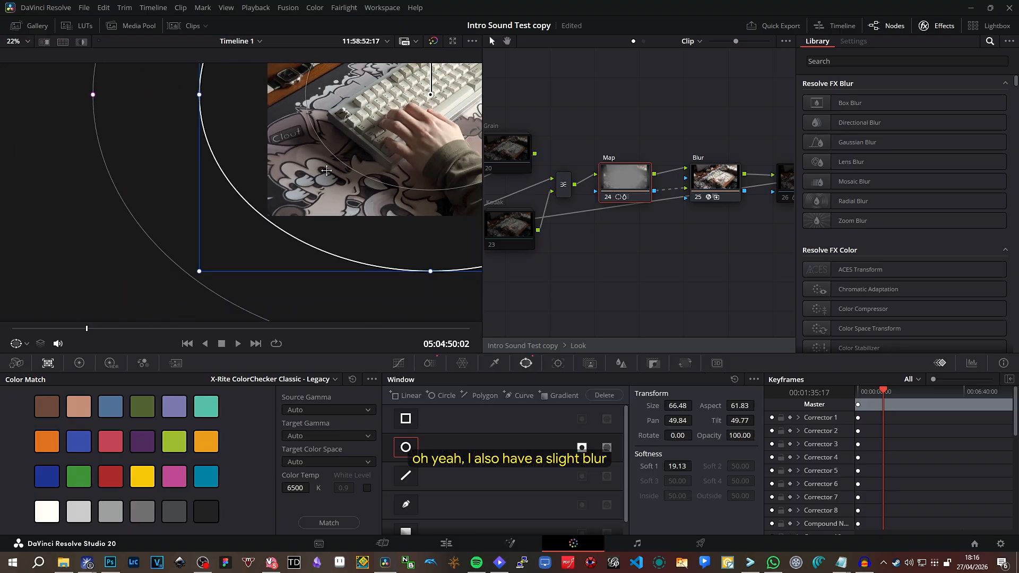
pyautogui.scroll(2, 292, 214)
pyautogui.scroll(2, 293, 214)
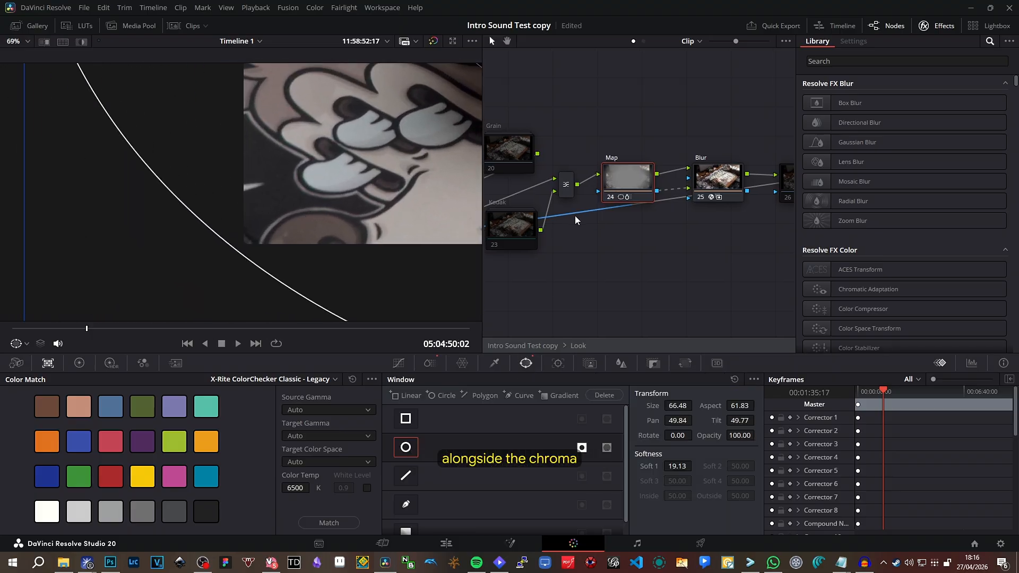
# Compare the desk mat artwork near the corner with the Map node off and on, leaving it enabled.
pyautogui.moveTo(571, 217); pyautogui.dragTo(794, 265)
pyautogui.moveTo(688, 243); pyautogui.dragTo(435, 213)
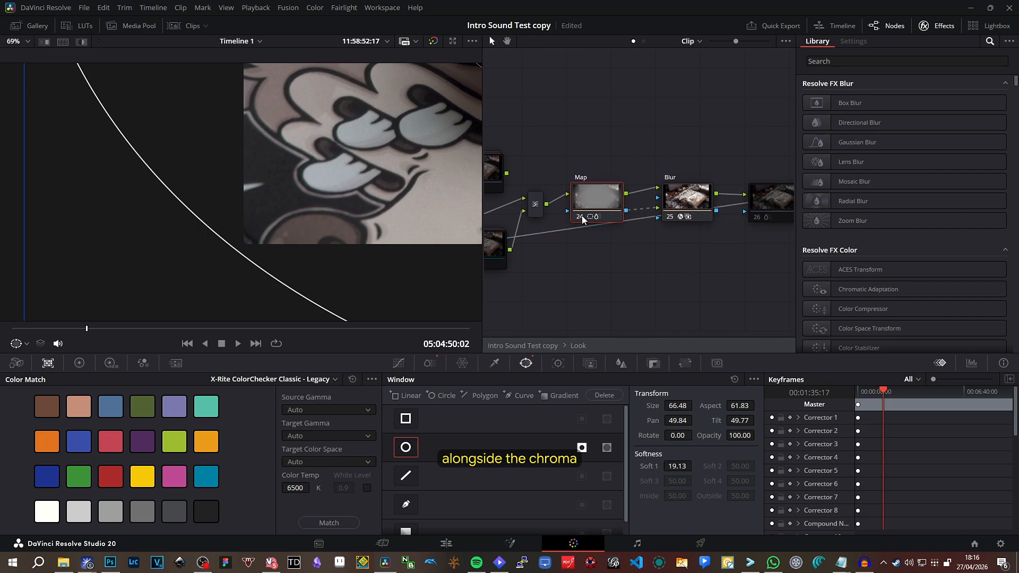
pyautogui.click(581, 216)
pyautogui.click(582, 215)
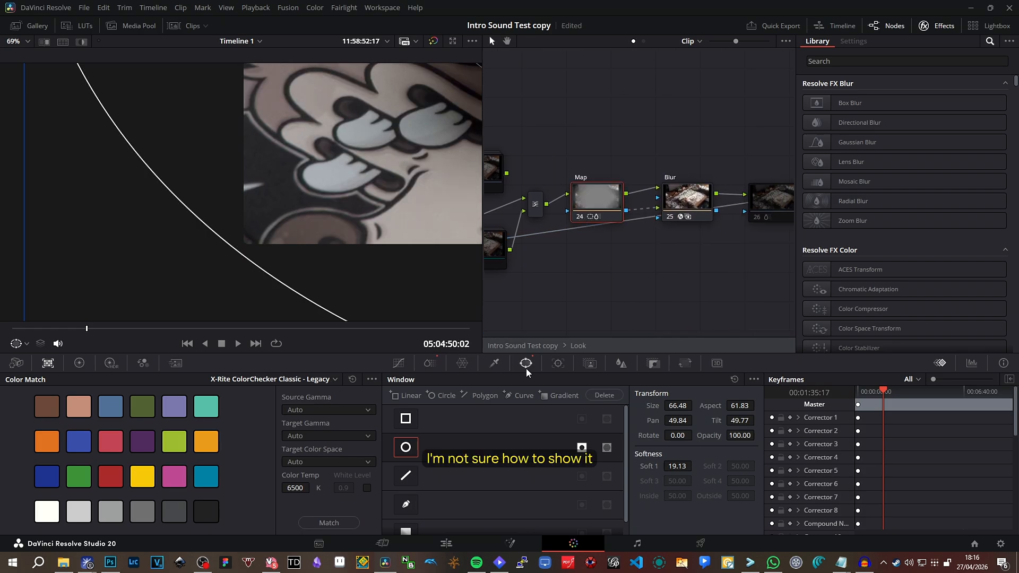
# Compare the blur toward the image's corner with the Blur node off and on, leaving it enabled.
pyautogui.scroll(-3, 336, 188)
pyautogui.scroll(-1, 336, 188)
pyautogui.moveTo(406, 91); pyautogui.dragTo(214, 252)
pyautogui.click(670, 216)
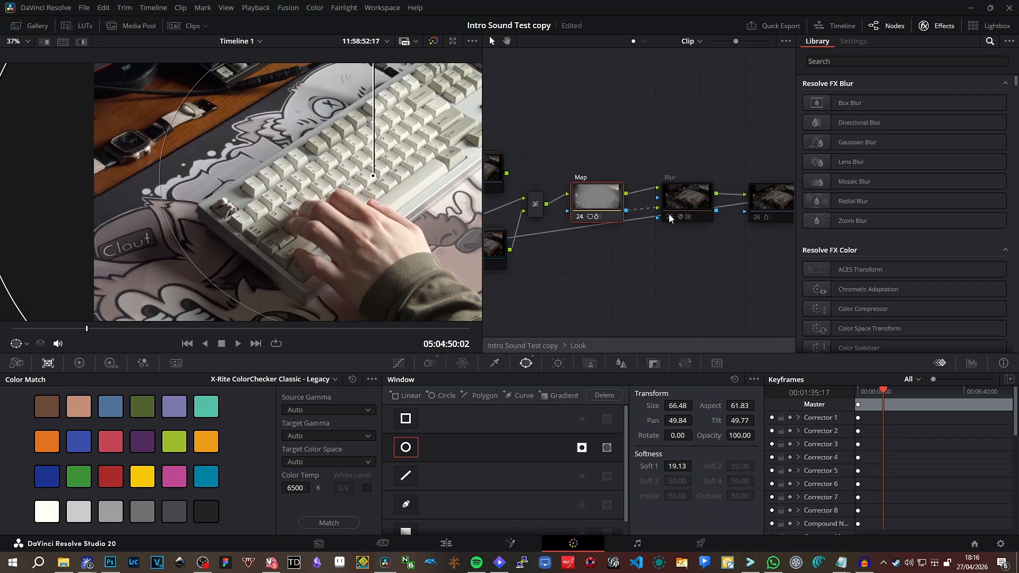
pyautogui.moveTo(128, 311); pyautogui.dragTo(234, 196)
pyautogui.scroll(2, 213, 225)
pyautogui.scroll(2, 213, 225)
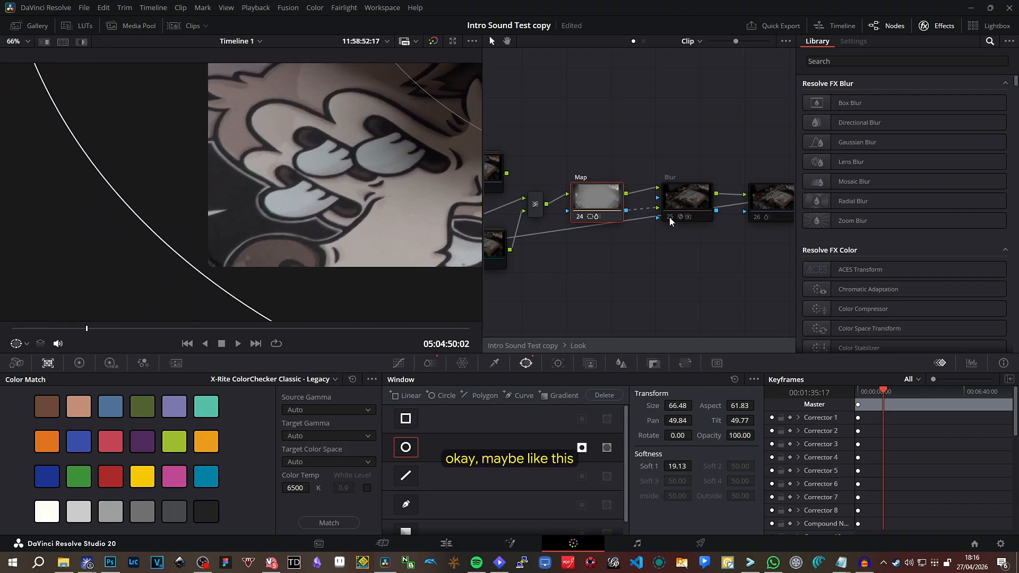
pyautogui.click(670, 217)
pyautogui.click(670, 216)
pyautogui.click(669, 216)
# Examine the artwork's edge blur in close-up with the Blur node off and on, keeping the node enabled.
pyautogui.scroll(2, 241, 251)
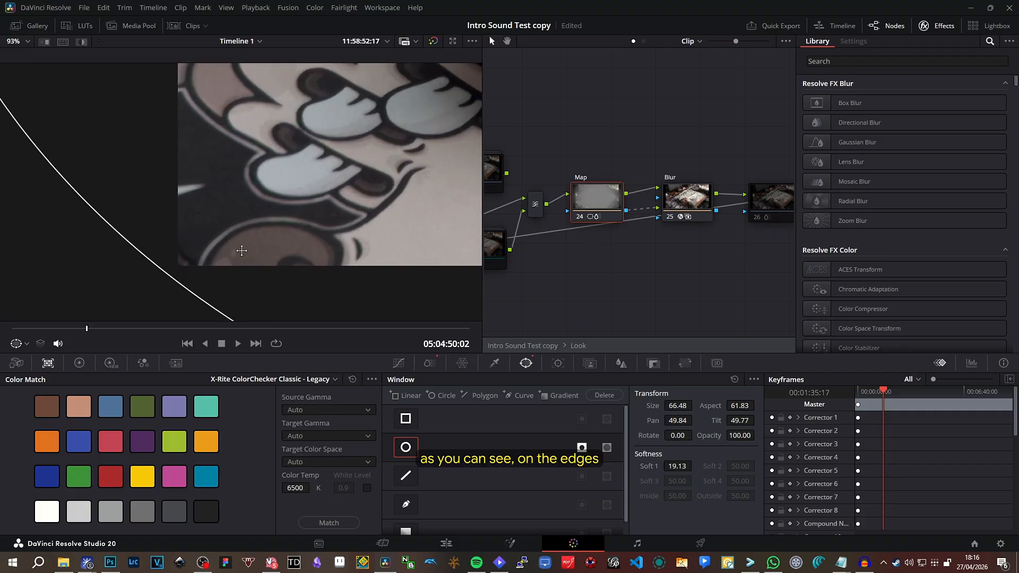
pyautogui.scroll(1, 241, 250)
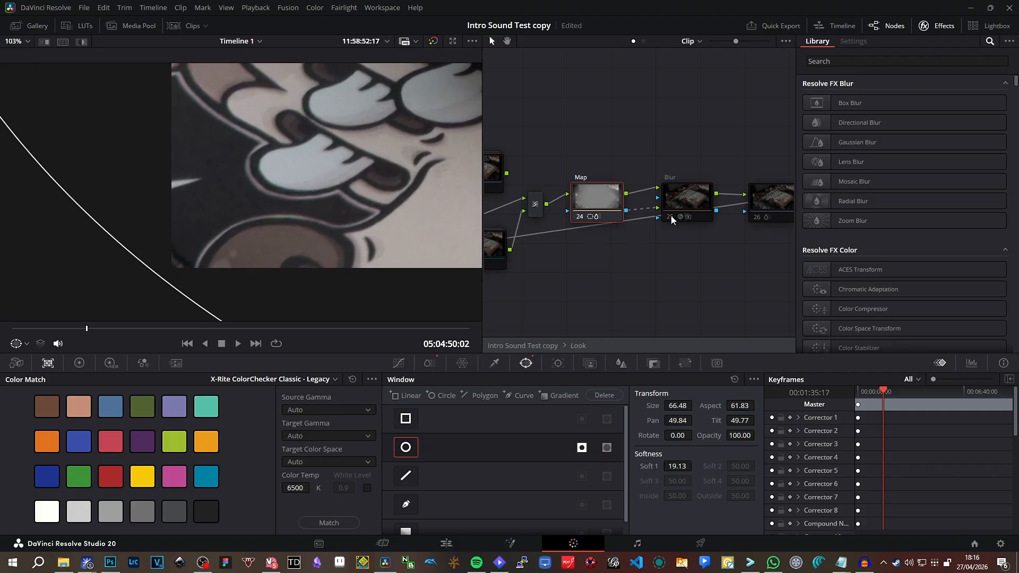
pyautogui.click(671, 215)
pyautogui.click(671, 215)
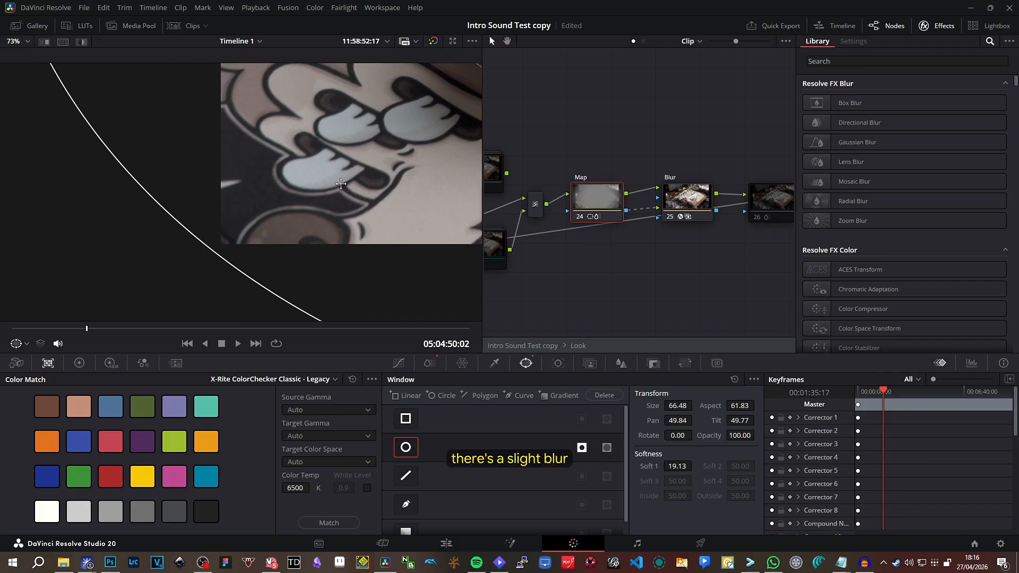
pyautogui.scroll(-6, 313, 205)
pyautogui.scroll(-4, 314, 206)
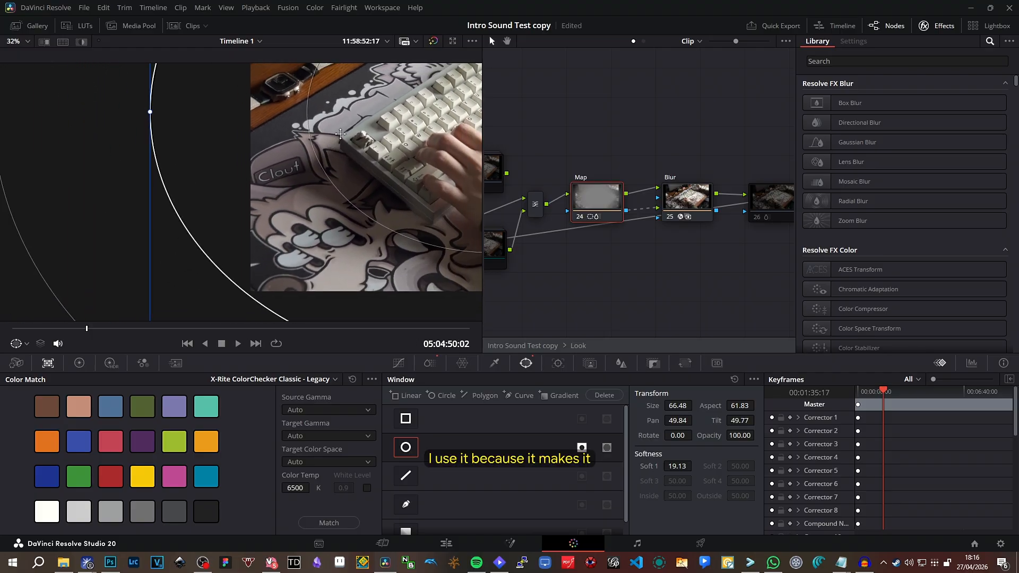
# Examine the edge blur around the keyboard shot together with the circular window and the Chroma, Map and Blur nodes.
pyautogui.moveTo(243, 205); pyautogui.dragTo(300, 141)
pyautogui.scroll(-4, 237, 96)
pyautogui.scroll(4, 237, 101)
pyautogui.moveTo(237, 100); pyautogui.dragTo(262, 106)
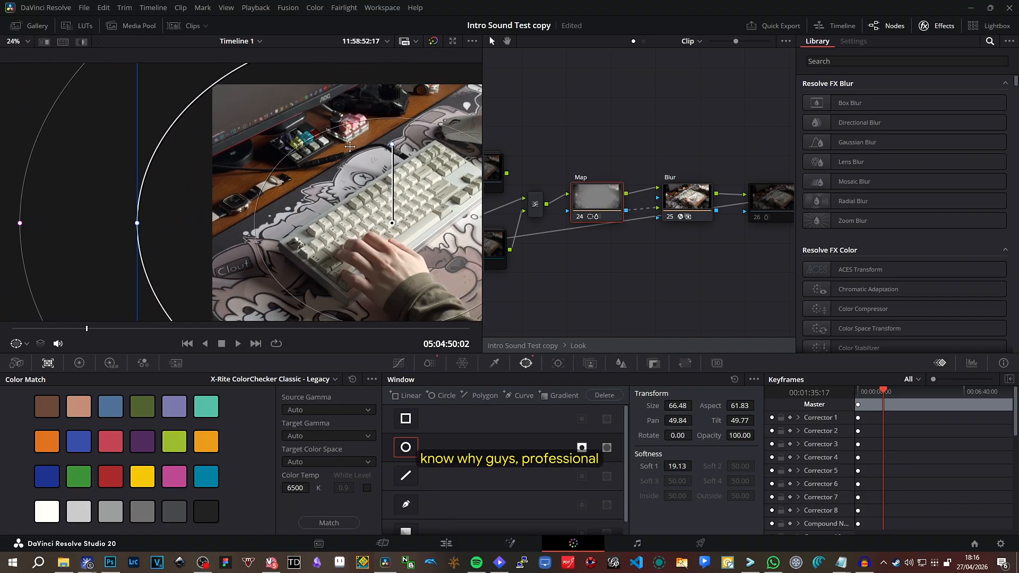
pyautogui.scroll(-2, 388, 151)
pyautogui.moveTo(388, 151); pyautogui.dragTo(278, 140)
pyautogui.scroll(1, 280, 155)
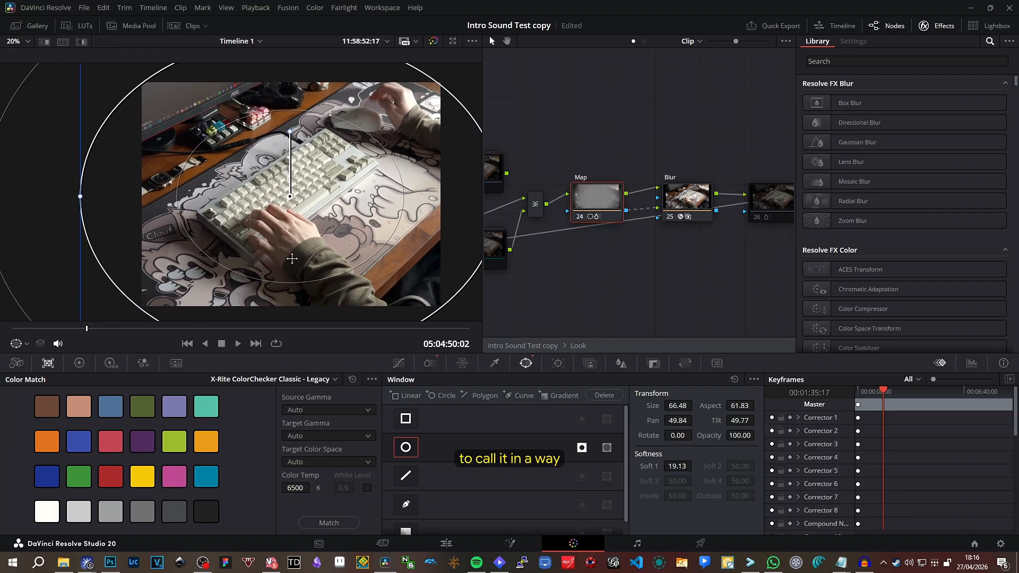
pyautogui.scroll(1, 148, 239)
pyautogui.moveTo(558, 224); pyautogui.dragTo(686, 237)
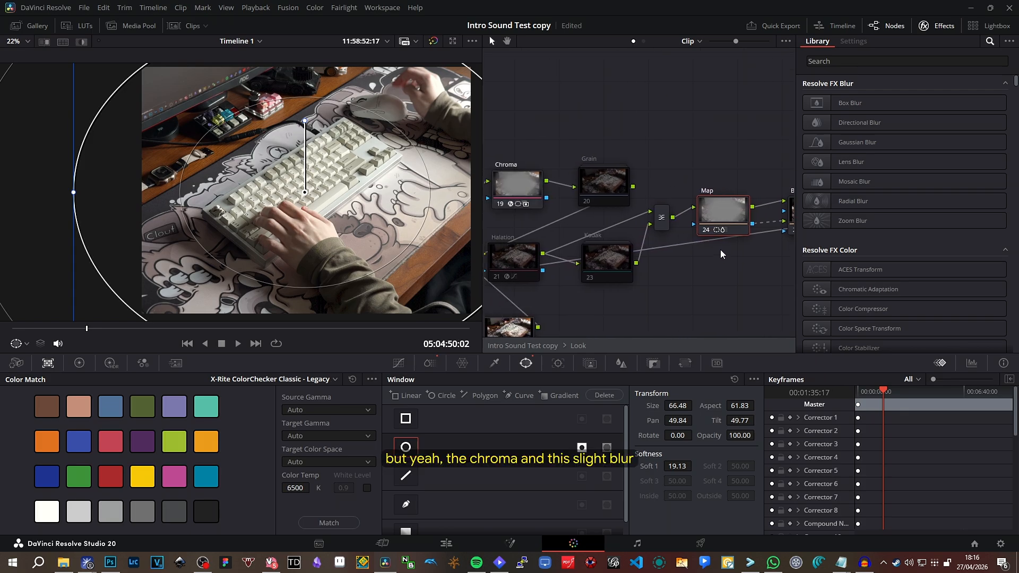
pyautogui.moveTo(700, 202); pyautogui.dragTo(586, 210)
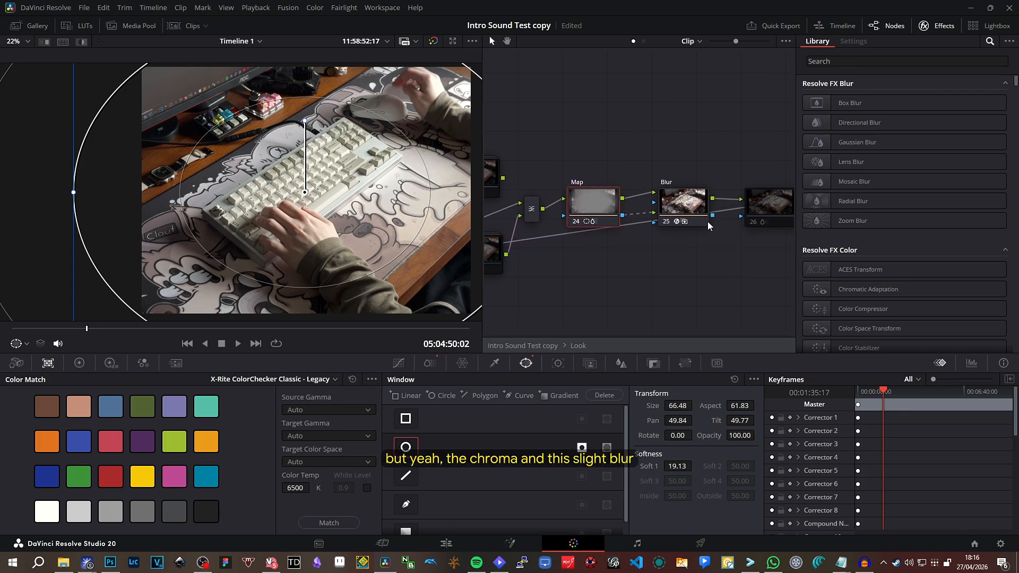
pyautogui.scroll(5, 303, 188)
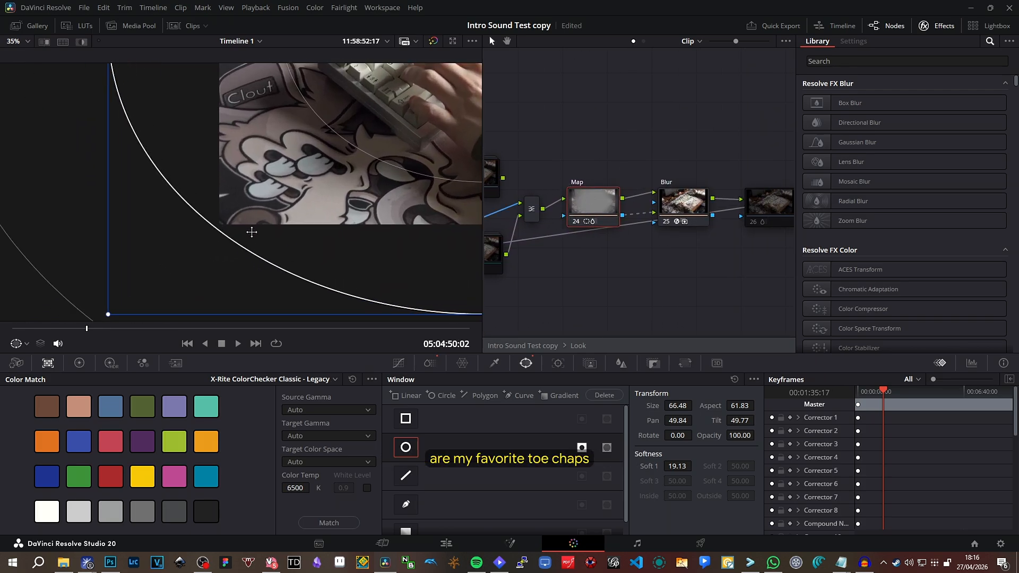
pyautogui.scroll(-3, 303, 188)
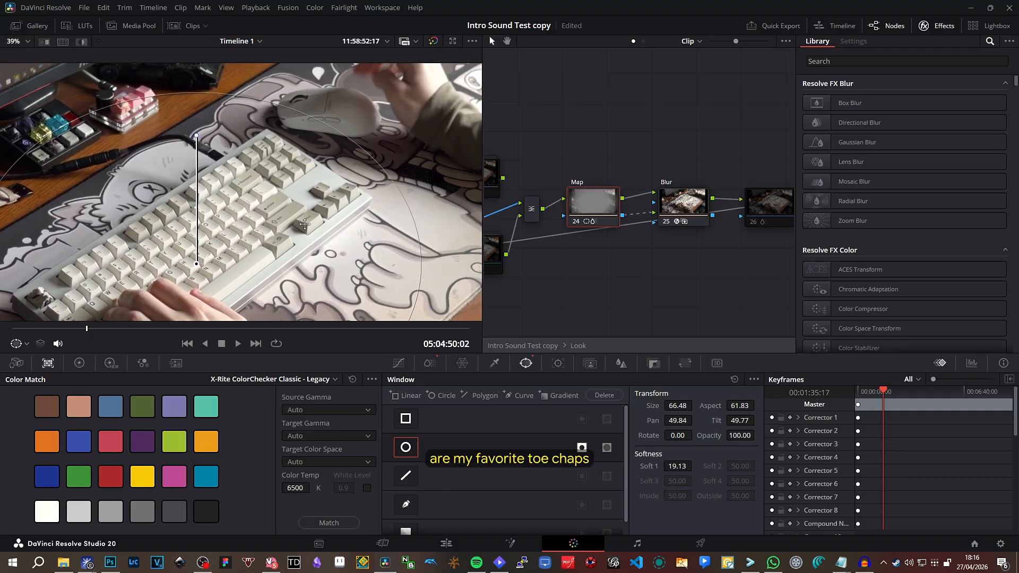
pyautogui.moveTo(319, 218); pyautogui.dragTo(273, 128)
pyautogui.moveTo(683, 207); pyautogui.dragTo(563, 233)
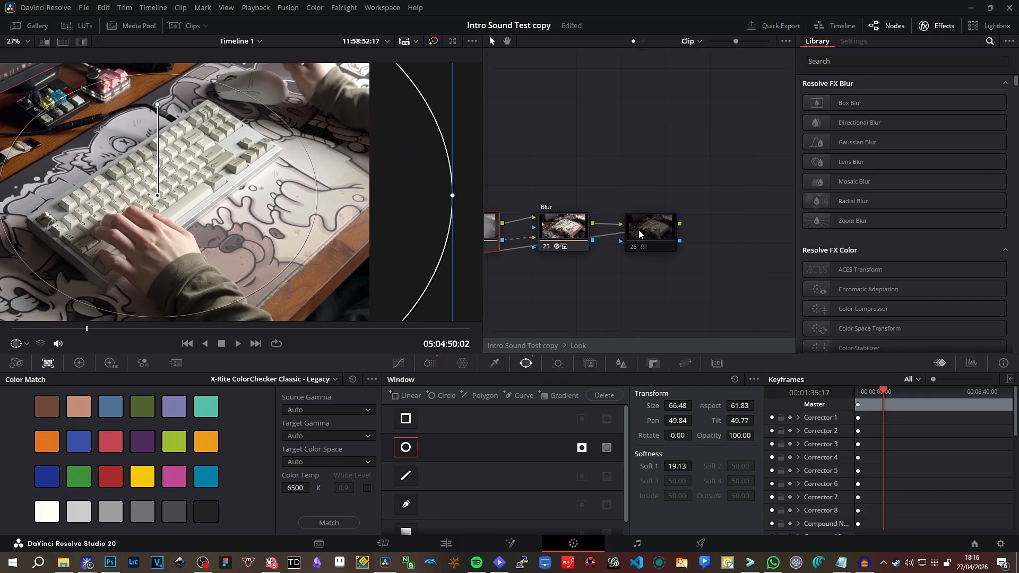
# Compare the image with and without node 26's ColorSlice red adjustment, leaving the node enabled.
pyautogui.click(640, 234)
pyautogui.scroll(-3, 197, 179)
pyautogui.click(459, 363)
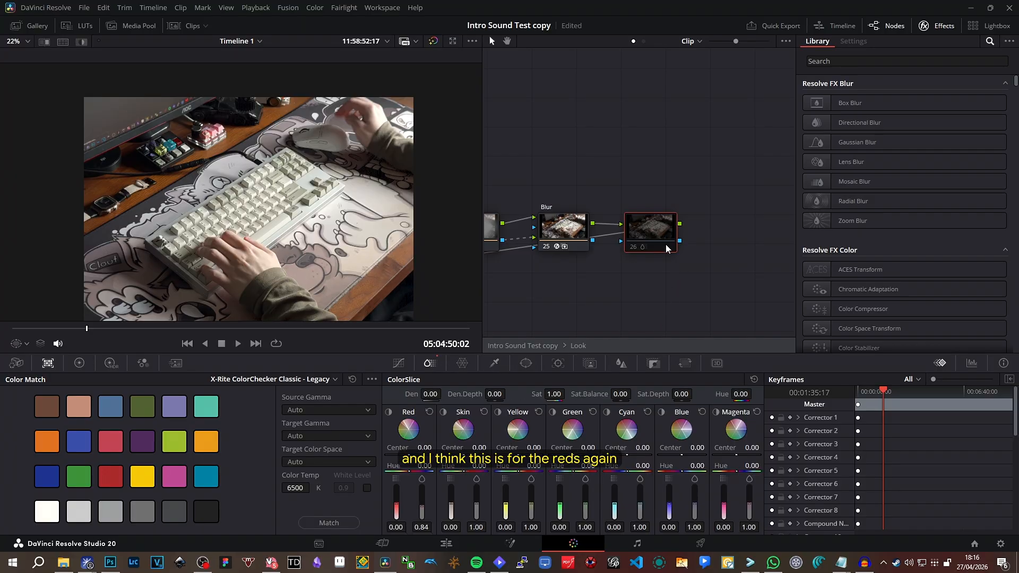
pyautogui.hotkey('ctrl', 'd')
pyautogui.hotkey('ctrl', 'd')
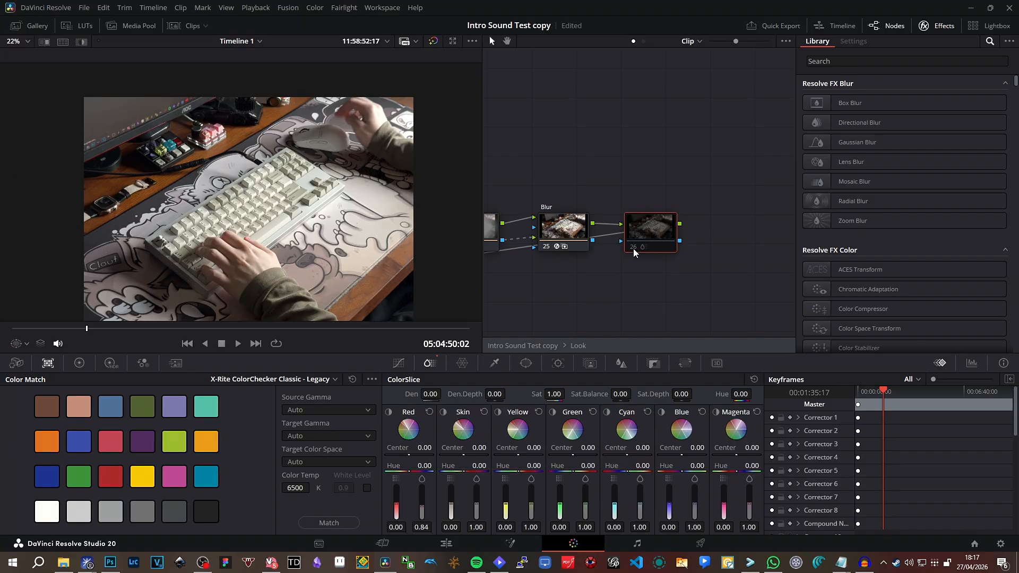
pyautogui.hotkey('ctrl', 'd')
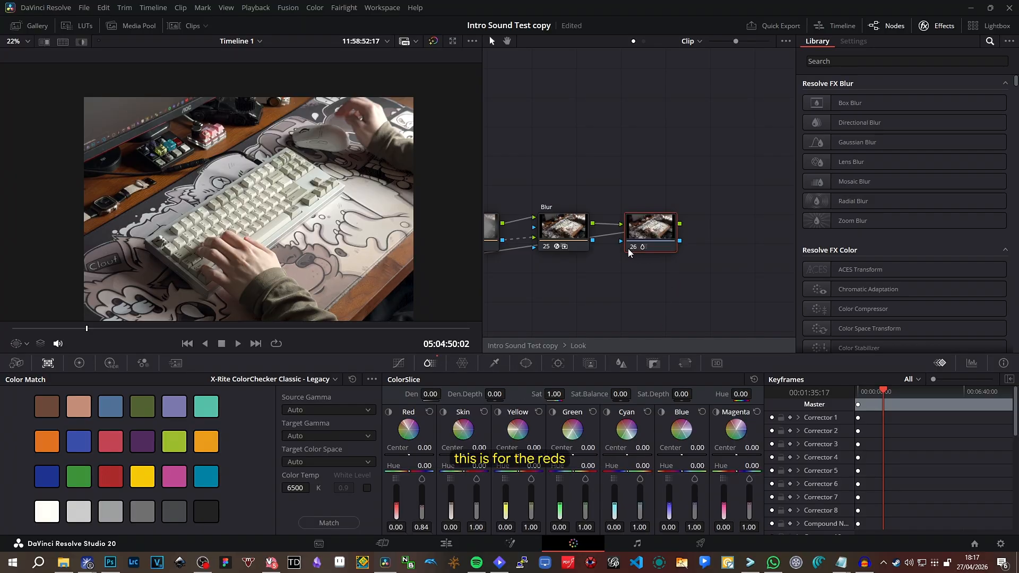
# Review the Sat node 12 in the node graph as the source of the strong reds.
pyautogui.moveTo(572, 180); pyautogui.dragTo(787, 182)
pyautogui.moveTo(537, 203); pyautogui.dragTo(767, 181)
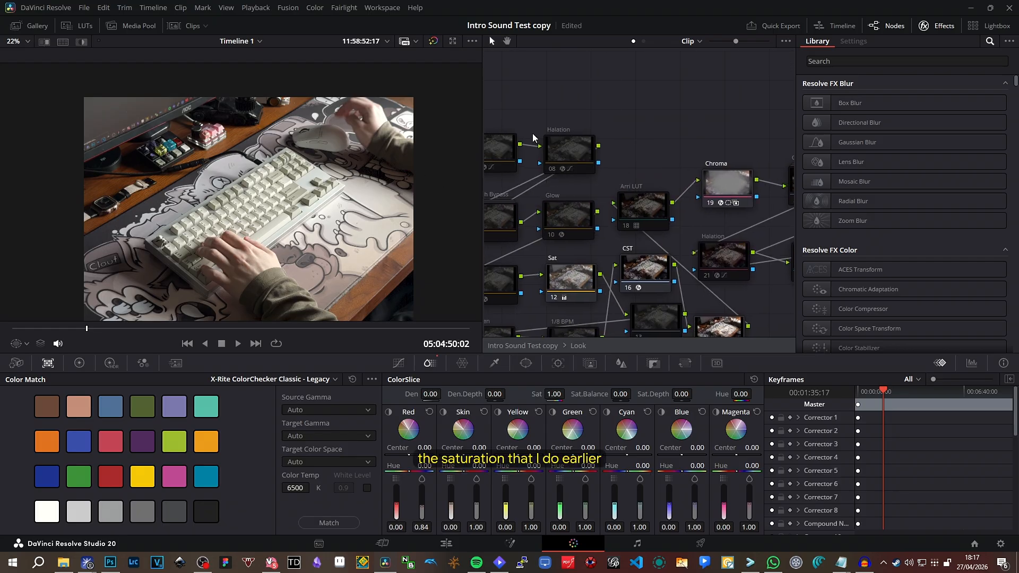
pyautogui.moveTo(596, 281); pyautogui.dragTo(566, 224)
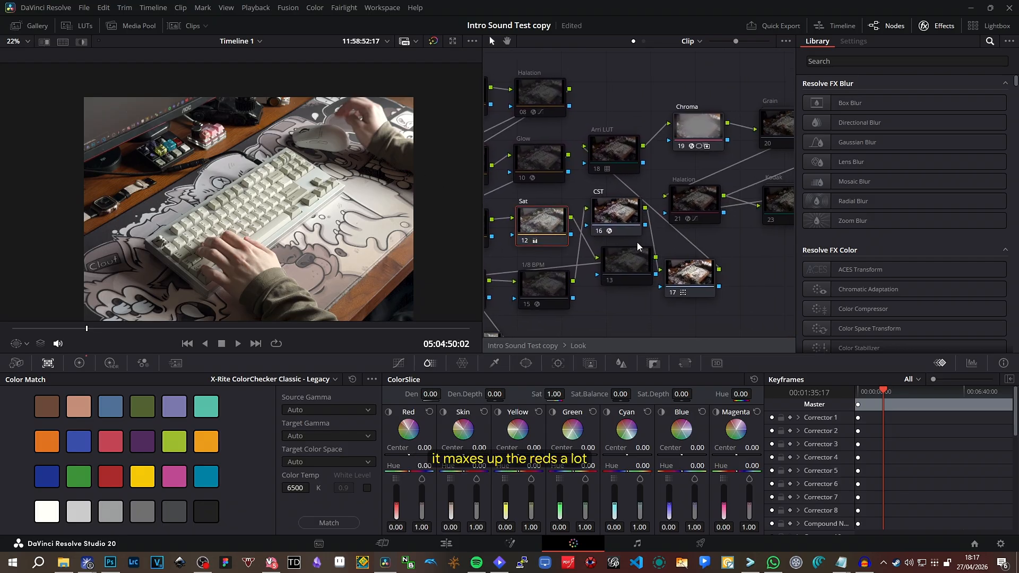
pyautogui.moveTo(743, 147); pyautogui.dragTo(469, 144)
pyautogui.moveTo(685, 166); pyautogui.dragTo(636, 179)
pyautogui.scroll(-1, 266, 306)
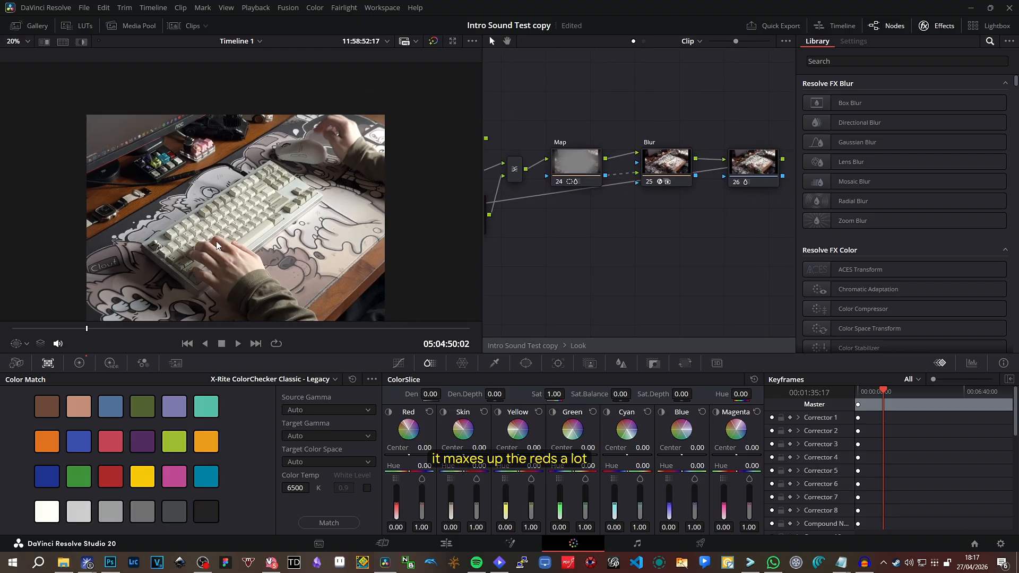
# Switch off node 26 at the end of the node graph to view the image without its red reduction.
pyautogui.moveTo(658, 217); pyautogui.dragTo(551, 217)
pyautogui.click(642, 169)
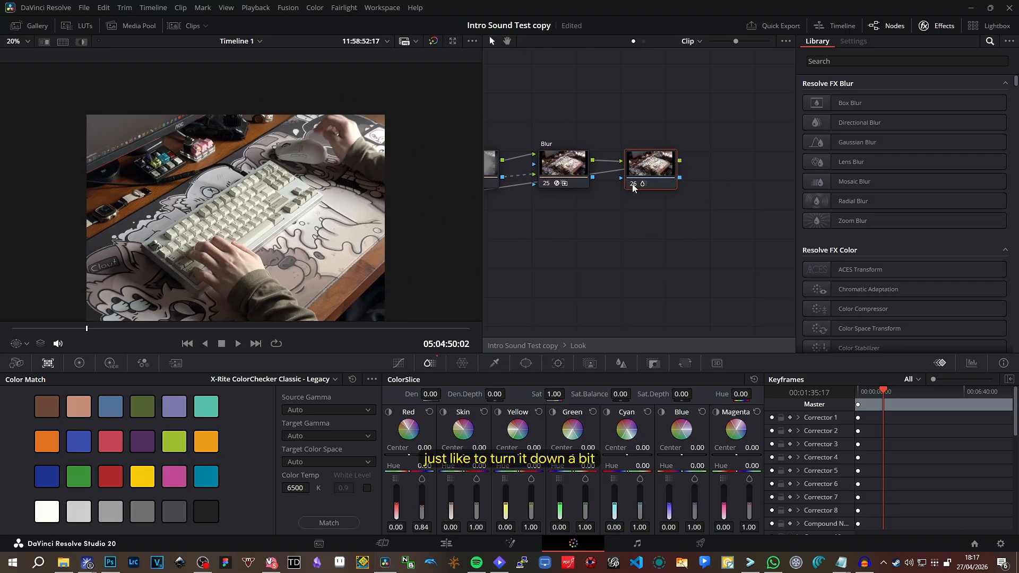
pyautogui.hotkey('ctrl', 'd')
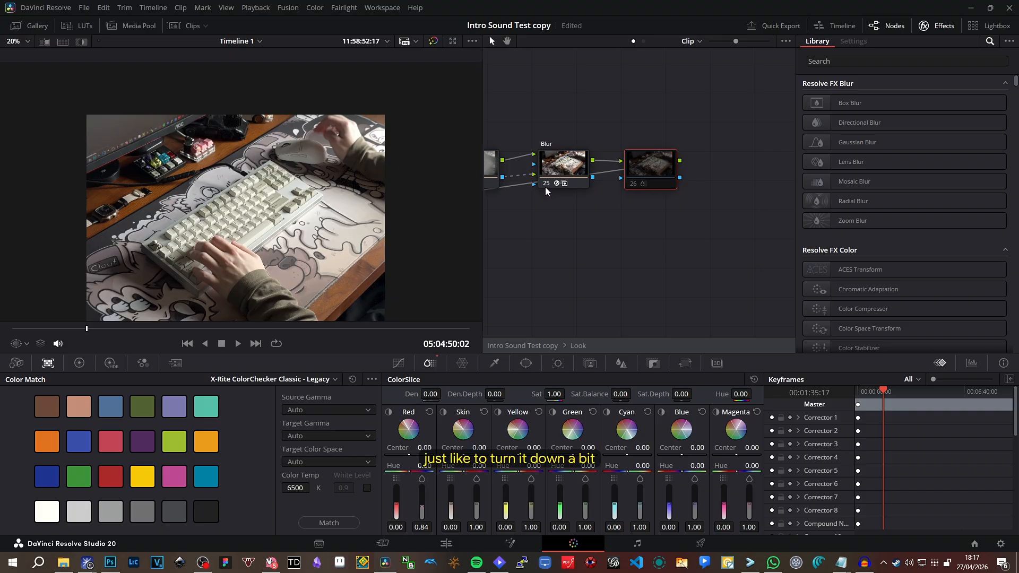
# Move the playhead to 05:06:06:16 and inspect the graded typing shot alongside its node graph.
pyautogui.moveTo(524, 228); pyautogui.dragTo(727, 199)
pyautogui.scroll(2, 204, 191)
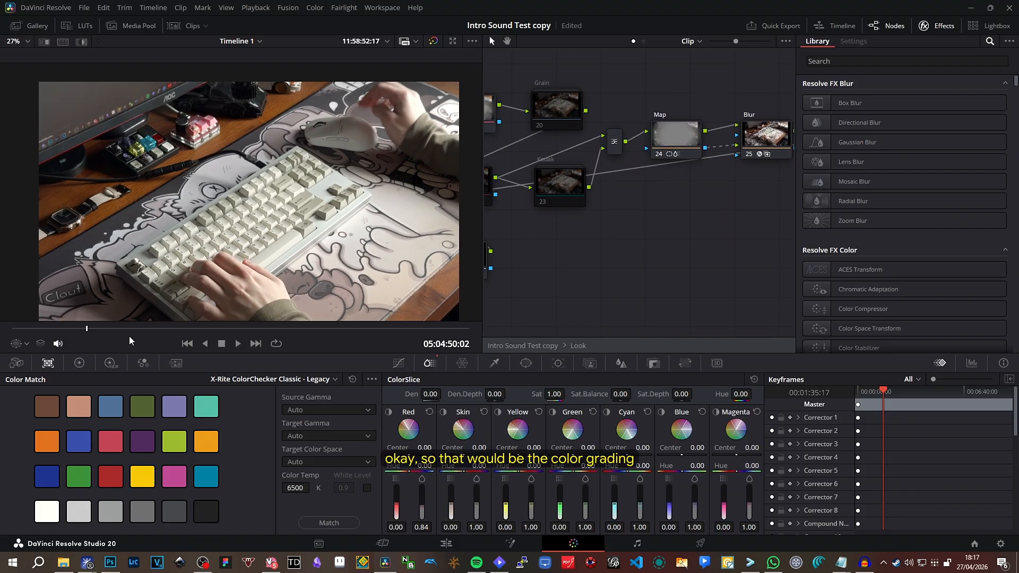
pyautogui.moveTo(93, 331); pyautogui.dragTo(147, 332)
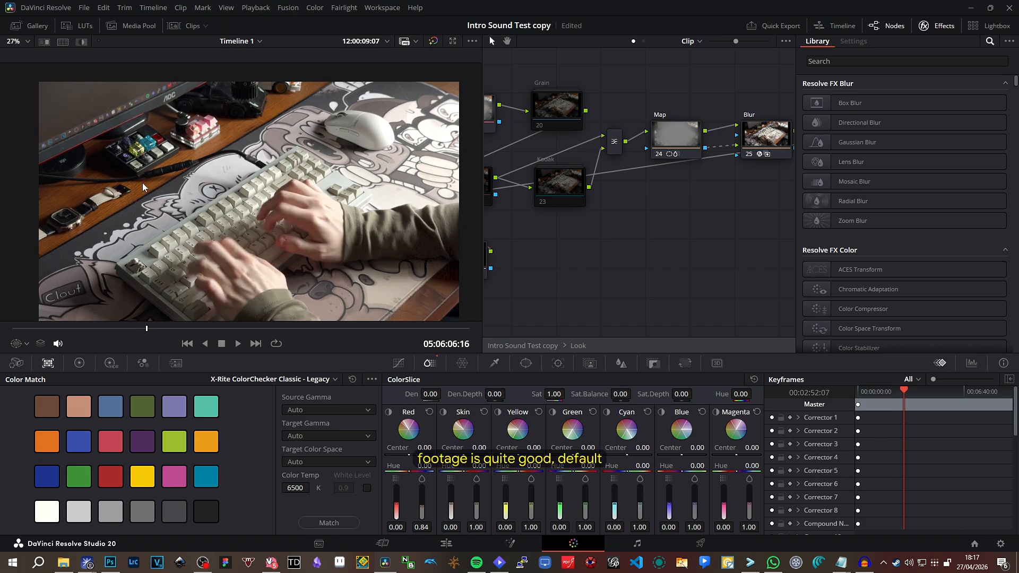
pyautogui.moveTo(138, 182); pyautogui.dragTo(400, 177)
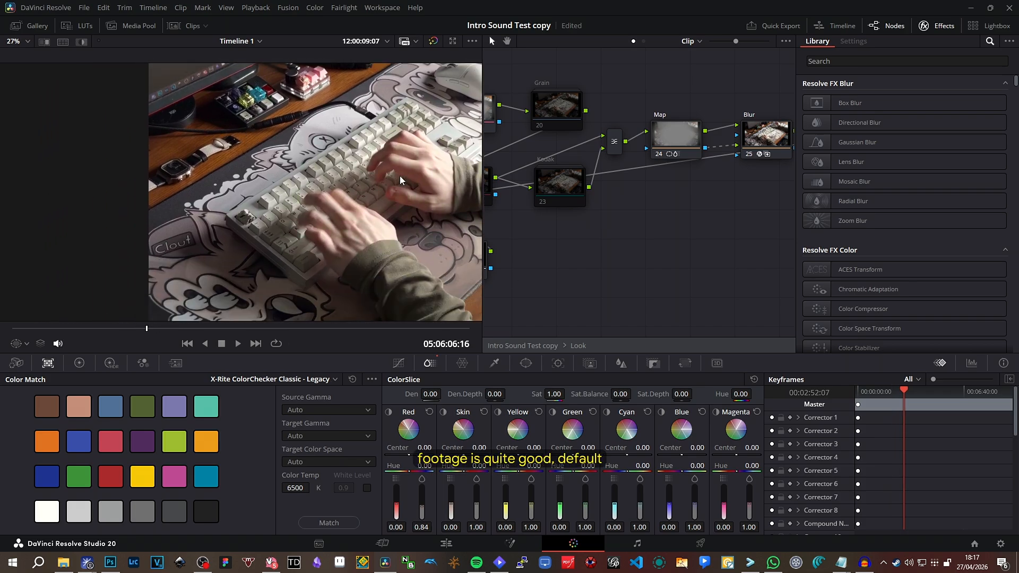
pyautogui.moveTo(525, 197); pyautogui.dragTo(687, 201)
pyautogui.moveTo(526, 166); pyautogui.dragTo(706, 170)
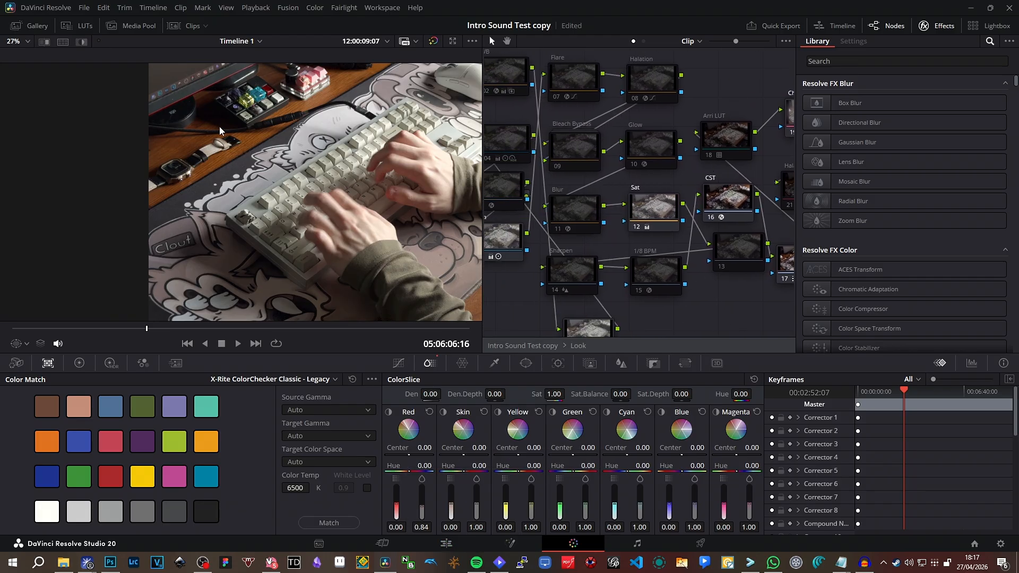
# Show the timeline's clip thumbnails, select clip 160 and copy clip 159's grade to it.
pyautogui.click(118, 28)
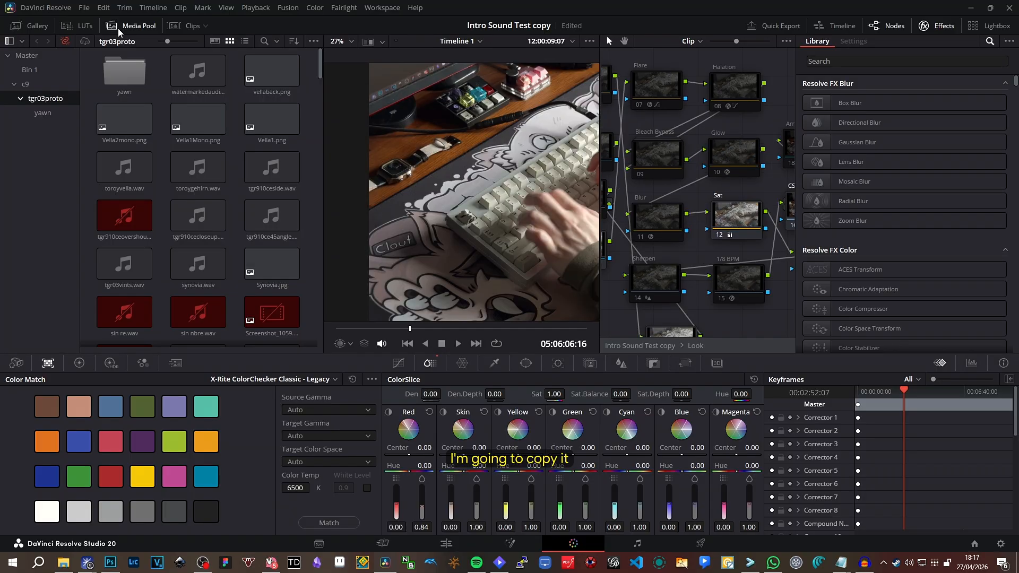
pyautogui.click(118, 27)
pyautogui.click(171, 28)
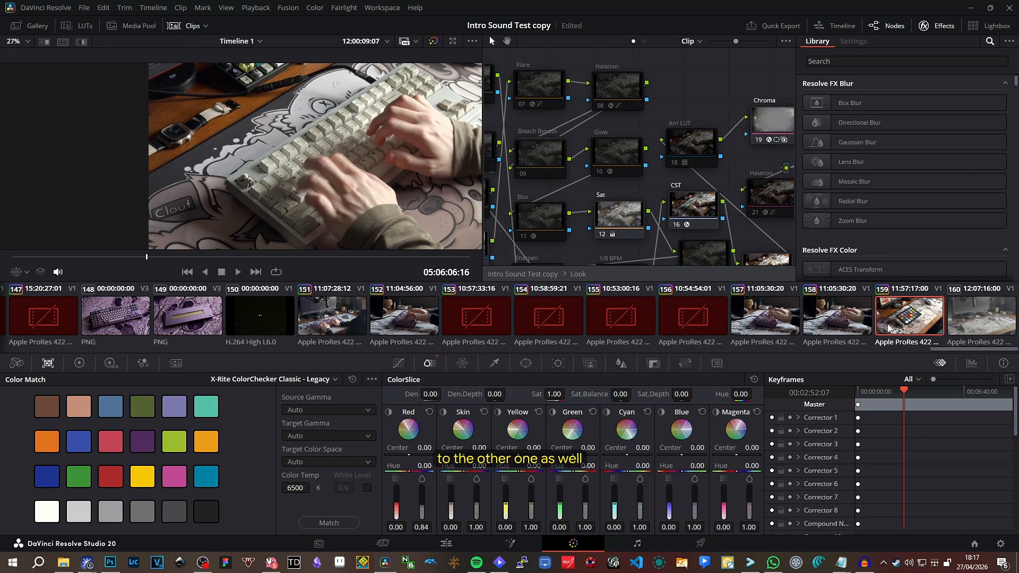
pyautogui.click(986, 319)
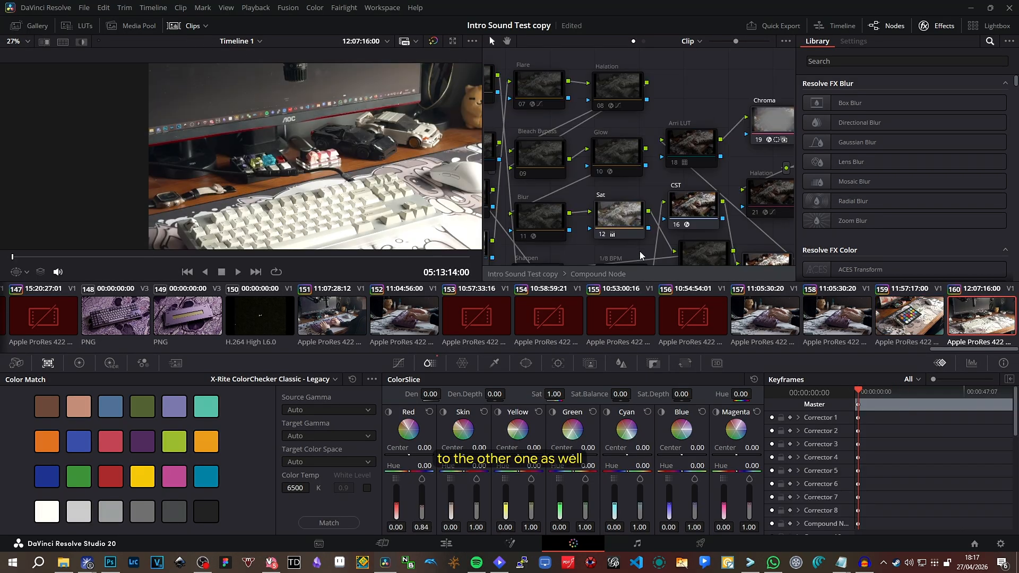
# Enable node 04 in clip 160's node graph to correct the shot's exposure.
pyautogui.moveTo(357, 172); pyautogui.dragTo(319, 158)
pyautogui.scroll(-3, 319, 158)
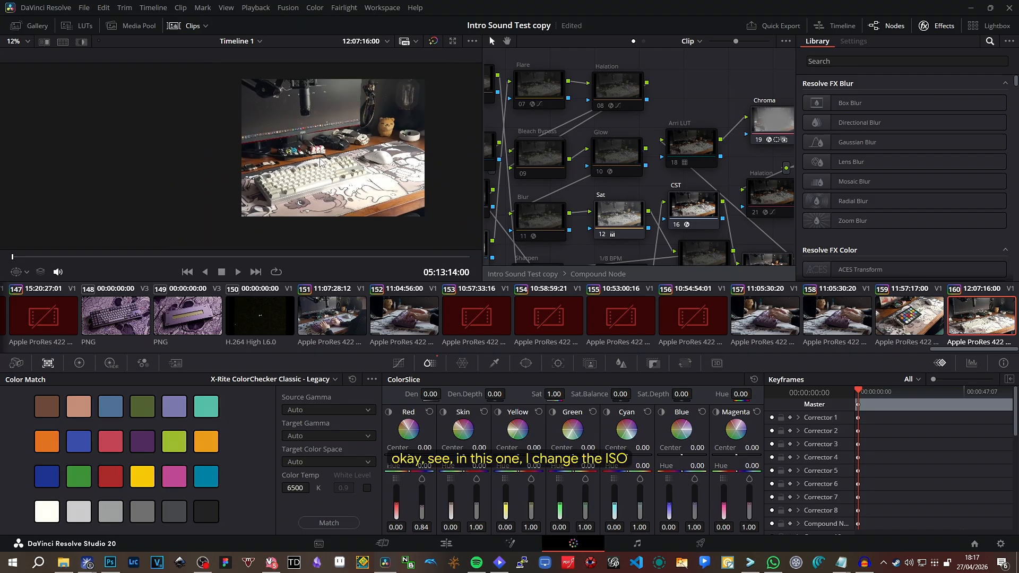
pyautogui.scroll(6, 319, 158)
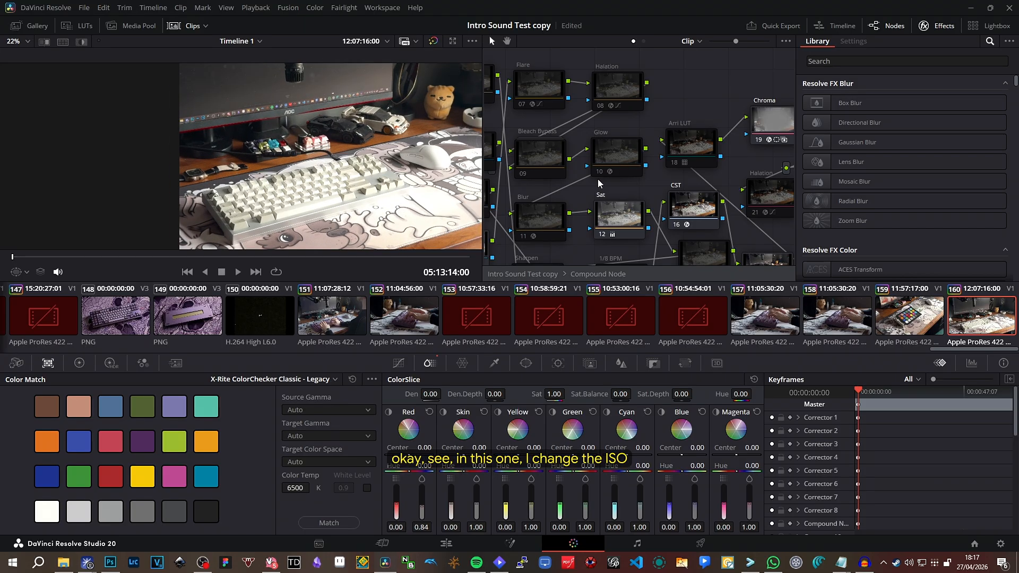
pyautogui.moveTo(584, 136); pyautogui.dragTo(709, 123)
pyautogui.moveTo(648, 163); pyautogui.dragTo(654, 147)
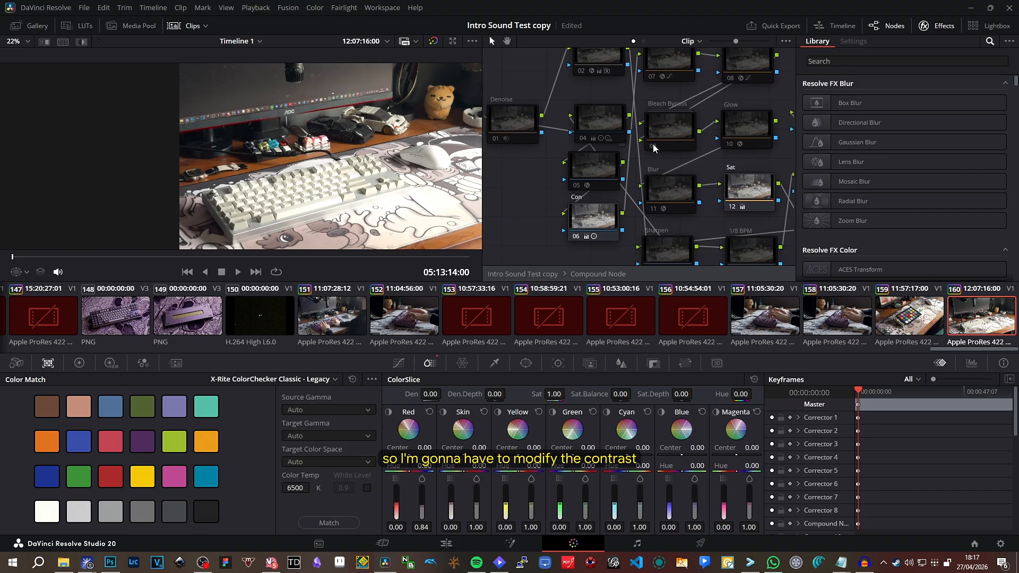
pyautogui.click(595, 159)
pyautogui.click(601, 323)
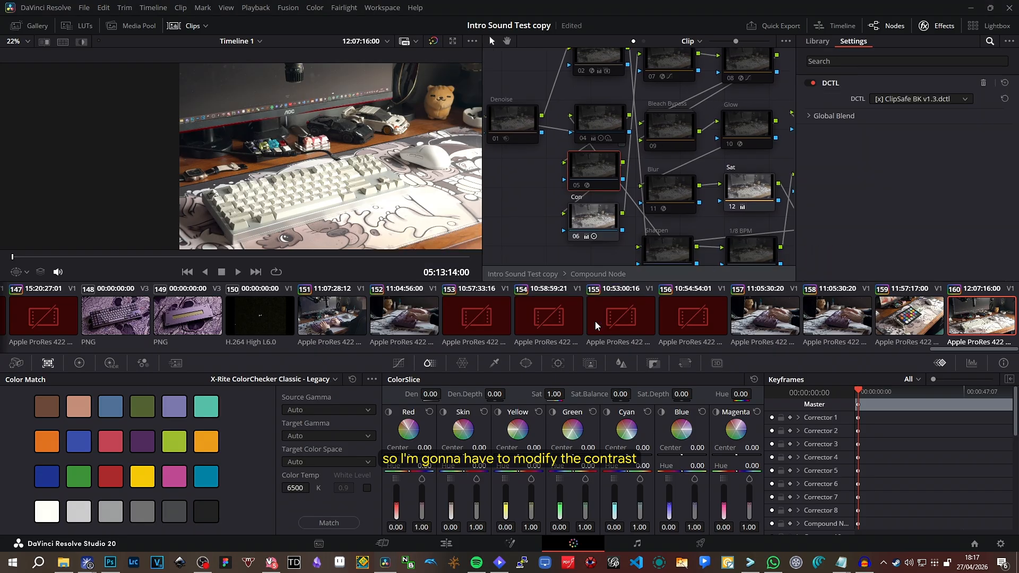
pyautogui.click(586, 138)
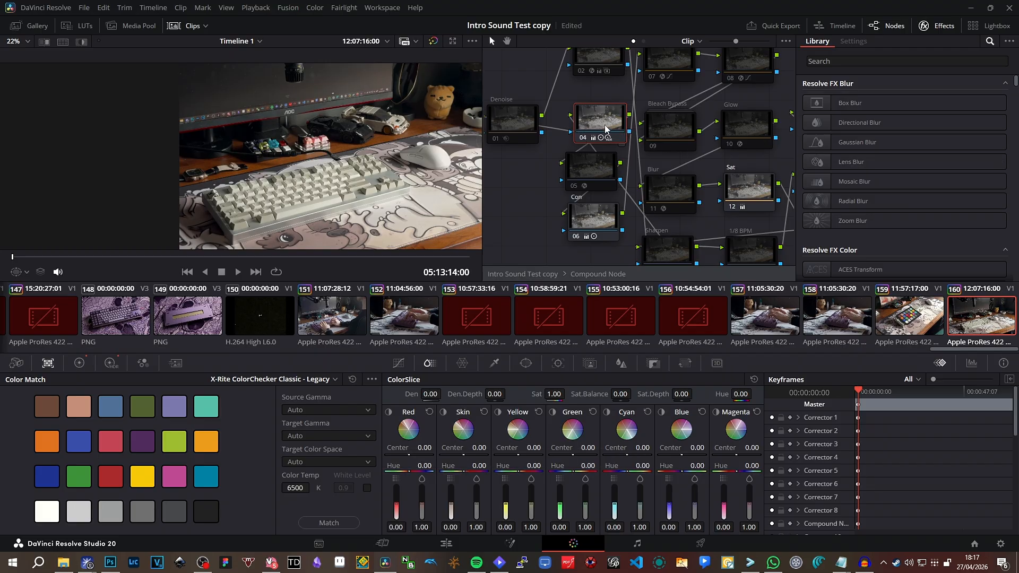
# Reset the Global HDR color wheel on node 04 and bring up its primaries color bars.
pyautogui.click(111, 363)
pyautogui.click(80, 363)
pyautogui.click(111, 363)
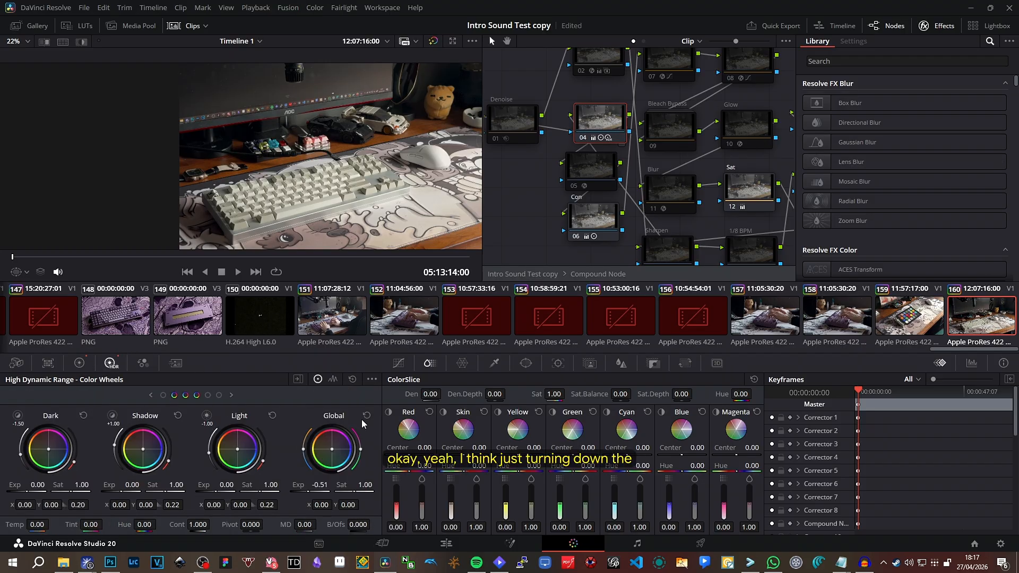
pyautogui.click(367, 416)
pyautogui.click(80, 363)
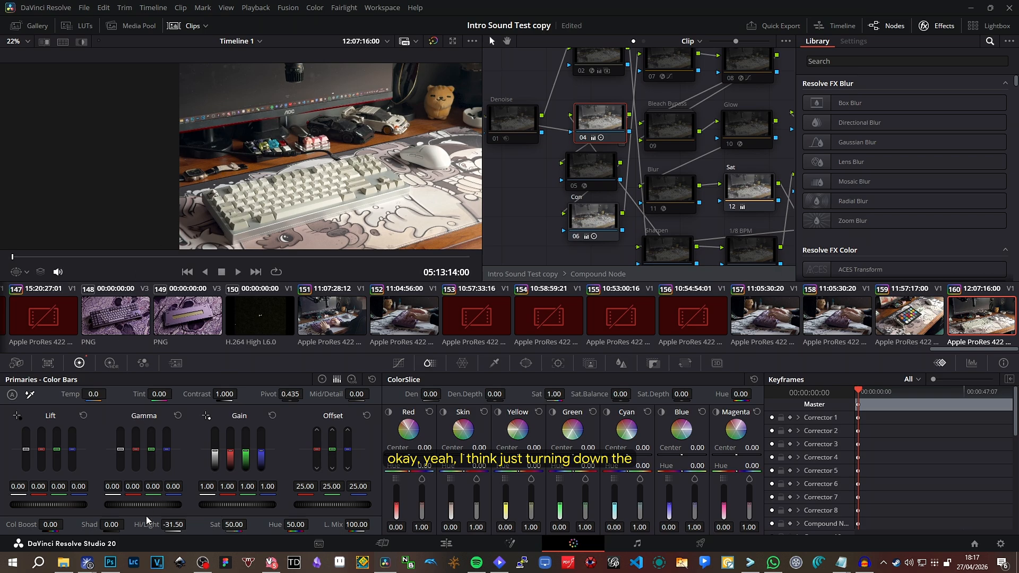
# Check clip 160's corrected image at several points up to 05:13:31:04, and switch to clip 159 for comparison.
pyautogui.scroll(-2, 276, 154)
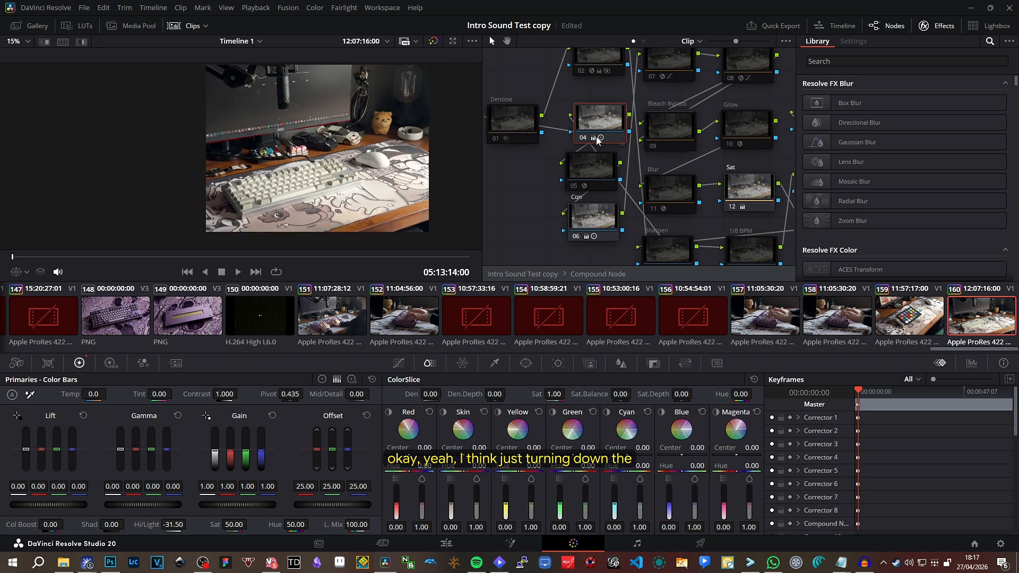
pyautogui.scroll(2, 292, 170)
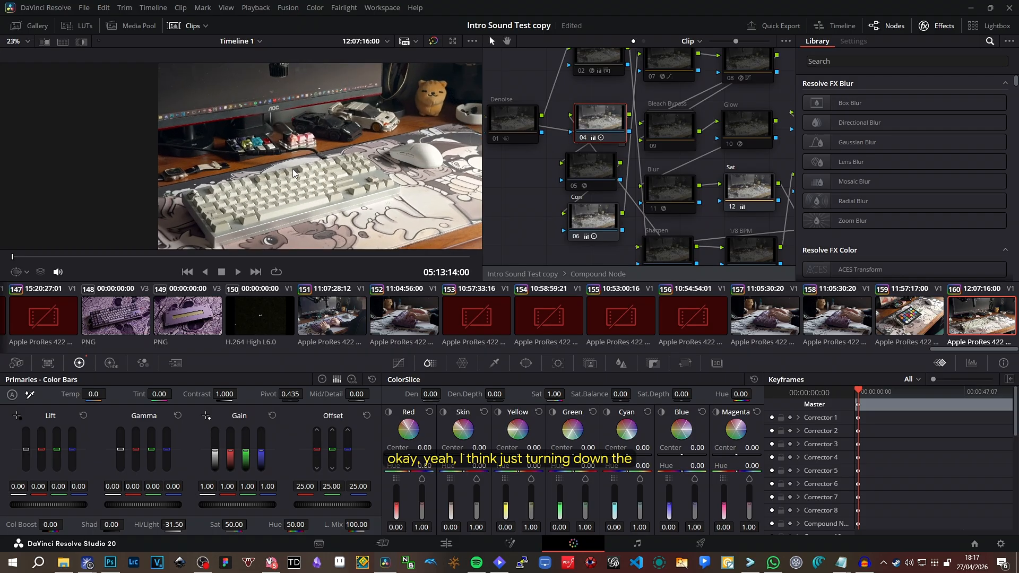
pyautogui.scroll(-2, 353, 132)
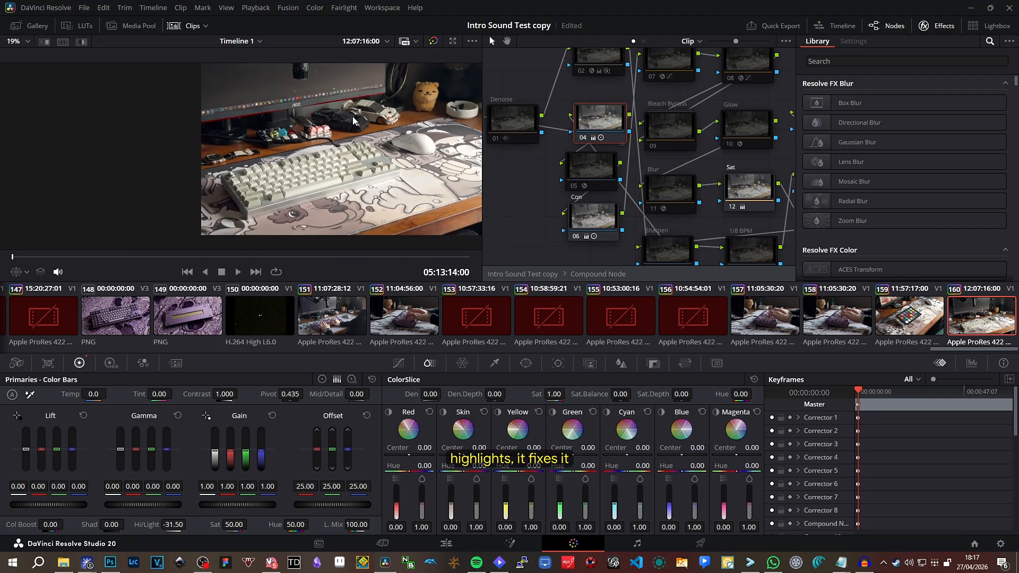
pyautogui.moveTo(352, 117); pyautogui.dragTo(329, 156)
pyautogui.click(78, 256)
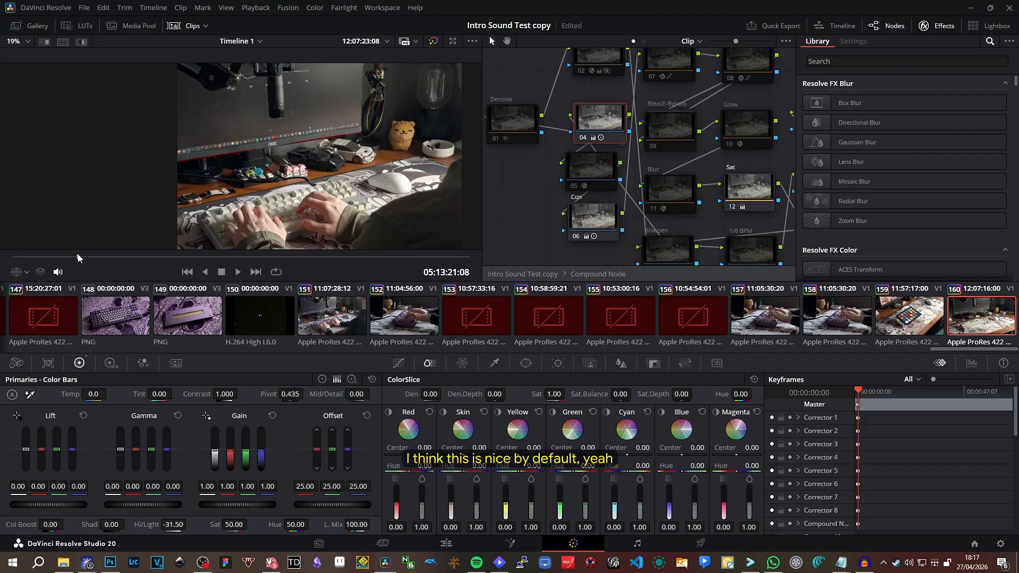
pyautogui.moveTo(77, 257); pyautogui.dragTo(125, 256)
pyautogui.scroll(-2, 234, 174)
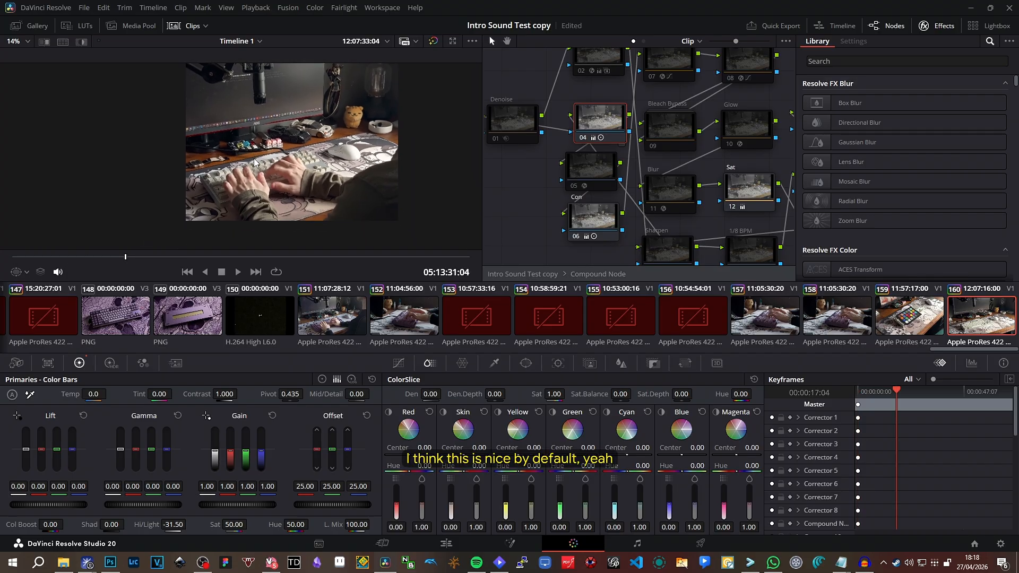
pyautogui.click(909, 319)
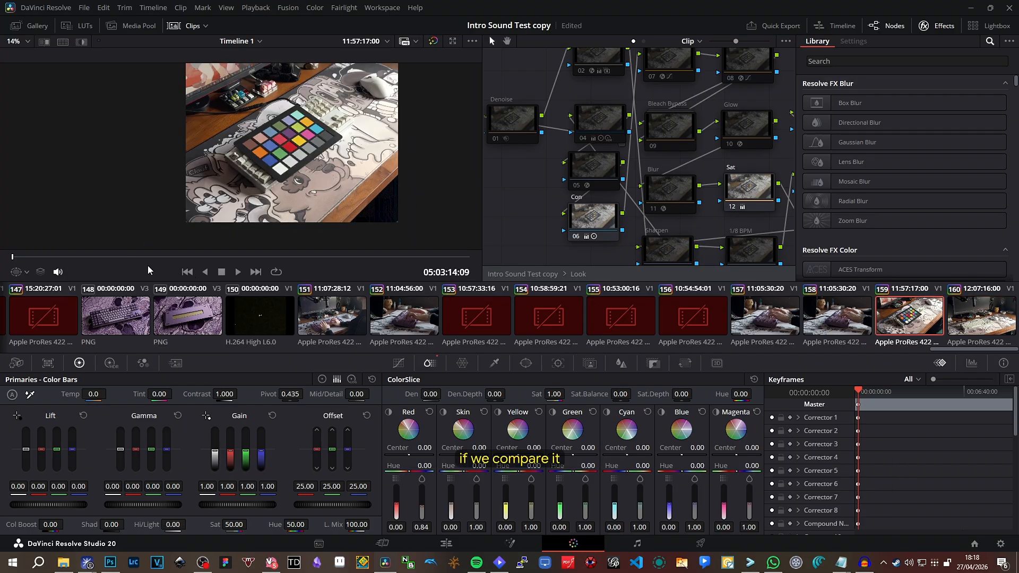
# Return to clip 160 and check its graded image at 05:13:33:01.
pyautogui.click(985, 323)
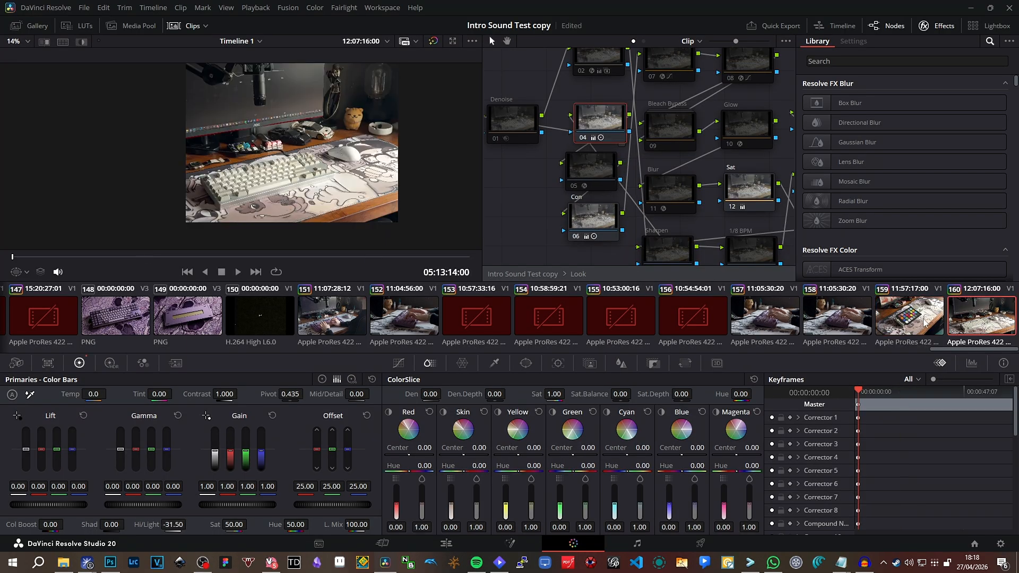
pyautogui.click(139, 256)
pyautogui.scroll(2, 199, 176)
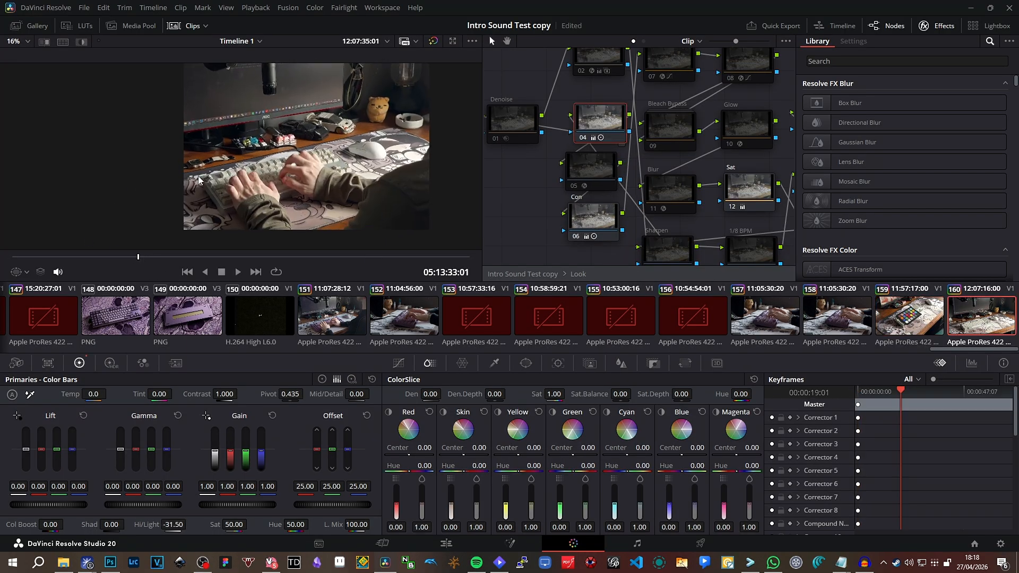
pyautogui.moveTo(295, 168); pyautogui.dragTo(285, 185)
# Bring up the Prism Blur settings of the Chroma node 19 and examine the effect in clip 160's image.
pyautogui.moveTo(740, 171); pyautogui.dragTo(528, 179)
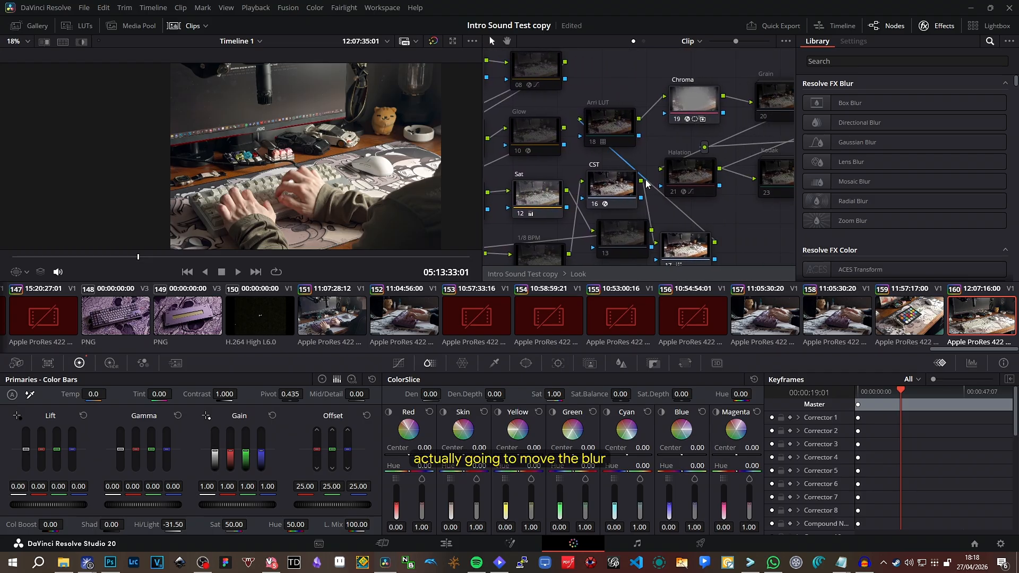
pyautogui.moveTo(647, 183); pyautogui.dragTo(599, 195)
pyautogui.click(646, 108)
pyautogui.scroll(-2, 297, 162)
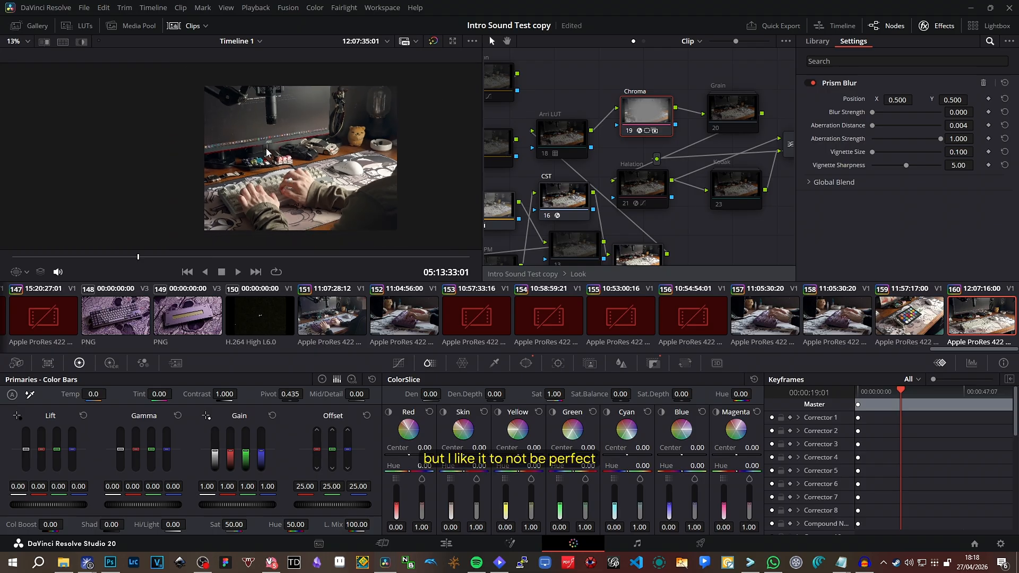
pyautogui.scroll(1, 229, 169)
pyautogui.moveTo(239, 144)
pyautogui.mouseDown()
pyautogui.moveTo(285, 167)
pyautogui.moveTo(287, 124)
pyautogui.moveTo(254, 158)
pyautogui.mouseUp()
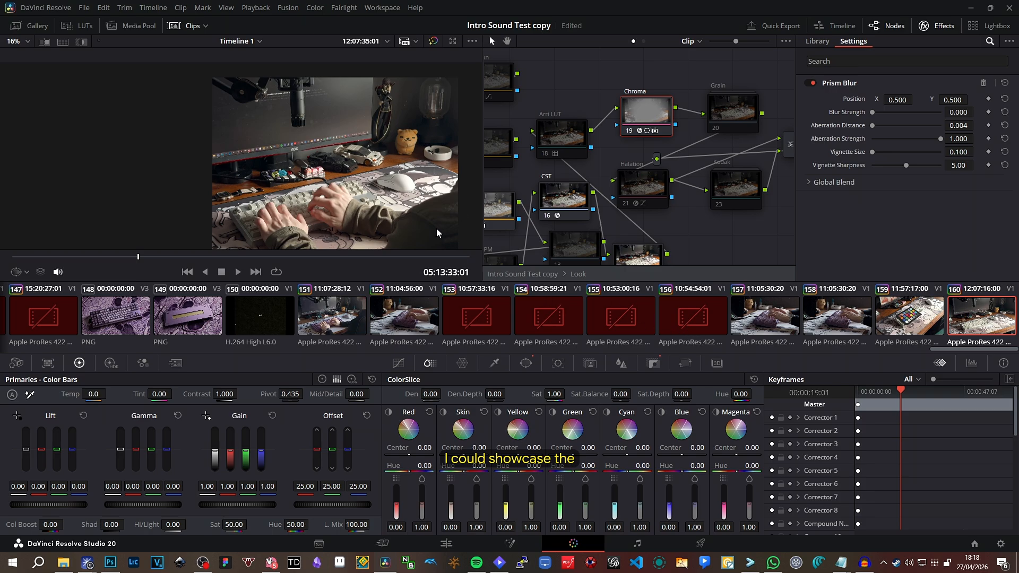
pyautogui.moveTo(437, 229); pyautogui.dragTo(409, 210)
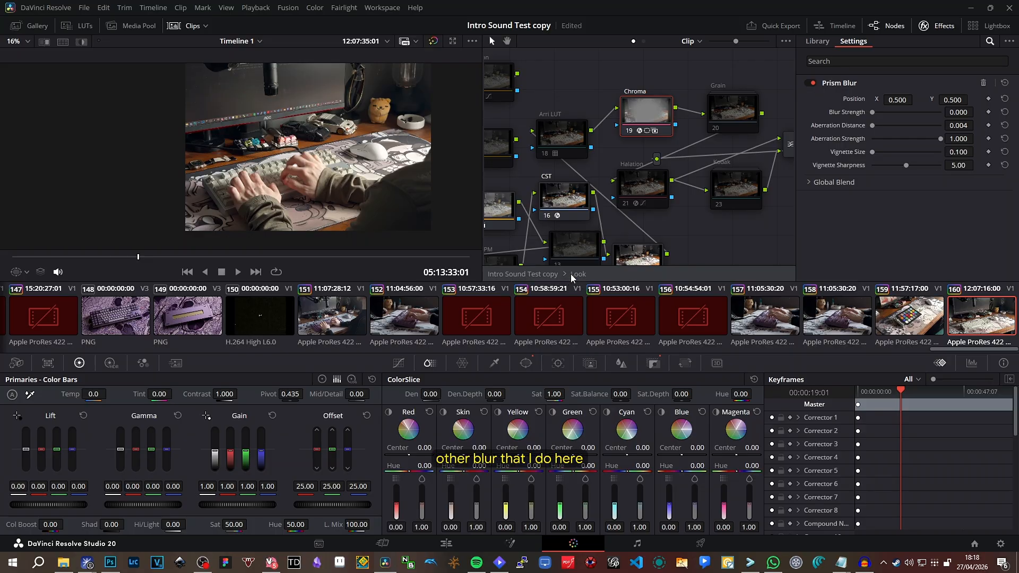
# Leave the Look compound node and enable the Blur node 03 in the outer node graph.
pyautogui.click(531, 273)
pyautogui.click(727, 94)
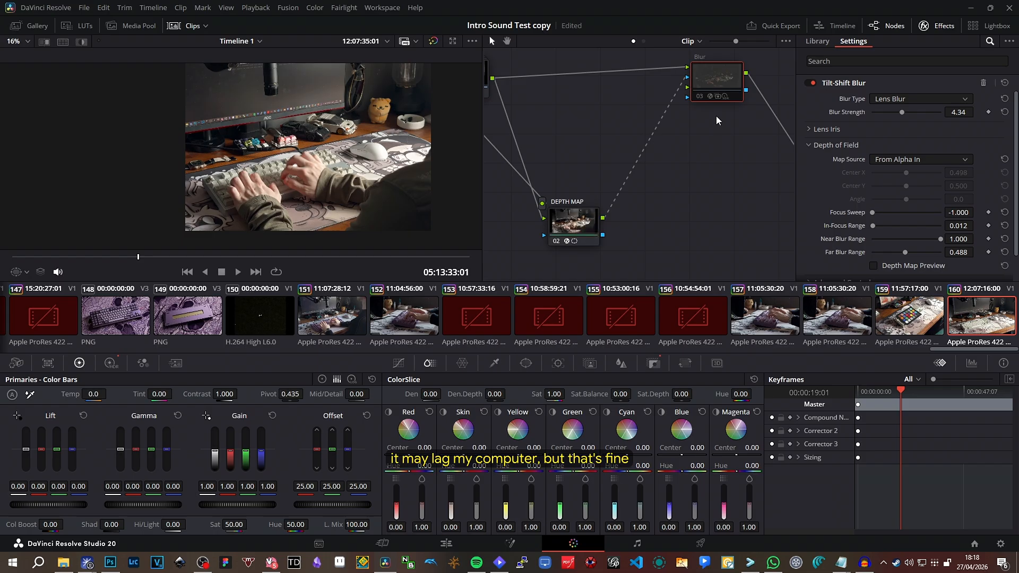
pyautogui.scroll(2, 371, 228)
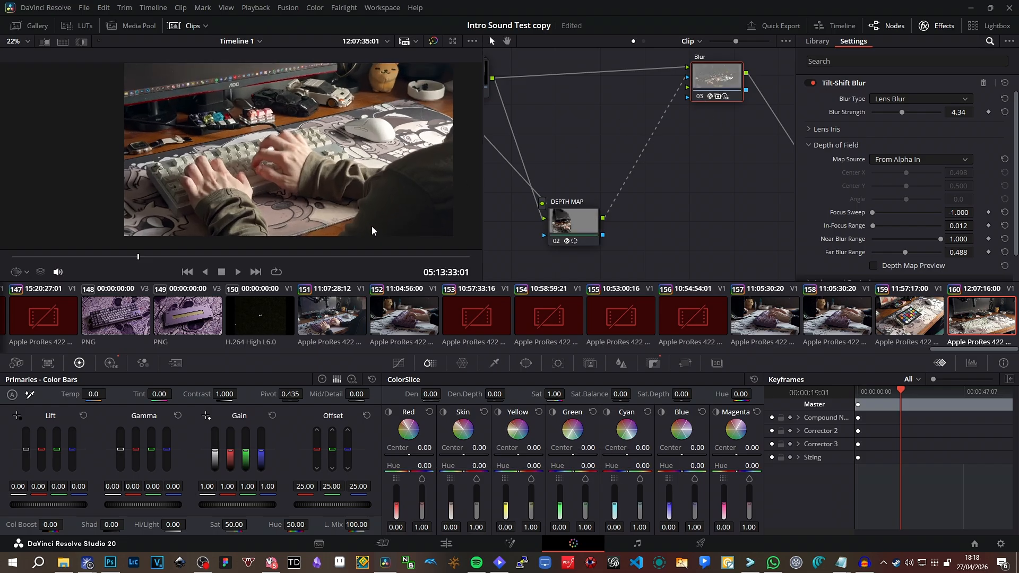
pyautogui.scroll(-2, 372, 230)
# Reshape the curve window on the DEPTH MAP node so that it encloses only the shoulder.
pyautogui.click(552, 234)
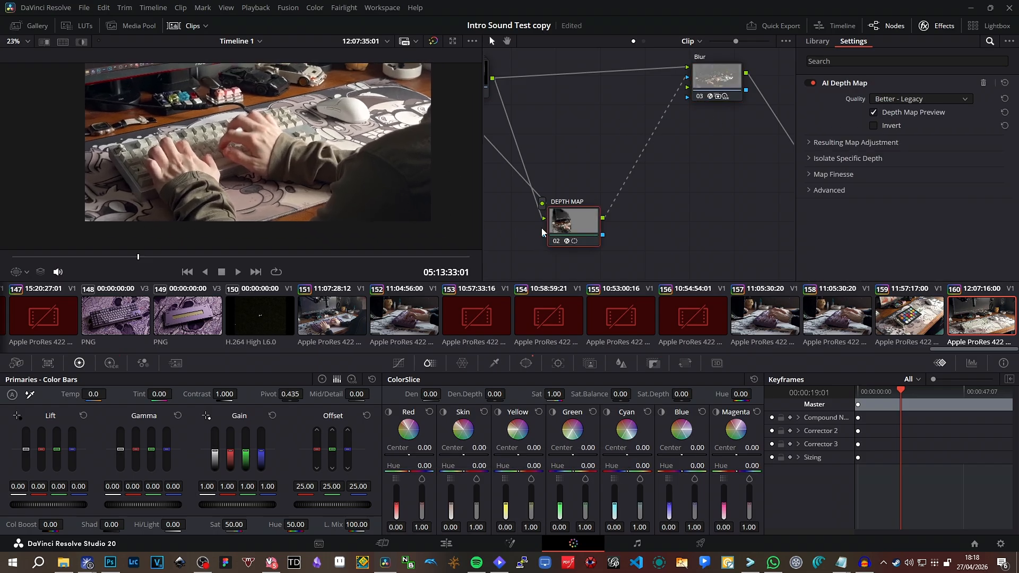
pyautogui.click(526, 364)
pyautogui.scroll(-1, 267, 121)
pyautogui.moveTo(267, 121); pyautogui.dragTo(262, 155)
pyautogui.moveTo(179, 150); pyautogui.dragTo(336, 178)
pyautogui.moveTo(304, 89); pyautogui.dragTo(397, 140)
pyautogui.moveTo(275, 97); pyautogui.dragTo(290, 187)
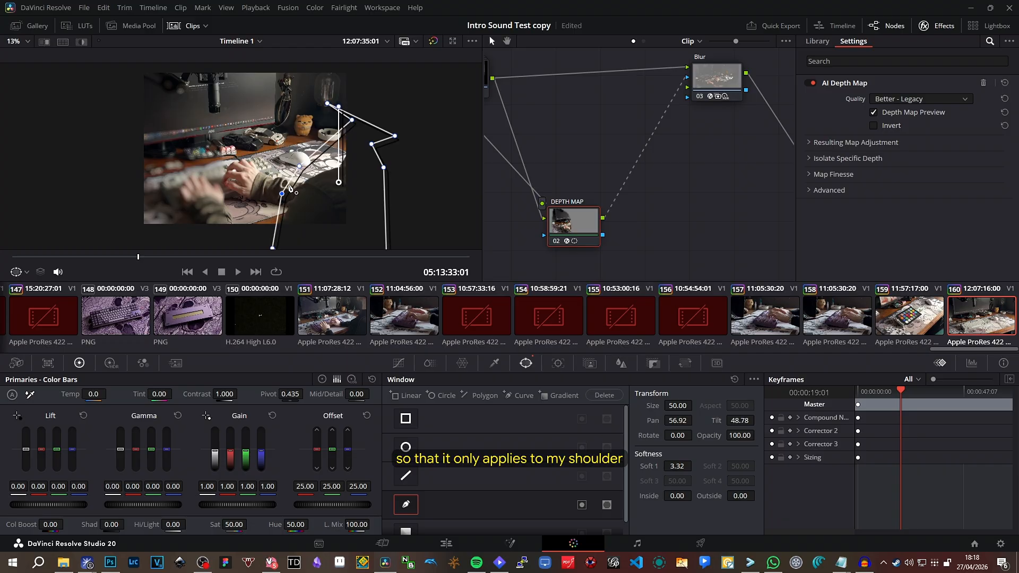
pyautogui.moveTo(353, 121); pyautogui.dragTo(363, 140)
pyautogui.moveTo(327, 104); pyautogui.dragTo(392, 142)
pyautogui.scroll(2, 254, 173)
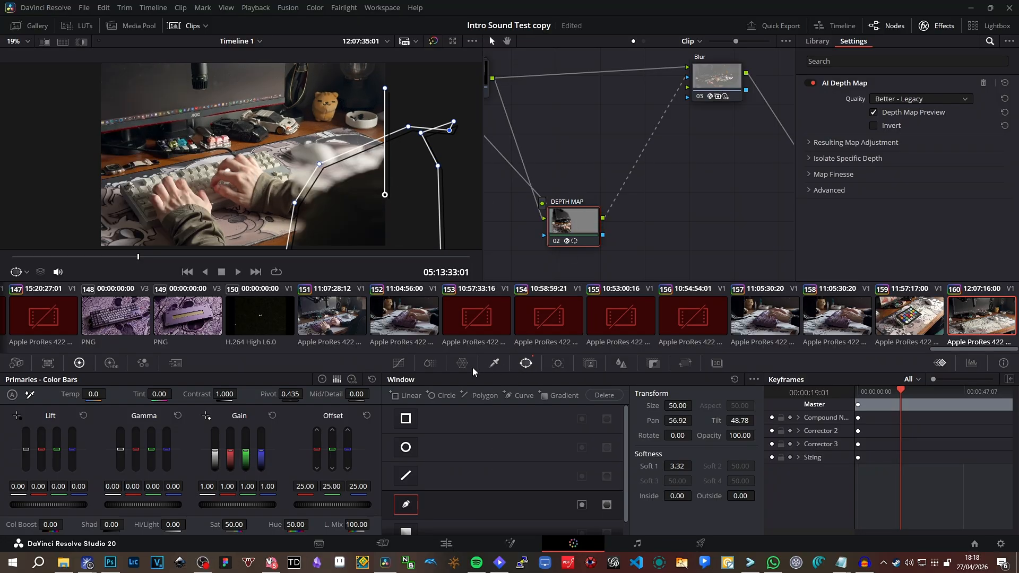
pyautogui.click(400, 364)
pyautogui.click(520, 363)
pyautogui.scroll(3, 342, 189)
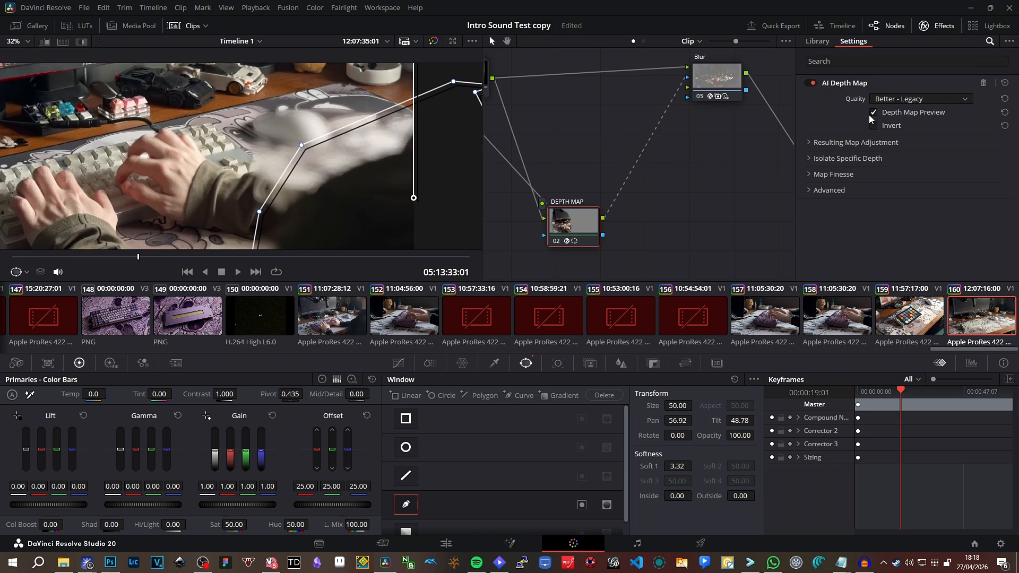
# Turn on Depth Map Preview in the Blur node's Tilt-Shift Blur settings to inspect the masked area.
pyautogui.click(724, 84)
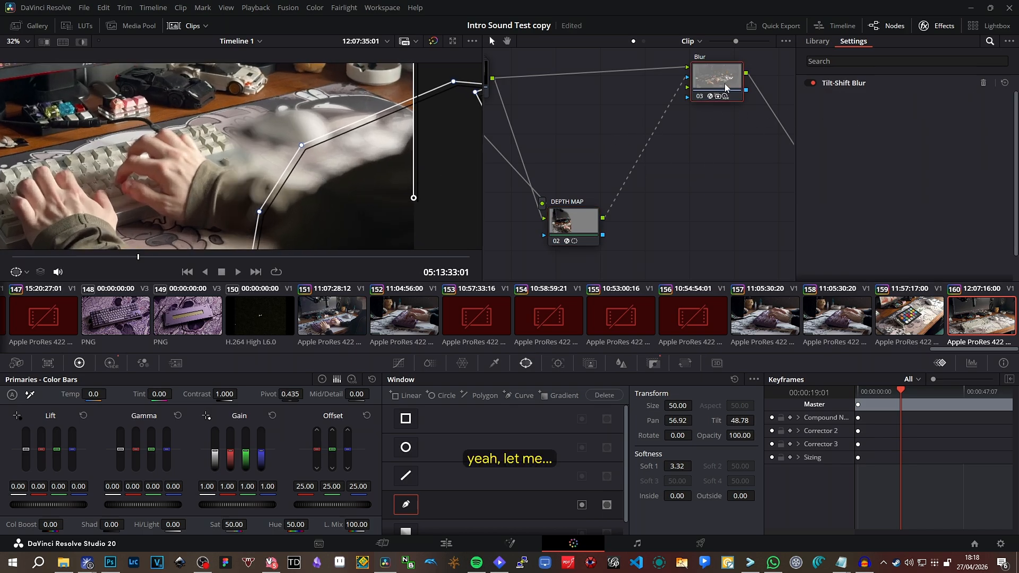
pyautogui.click(653, 364)
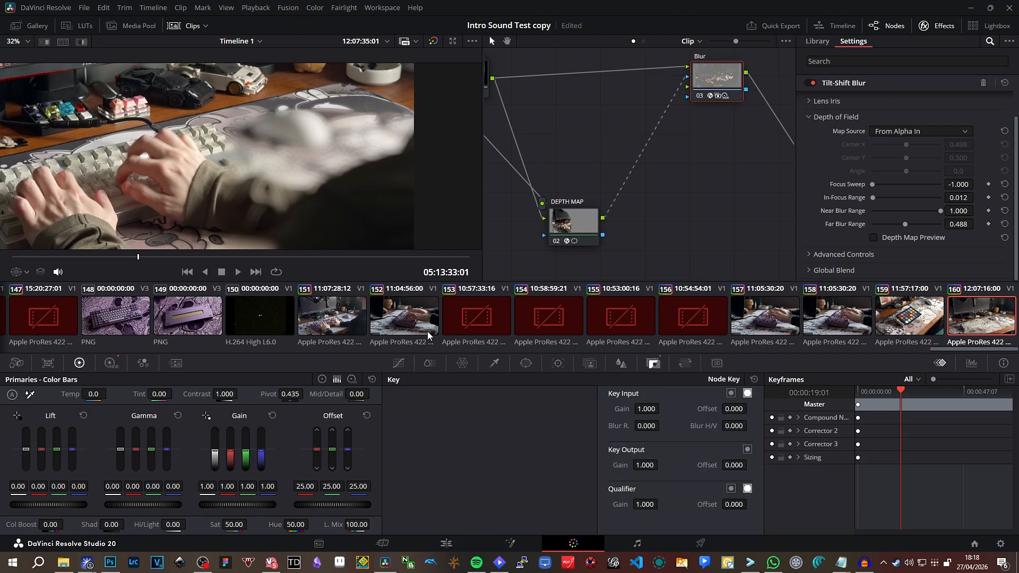
pyautogui.scroll(1, 826, 151)
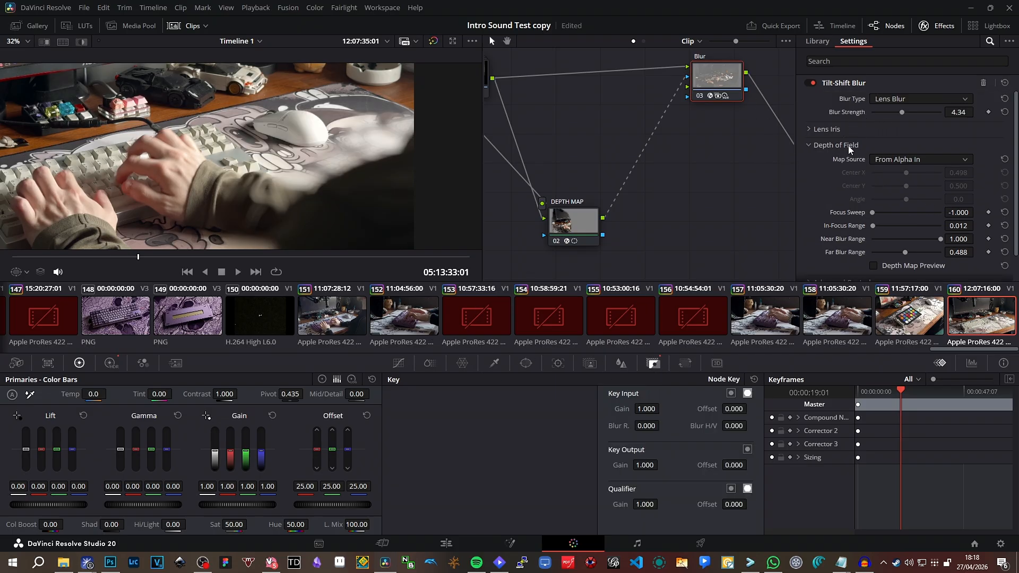
pyautogui.scroll(-1, 834, 160)
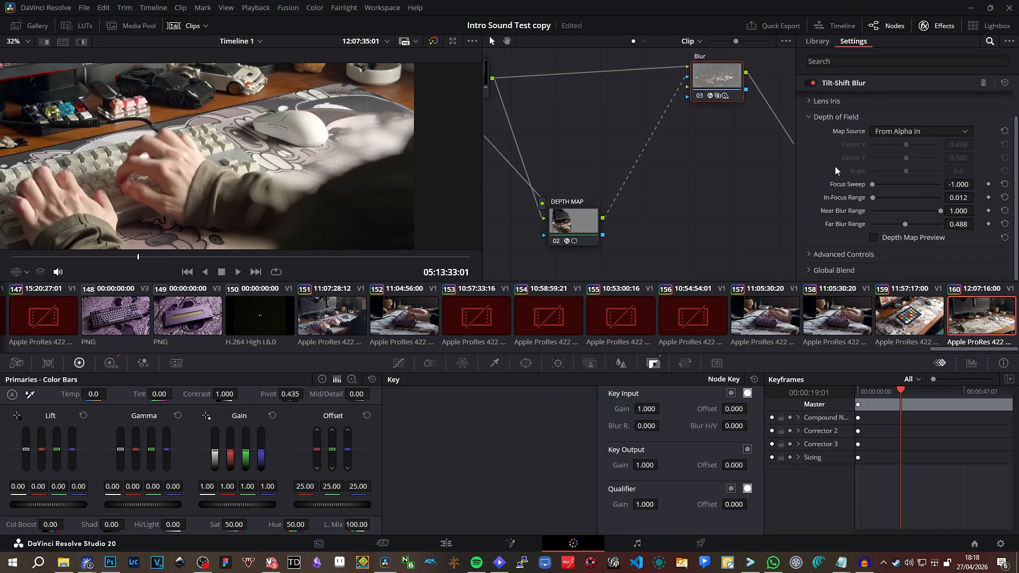
pyautogui.click(874, 238)
pyautogui.scroll(-1, 301, 144)
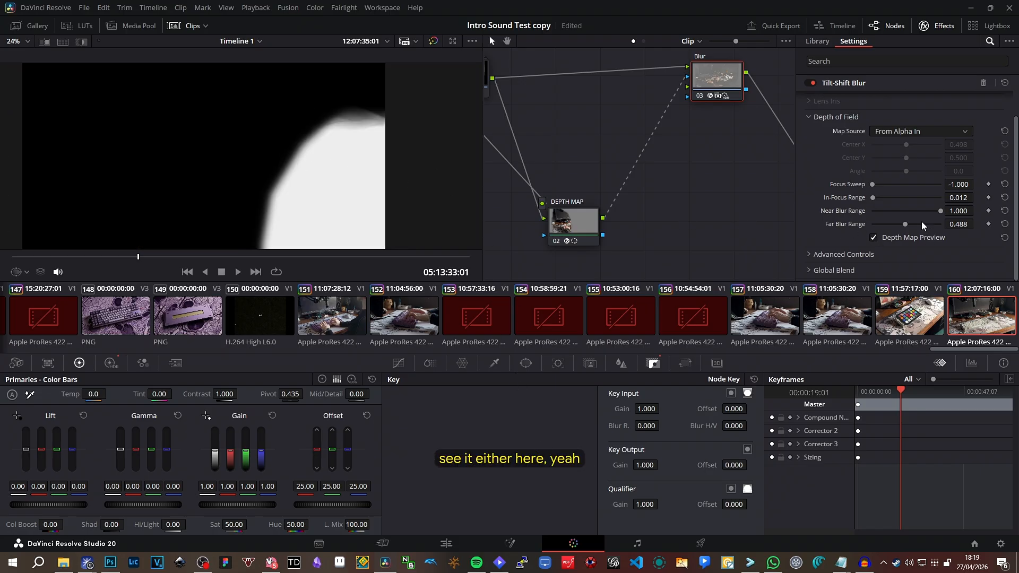
# Set the Near Limit of the DEPTH MAP node's map adjustment to 0.938 with its window outline displayed.
pyautogui.click(572, 222)
pyautogui.click(815, 142)
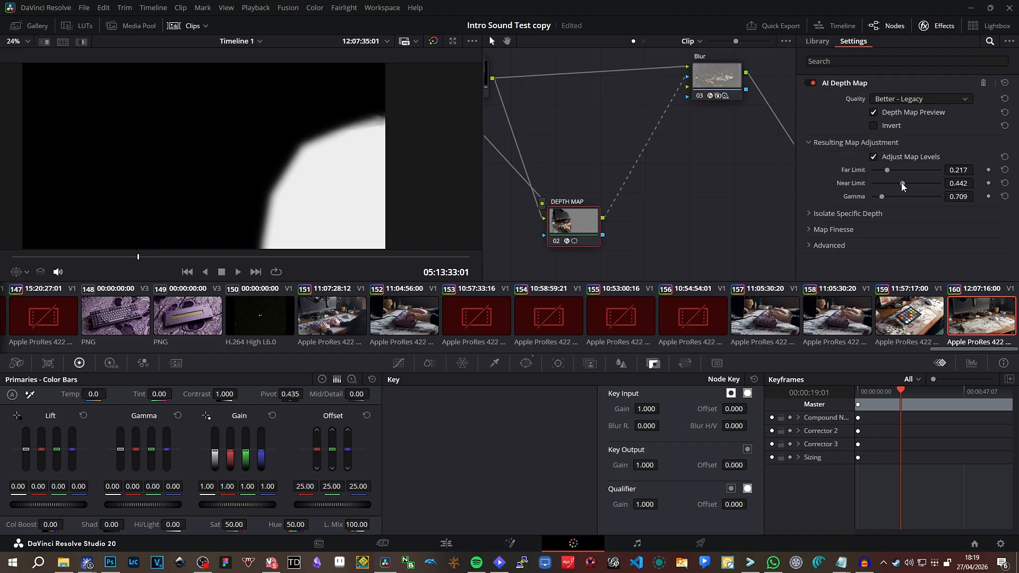
pyautogui.moveTo(902, 183); pyautogui.dragTo(882, 183)
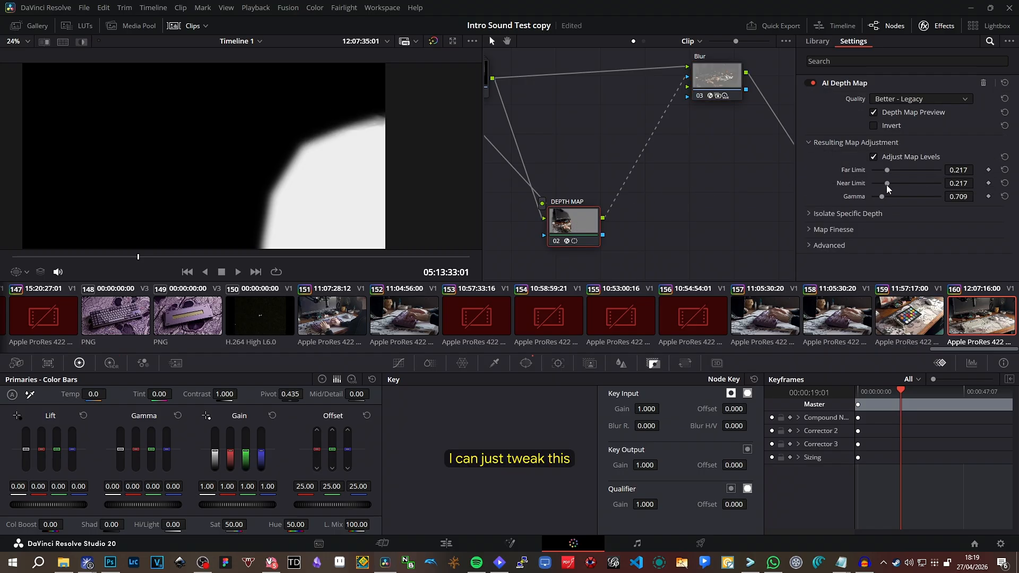
pyautogui.moveTo(888, 186); pyautogui.dragTo(920, 188)
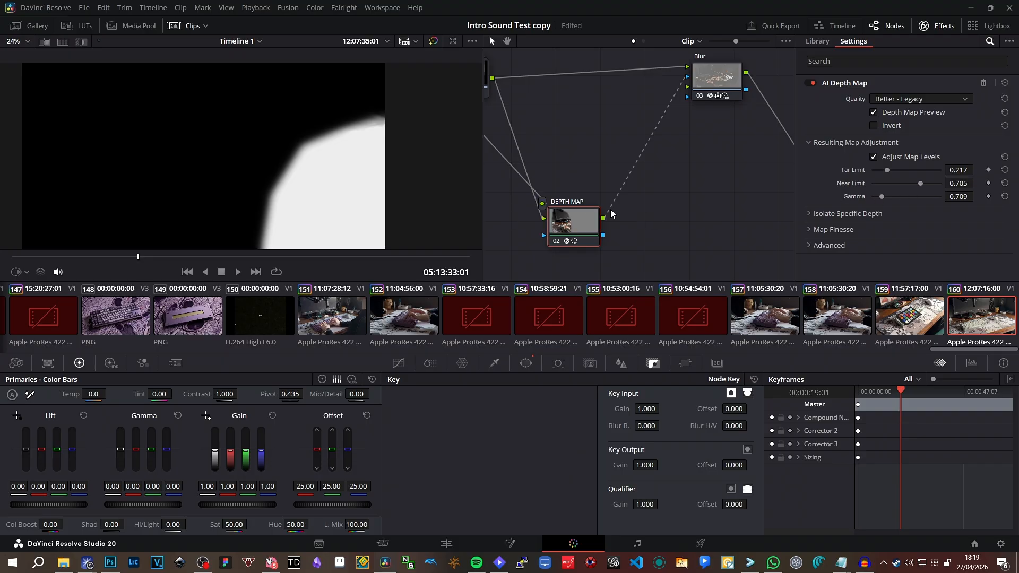
pyautogui.click(526, 363)
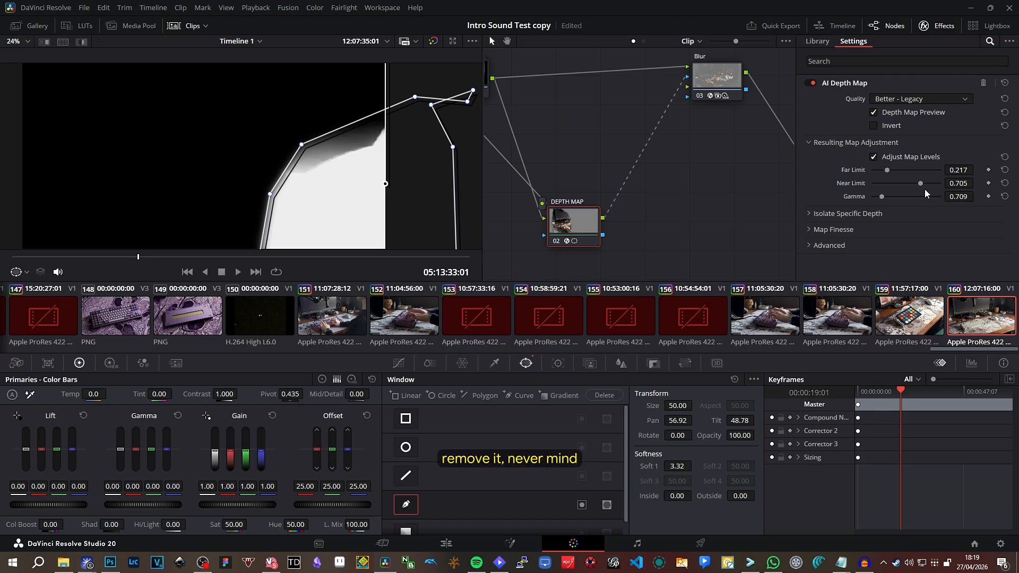
pyautogui.moveTo(920, 184); pyautogui.dragTo(936, 186)
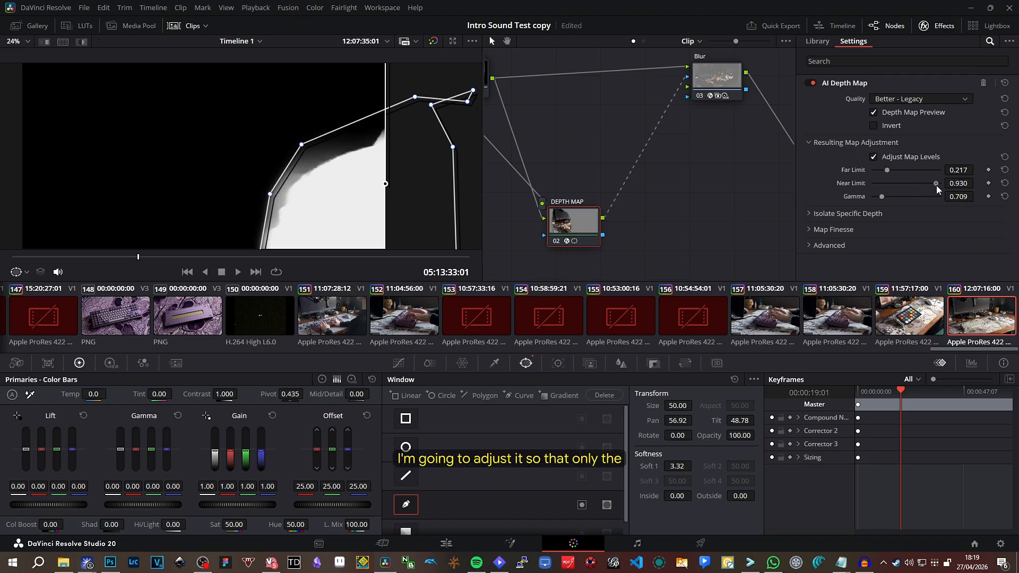
# Move the shoulder window's lower-left point outward, and set the depth map's Near Limit to 1.000 and Far Limit to 0.698.
pyautogui.scroll(-1, 300, 203)
pyautogui.moveTo(300, 204); pyautogui.dragTo(325, 144)
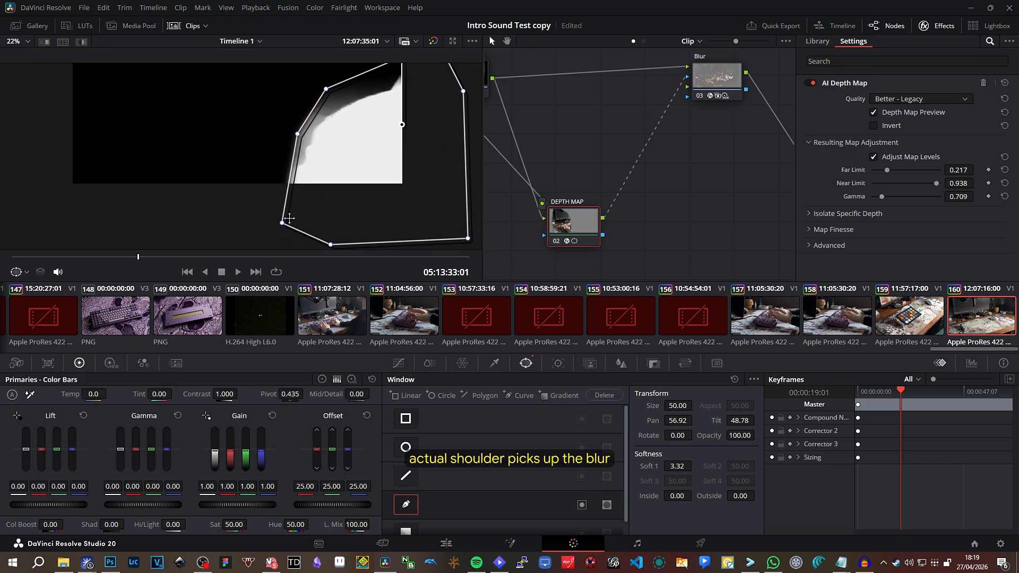
pyautogui.moveTo(282, 225); pyautogui.dragTo(262, 219)
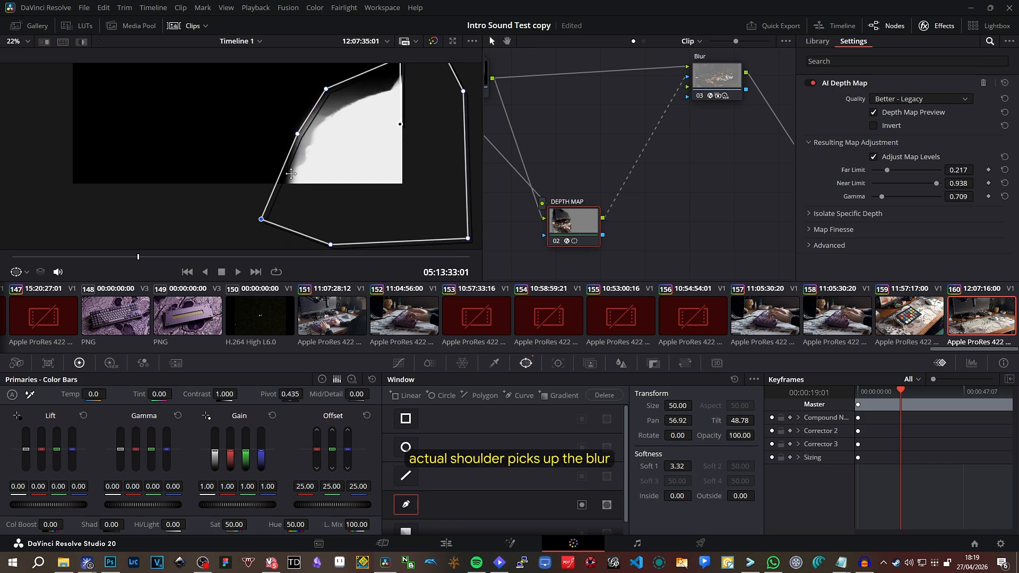
pyautogui.moveTo(326, 139); pyautogui.dragTo(305, 166)
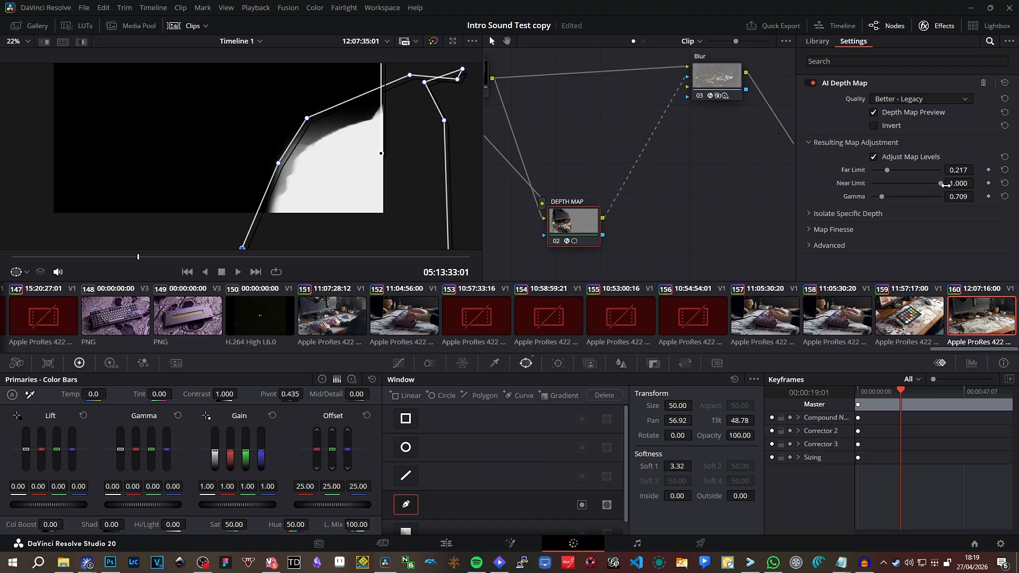
pyautogui.moveTo(887, 171); pyautogui.dragTo(922, 171)
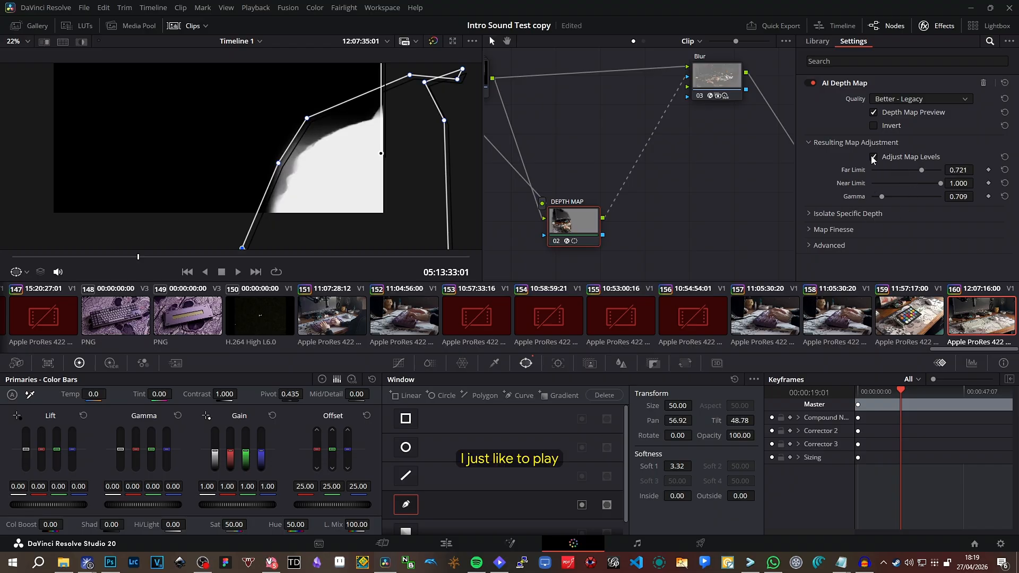
pyautogui.moveTo(925, 170)
pyautogui.mouseDown()
pyautogui.moveTo(874, 179)
pyautogui.moveTo(872, 169)
pyautogui.moveTo(919, 169)
pyautogui.mouseUp()
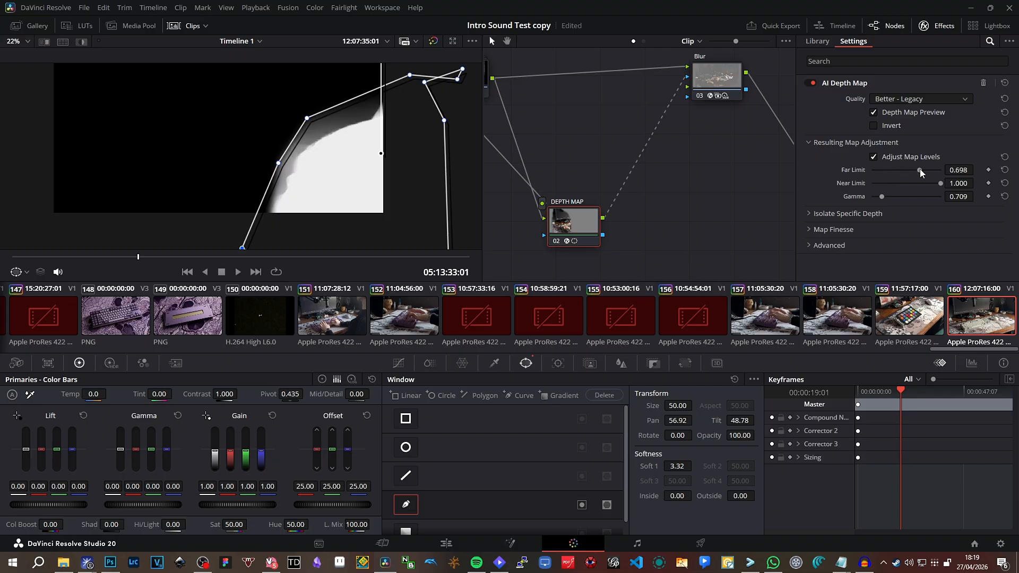
# Turn off Depth Map Preview on the Blur node and examine the blurred shoulder's edges in the image.
pyautogui.click(733, 76)
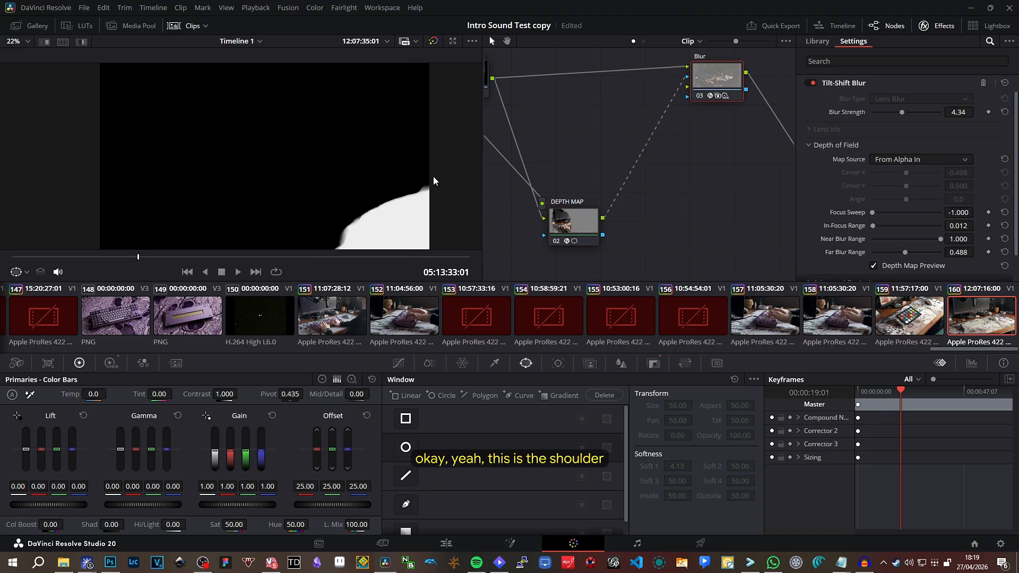
pyautogui.scroll(-1, 836, 151)
pyautogui.click(874, 237)
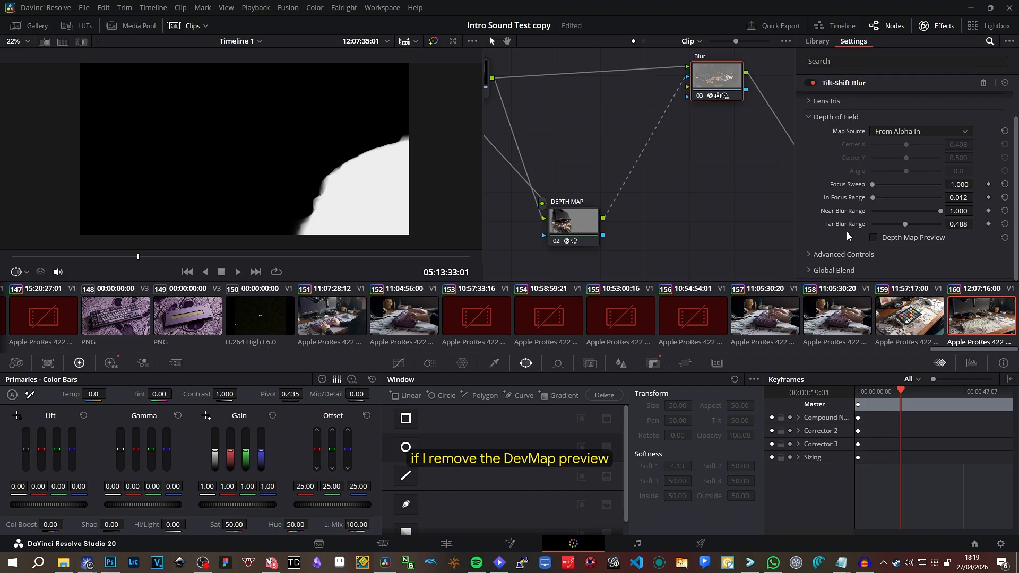
pyautogui.scroll(4, 304, 208)
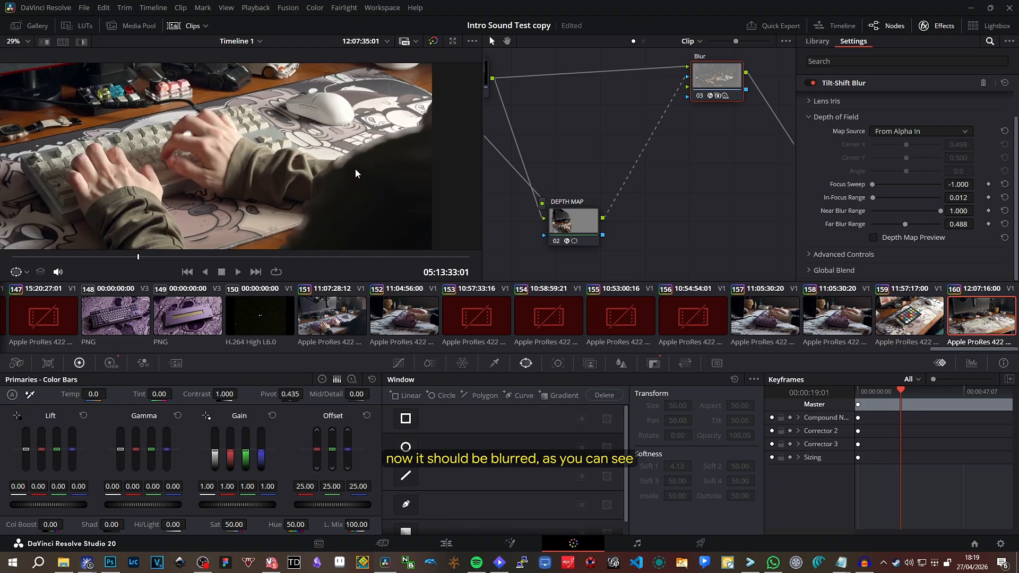
pyautogui.moveTo(426, 87); pyautogui.dragTo(339, 179)
pyautogui.moveTo(216, 239); pyautogui.dragTo(290, 116)
pyautogui.scroll(1, 290, 115)
pyautogui.scroll(-1, 289, 115)
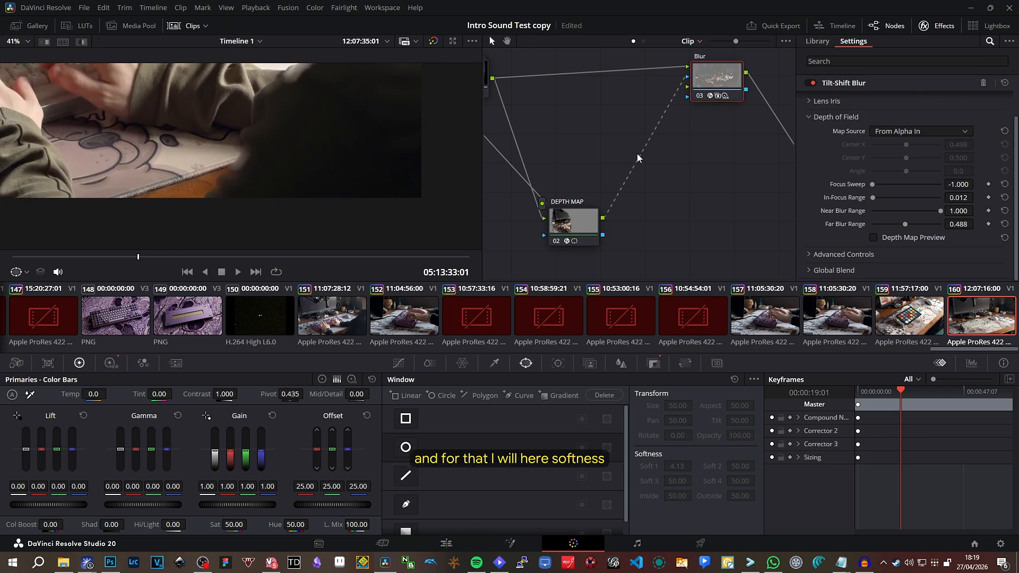
# Set the Isolate Specific Depth Softness on the DEPTH MAP node to 0.512.
pyautogui.scroll(-1, 814, 204)
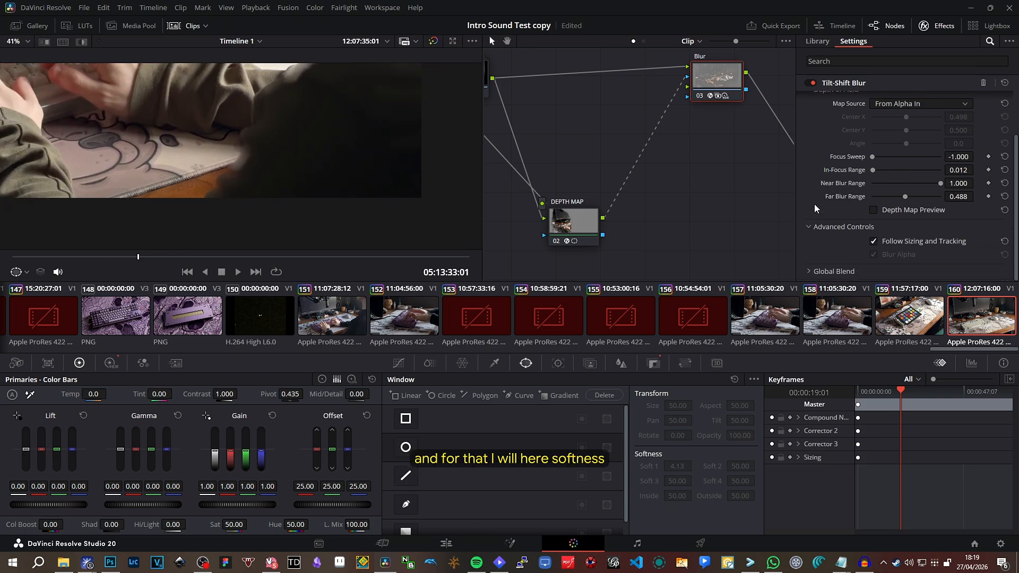
pyautogui.click(562, 224)
pyautogui.click(813, 160)
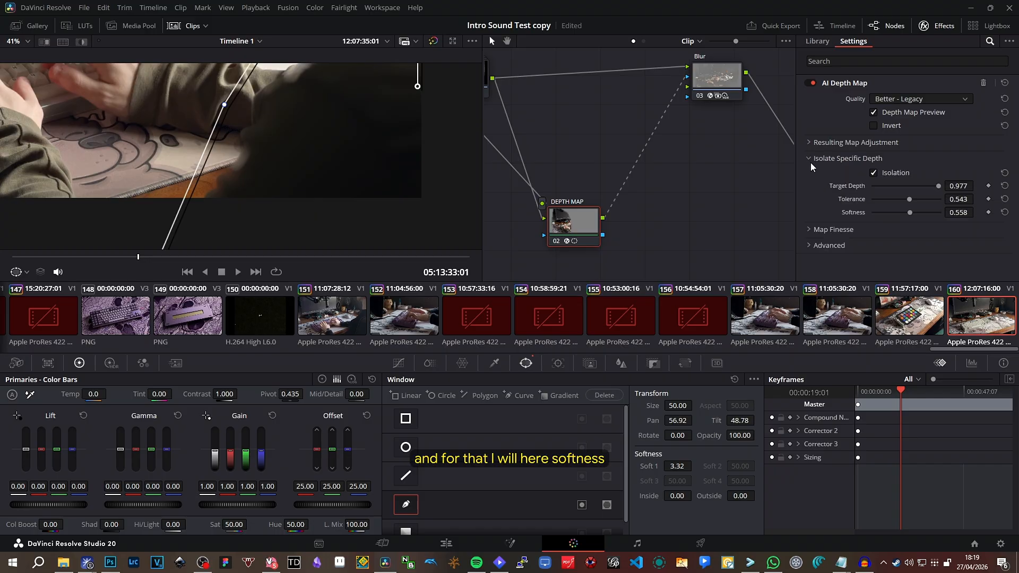
pyautogui.moveTo(912, 212); pyautogui.dragTo(931, 212)
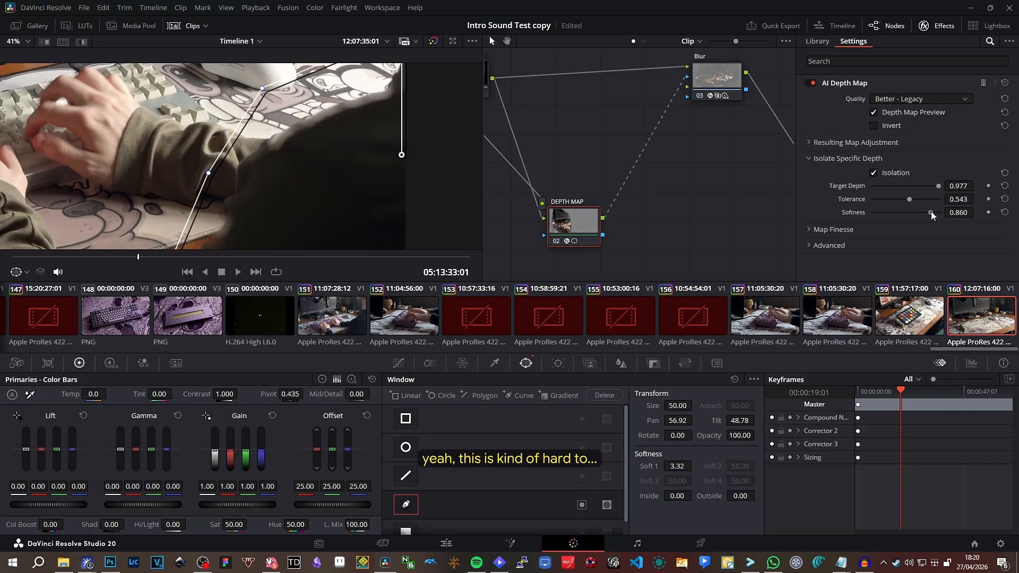
pyautogui.moveTo(932, 213); pyautogui.dragTo(908, 214)
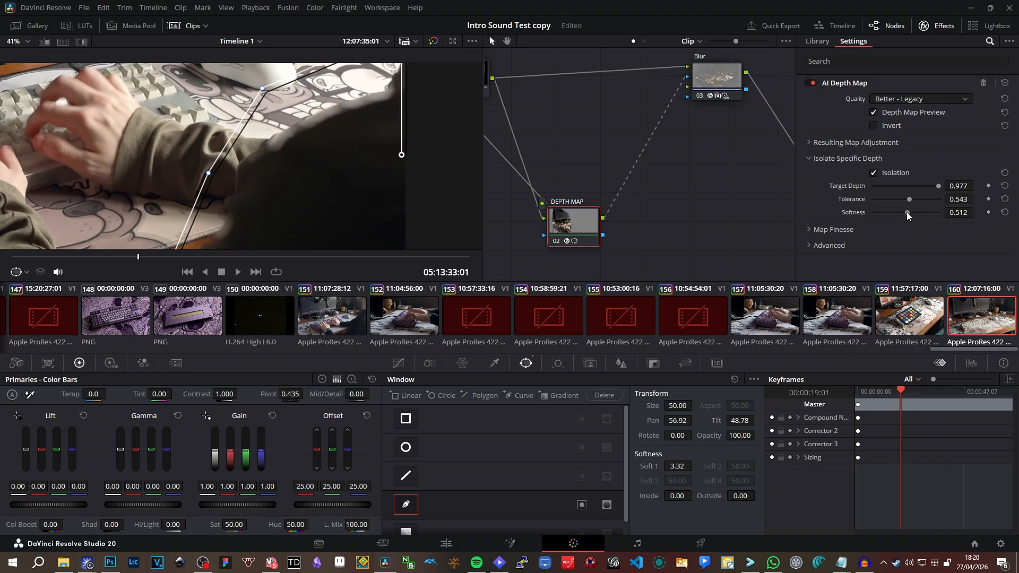
# Set the Isolate Specific Depth Softness of the DEPTH MAP node to 0.574.
pyautogui.moveTo(907, 213); pyautogui.dragTo(929, 215)
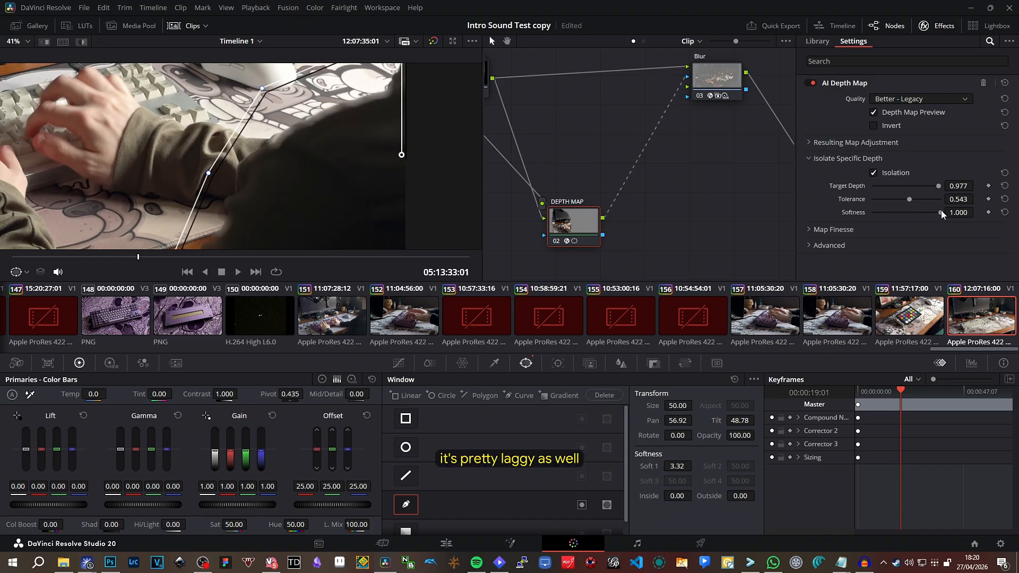
pyautogui.moveTo(941, 212); pyautogui.dragTo(882, 213)
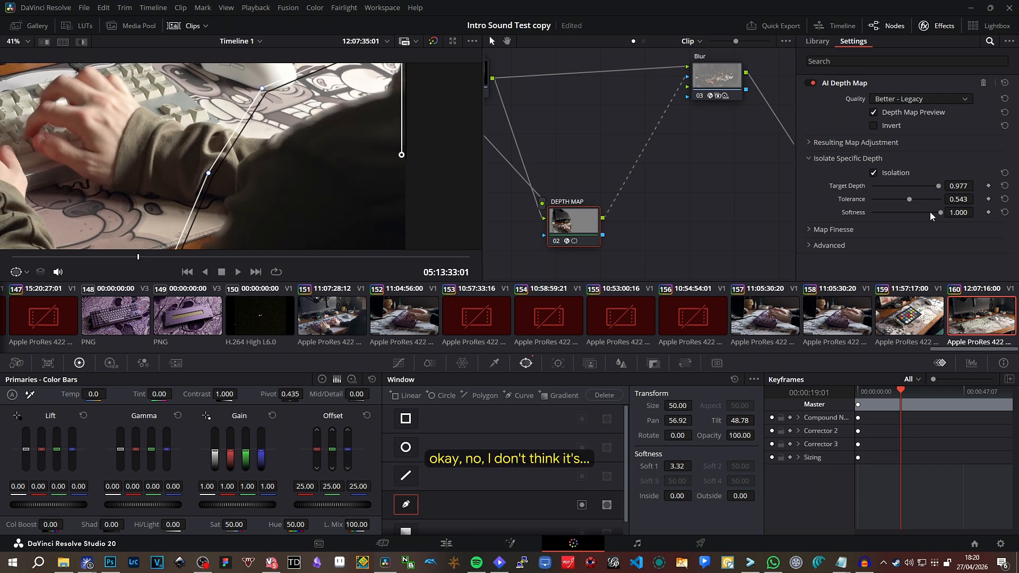
pyautogui.moveTo(924, 213); pyautogui.dragTo(915, 212)
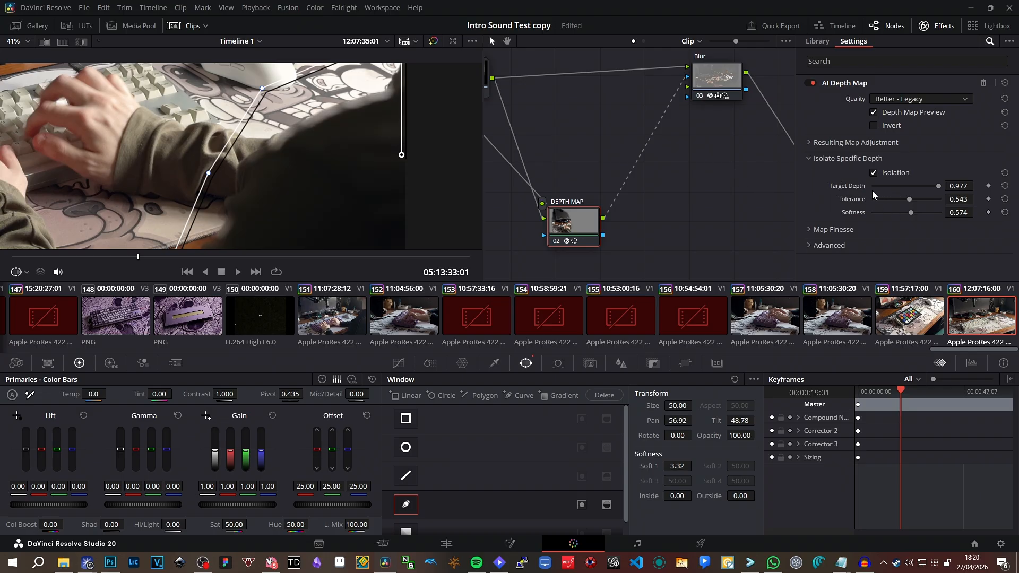
# Try another Map Finesse Contract / Expand amount on the depth map and test Blur amounts of 0.140, 0.341, 0.729 and 0.271.
pyautogui.scroll(-2, 814, 191)
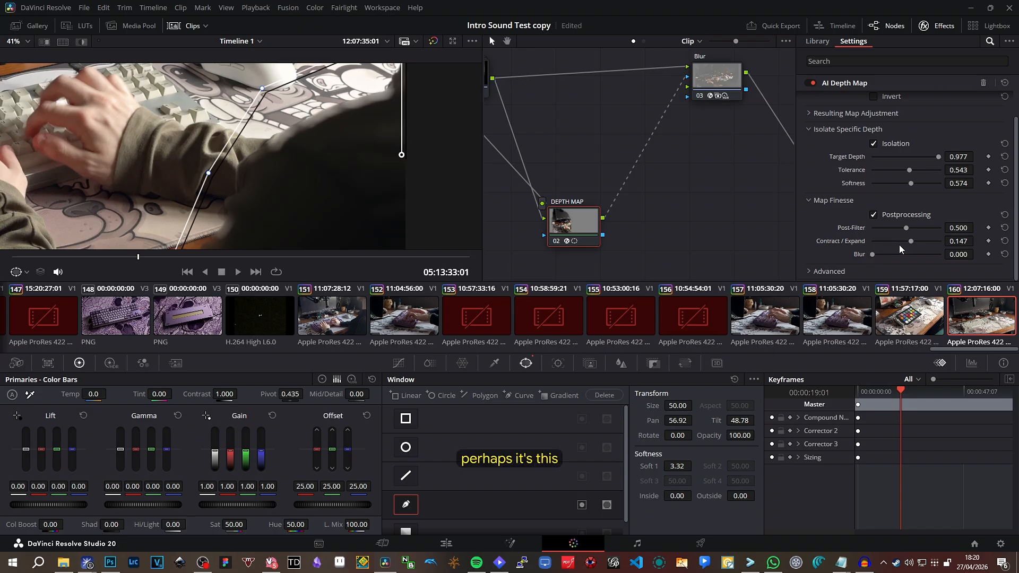
pyautogui.moveTo(910, 242); pyautogui.dragTo(885, 242)
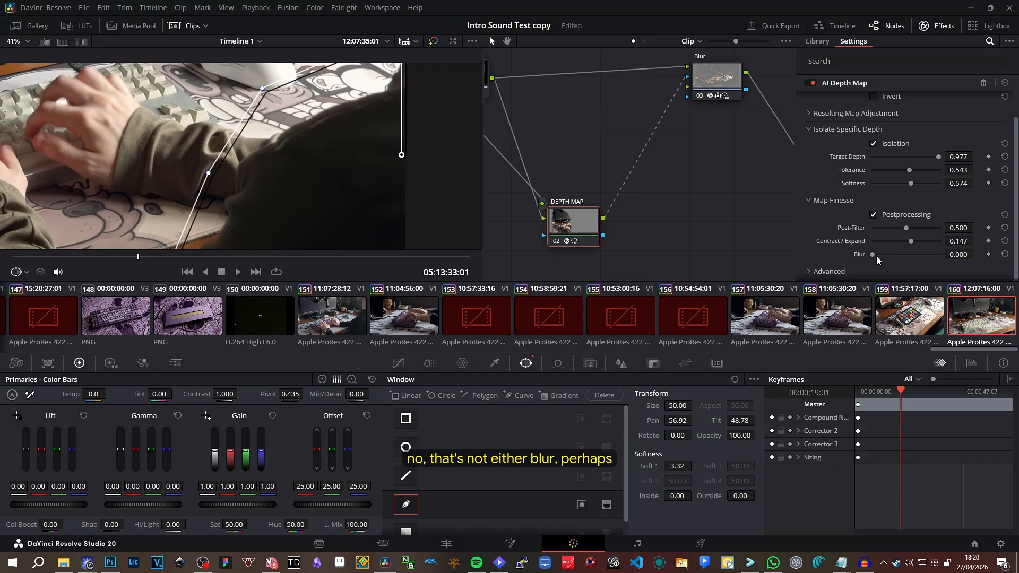
pyautogui.moveTo(874, 256); pyautogui.dragTo(881, 256)
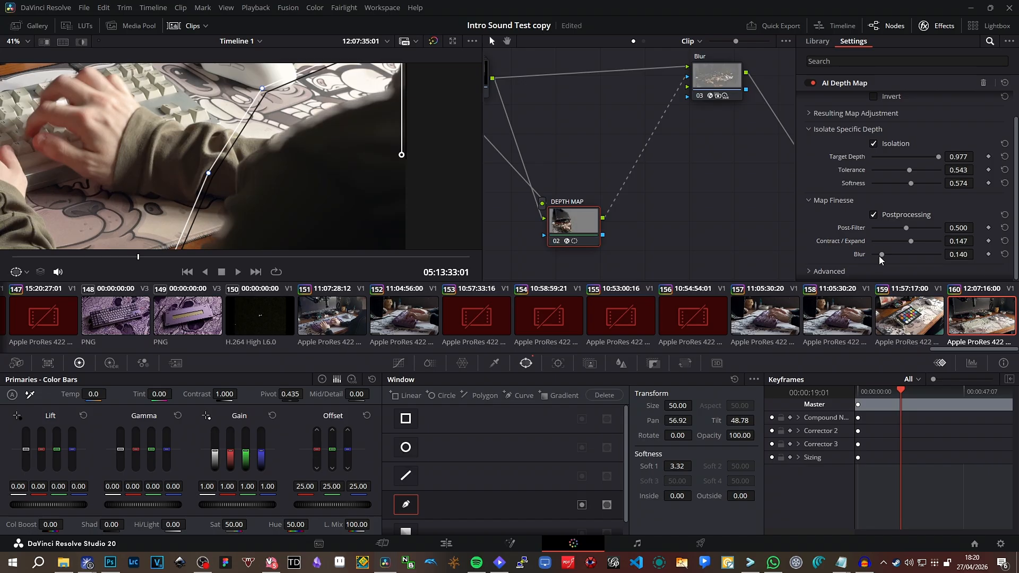
pyautogui.moveTo(880, 256); pyautogui.dragTo(895, 256)
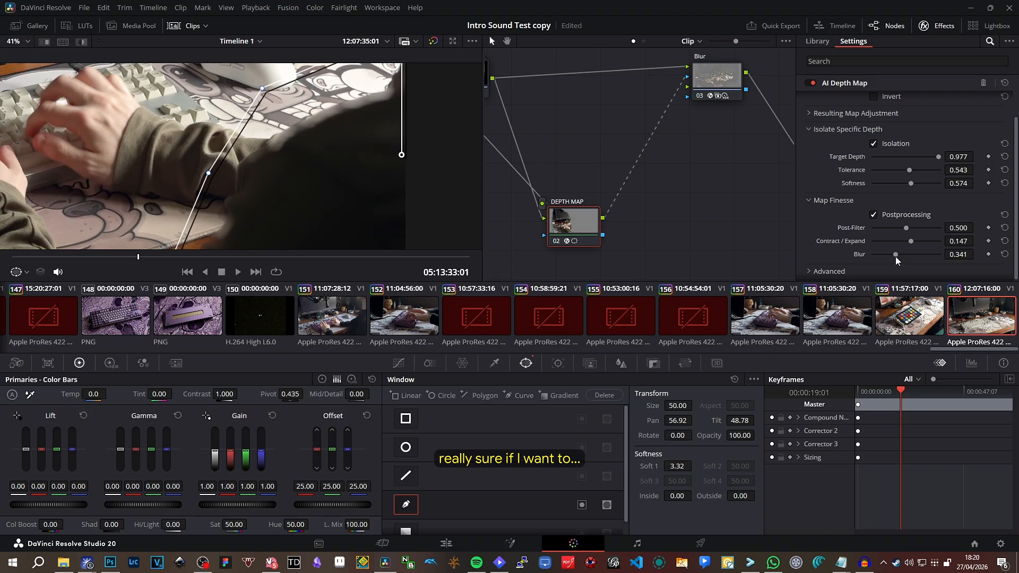
pyautogui.moveTo(896, 256); pyautogui.dragTo(922, 257)
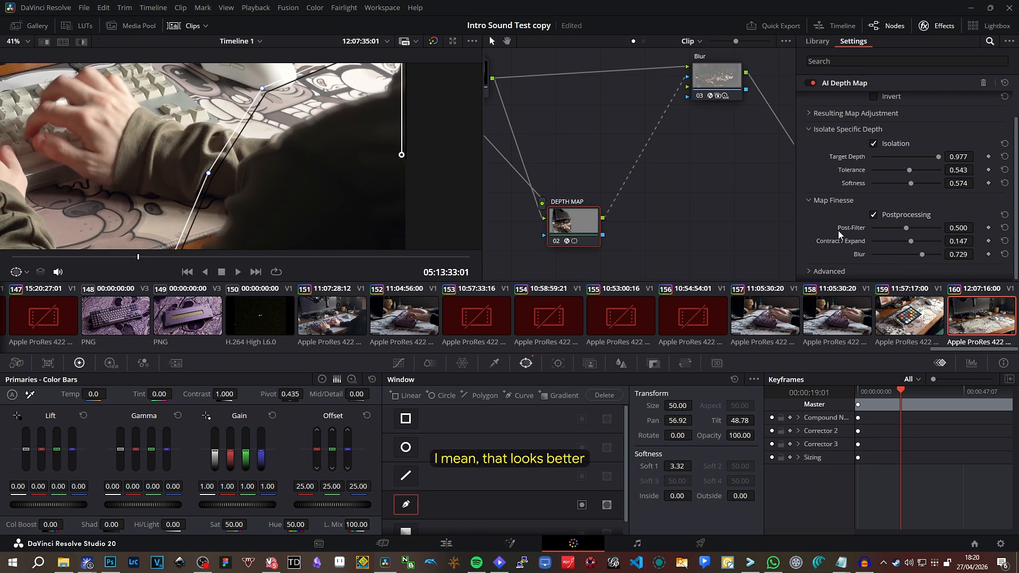
pyautogui.moveTo(921, 255); pyautogui.dragTo(891, 254)
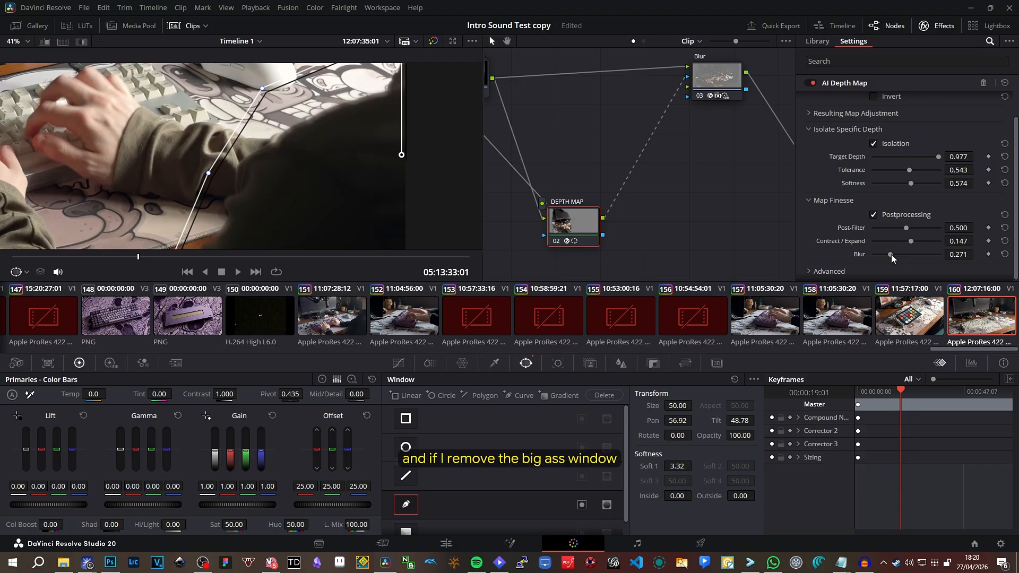
# Hide the power window outline in the viewer and set the depth map's Map Finesse Blur to 0.798.
pyautogui.scroll(-5, 288, 230)
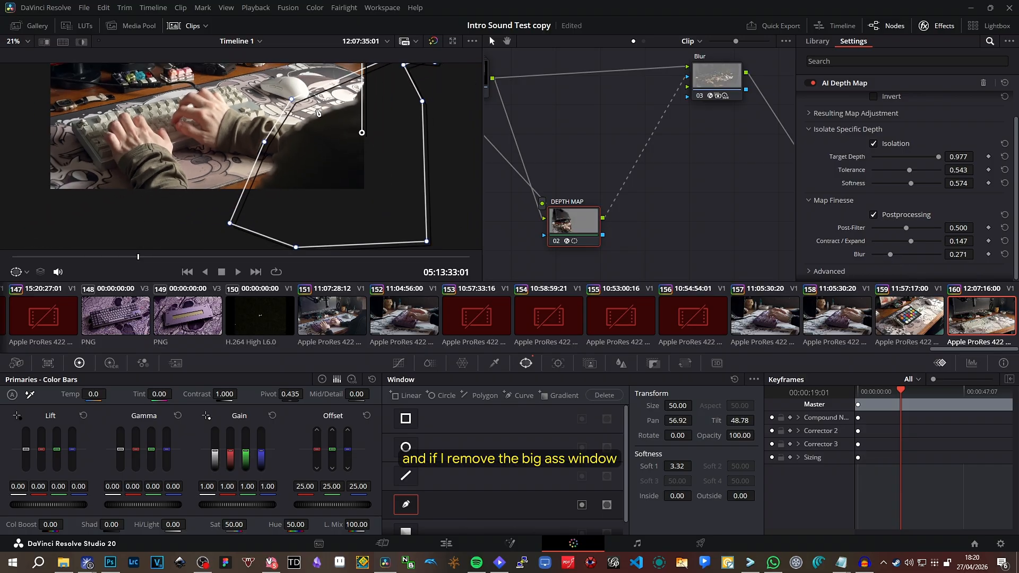
pyautogui.click(27, 273)
pyautogui.click(36, 292)
pyautogui.scroll(3, 352, 183)
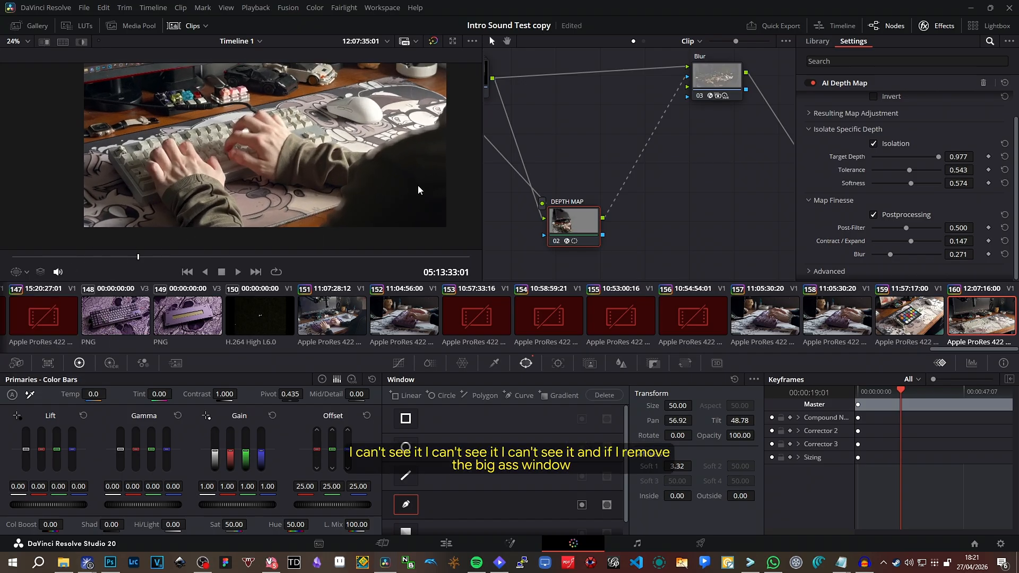
pyautogui.click(928, 253)
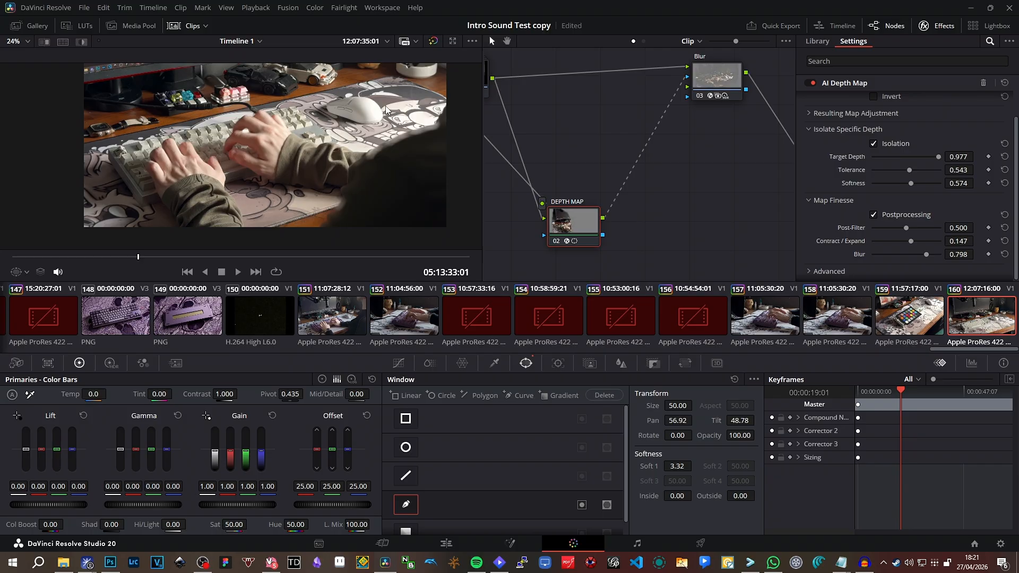
# Inspect the shoulder with the blur applied, and disable the Blur and DEPTH MAP nodes for comparison.
pyautogui.scroll(-2, 385, 110)
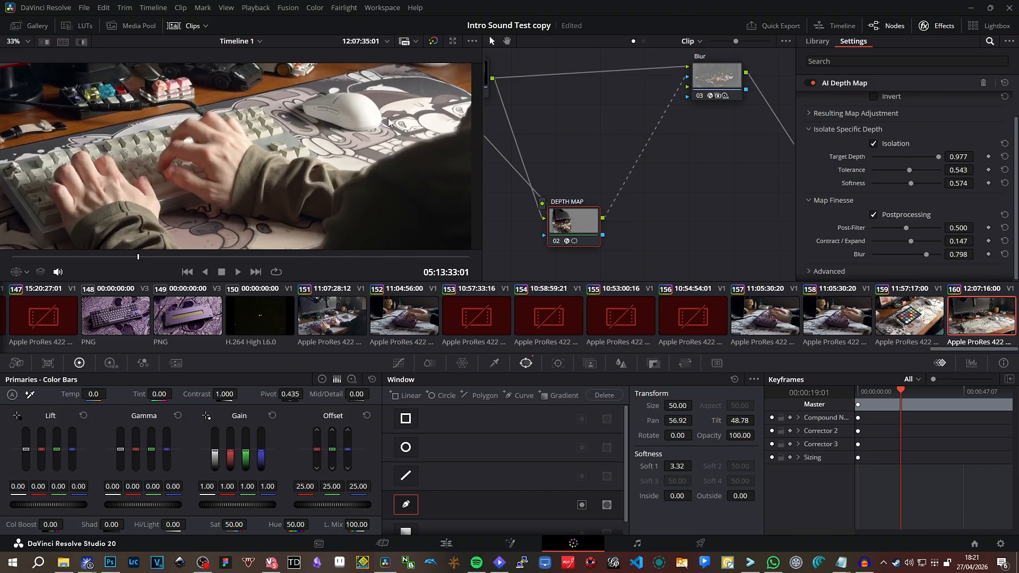
pyautogui.scroll(5, 372, 151)
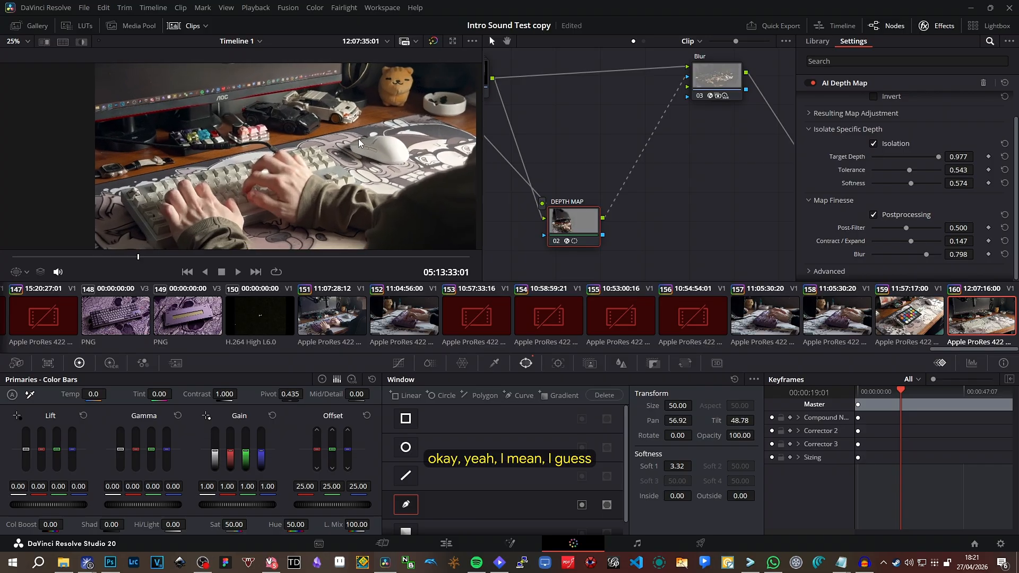
pyautogui.scroll(-2, 242, 157)
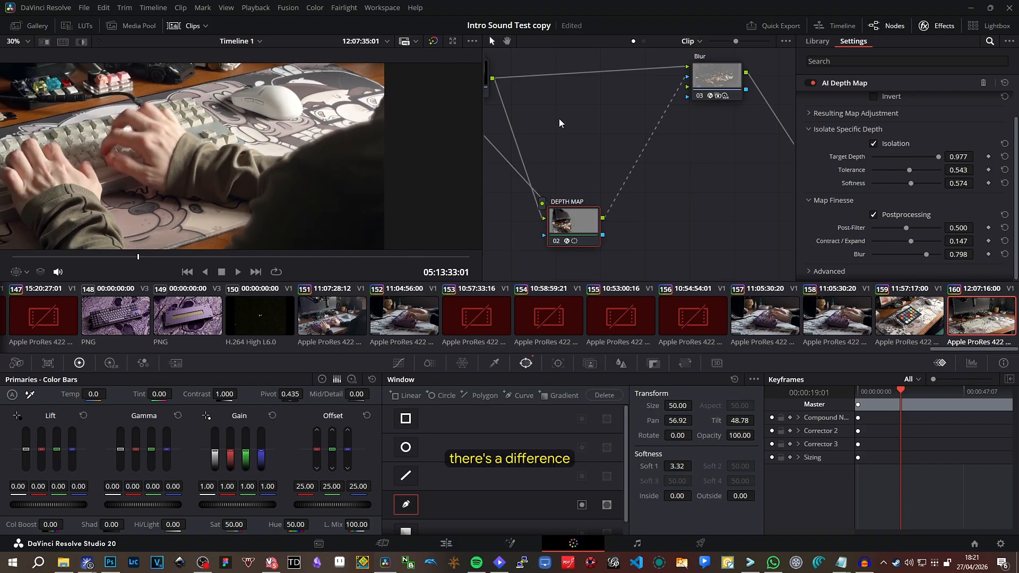
pyautogui.moveTo(324, 160); pyautogui.dragTo(322, 143)
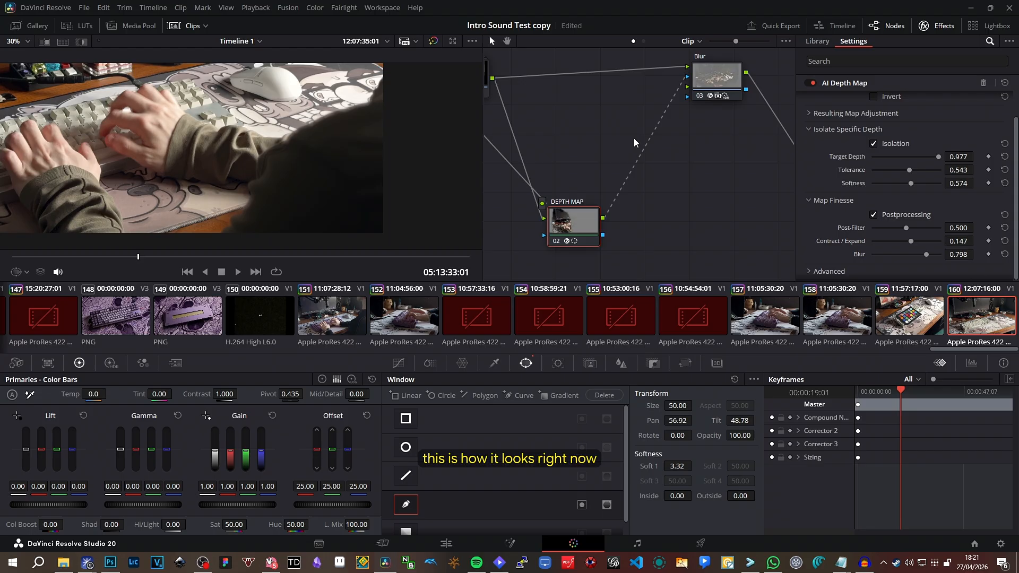
pyautogui.click(699, 96)
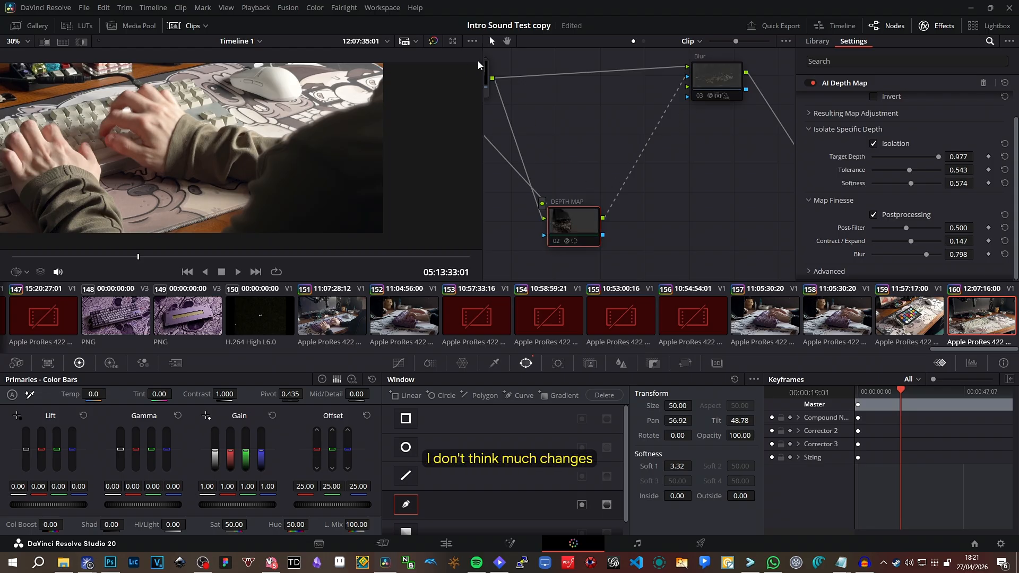
# Examine the shoulder edge and the rest of the frame with the blur nodes disabled.
pyautogui.scroll(5, 458, 63)
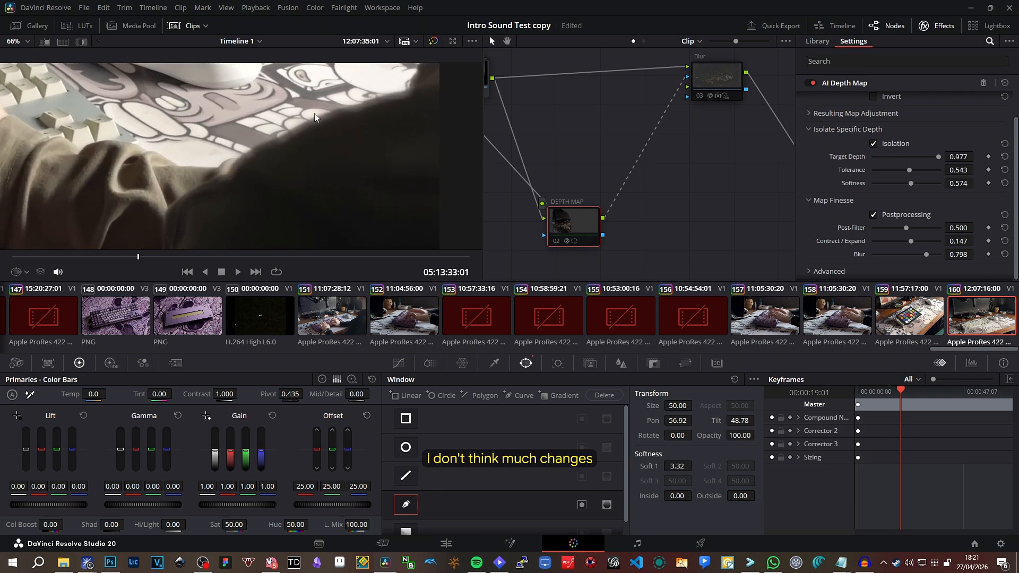
pyautogui.scroll(-6, 312, 115)
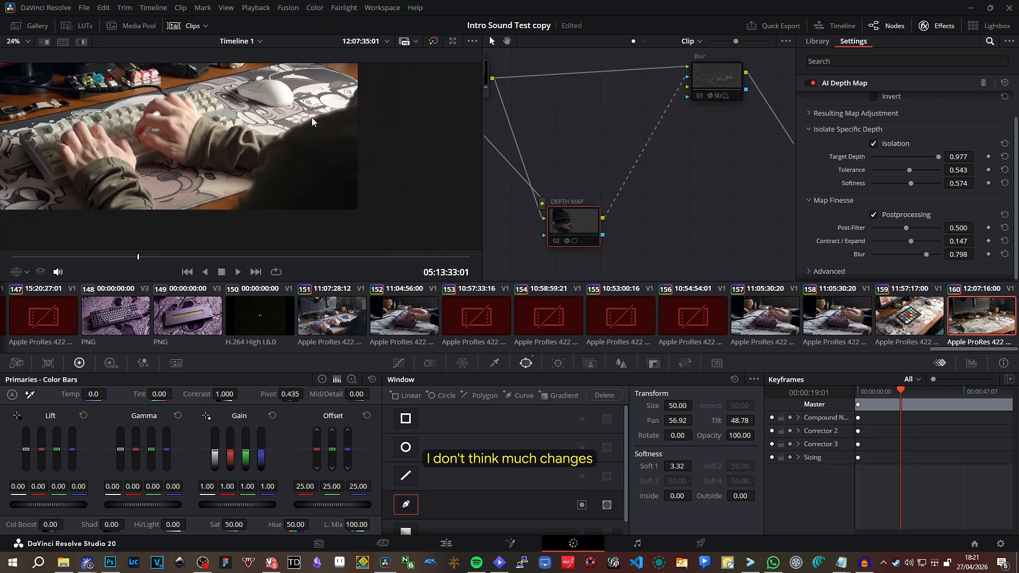
pyautogui.scroll(3, 312, 119)
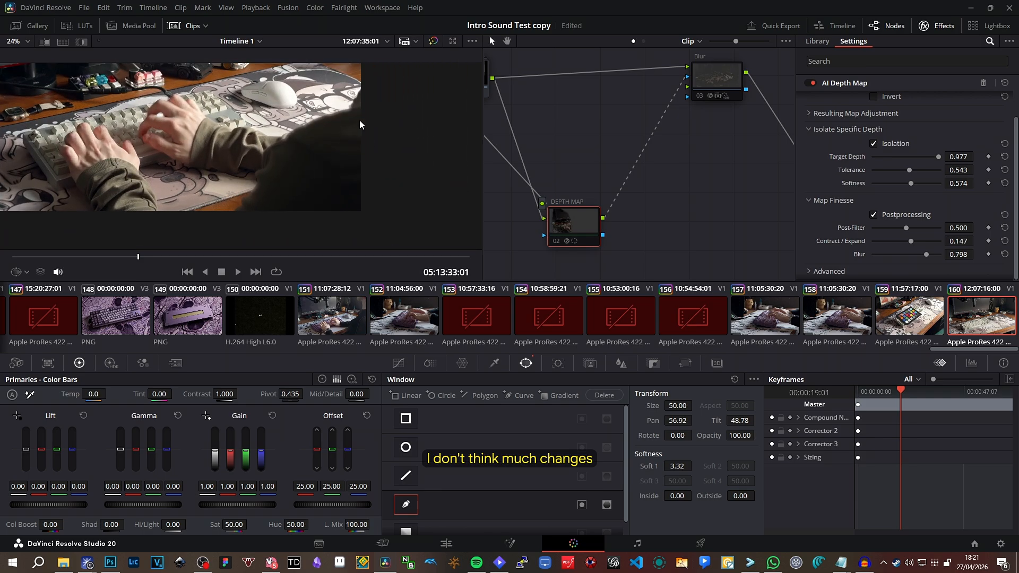
pyautogui.moveTo(313, 110); pyautogui.dragTo(361, 116)
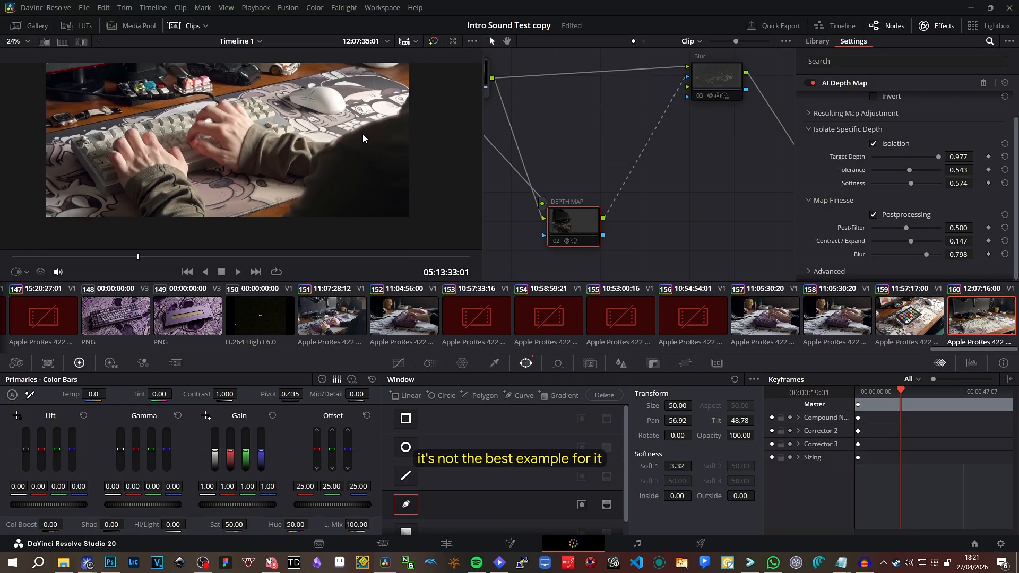
pyautogui.moveTo(301, 94); pyautogui.dragTo(357, 161)
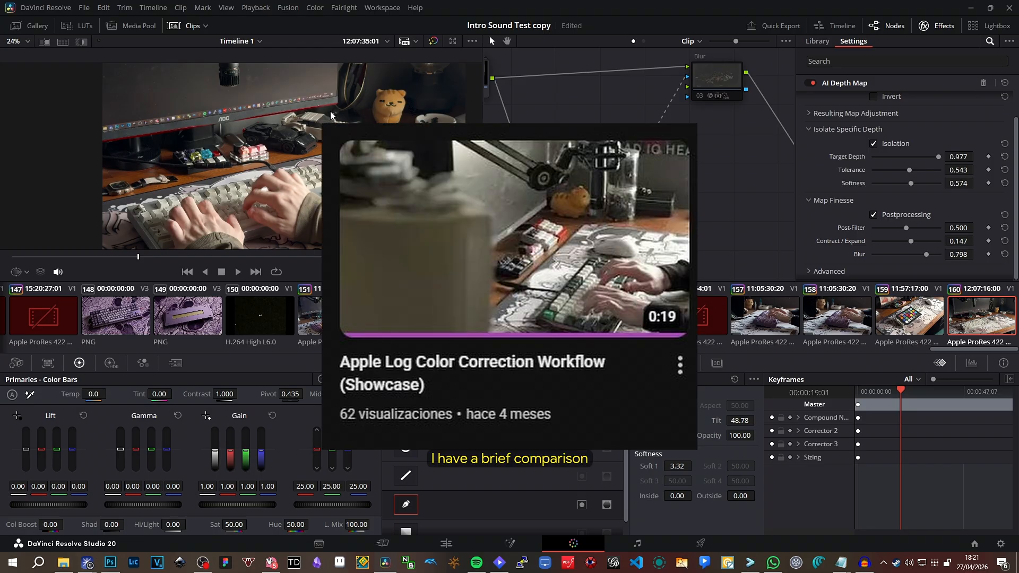
pyautogui.moveTo(330, 116); pyautogui.dragTo(272, 103)
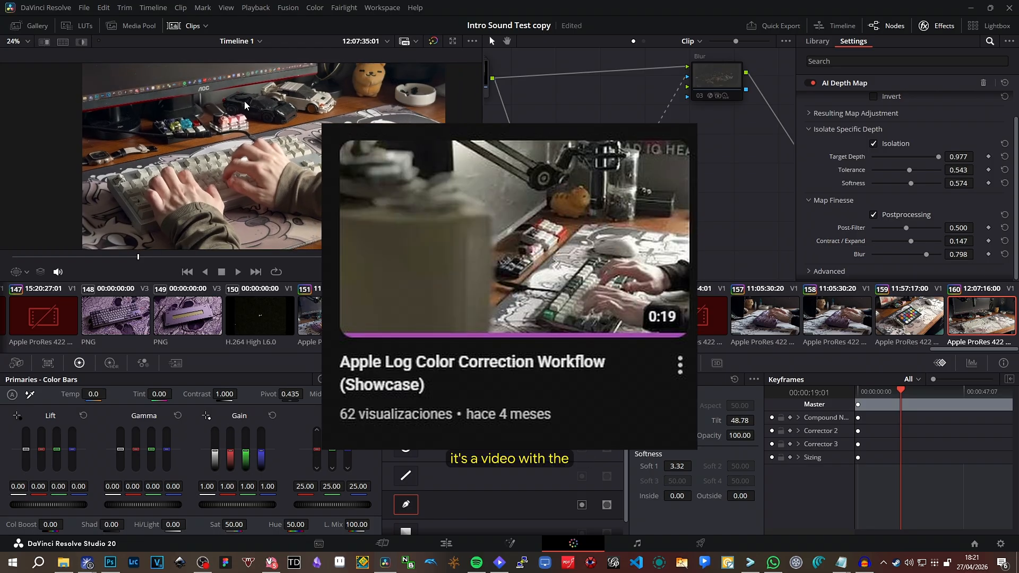
pyautogui.scroll(-2, 244, 101)
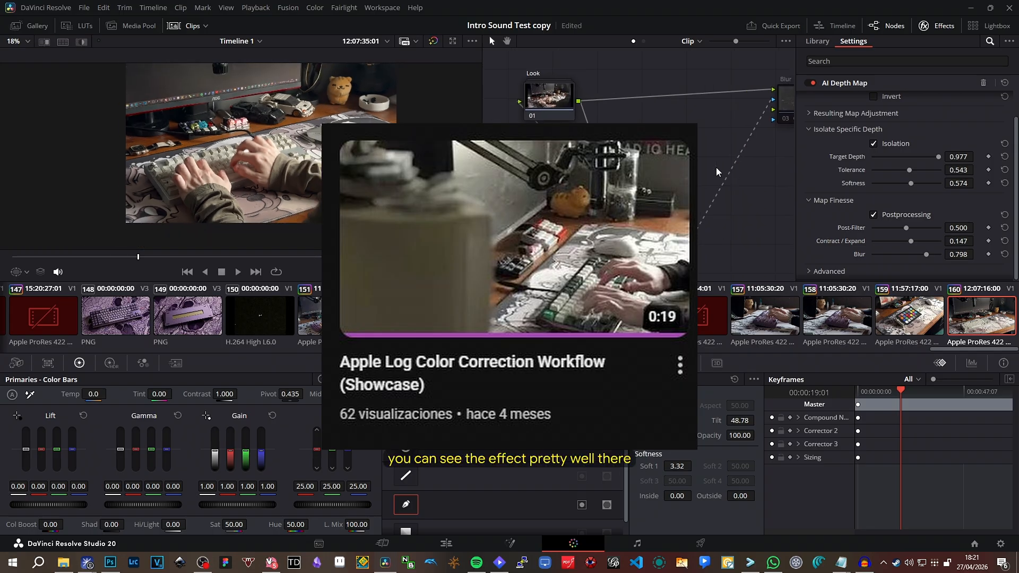
# Display the node graph inside the Look compound node of clip 160.
pyautogui.click(547, 101)
pyautogui.rightClick(548, 101)
pyautogui.click(563, 122)
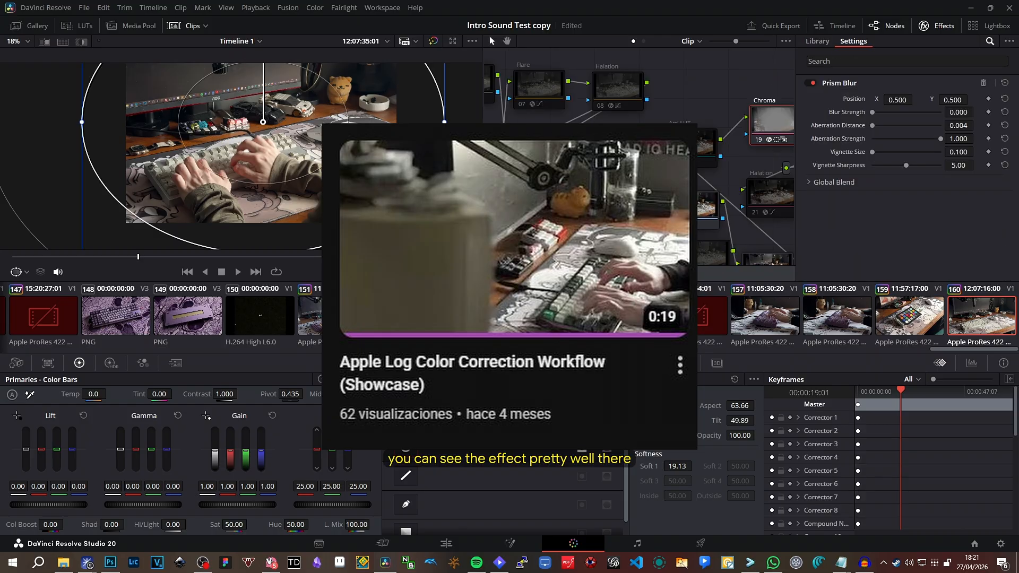
# Select clip 159 and, on the Edit page, split A001_04261157_C055.mov and tgr03vints.wav at 05:05:22:15, where the sound wave picks up.
pyautogui.click(889, 319)
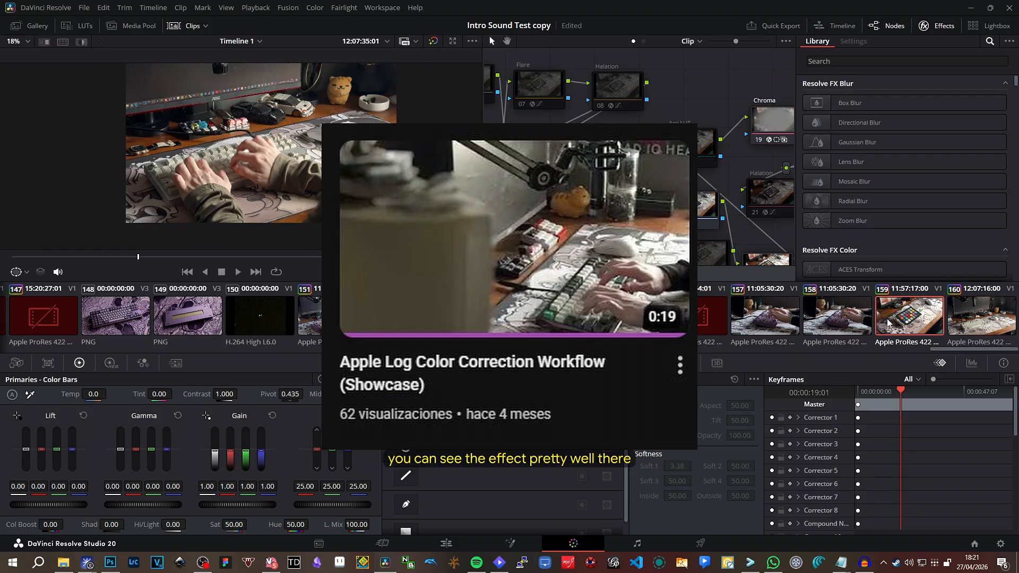
pyautogui.click(446, 542)
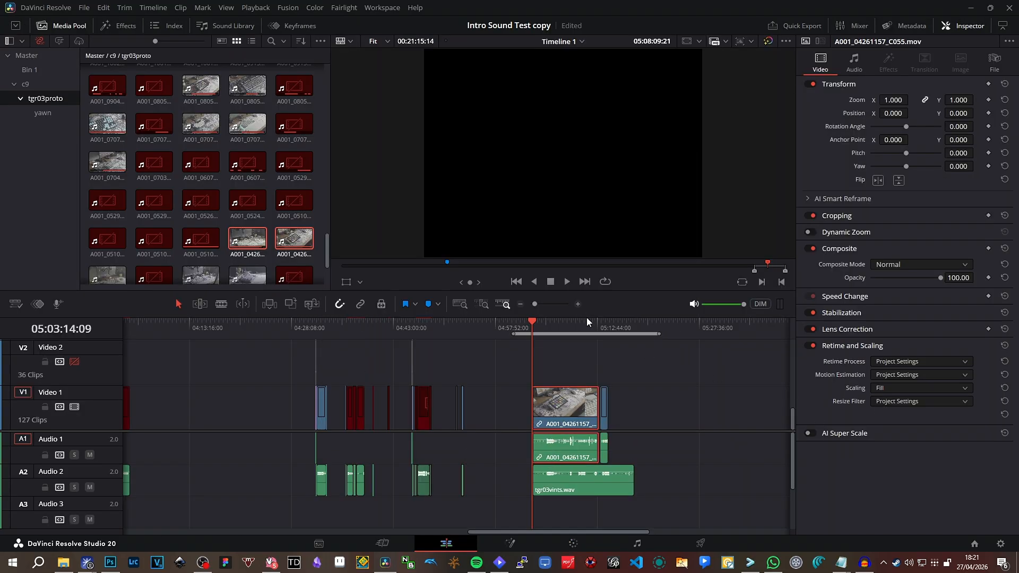
pyautogui.click(546, 301)
pyautogui.moveTo(543, 302)
pyautogui.mouseDown()
pyautogui.moveTo(506, 330)
pyautogui.moveTo(549, 306)
pyautogui.mouseUp()
pyautogui.click(221, 305)
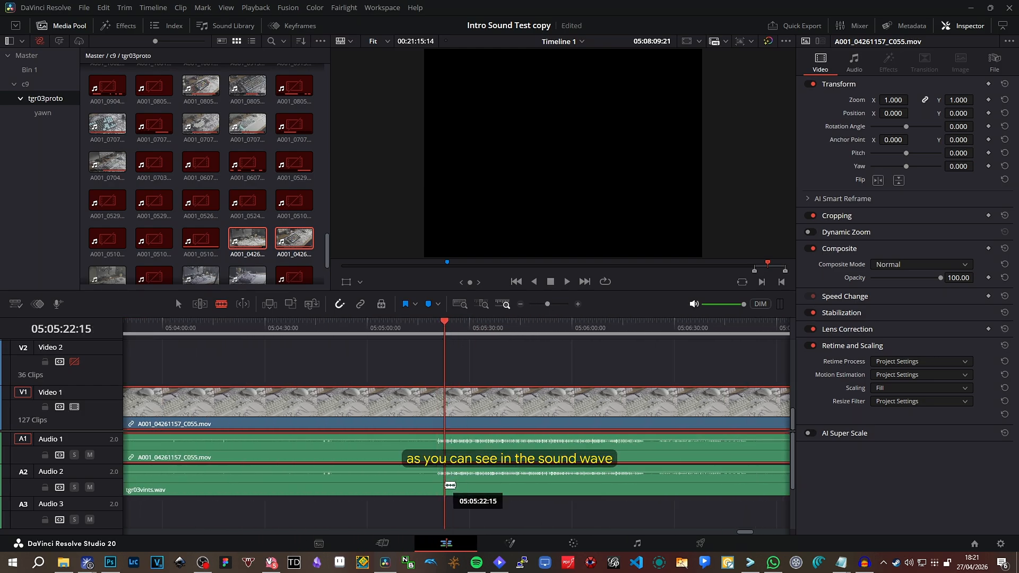
pyautogui.click(446, 483)
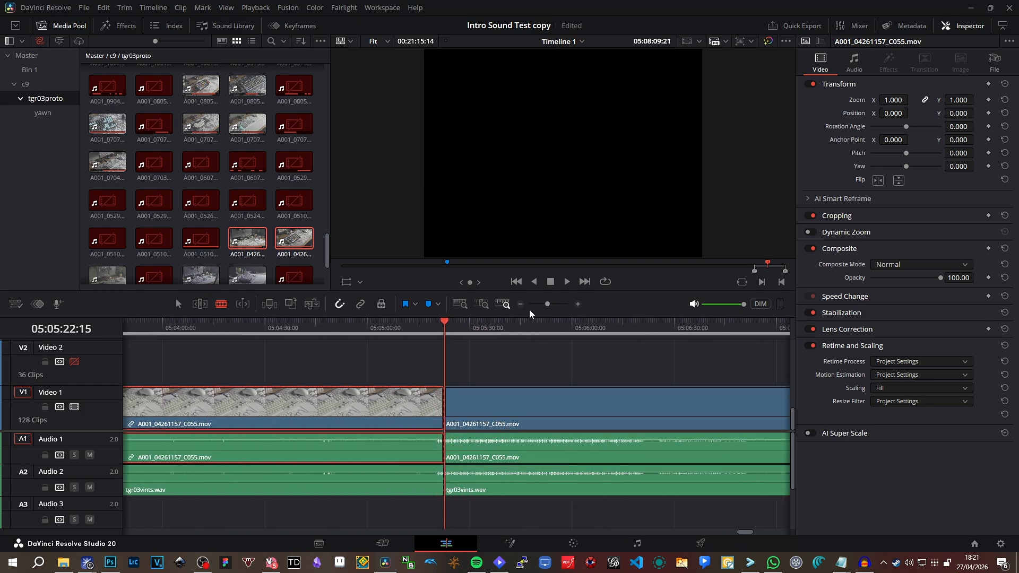
# Delete the A001_04261157_C055.mov and tgr03vints.wav segments before the cut at 05:05:22:15.
pyautogui.moveTo(548, 305); pyautogui.dragTo(544, 304)
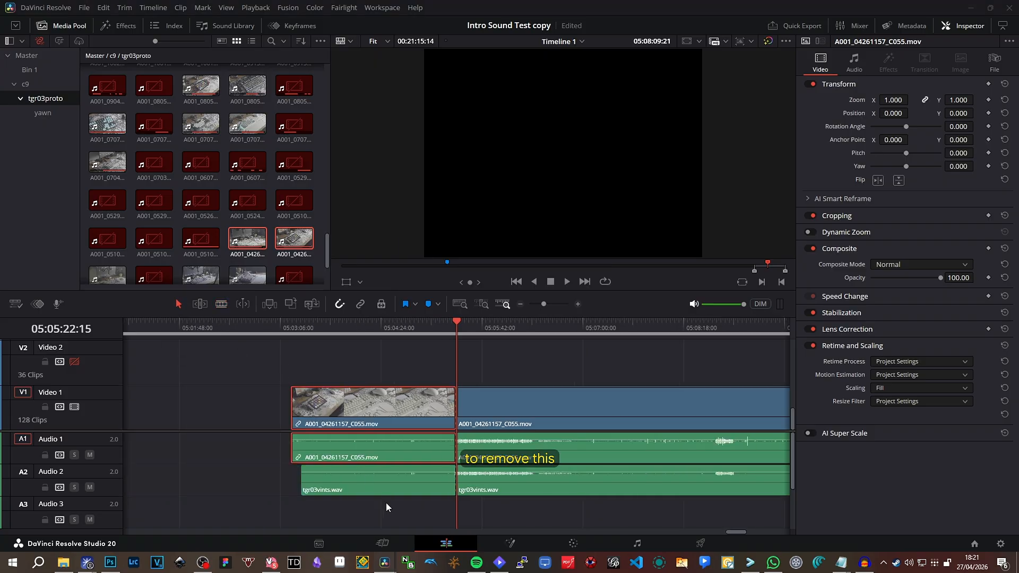
pyautogui.keyDown('ctrl'); pyautogui.click(371, 476); pyautogui.keyUp('ctrl')
pyautogui.press('BackSpace')
# Move the playhead to 05:14:11:02 within A001_04261207_C056.mov and inspect the end of the clips.
pyautogui.moveTo(544, 304); pyautogui.dragTo(539, 304)
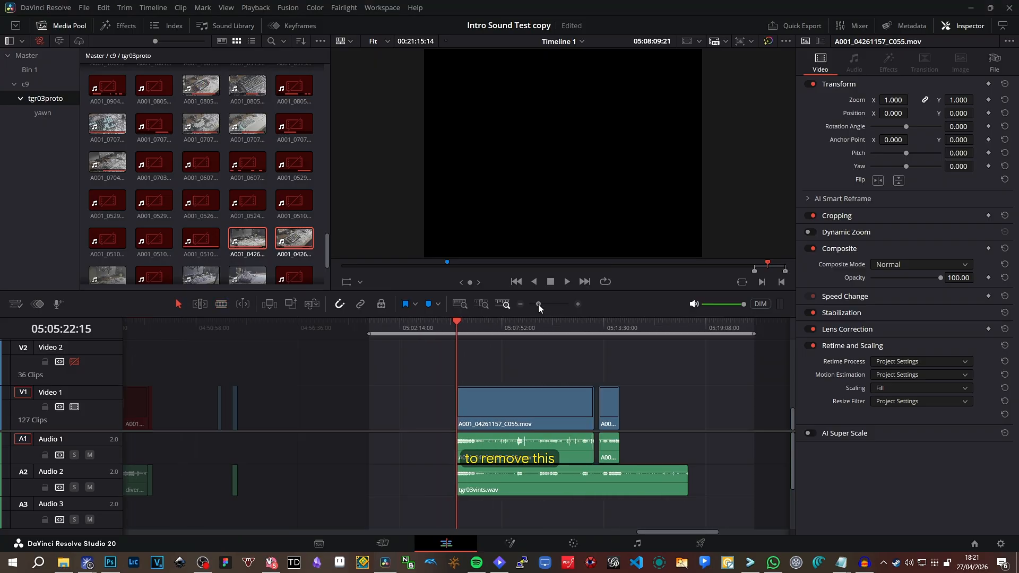
pyautogui.moveTo(609, 326); pyautogui.dragTo(610, 326)
pyautogui.moveTo(538, 304); pyautogui.dragTo(552, 304)
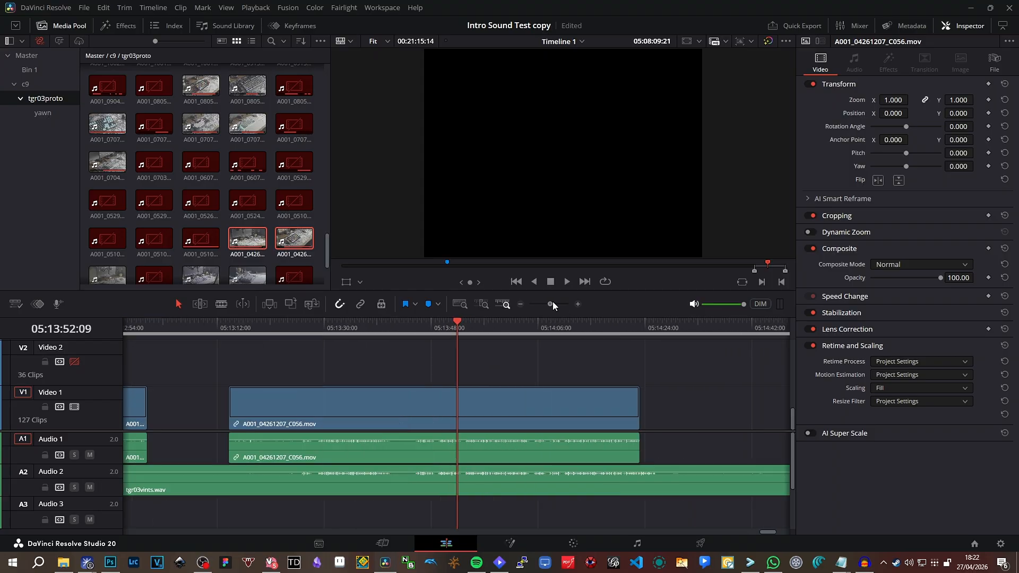
pyautogui.click(626, 327)
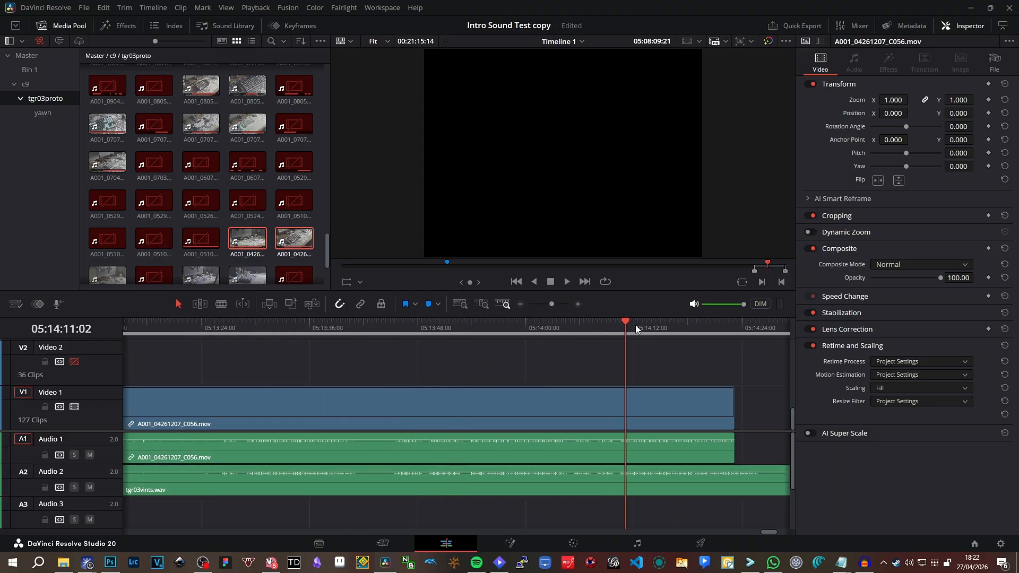
pyautogui.scroll(-2, 479, 159)
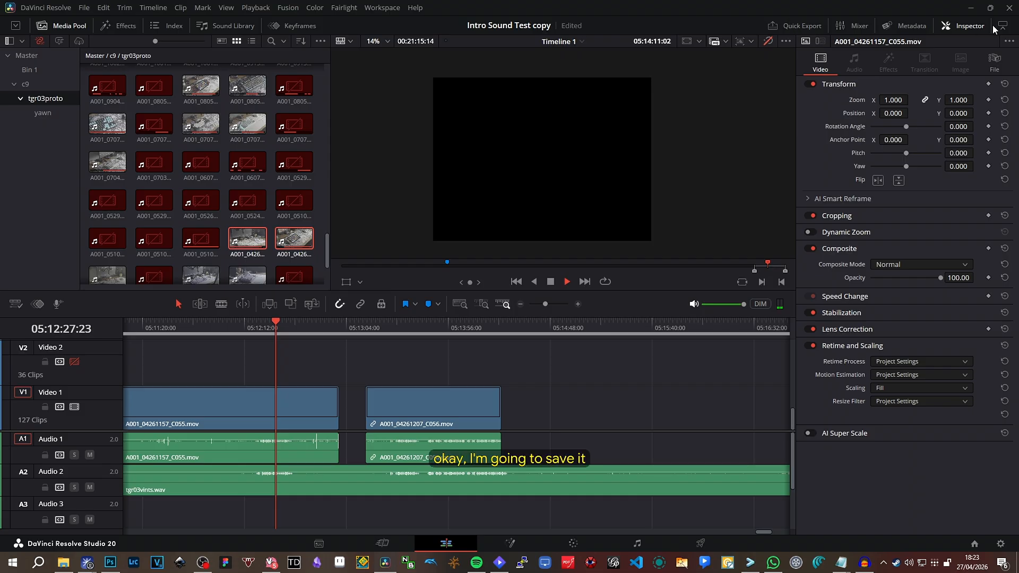
# Close the Intro Sound Test copy project and save its changes.
pyautogui.click(1009, 7)
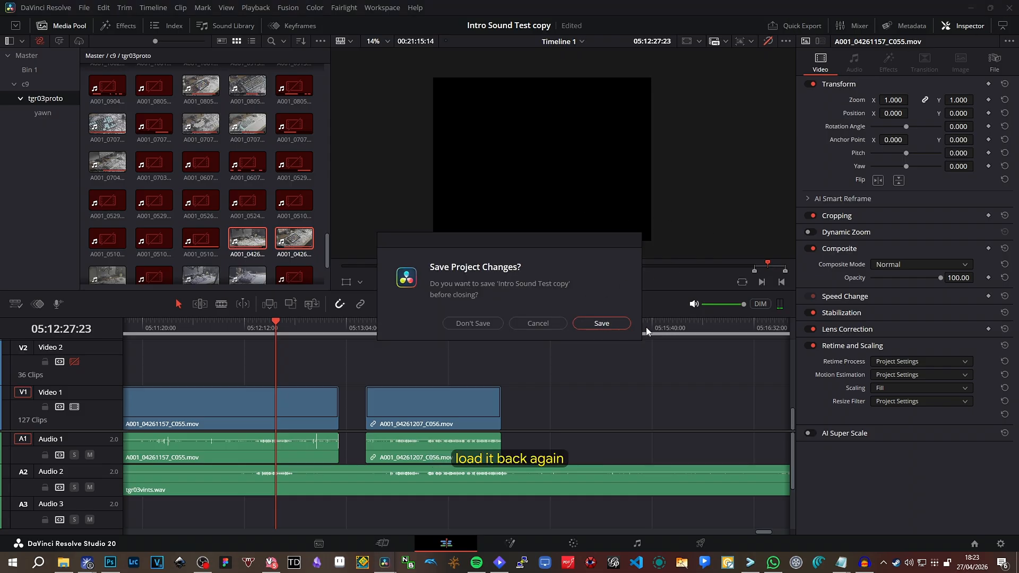
pyautogui.click(603, 324)
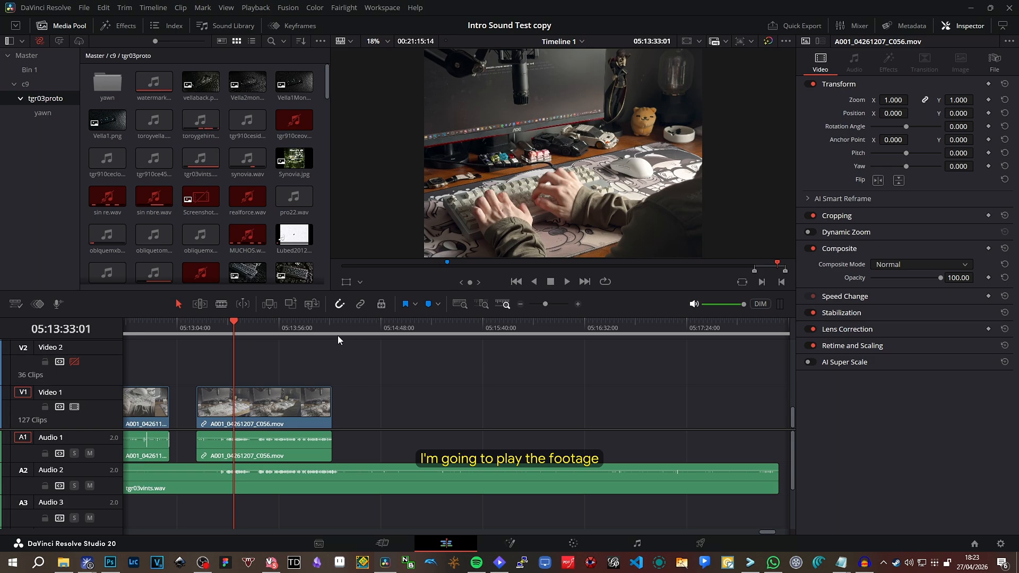
# Play the end of A001_04261207_C056.mov from 05:14:13:06 to check its footage and sound.
pyautogui.moveTo(324, 327); pyautogui.dragTo(312, 323)
pyautogui.moveTo(539, 303); pyautogui.dragTo(548, 303)
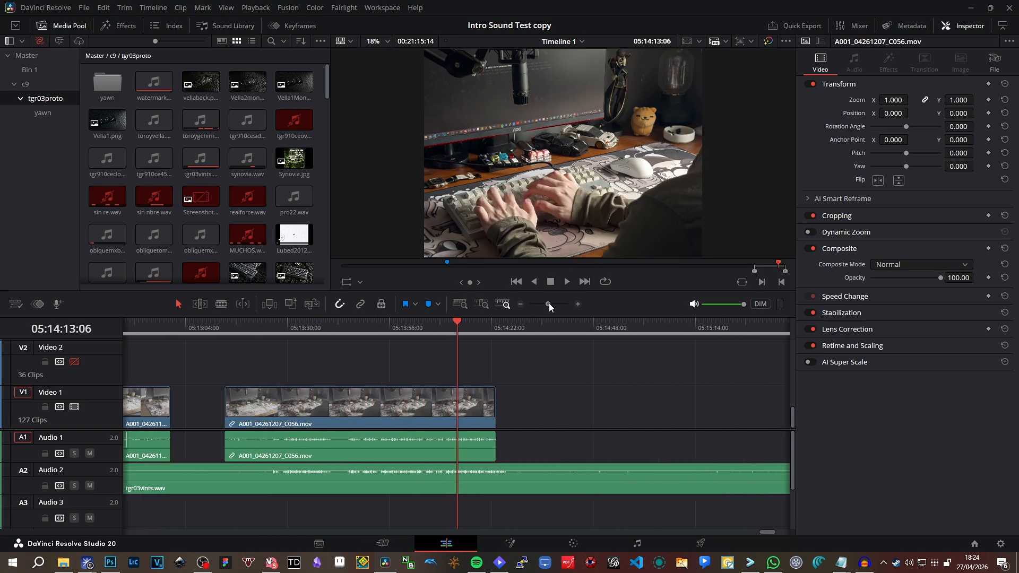
pyautogui.click(564, 282)
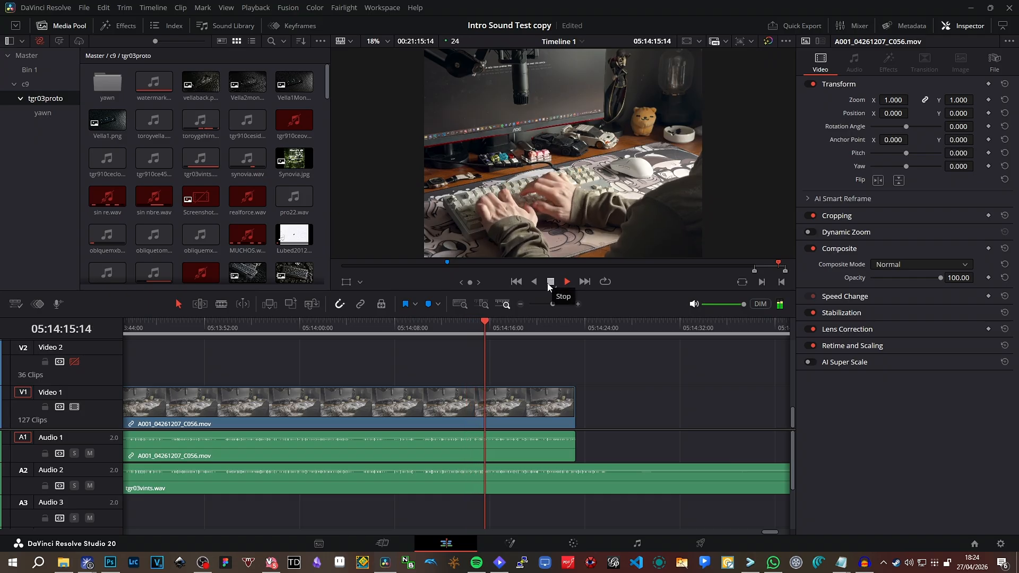
pyautogui.click(551, 282)
# Delete the camera audio of A001_04261157_C055.mov and A001_04261207_C056.mov from Audio 1.
pyautogui.moveTo(552, 304); pyautogui.dragTo(543, 304)
pyautogui.click(263, 448)
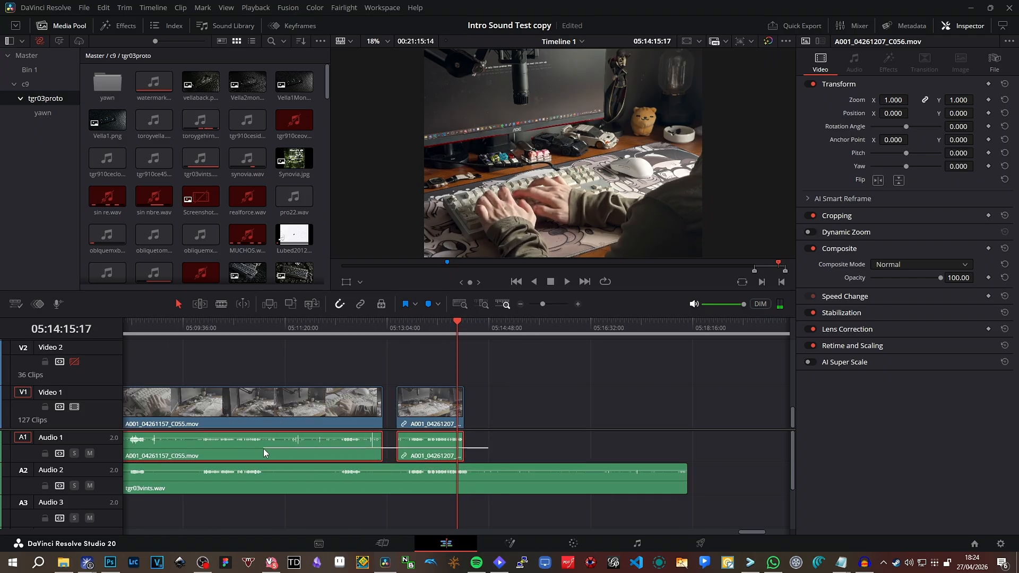
pyautogui.keyDown('ctrl'); pyautogui.click(427, 445); pyautogui.keyUp('ctrl')
pyautogui.press('Delete')
# Play A001_04261207_C056.mov from 05:14:15:17 past its end, and extend the clip's end on Video 1 beyond 05:14:24:22.
pyautogui.moveTo(543, 304); pyautogui.dragTo(552, 304)
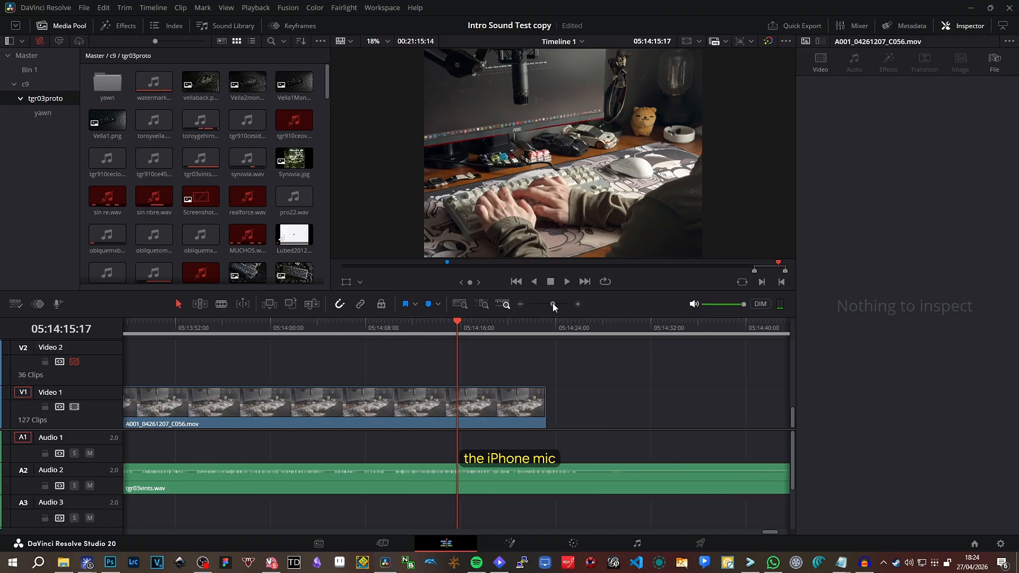
pyautogui.click(568, 281)
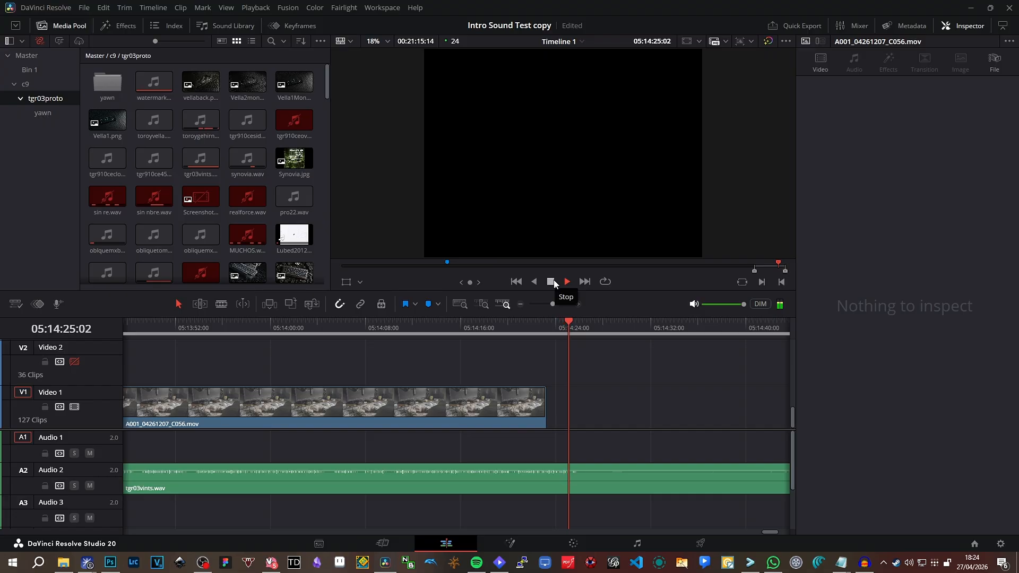
pyautogui.click(551, 281)
pyautogui.moveTo(545, 409); pyautogui.dragTo(635, 412)
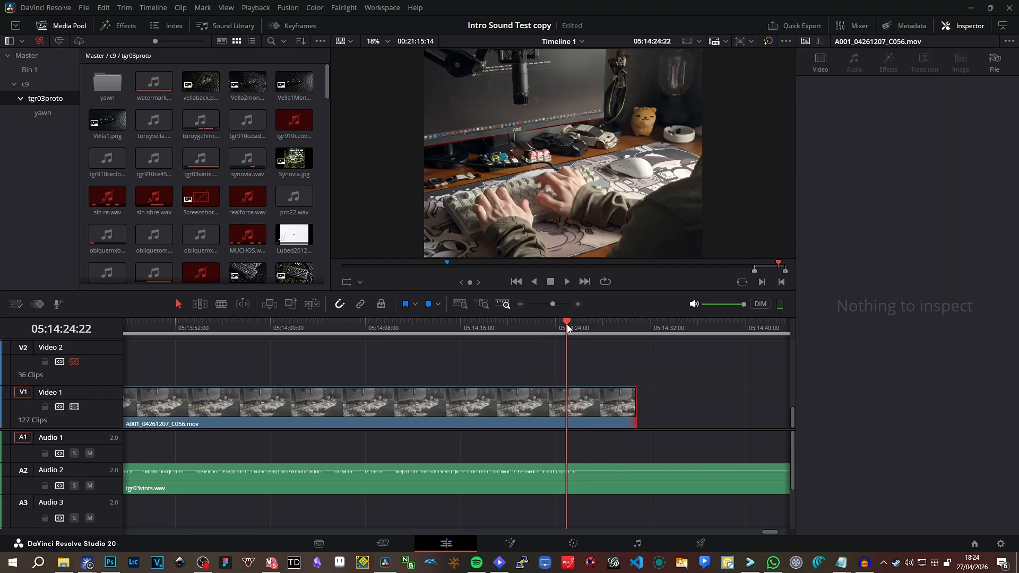
# Split A001_04261207_C056.mov and tgr03vints.wav at 05:14:24:22 and at 05:14:11:05.
pyautogui.click(223, 304)
pyautogui.click(569, 479)
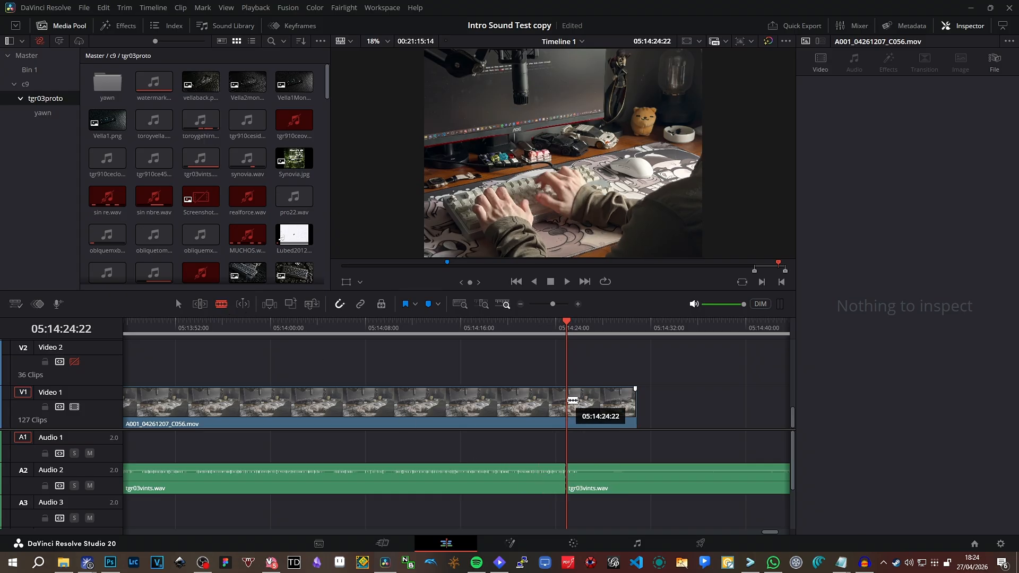
pyautogui.moveTo(401, 330); pyautogui.dragTo(404, 331)
pyautogui.click(404, 481)
pyautogui.click(405, 406)
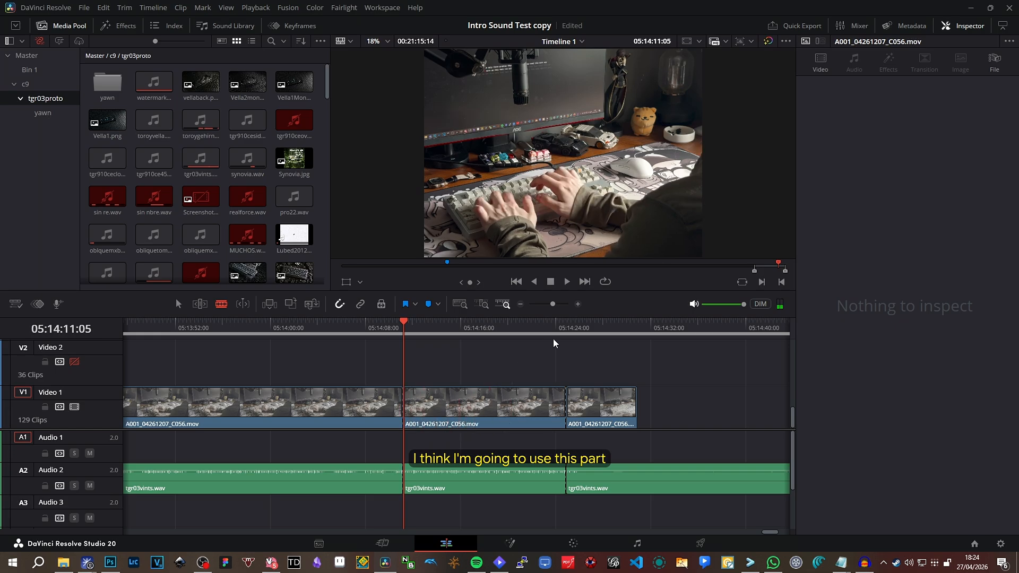
# Split tgr03vints.wav where A001_04261157_C055.mov ends, and delete the video and audio segments on both sides of the take starting at 05:14:11:05.
pyautogui.moveTo(553, 304); pyautogui.dragTo(543, 305)
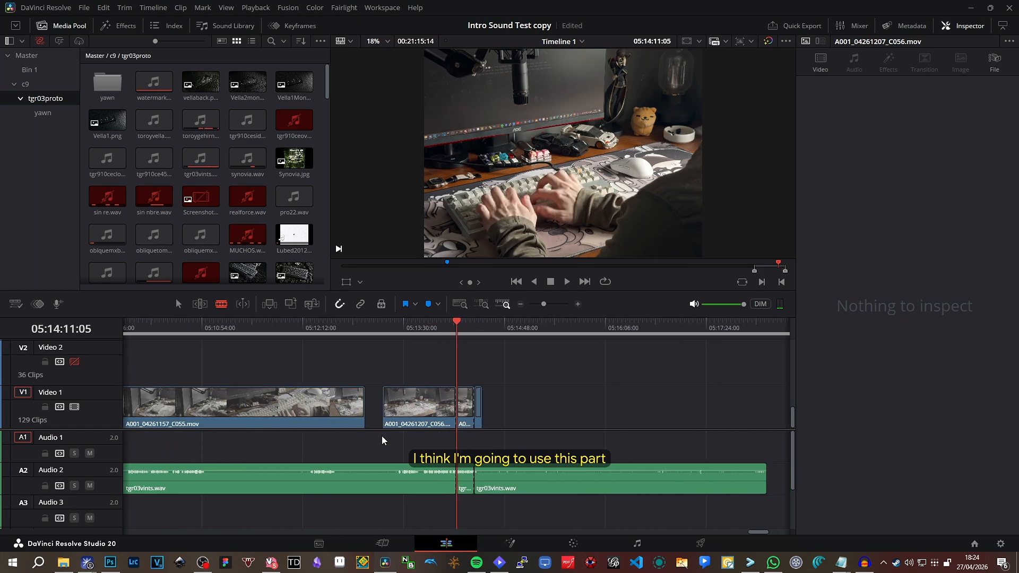
pyautogui.click(367, 475)
pyautogui.click(412, 480)
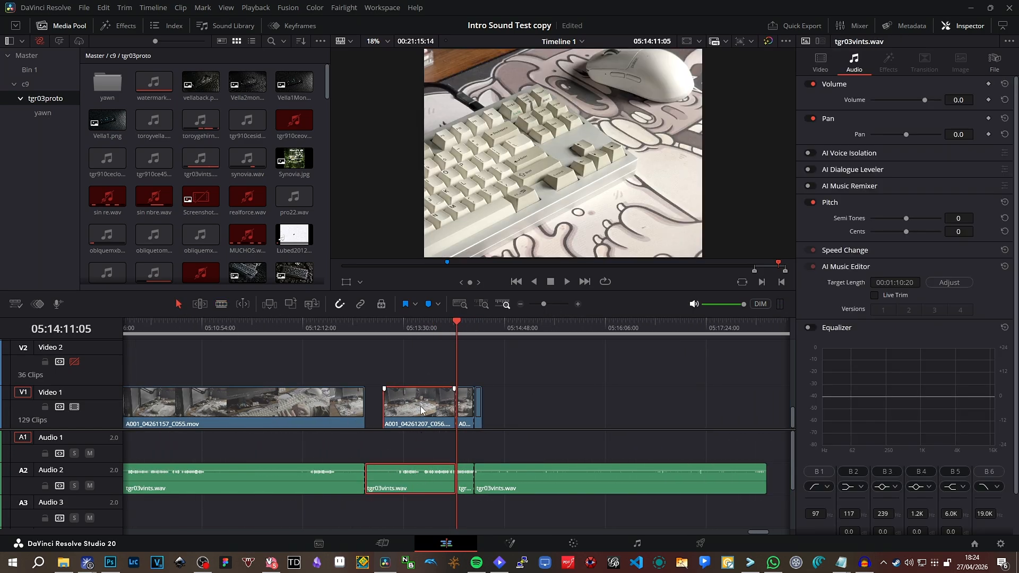
pyautogui.keyDown('ctrl'); pyautogui.click(478, 407); pyautogui.keyUp('ctrl')
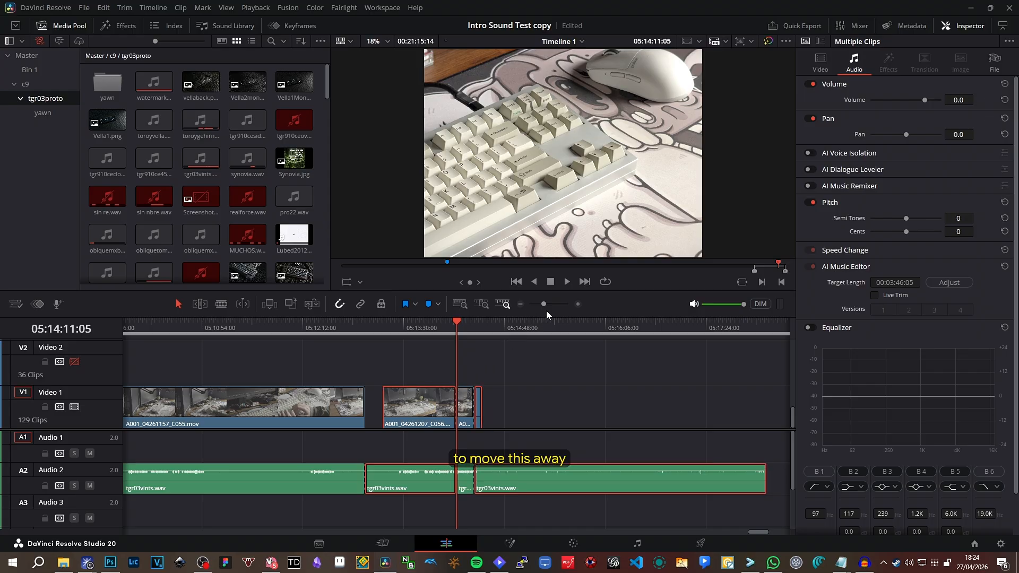
pyautogui.moveTo(543, 305); pyautogui.dragTo(539, 303)
pyautogui.moveTo(446, 420); pyautogui.dragTo(568, 419)
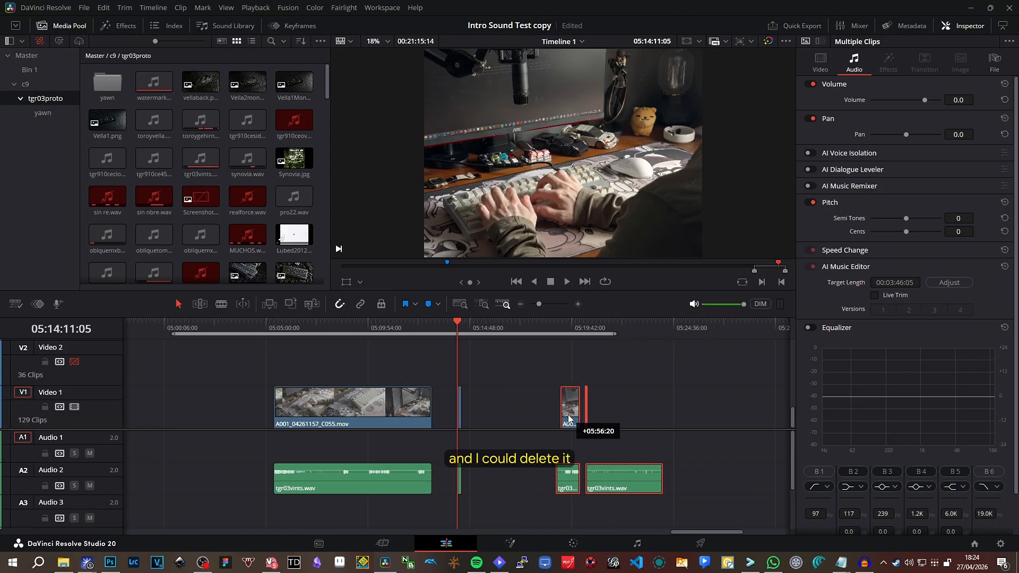
pyautogui.press('Delete')
# Split A001_04261157_C055.mov and tgr03vints.wav at about 05:12:21:20 and 05:12:35 to isolate the close-up typing take.
pyautogui.moveTo(420, 331); pyautogui.dragTo(418, 328)
pyautogui.moveTo(556, 309); pyautogui.dragTo(553, 307)
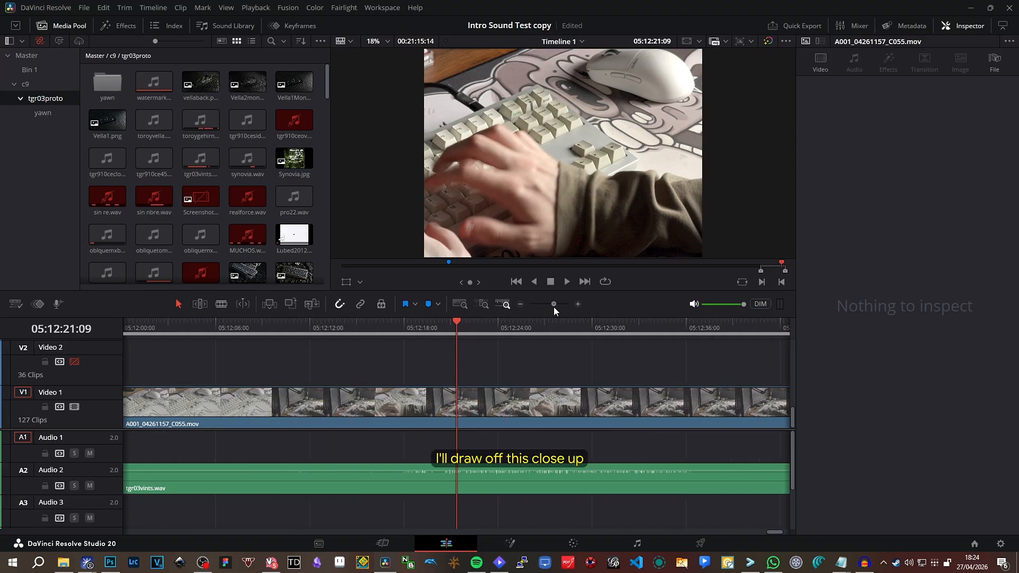
pyautogui.click(228, 302)
pyautogui.click(463, 409)
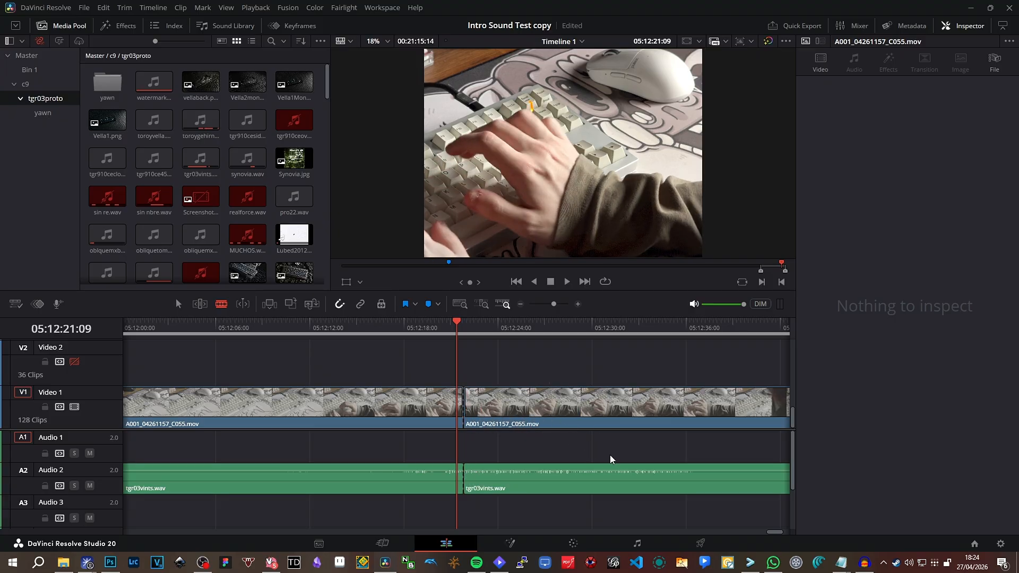
pyautogui.click(684, 481)
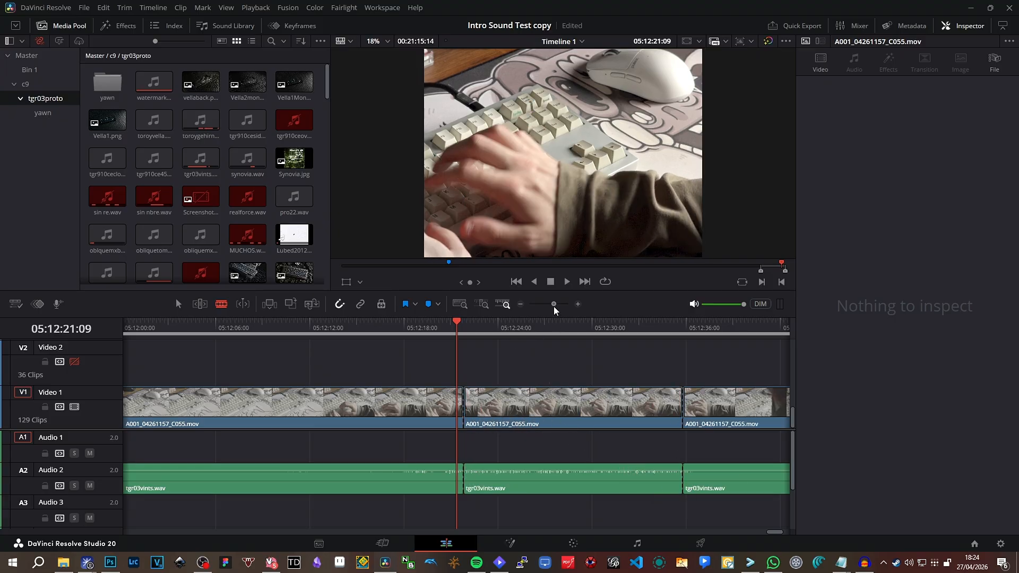
# Split A001_04261157_C055.mov and tgr03vints.wav at 05:10:41:06 and 05:10:55:01 to isolate the side-angle typing take.
pyautogui.moveTo(554, 304); pyautogui.dragTo(542, 307)
pyautogui.moveTo(330, 328); pyautogui.dragTo(372, 330)
pyautogui.moveTo(542, 303); pyautogui.dragTo(552, 305)
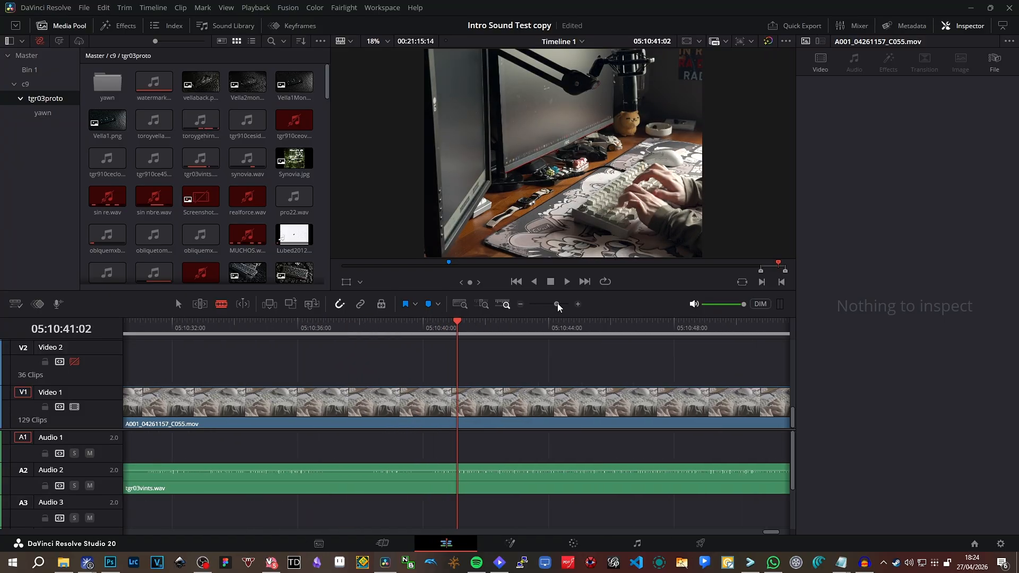
pyautogui.click(459, 331)
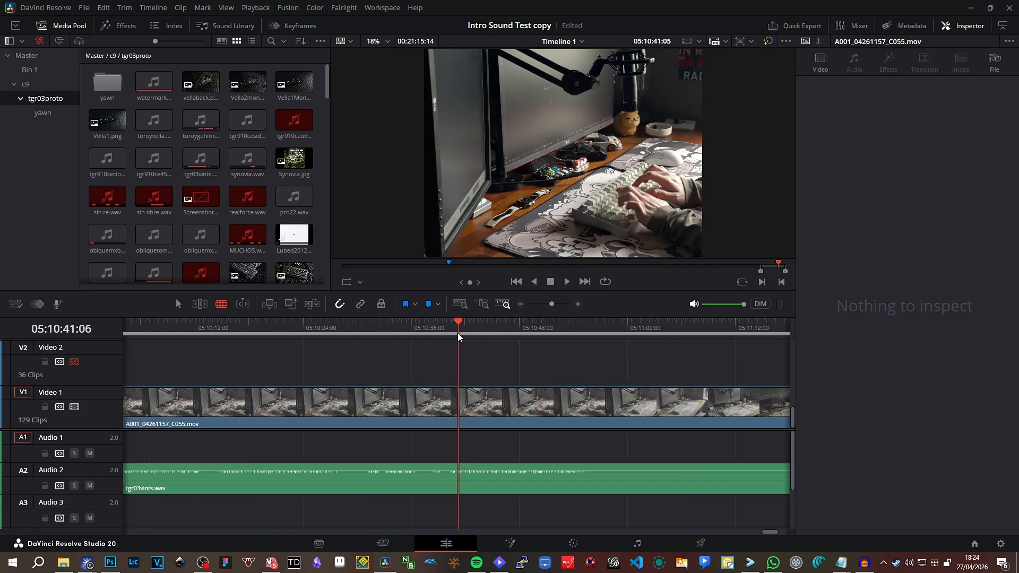
pyautogui.click(464, 480)
pyautogui.click(464, 405)
pyautogui.click(583, 480)
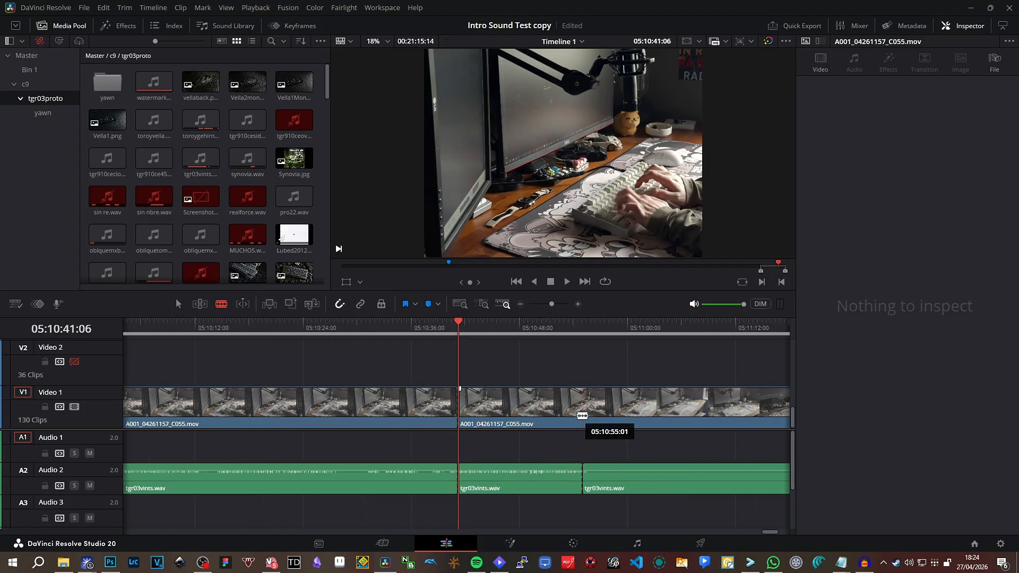
pyautogui.click(584, 404)
# Split A001_04261157_C055.mov and tgr03vints.wav at 05:08:42:15 and about 12 seconds further on.
pyautogui.moveTo(552, 304); pyautogui.dragTo(541, 304)
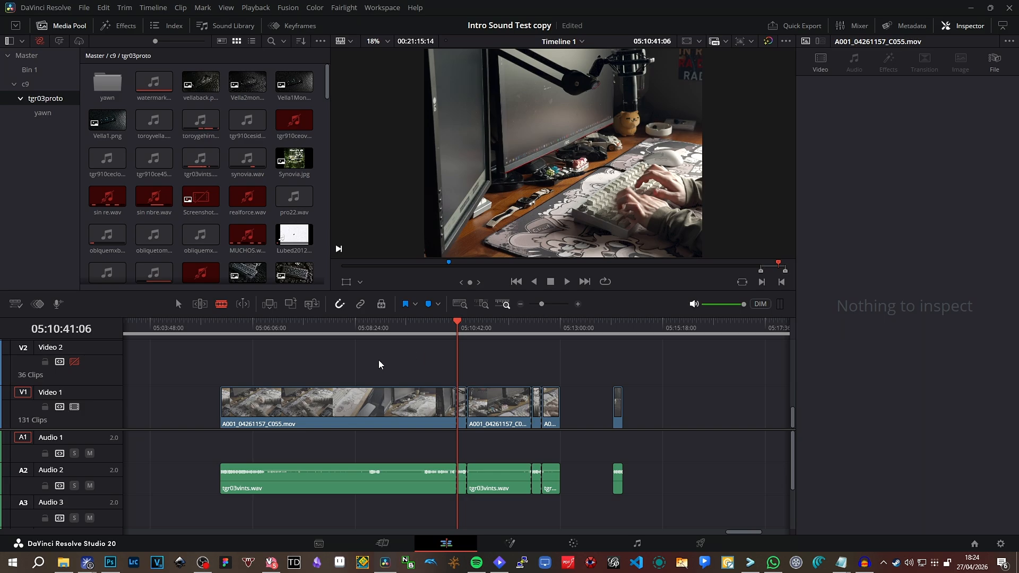
pyautogui.click(371, 345)
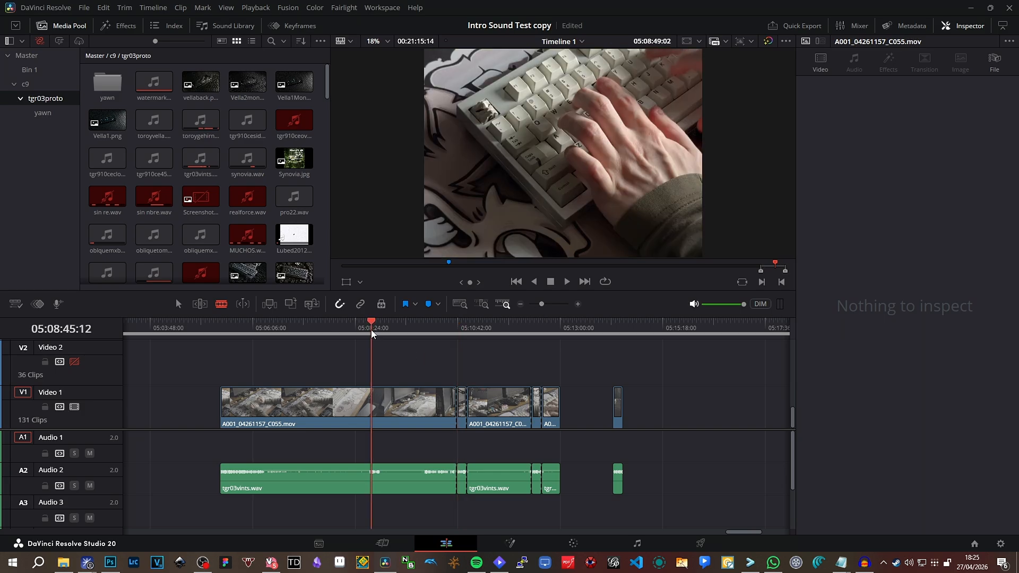
pyautogui.click(556, 304)
pyautogui.moveTo(557, 305); pyautogui.dragTo(557, 305)
pyautogui.moveTo(457, 333); pyautogui.dragTo(338, 334)
pyautogui.click(338, 406)
pyautogui.click(339, 478)
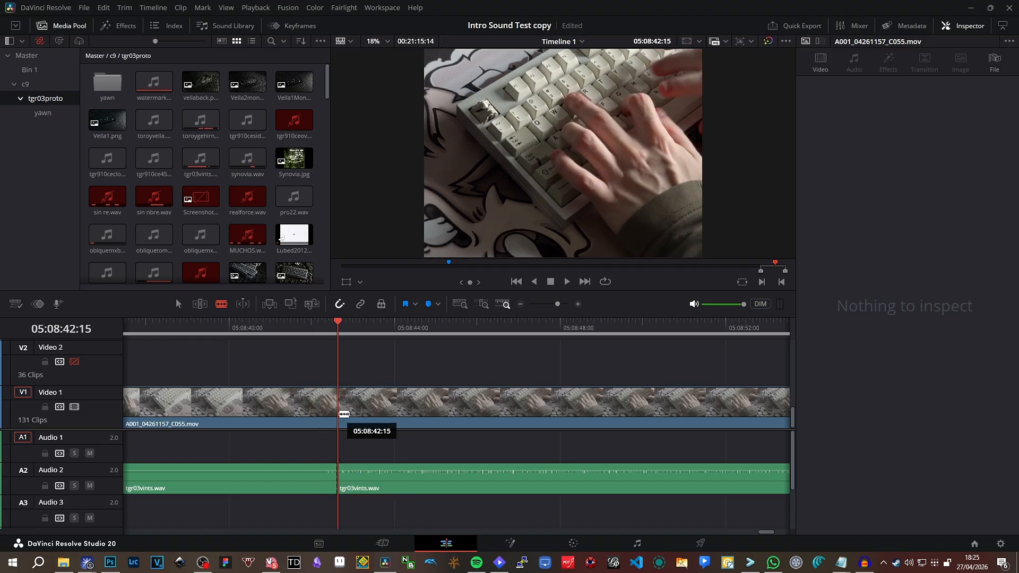
pyautogui.moveTo(557, 304); pyautogui.dragTo(544, 307)
pyautogui.click(501, 406)
# Split A001_04261157_C055.mov and tgr03vints.wav at 05:07:30:03, around the mic-adjustment footage.
pyautogui.moveTo(366, 329); pyautogui.dragTo(398, 332)
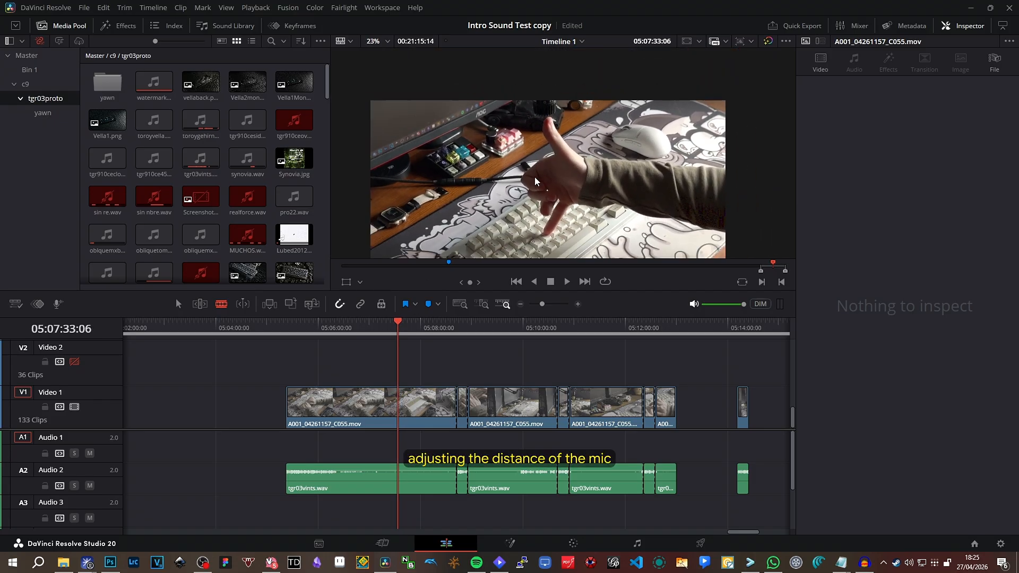
pyautogui.click(401, 332)
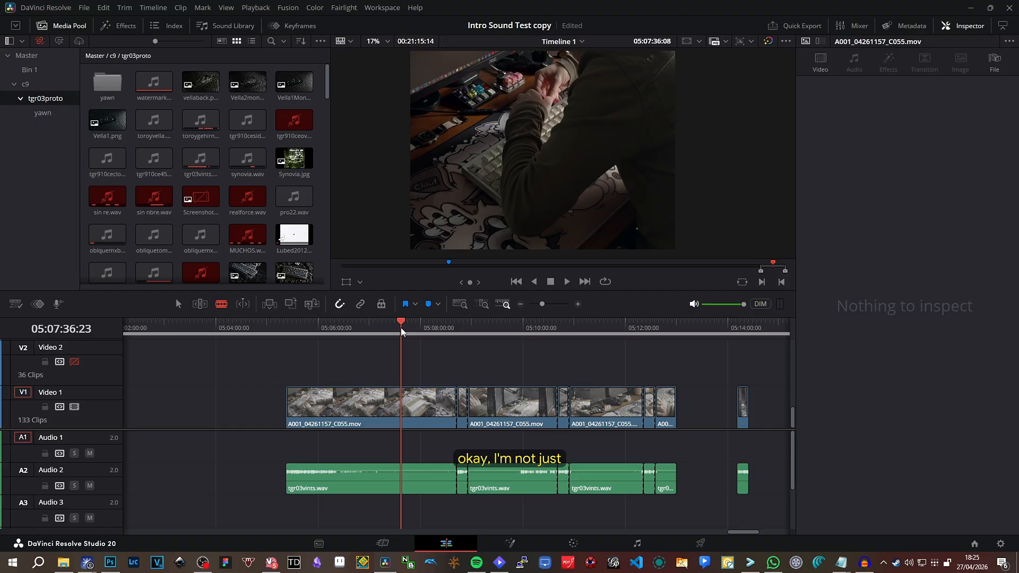
pyautogui.moveTo(401, 331); pyautogui.dragTo(400, 492)
pyautogui.click(400, 405)
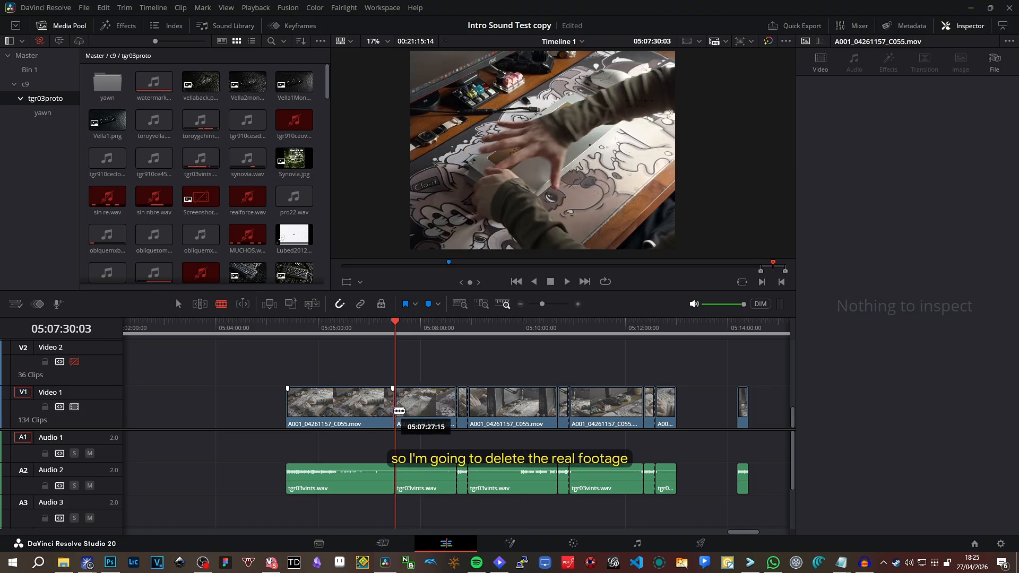
# Delete the four unused A001_04261157_C055.mov segments and their tgr03vints.wav audio after 05:07:30:03, keeping the short isolated takes.
pyautogui.click(430, 481)
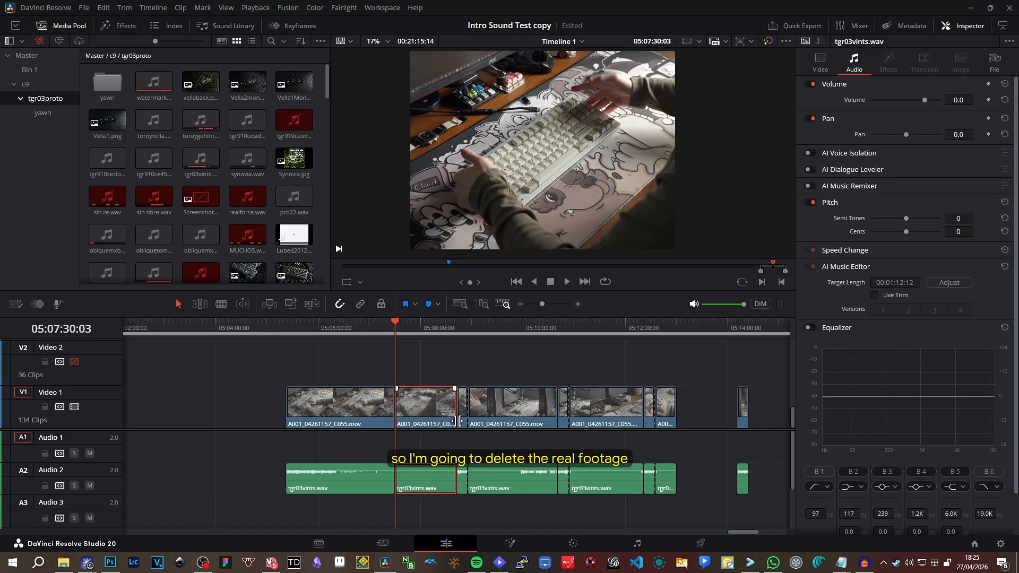
pyautogui.press('BackSpace')
pyautogui.moveTo(522, 397); pyautogui.dragTo(522, 397)
pyautogui.press('BackSpace')
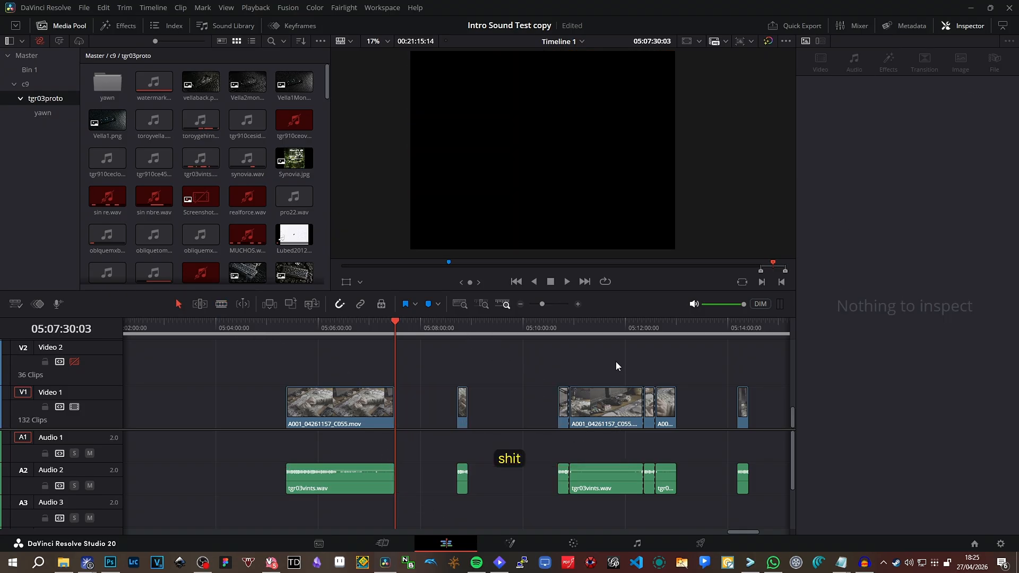
pyautogui.press('BackSpace')
pyautogui.hotkey('ctrl', 'z')
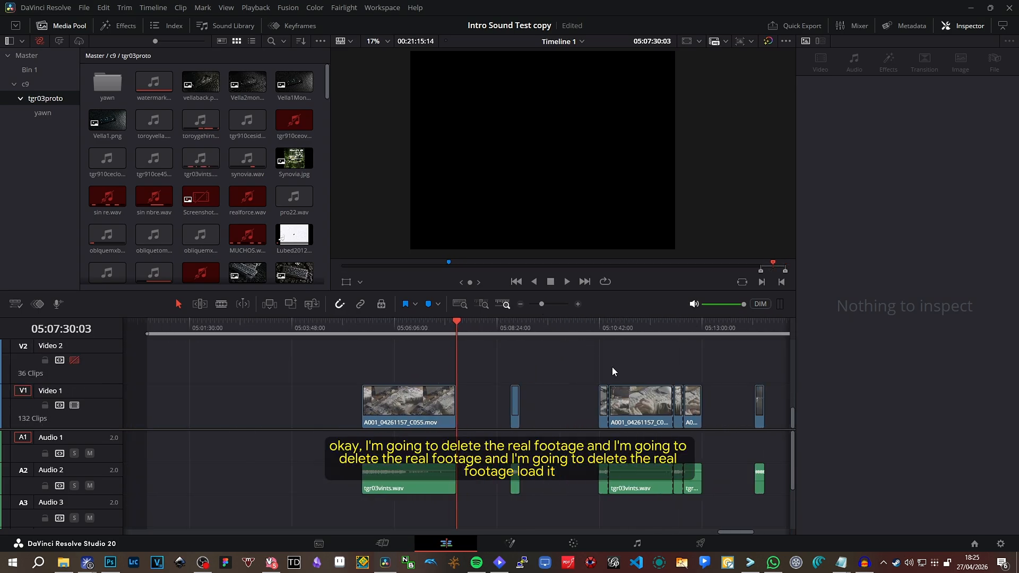
pyautogui.click(641, 483)
pyautogui.press('BackSpace')
pyautogui.click(689, 426)
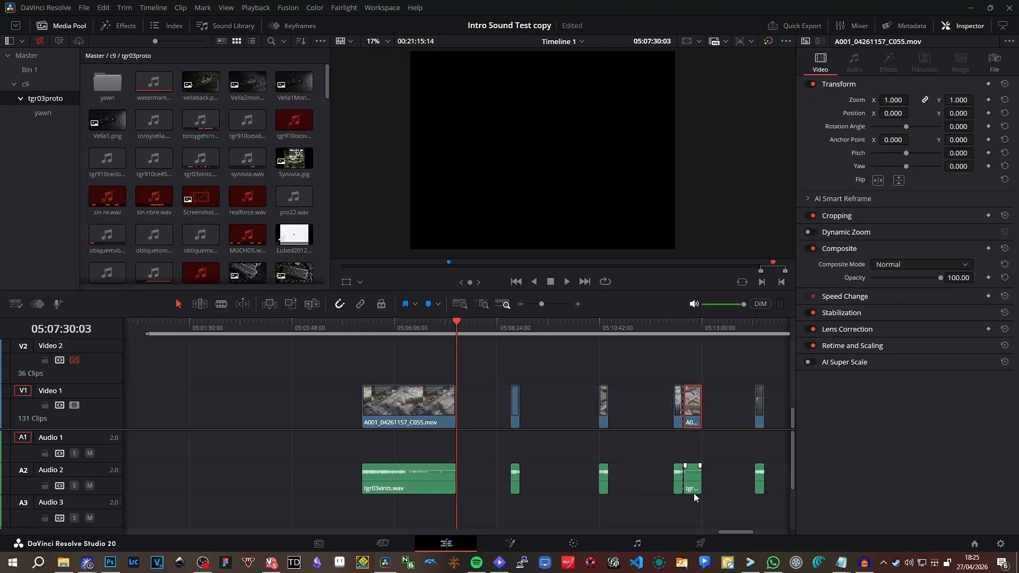
pyautogui.press('BackSpace')
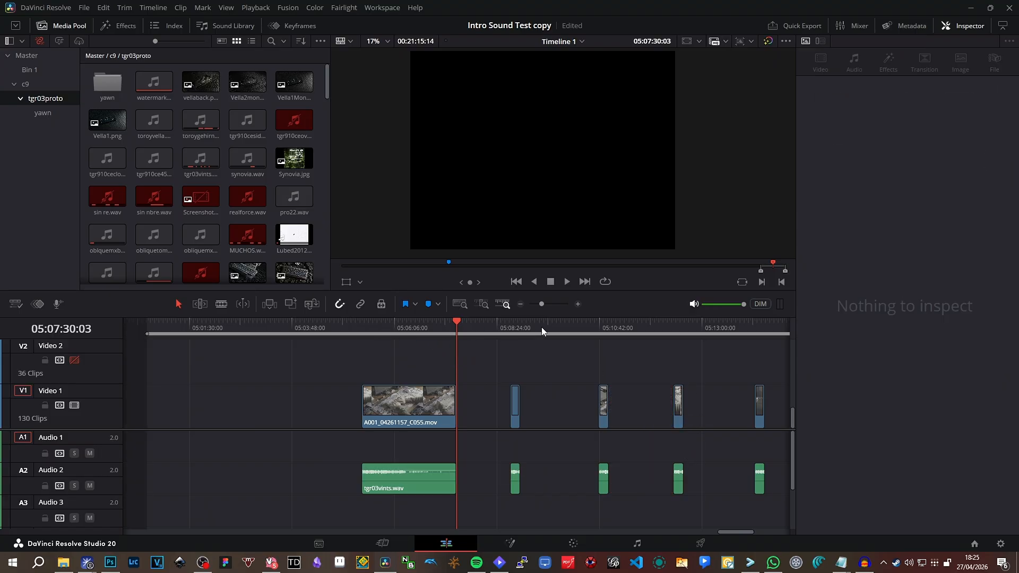
# Inspect the framing of the short takes at 05:12:21:20 and 05:10:41:06 in the viewer.
pyautogui.click(671, 326)
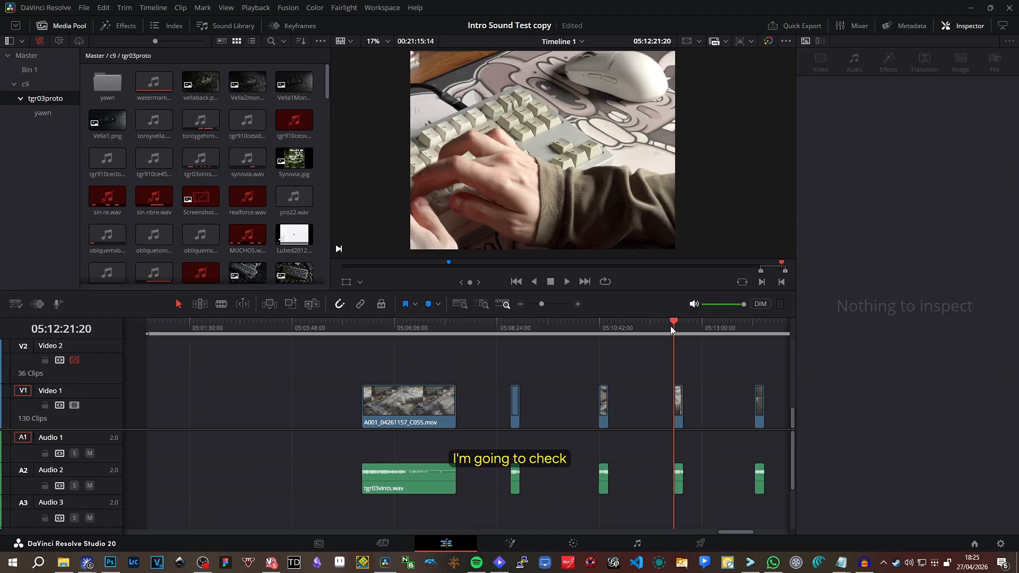
pyautogui.scroll(4, 563, 190)
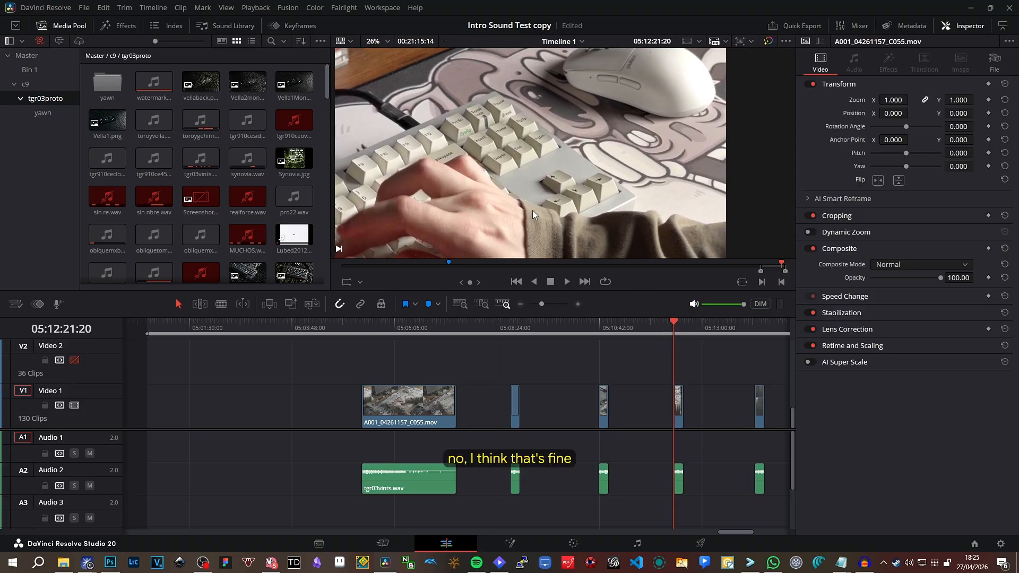
pyautogui.scroll(-3, 533, 177)
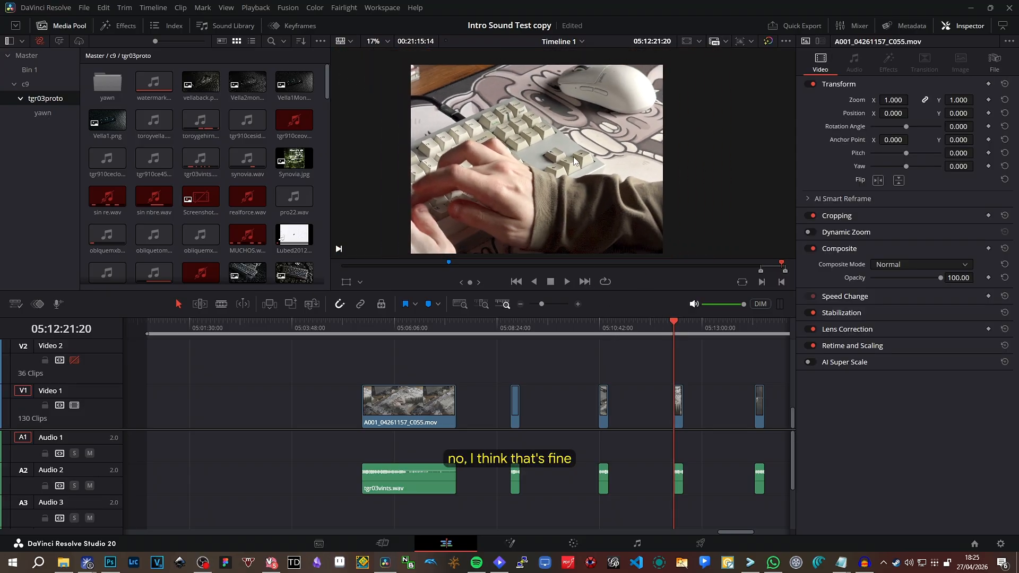
pyautogui.click(599, 326)
pyautogui.scroll(2, 581, 154)
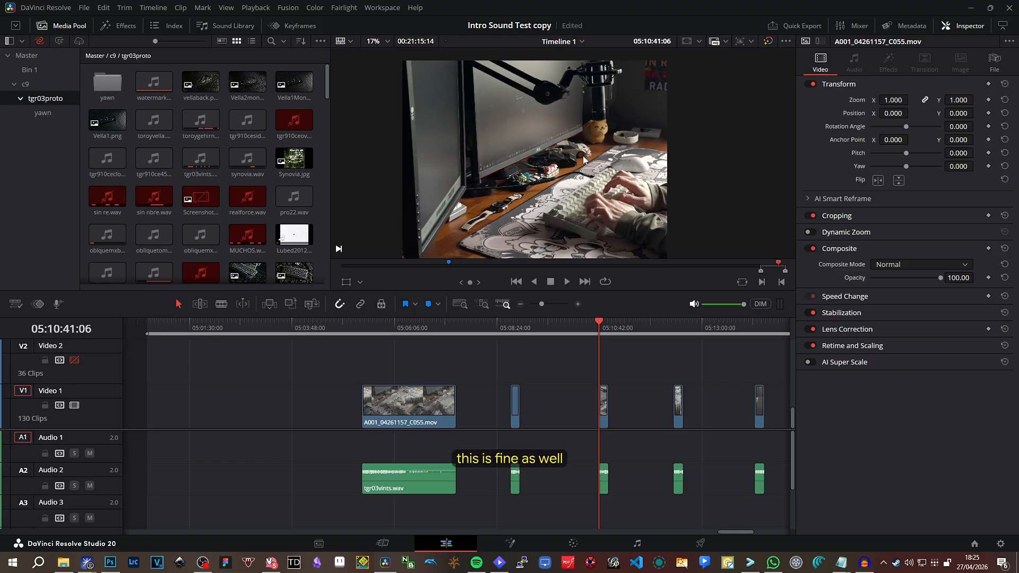
# Reframe the desk take at 05:10:41:06 with a zoom of 1.100 and a horizontal position of -94.000.
pyautogui.moveTo(577, 152); pyautogui.dragTo(539, 138)
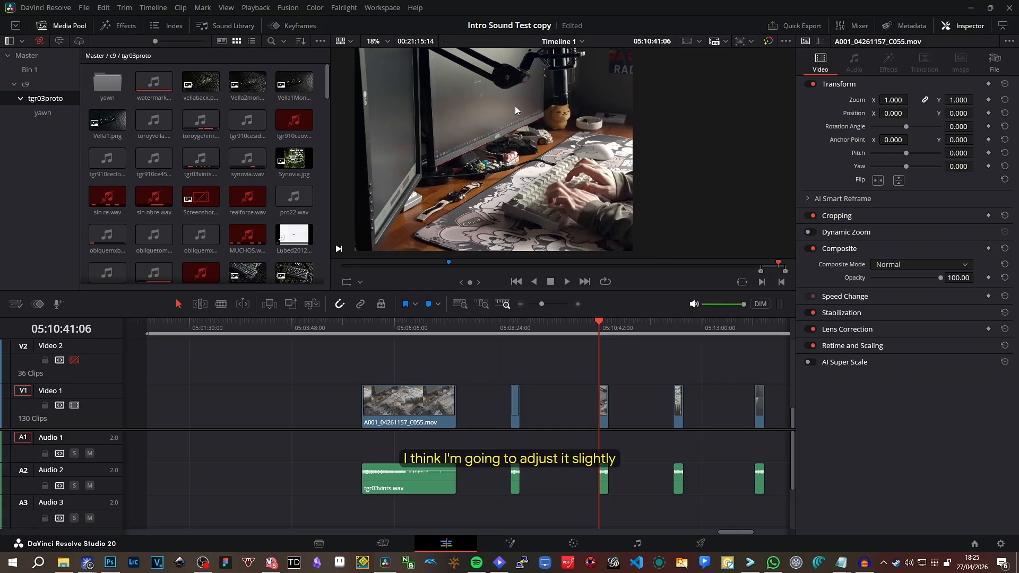
pyautogui.moveTo(890, 99); pyautogui.dragTo(843, 113)
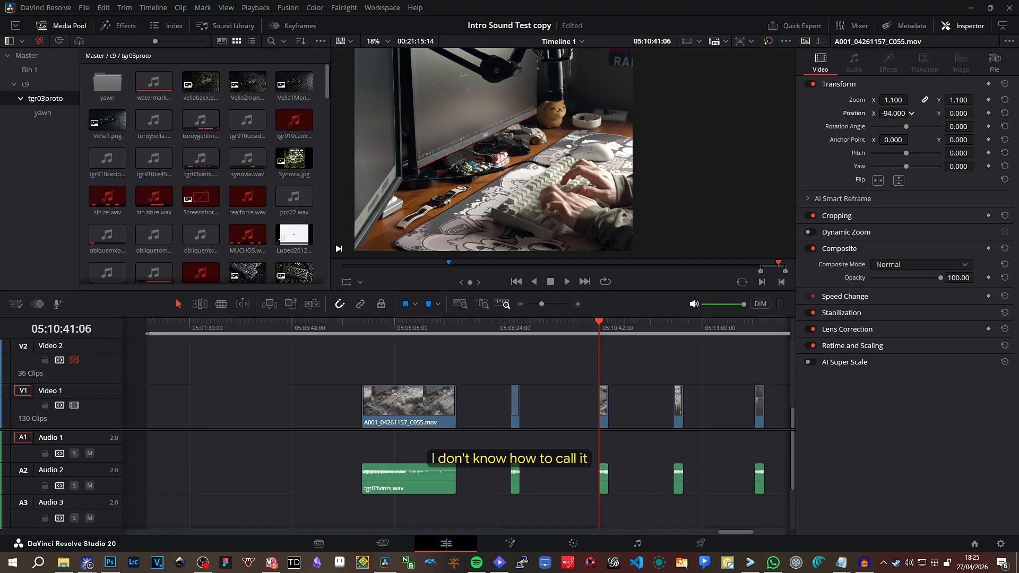
pyautogui.scroll(-2, 580, 141)
pyautogui.scroll(2, 580, 141)
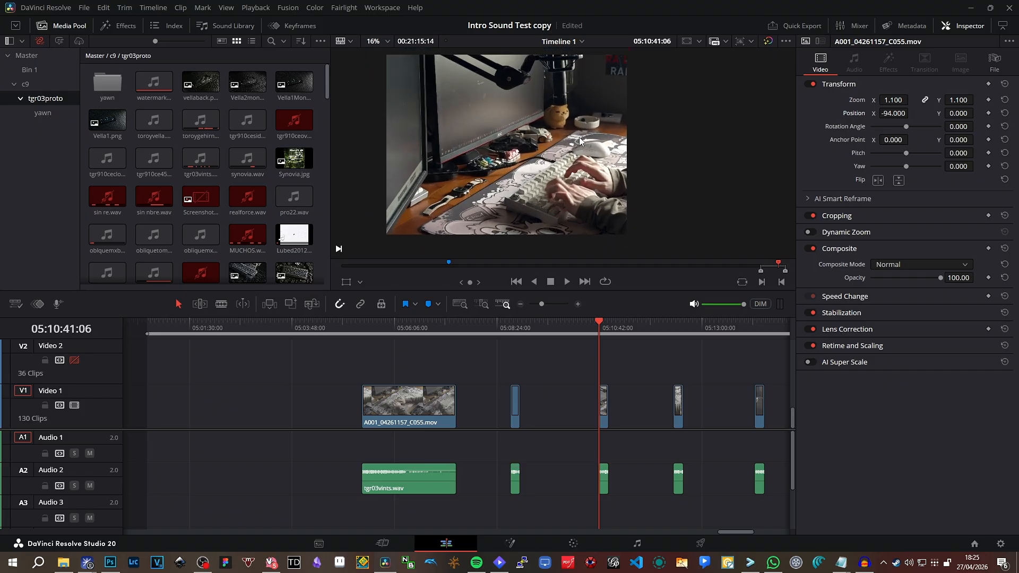
# Compare the close-up at 05:08:42:15, and move the reframed desk take with its audio ahead of the long A001_04261157_C055.mov clip.
pyautogui.click(512, 328)
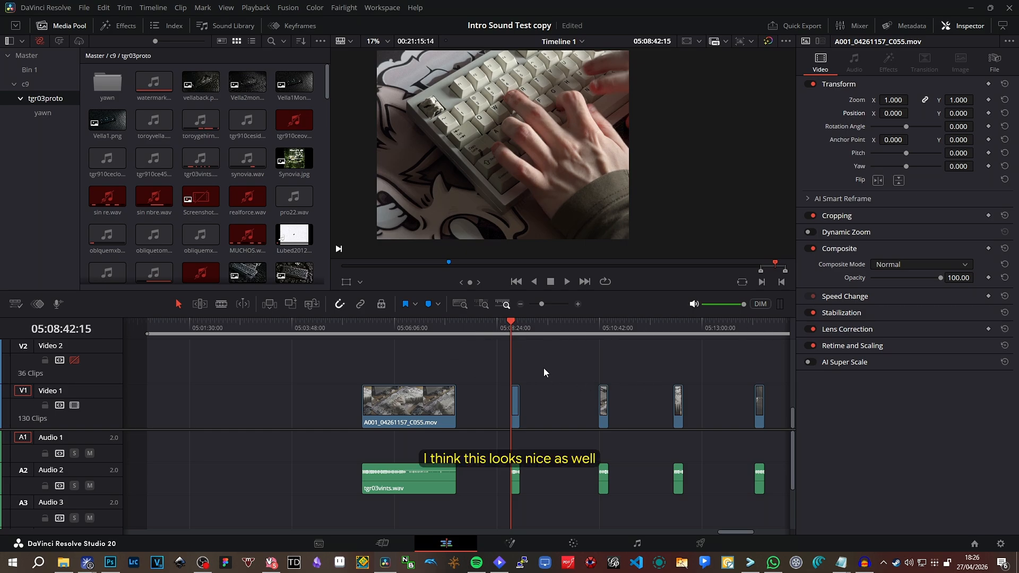
pyautogui.click(604, 404)
pyautogui.click(598, 325)
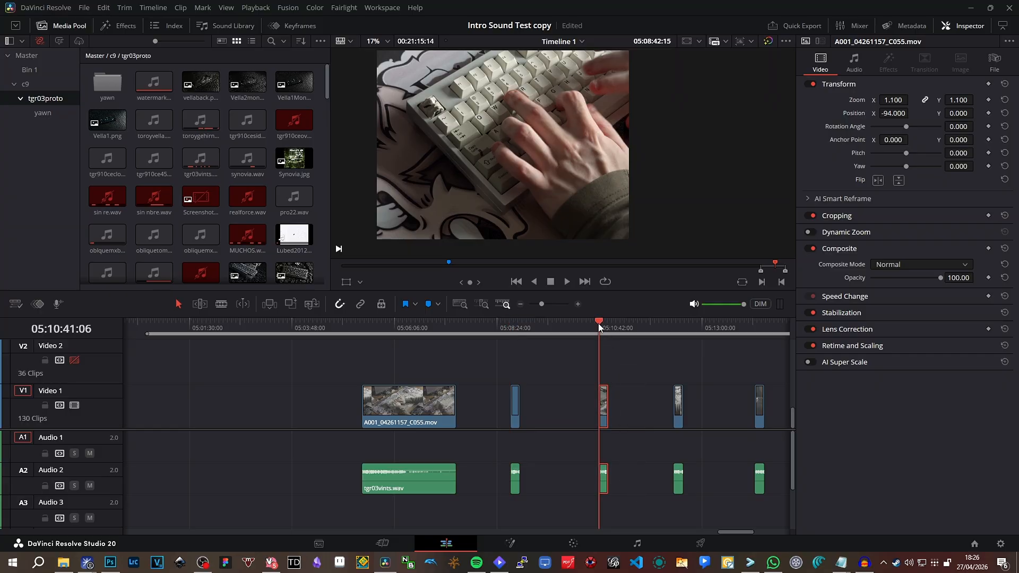
pyautogui.moveTo(606, 397); pyautogui.dragTo(322, 397)
# Place the A001_04261207_C056.mov take with its audio directly before the long clip, and shift the reframed desk take further ahead.
pyautogui.moveTo(669, 325); pyautogui.dragTo(545, 333)
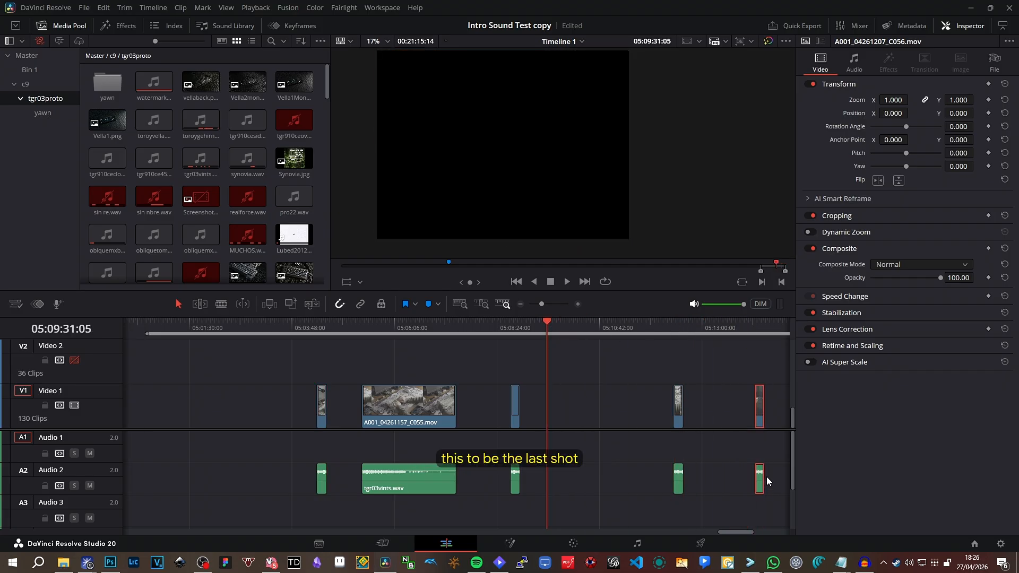
pyautogui.moveTo(757, 422); pyautogui.dragTo(351, 420)
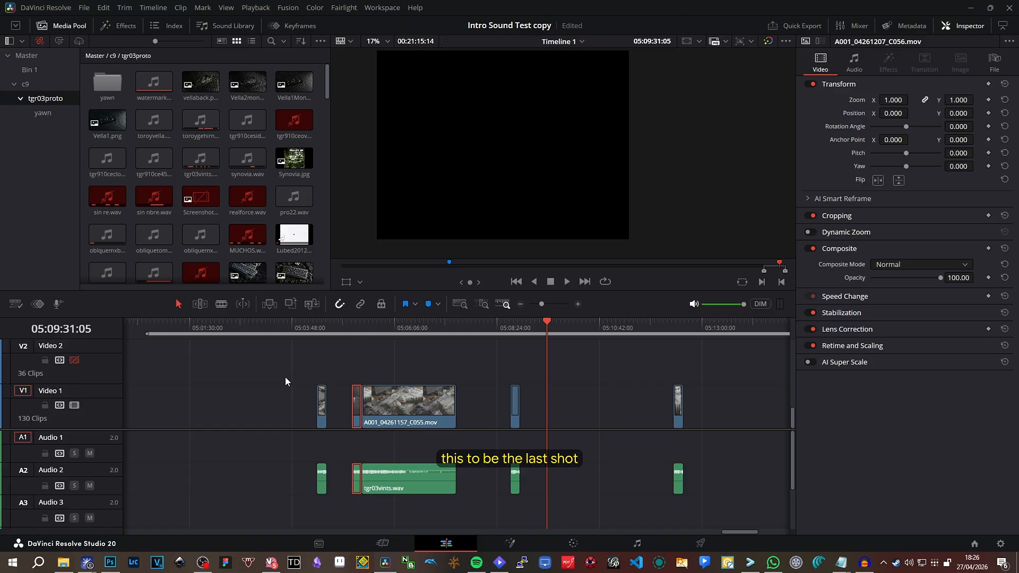
pyautogui.moveTo(273, 370); pyautogui.dragTo(326, 464)
pyautogui.moveTo(317, 419); pyautogui.dragTo(295, 419)
# Compare the remaining two close-ups and move the one at 05:08:42:15 with its audio directly after the opening desk take.
pyautogui.click(600, 405)
pyautogui.click(507, 329)
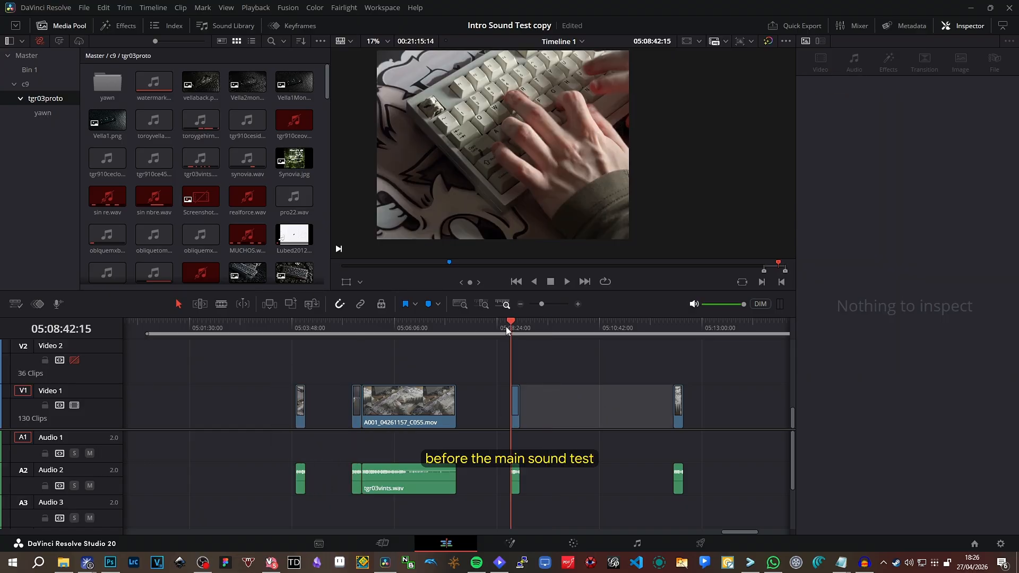
pyautogui.click(674, 330)
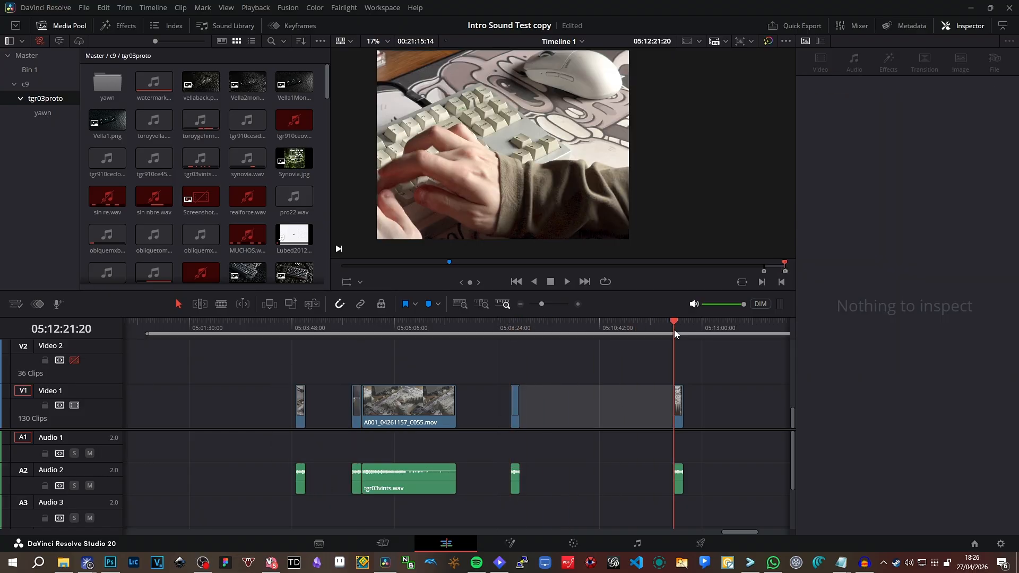
pyautogui.click(502, 330)
pyautogui.moveTo(493, 398); pyautogui.dragTo(544, 468)
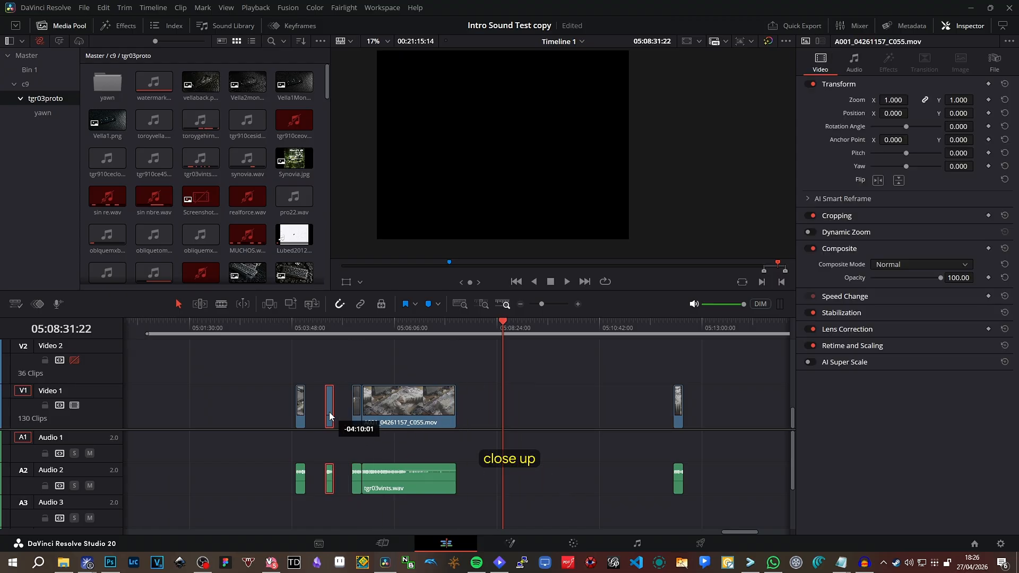
pyautogui.moveTo(319, 412); pyautogui.dragTo(319, 412)
# Move the 05:12:21:20 close-up directly before the A001_04261207_C056.mov take, and join the opening pair of takes to it.
pyautogui.moveTo(678, 408); pyautogui.dragTo(344, 403)
pyautogui.moveTo(255, 356); pyautogui.dragTo(310, 419)
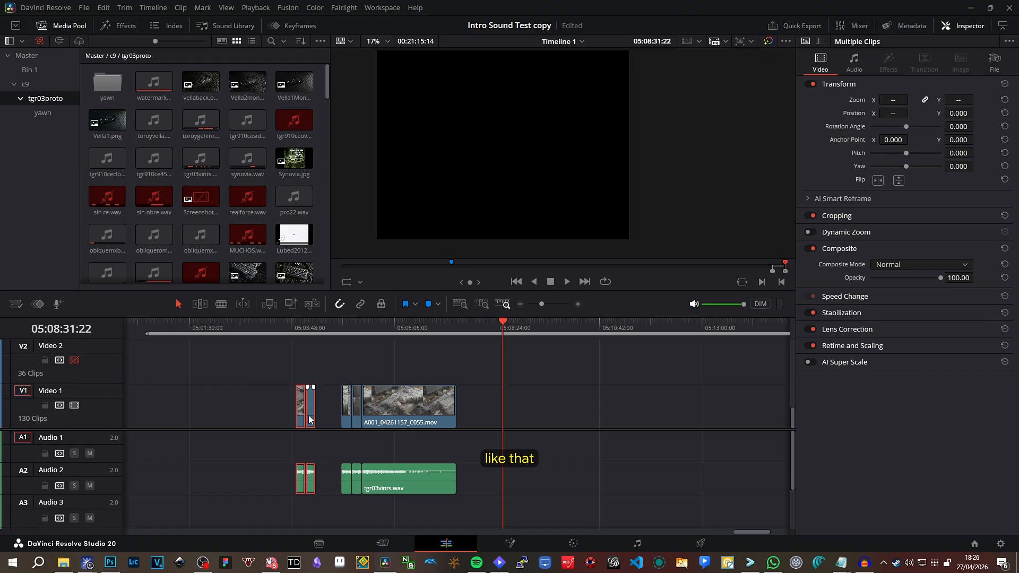
pyautogui.click(565, 282)
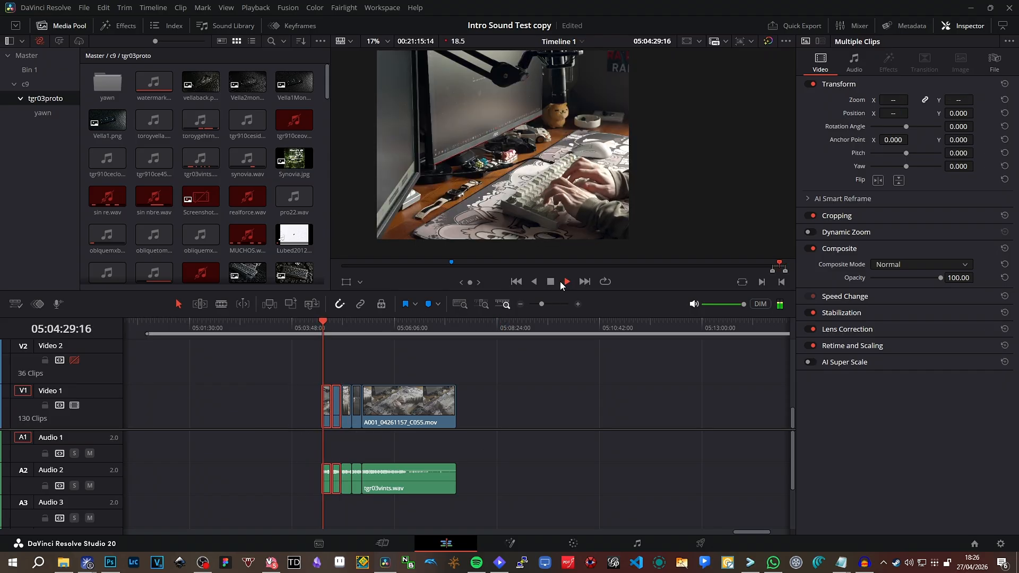
pyautogui.click(343, 329)
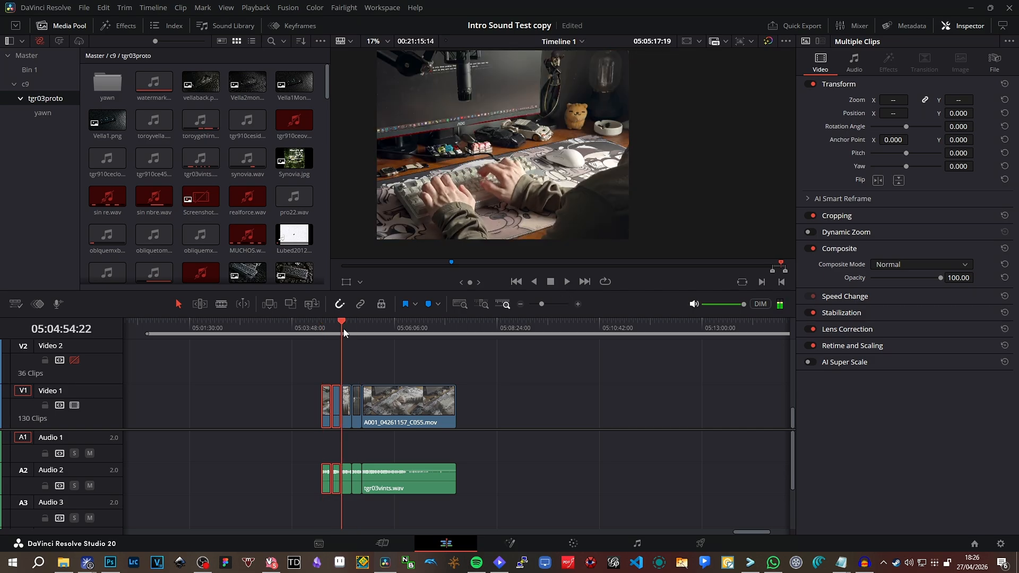
pyautogui.click(551, 281)
# Trim both close-ups to about 5 seconds, placed back to back, and the opening desk take to about 10 seconds, including their audio.
pyautogui.click(550, 304)
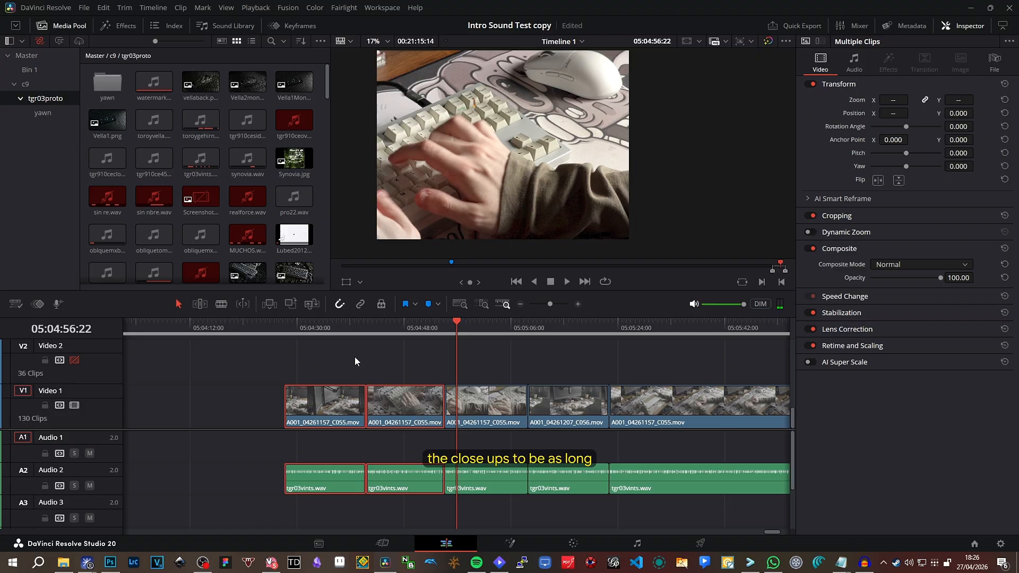
pyautogui.click(406, 394)
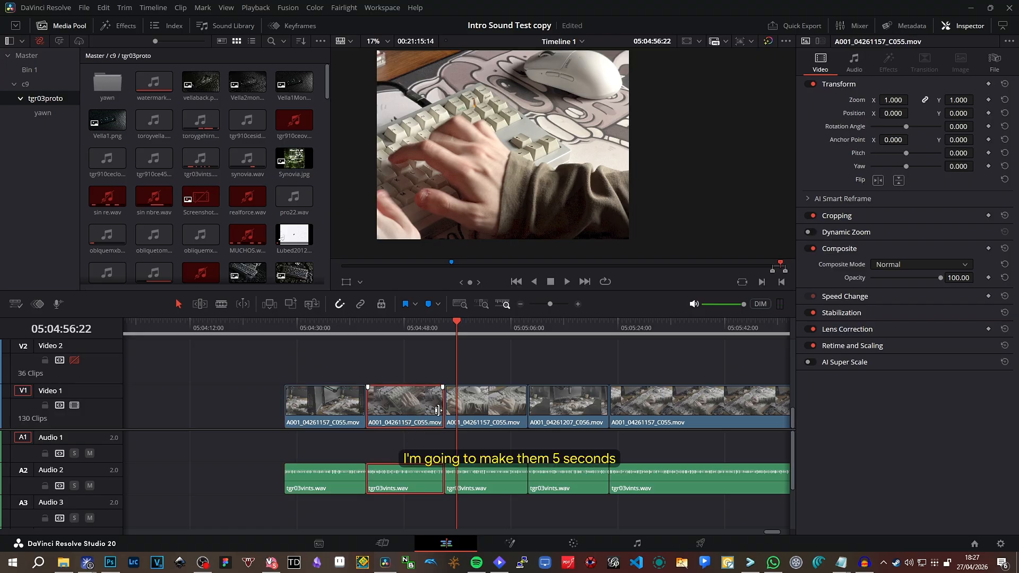
pyautogui.moveTo(443, 410); pyautogui.dragTo(390, 408)
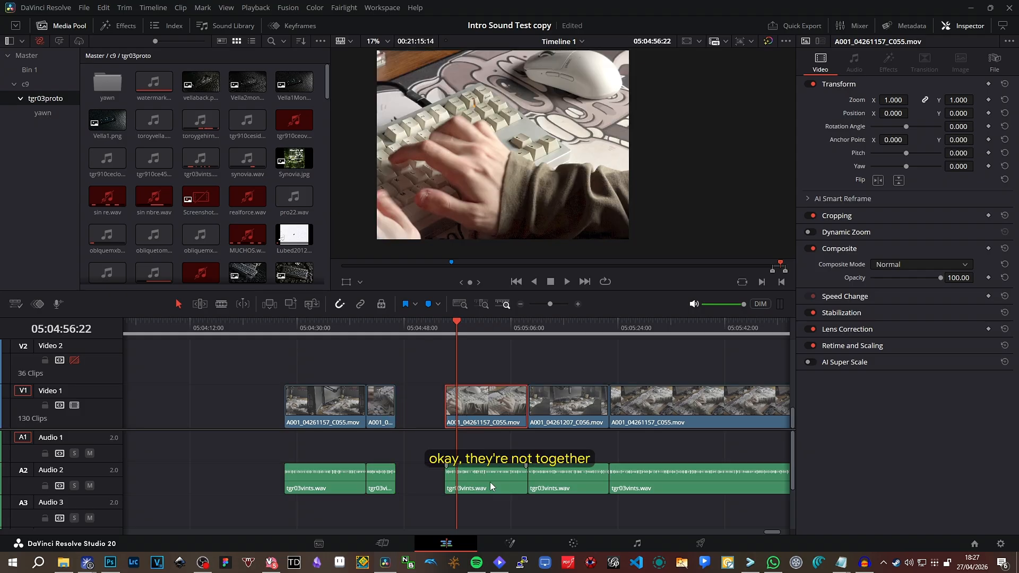
pyautogui.moveTo(525, 409); pyautogui.dragTo(512, 409)
pyautogui.moveTo(446, 409); pyautogui.dragTo(336, 408)
pyautogui.click(346, 472)
# Trim the A001_04261207_C056.mov take and its audio to about 10 seconds, butted against the start of the long clip.
pyautogui.click(577, 479)
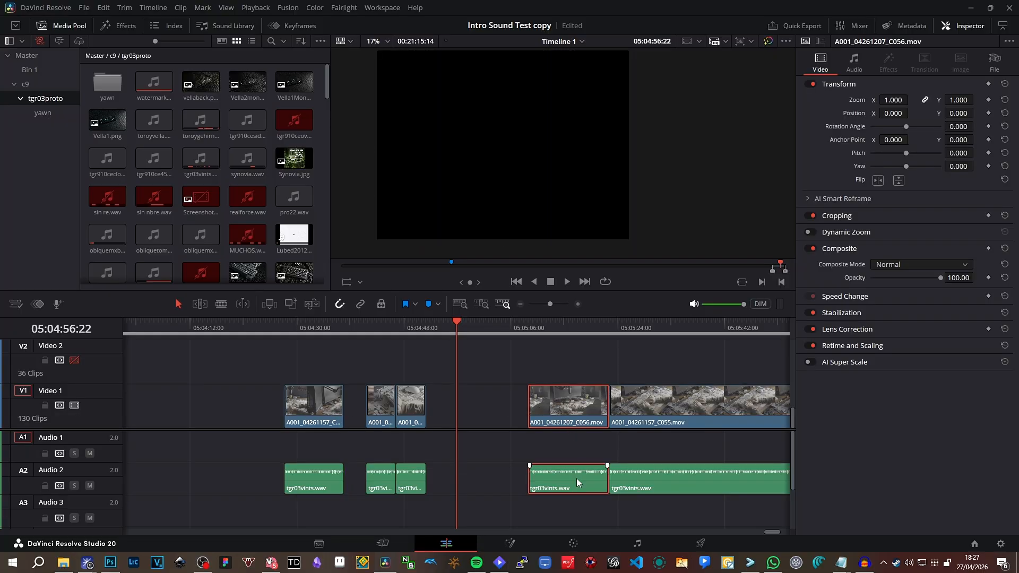
pyautogui.moveTo(604, 410); pyautogui.dragTo(591, 411)
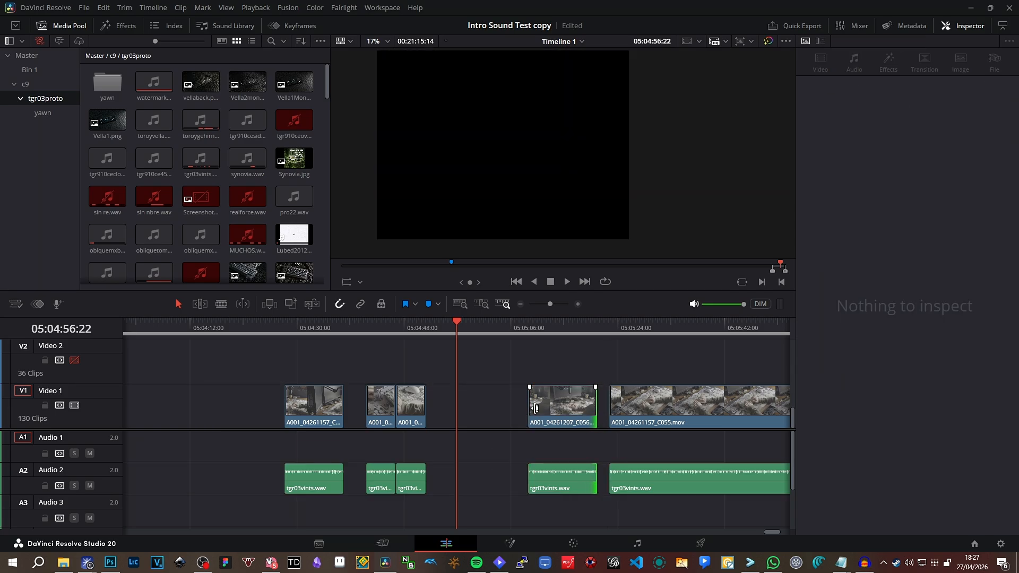
pyautogui.click(541, 410)
pyautogui.moveTo(529, 410); pyautogui.dragTo(566, 492)
pyautogui.moveTo(571, 412); pyautogui.dragTo(584, 412)
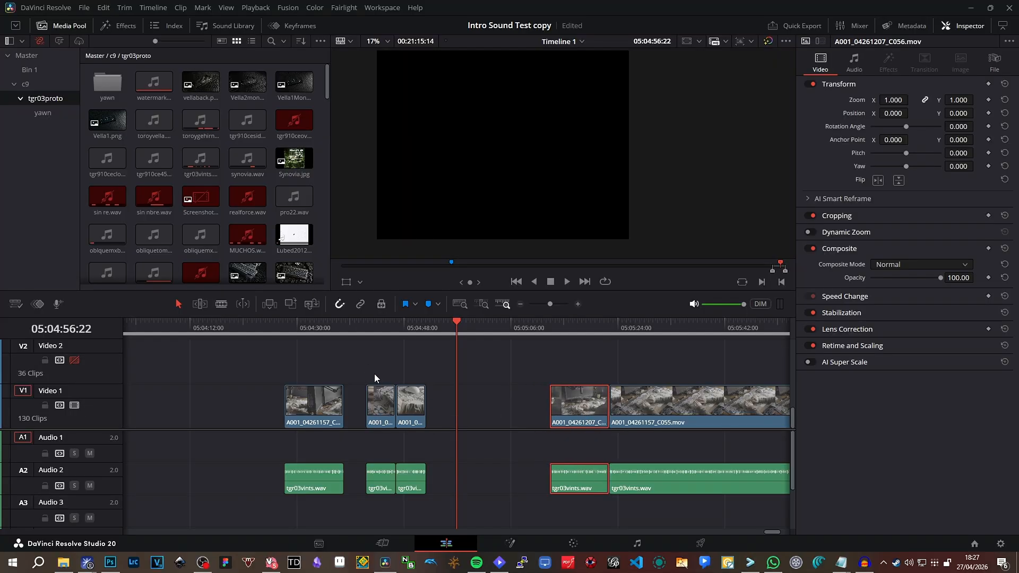
# Close the gaps by moving the two close-ups directly before the A001_04261207_C056.mov take and the opening desk take directly before them.
pyautogui.moveTo(417, 447); pyautogui.dragTo(369, 364)
pyautogui.moveTo(416, 422); pyautogui.dragTo(536, 419)
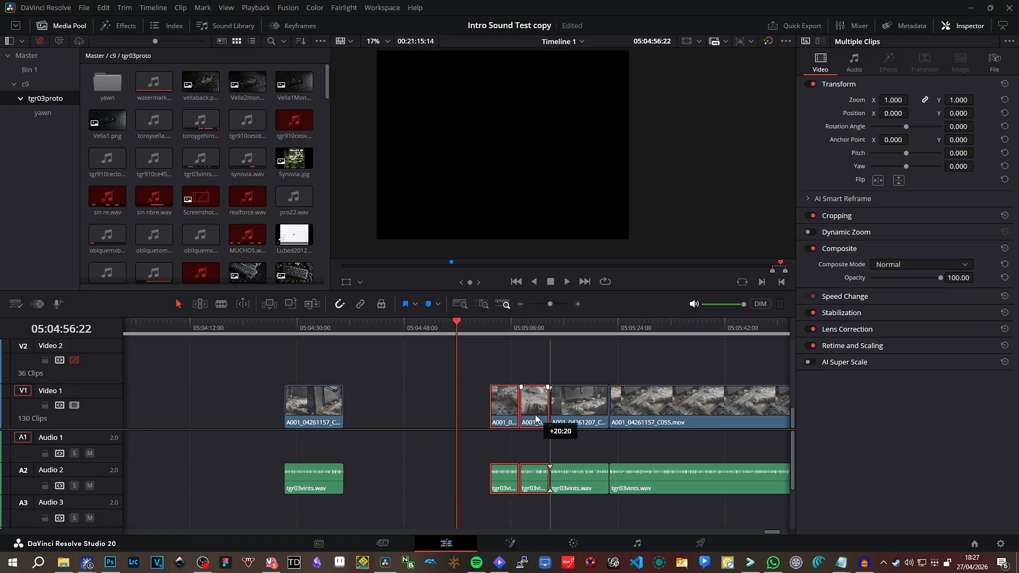
pyautogui.moveTo(334, 407); pyautogui.dragTo(469, 407)
# Play the opening desk take, and shift both its in and out points about 1.5 seconds later, keeping it about 10 seconds long.
pyautogui.click(424, 328)
pyautogui.press('space')
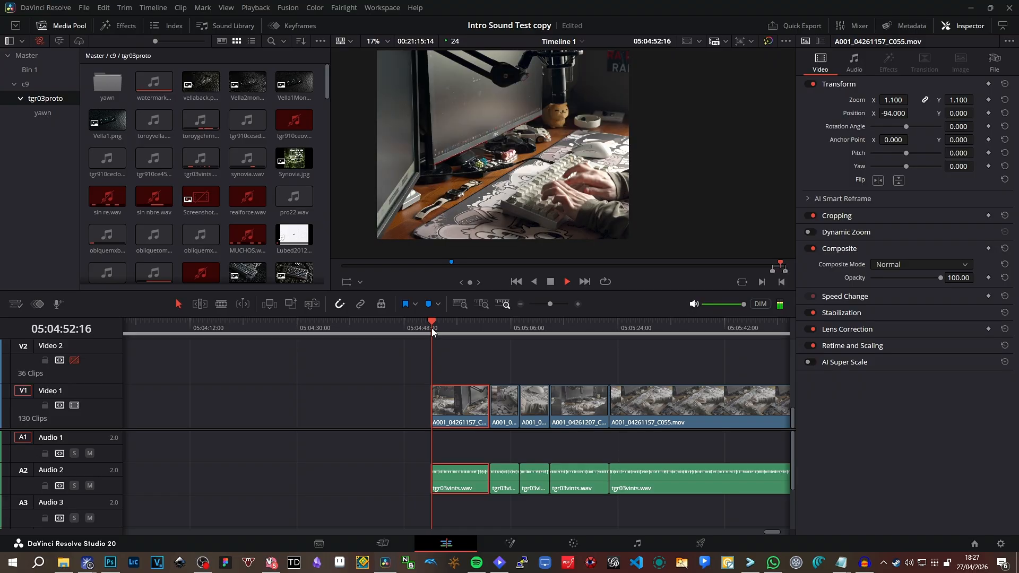
pyautogui.click(431, 328)
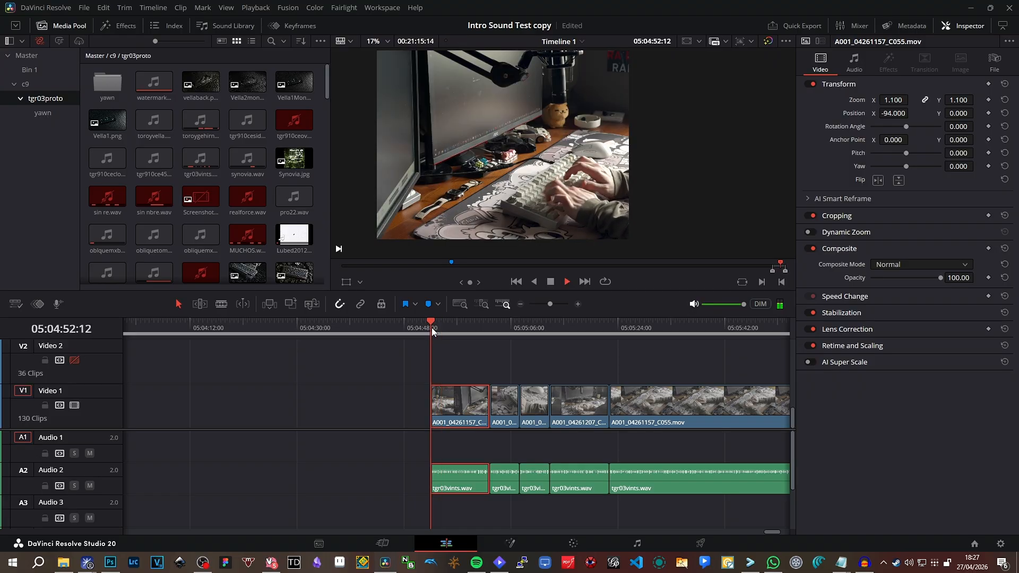
pyautogui.press('space')
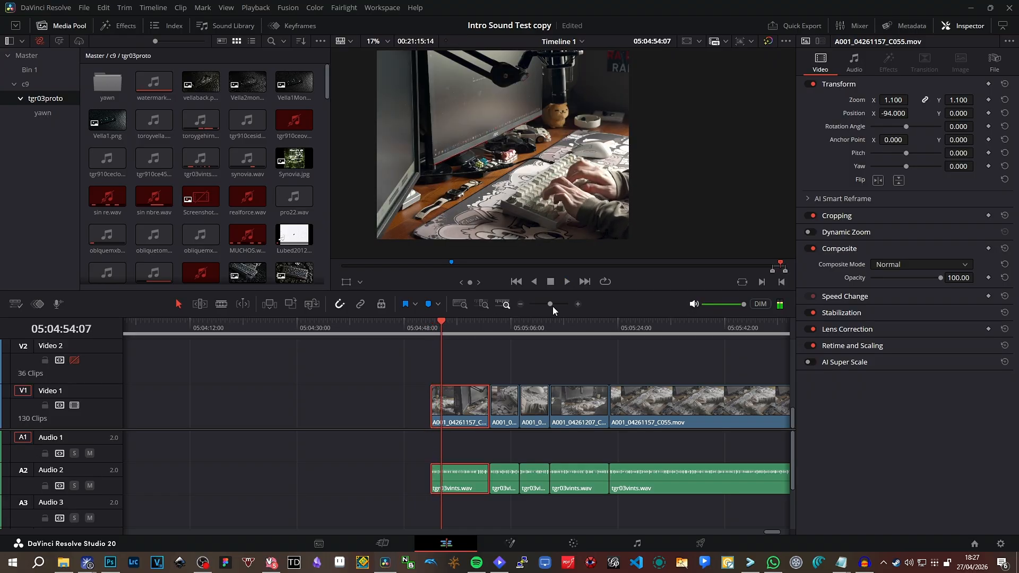
pyautogui.moveTo(552, 307); pyautogui.dragTo(555, 301)
pyautogui.moveTo(499, 410); pyautogui.dragTo(456, 411)
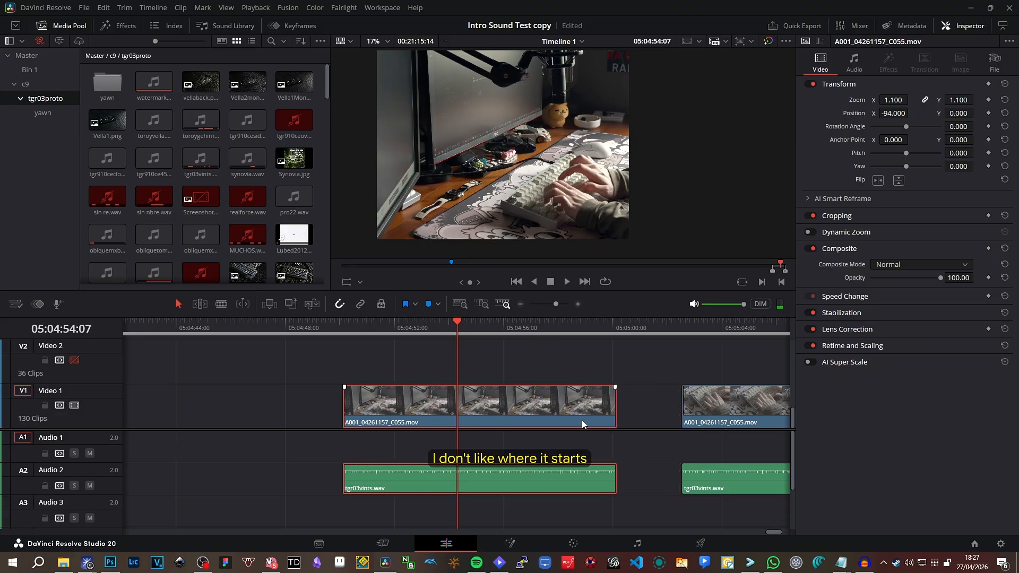
pyautogui.moveTo(611, 410); pyautogui.dragTo(659, 410)
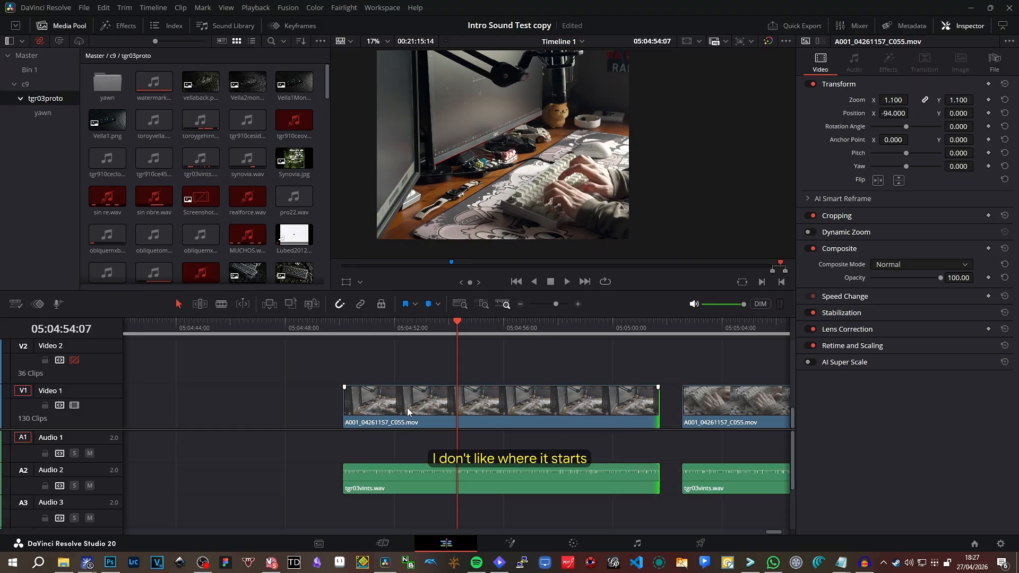
pyautogui.moveTo(338, 405); pyautogui.dragTo(391, 401)
# Play back the retrimmed opening take and move it 19 frames later so it meets the first close-up.
pyautogui.click(384, 329)
pyautogui.press('space')
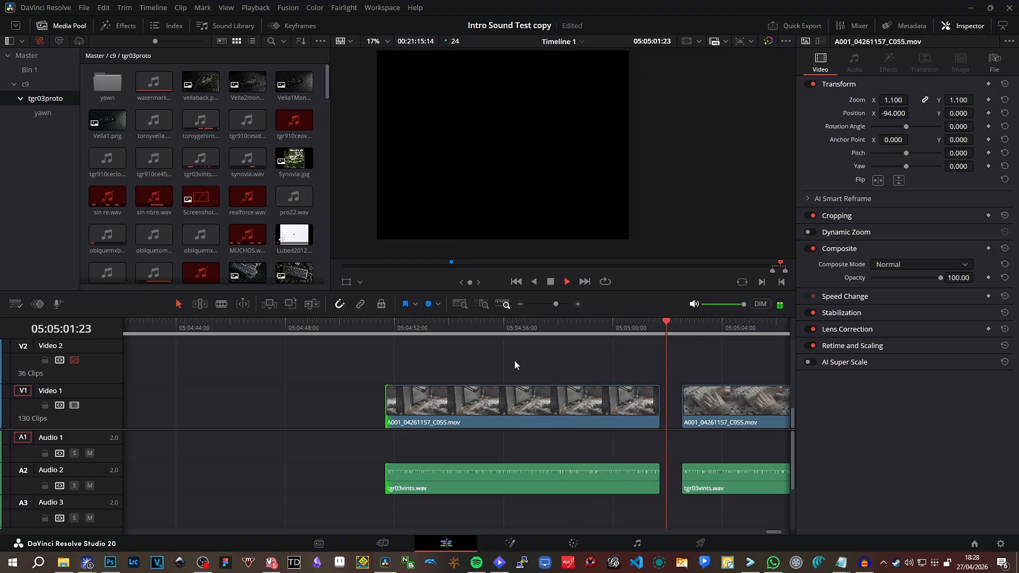
pyautogui.press('space')
pyautogui.click(615, 423)
pyautogui.moveTo(622, 414); pyautogui.dragTo(639, 413)
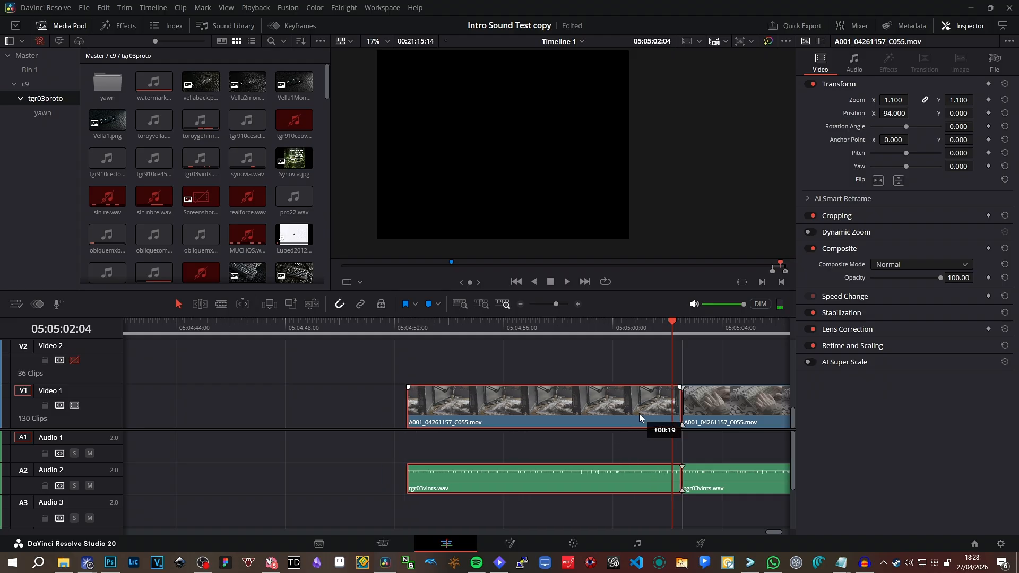
# Play through the assembled takes and examine the cut from the A001_04261207_C056.mov take into the long clip.
pyautogui.press('space')
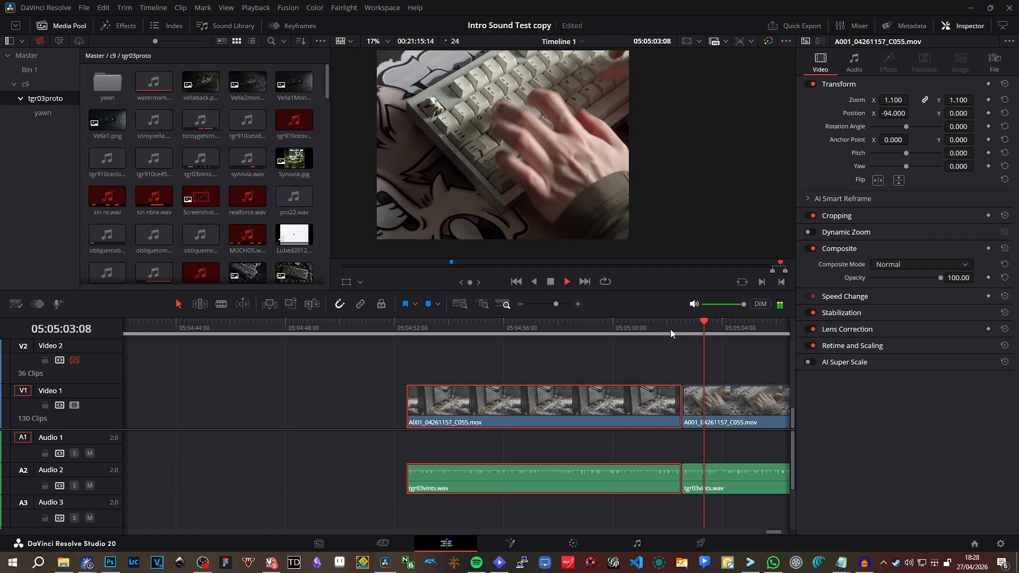
pyautogui.moveTo(554, 306); pyautogui.dragTo(548, 305)
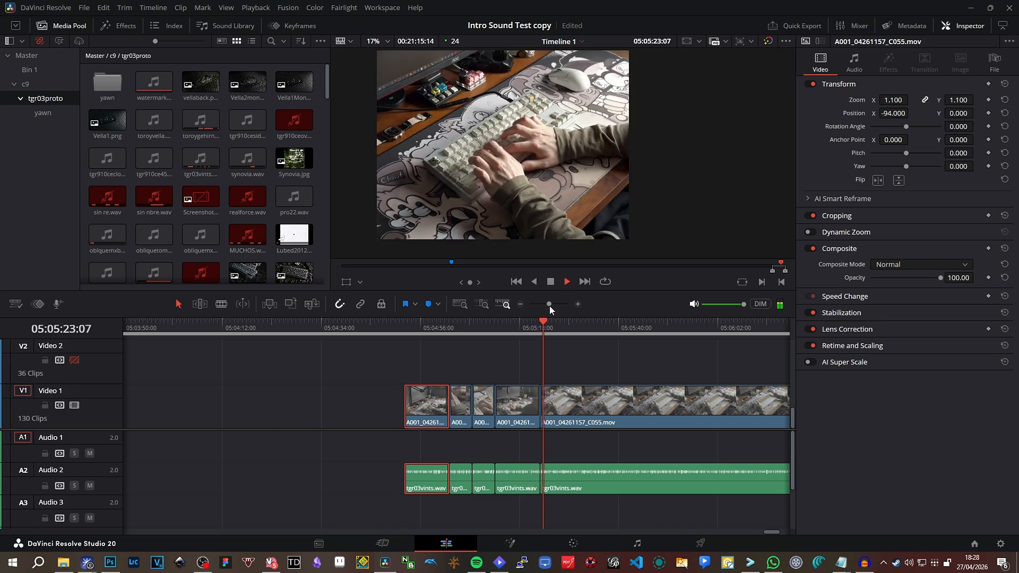
pyautogui.press('space')
pyautogui.click(541, 327)
pyautogui.moveTo(549, 304)
pyautogui.mouseDown()
pyautogui.moveTo(572, 305)
pyautogui.moveTo(553, 305)
pyautogui.mouseUp()
pyautogui.click(438, 327)
pyautogui.press('space')
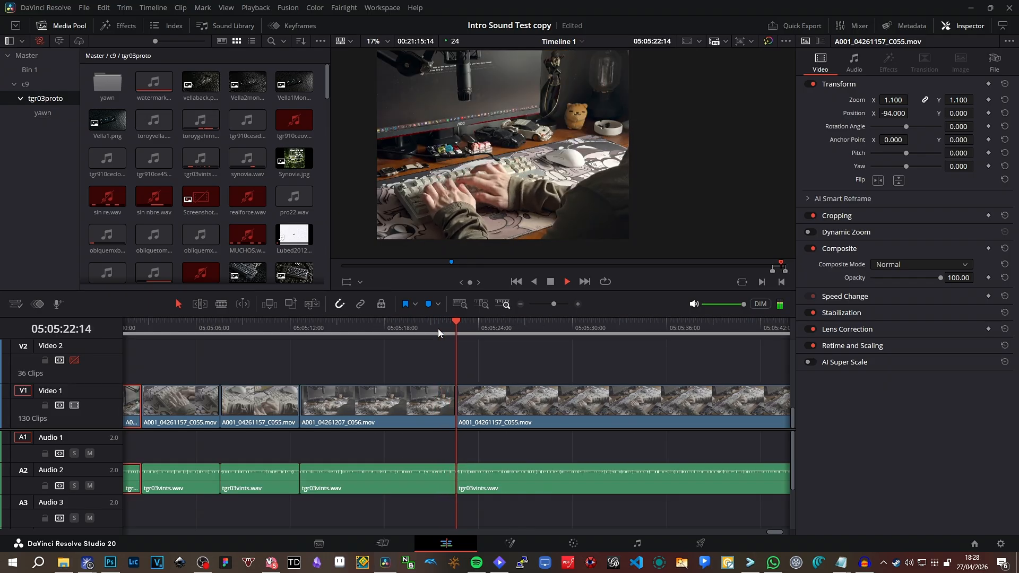
pyautogui.press('space')
# Split the long clip's video and audio at 05:07:03:09 and 05:07:12:03, around the unneeded keyboard-lifting section.
pyautogui.moveTo(549, 304); pyautogui.dragTo(558, 327)
pyautogui.click(511, 323)
pyautogui.press('space')
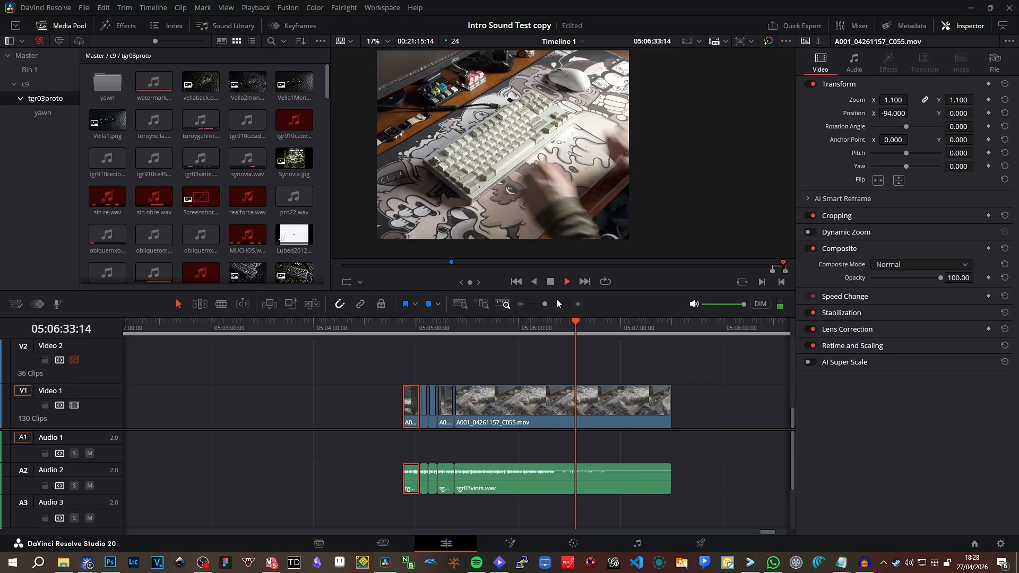
pyautogui.moveTo(546, 303); pyautogui.dragTo(549, 304)
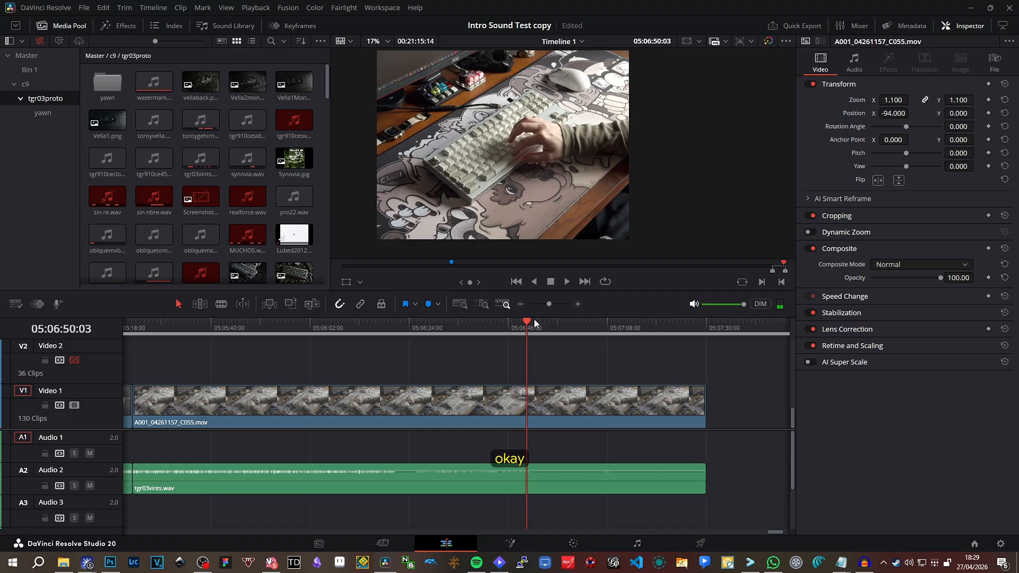
pyautogui.moveTo(531, 321); pyautogui.dragTo(553, 301)
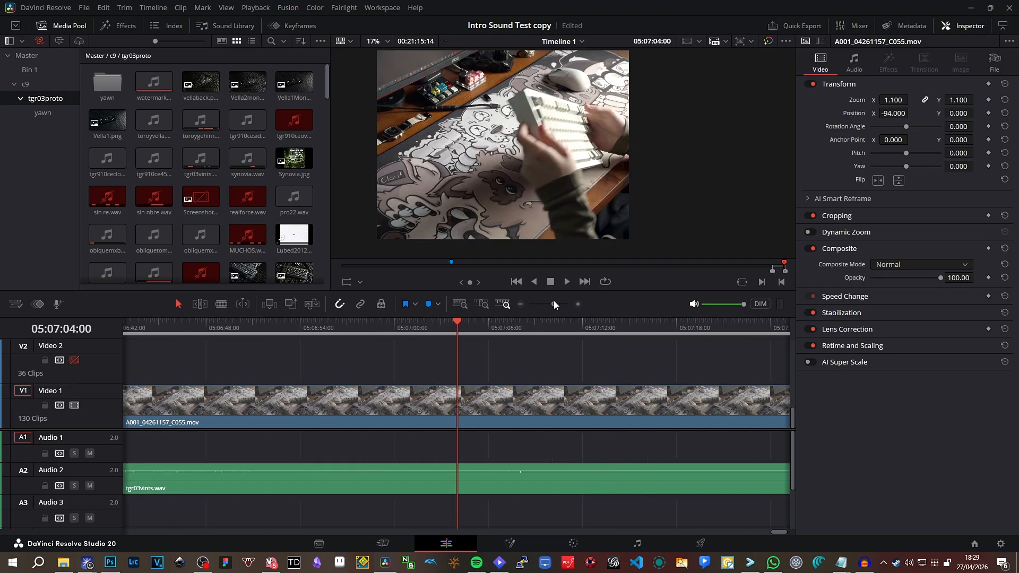
pyautogui.click(221, 304)
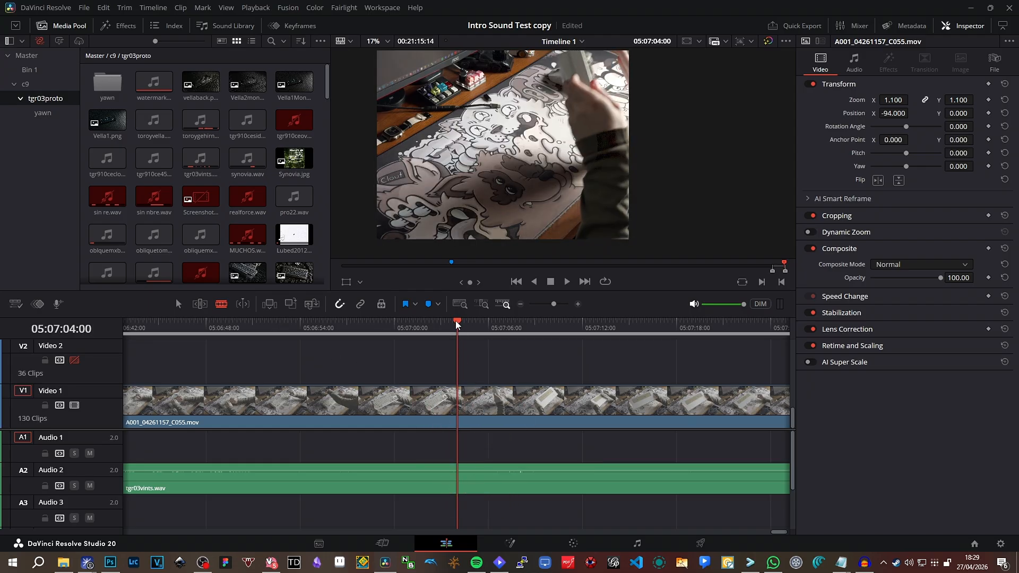
pyautogui.moveTo(452, 325); pyautogui.dragTo(456, 325)
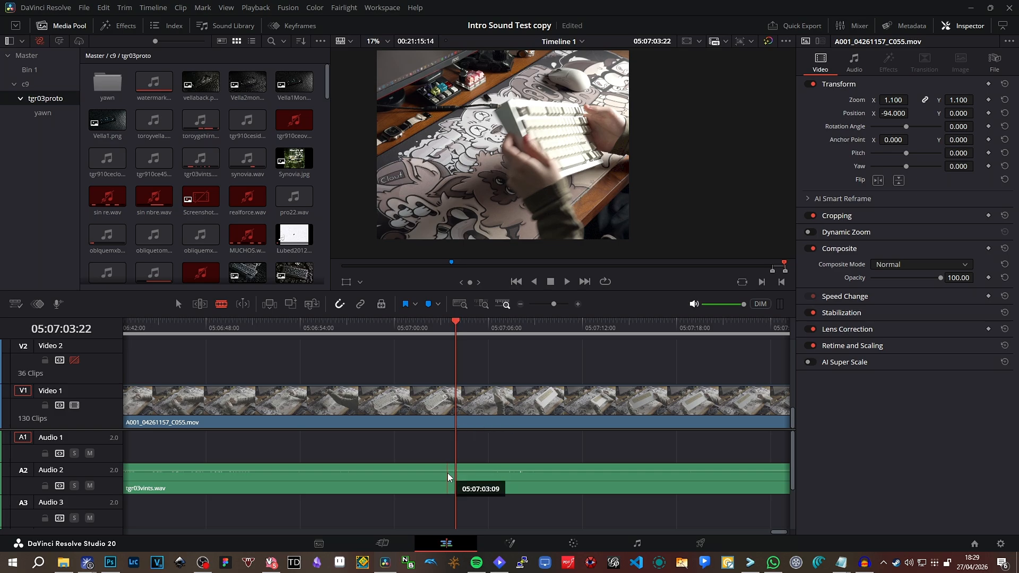
pyautogui.click(446, 403)
pyautogui.moveTo(456, 324); pyautogui.dragTo(585, 325)
pyautogui.click(594, 395)
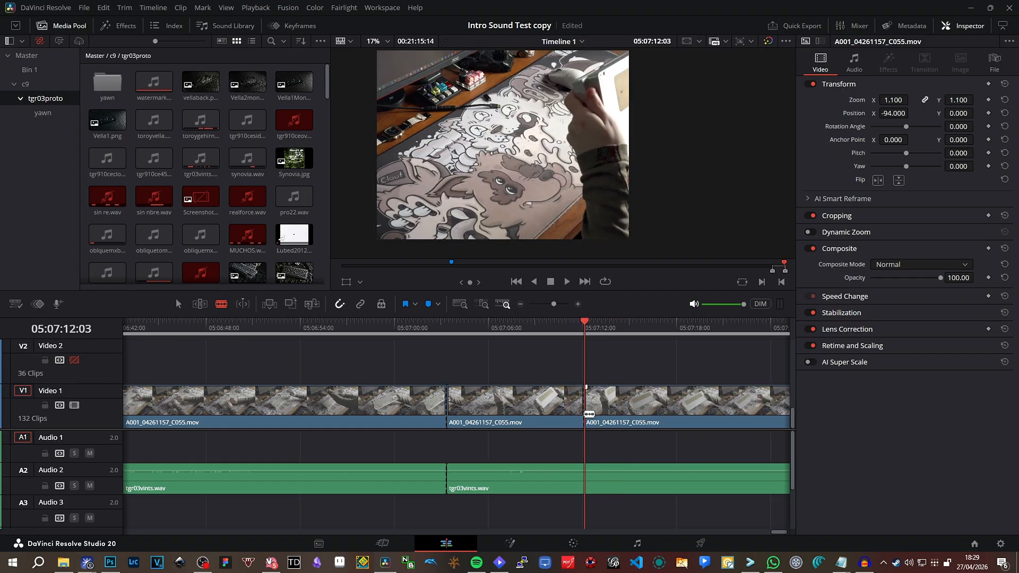
pyautogui.click(587, 480)
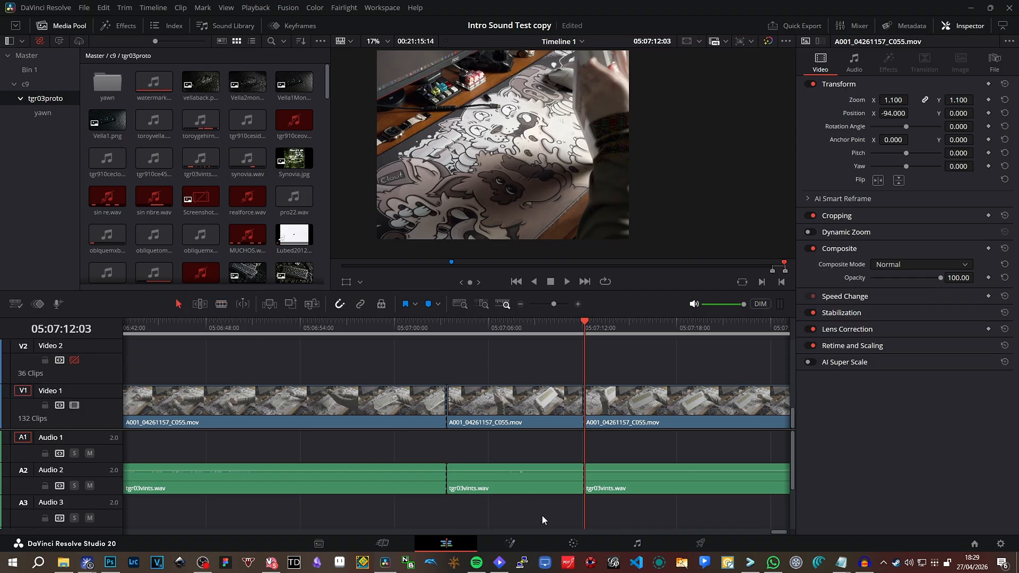
# Delete the section between the two cuts from video and audio, closing the gap so the turned-over keyboard shot follows directly.
pyautogui.moveTo(542, 515); pyautogui.dragTo(535, 372)
pyautogui.press('BackSpace')
pyautogui.click(524, 417)
pyautogui.press('BackSpace')
pyautogui.click(496, 480)
pyautogui.press('BackSpace')
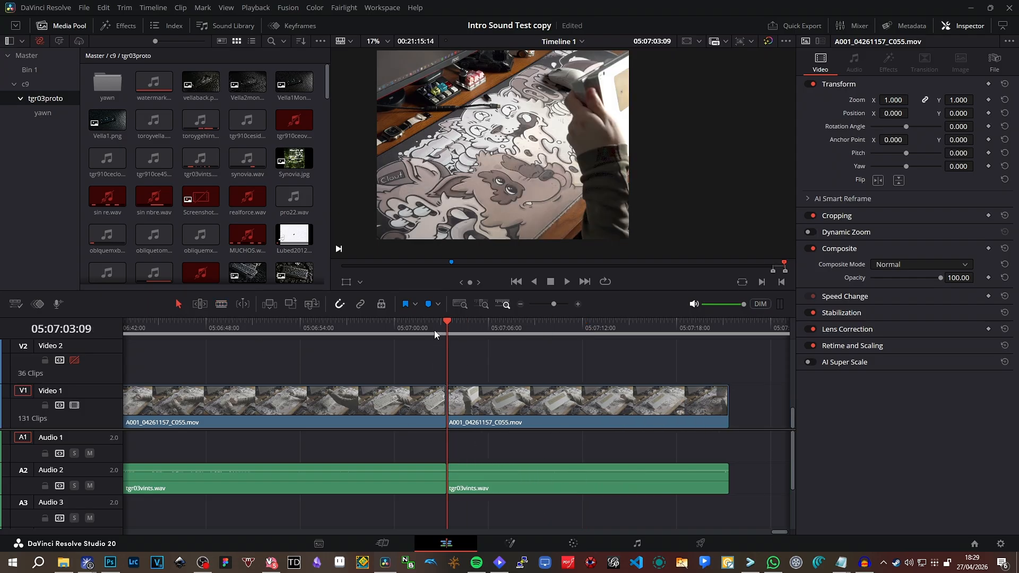
# Move the audio cut about 23 frames earlier to 05:07:02:10, ahead of the video cut, and play back the transition.
pyautogui.click(434, 330)
pyautogui.press('space')
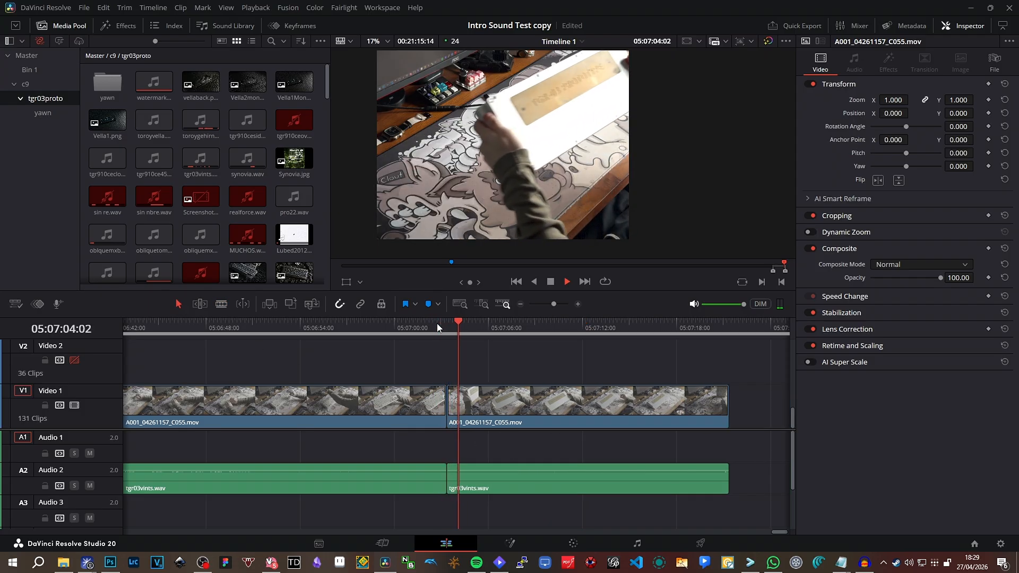
pyautogui.press('space')
pyautogui.click(452, 479)
pyautogui.click(453, 481)
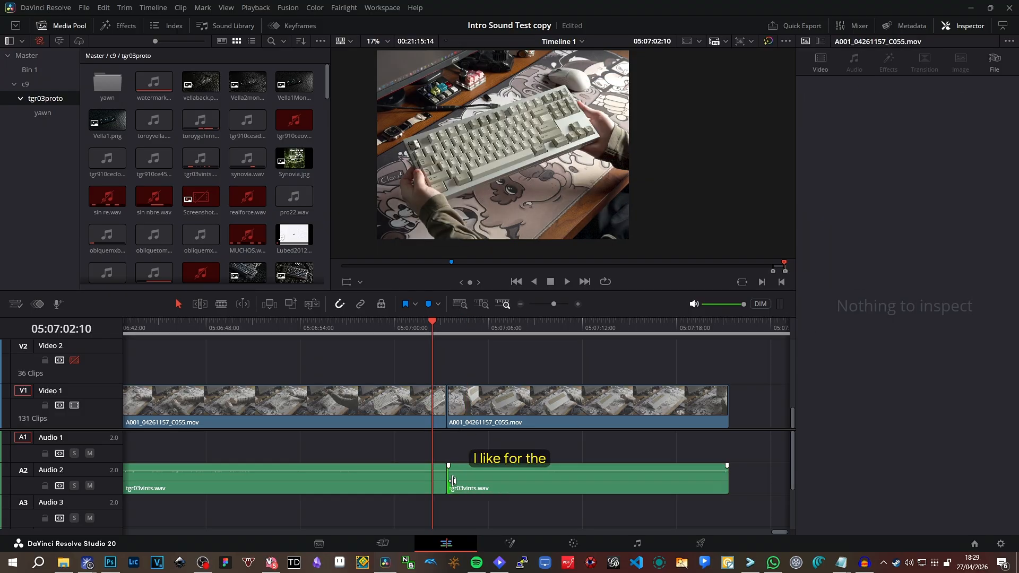
pyautogui.moveTo(453, 481); pyautogui.dragTo(430, 479)
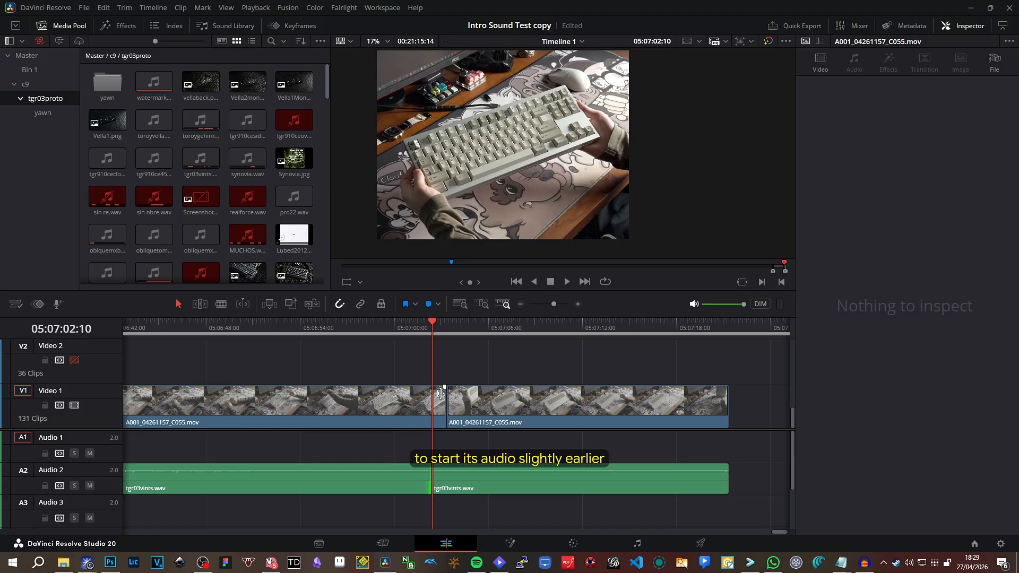
pyautogui.click(426, 323)
pyautogui.press('space')
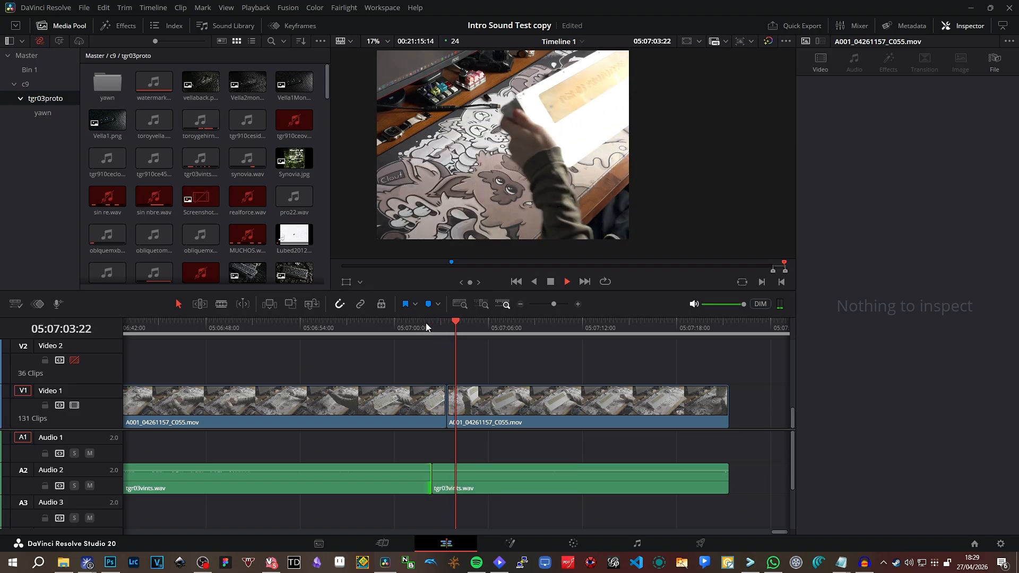
pyautogui.click(433, 325)
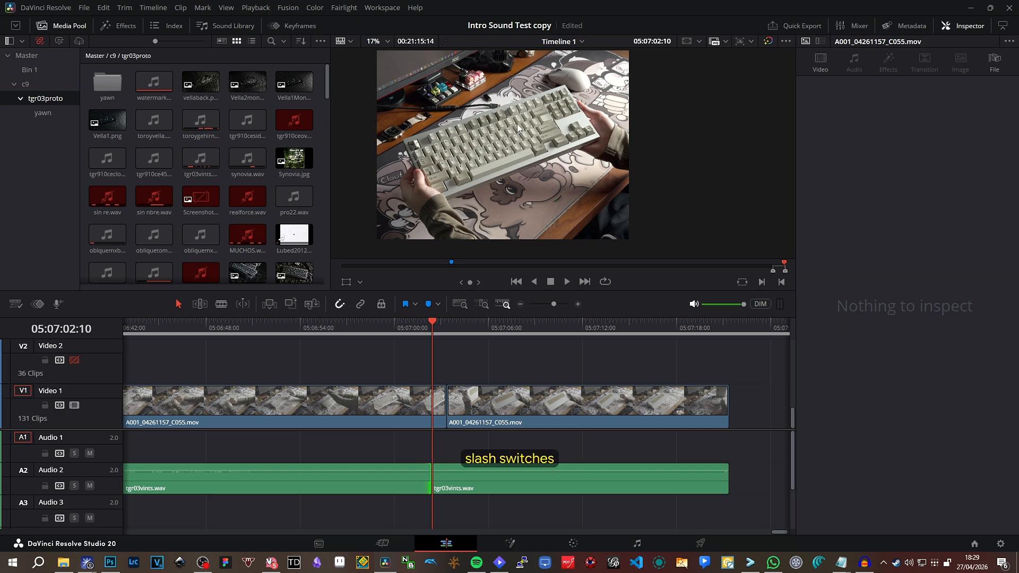
pyautogui.click(425, 328)
pyautogui.press('space')
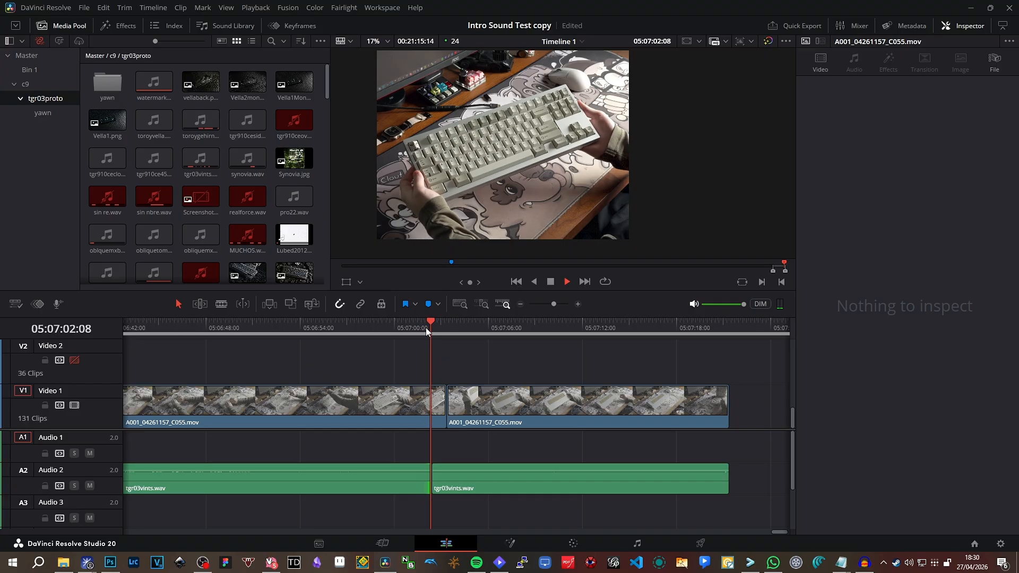
pyautogui.click(552, 286)
# Trim the final clip's video and audio to end at 05:07:13:19, and give both a fade-out of about one second.
pyautogui.click(720, 402)
pyautogui.moveTo(727, 405); pyautogui.dragTo(609, 405)
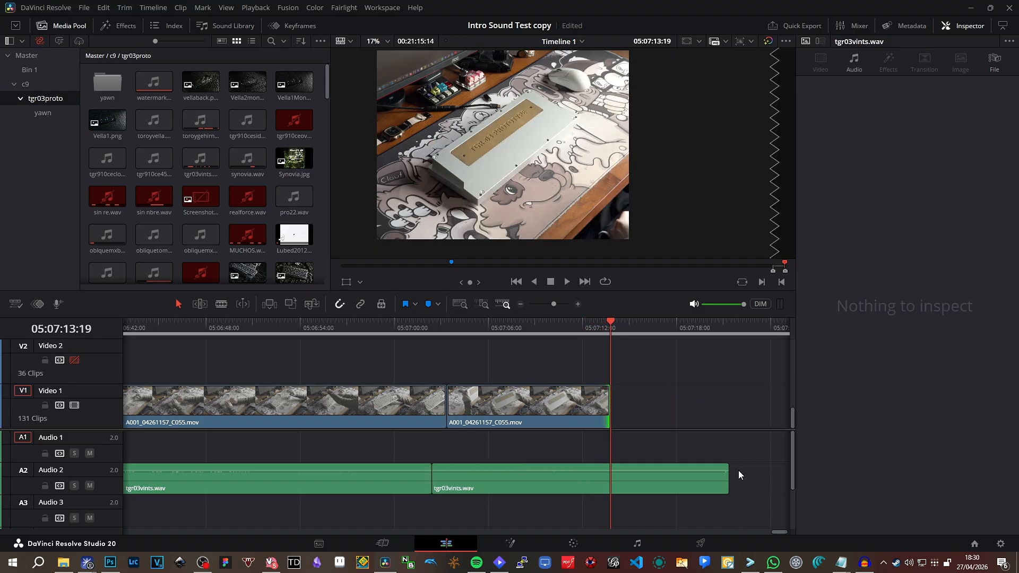
pyautogui.moveTo(727, 475); pyautogui.dragTo(610, 475)
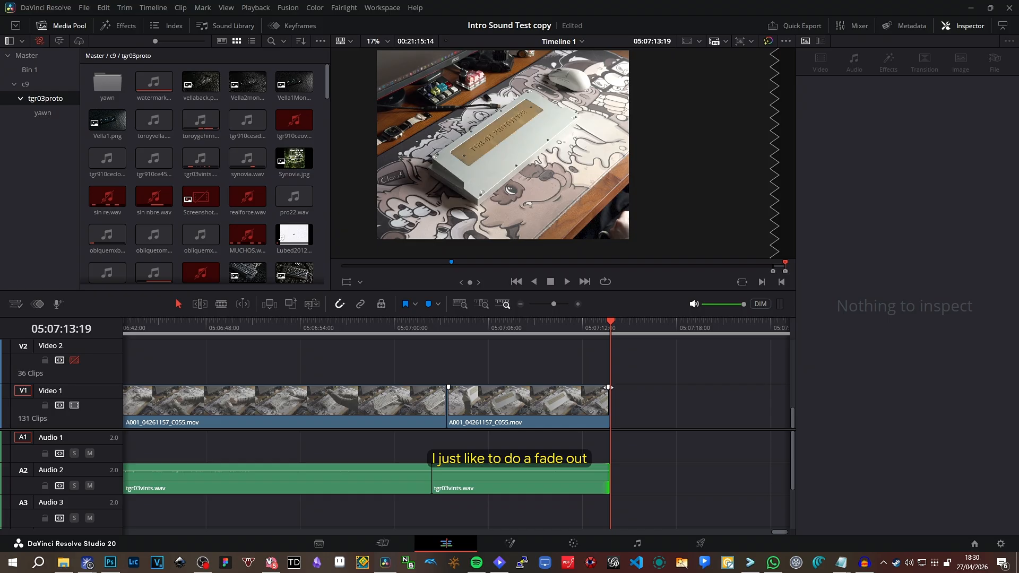
pyautogui.moveTo(592, 387); pyautogui.dragTo(593, 388)
pyautogui.moveTo(610, 465); pyautogui.dragTo(594, 465)
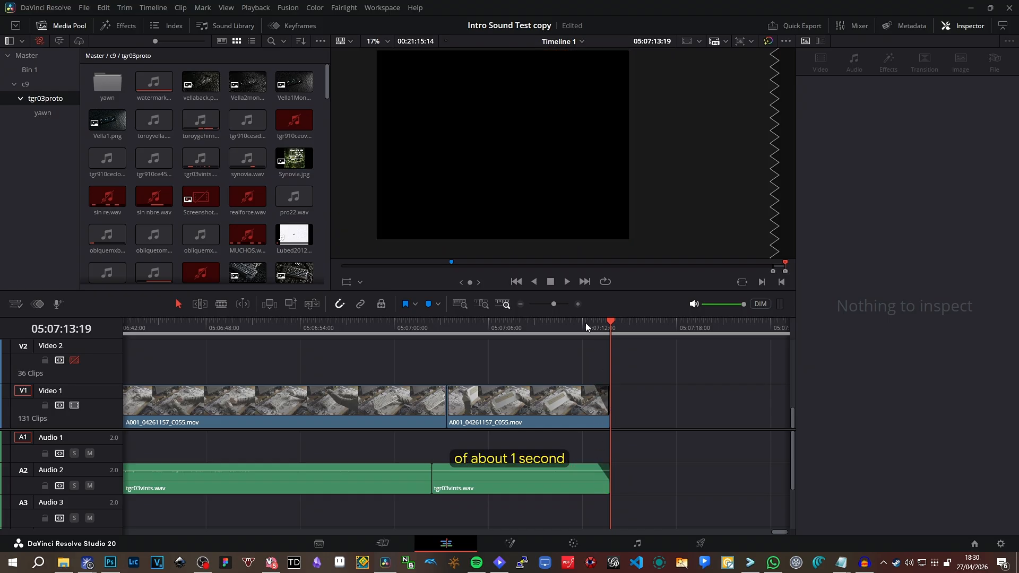
pyautogui.click(585, 323)
pyautogui.press('space')
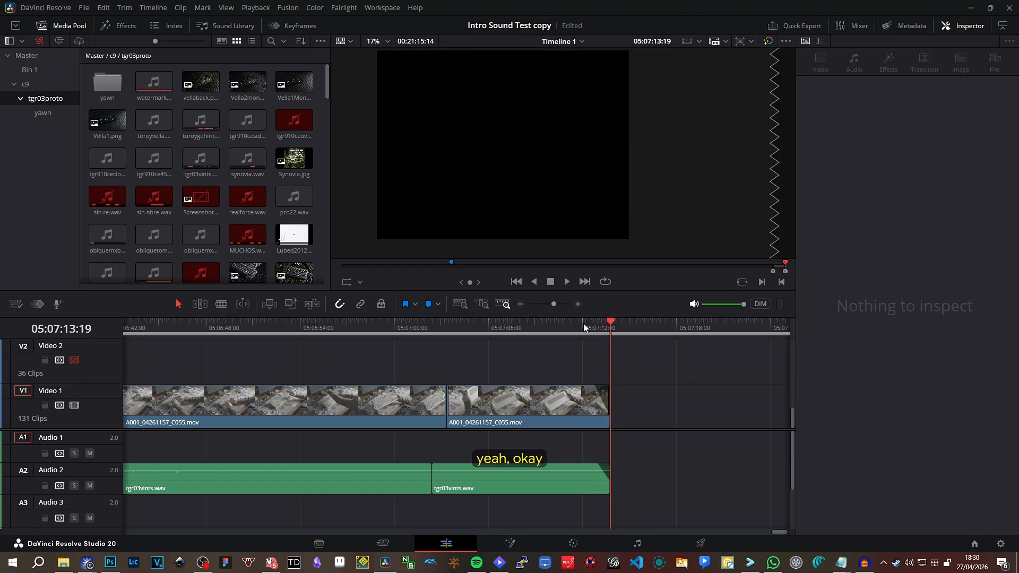
# Scrub back through the opening takes and compare the colour of the hands with the long clip.
pyautogui.moveTo(550, 304); pyautogui.dragTo(546, 304)
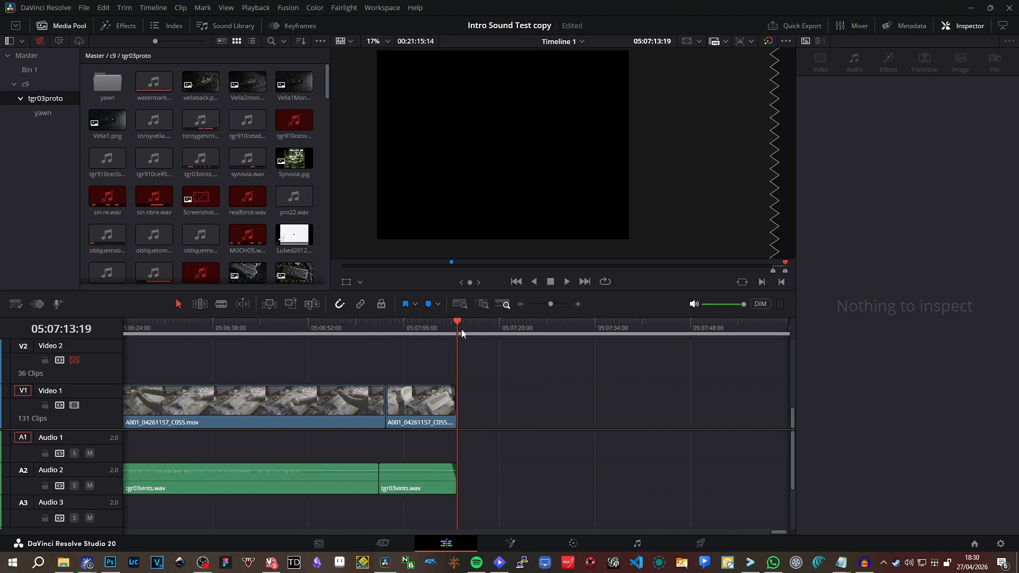
pyautogui.moveTo(460, 329); pyautogui.dragTo(285, 322)
pyautogui.moveTo(783, 532); pyautogui.dragTo(777, 533)
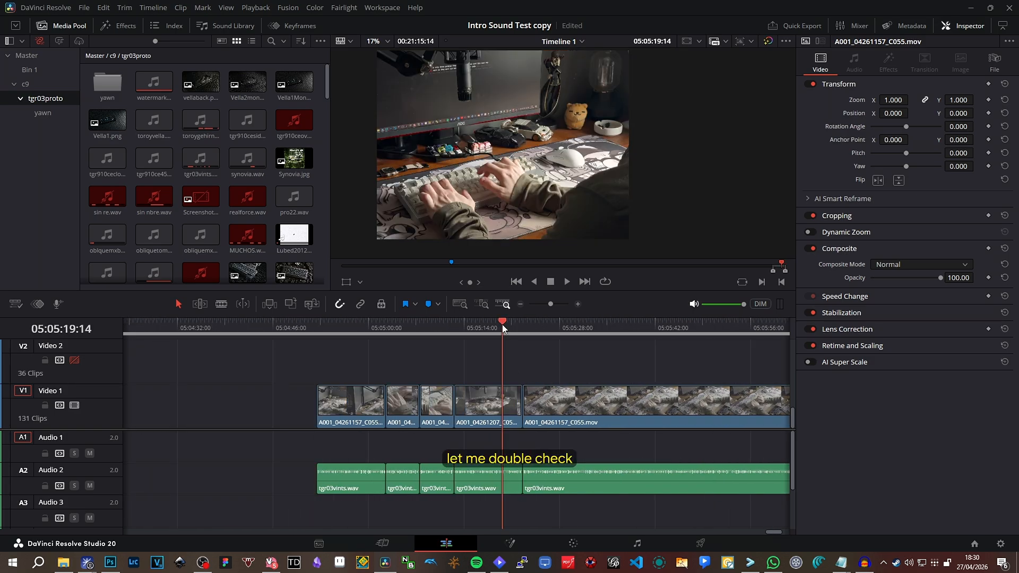
pyautogui.moveTo(502, 324); pyautogui.dragTo(478, 320)
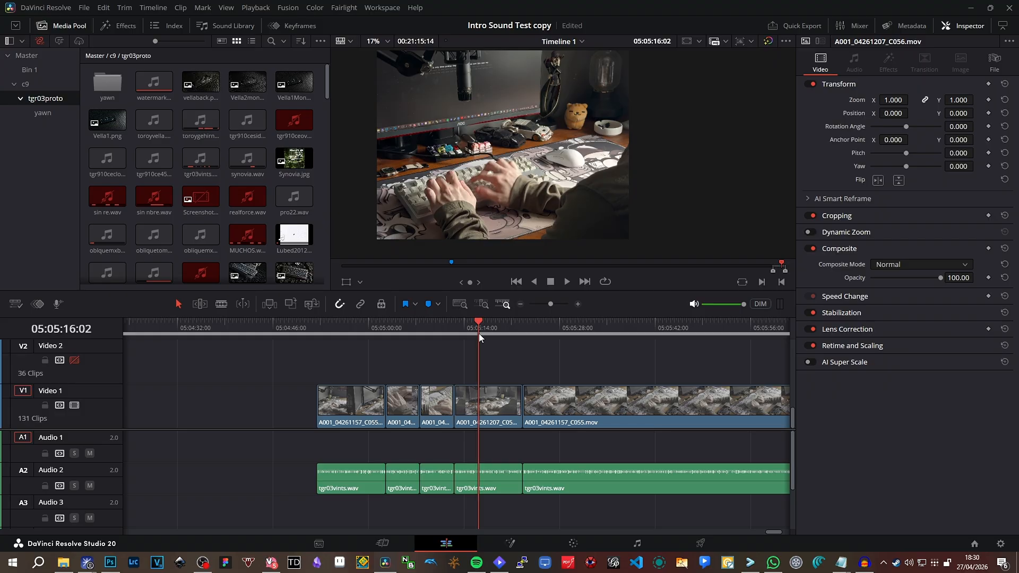
pyautogui.click(343, 328)
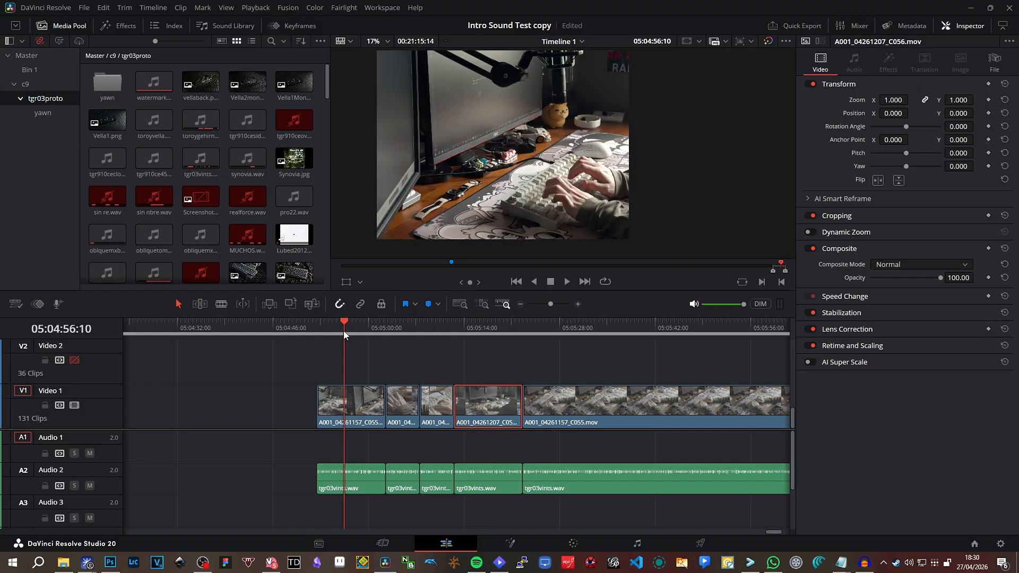
pyautogui.click(562, 333)
# Slightly lower the skin saturation of the A001_04261207_C056.mov take with ColorSlice on node 03 inside its Look compound node.
pyautogui.click(510, 329)
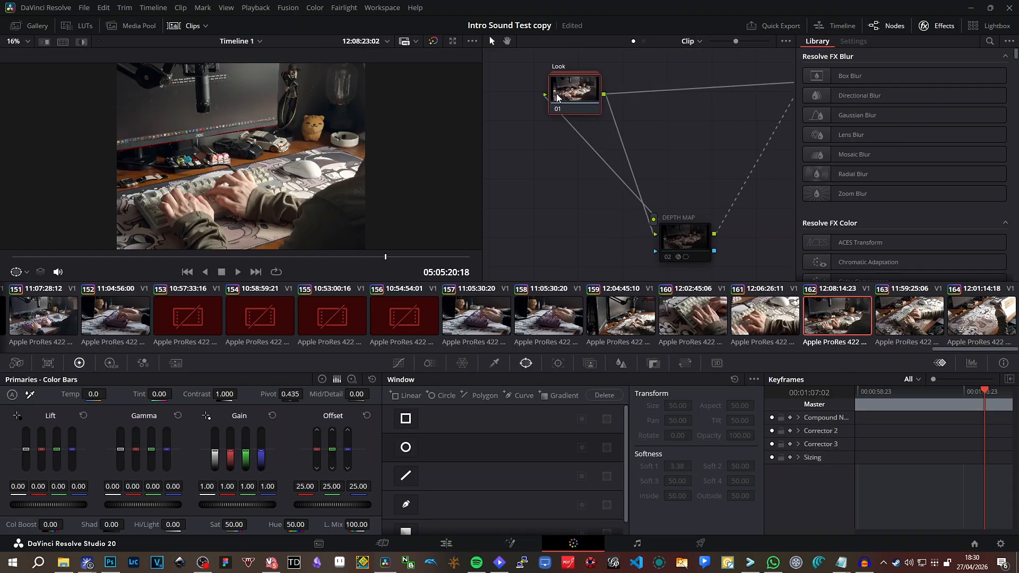
pyautogui.rightClick(556, 95)
pyautogui.click(586, 113)
pyautogui.scroll(3, 212, 207)
pyautogui.moveTo(202, 212); pyautogui.dragTo(279, 168)
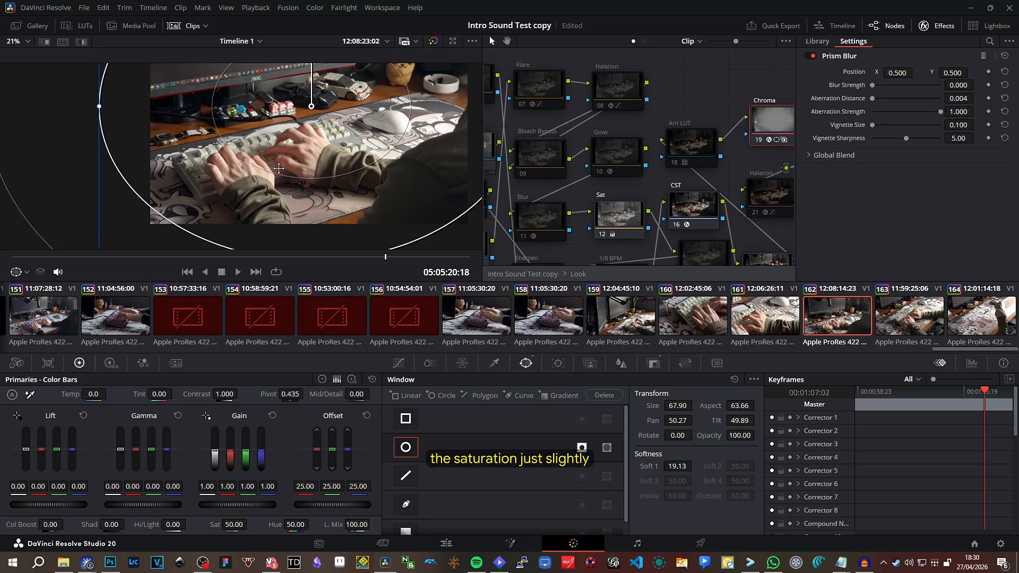
pyautogui.scroll(3, 279, 169)
pyautogui.scroll(-4, 684, 106)
pyautogui.click(555, 157)
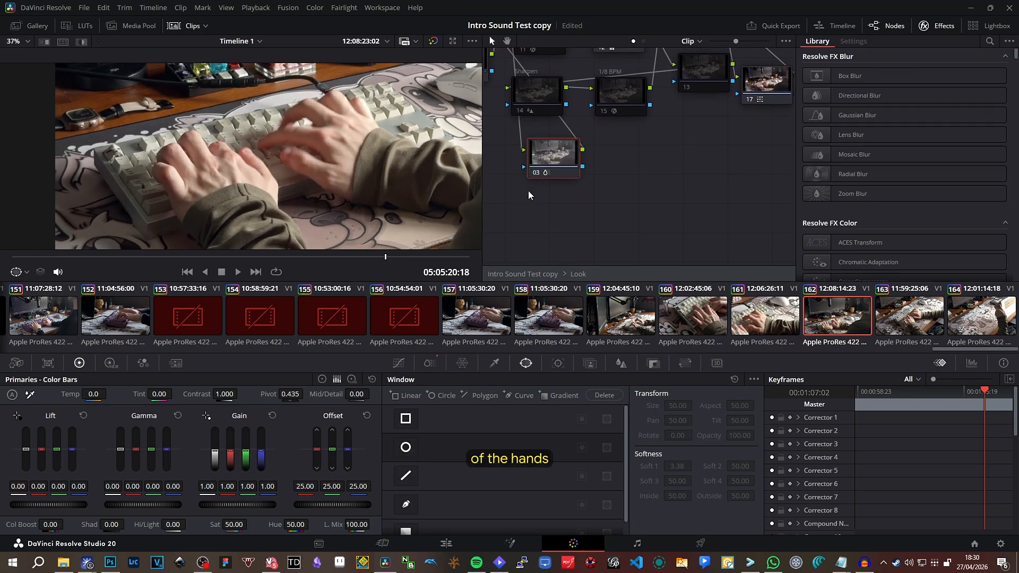
pyautogui.click(430, 363)
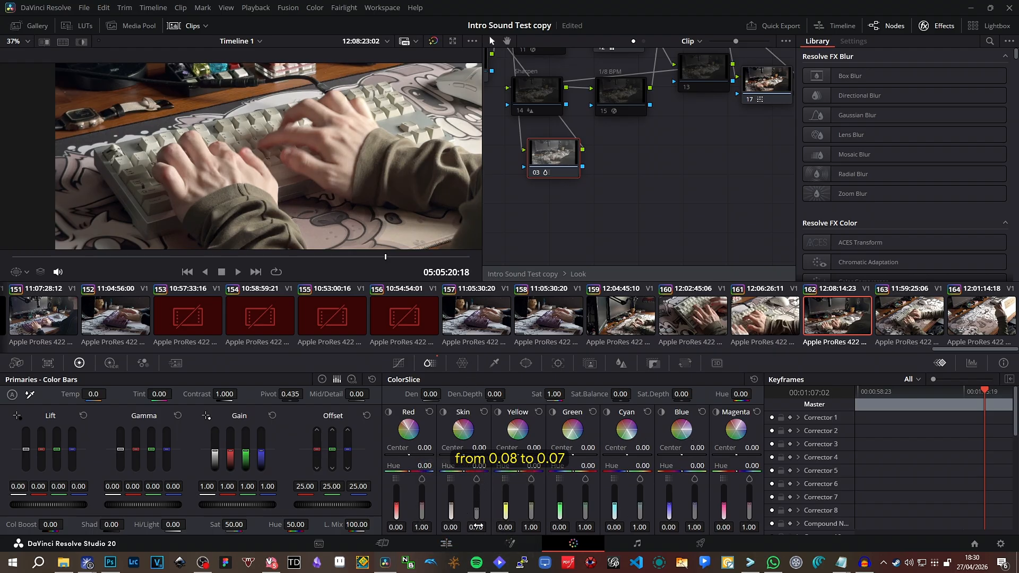
pyautogui.hotkey('shift', '4')
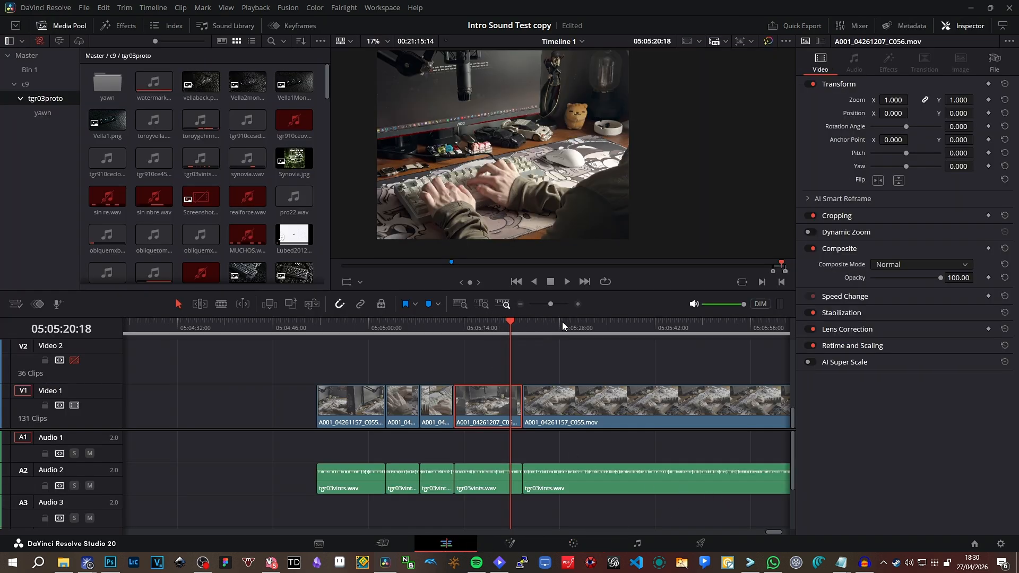
# Compare skin tones across the takes, and set the second close-up's ColorSlice skin saturation to 0.78 on node 03 inside its Look compound node.
pyautogui.click(610, 322)
pyautogui.scroll(5, 472, 178)
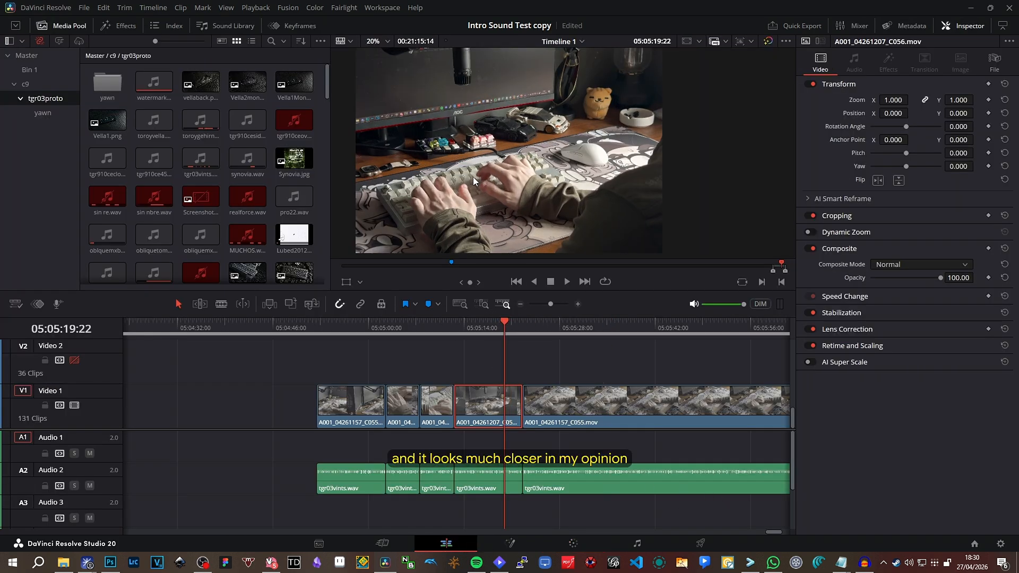
pyautogui.click(616, 322)
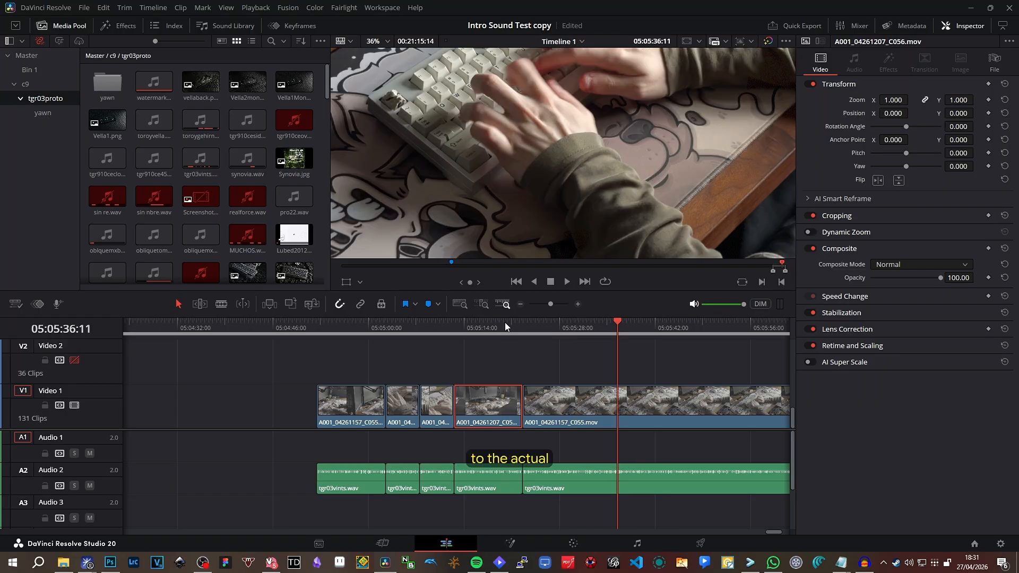
pyautogui.click(481, 329)
pyautogui.click(422, 327)
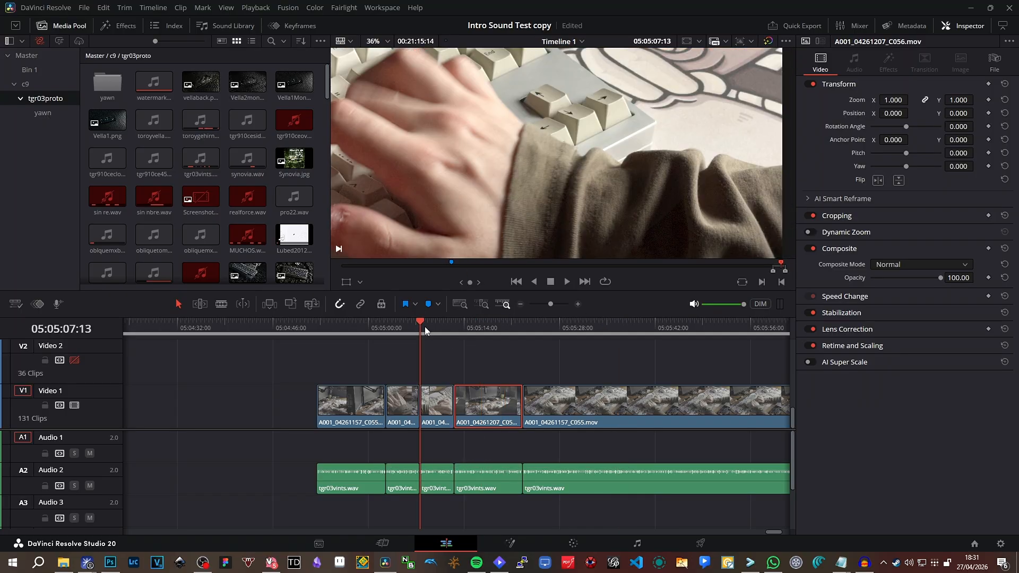
pyautogui.click(574, 549)
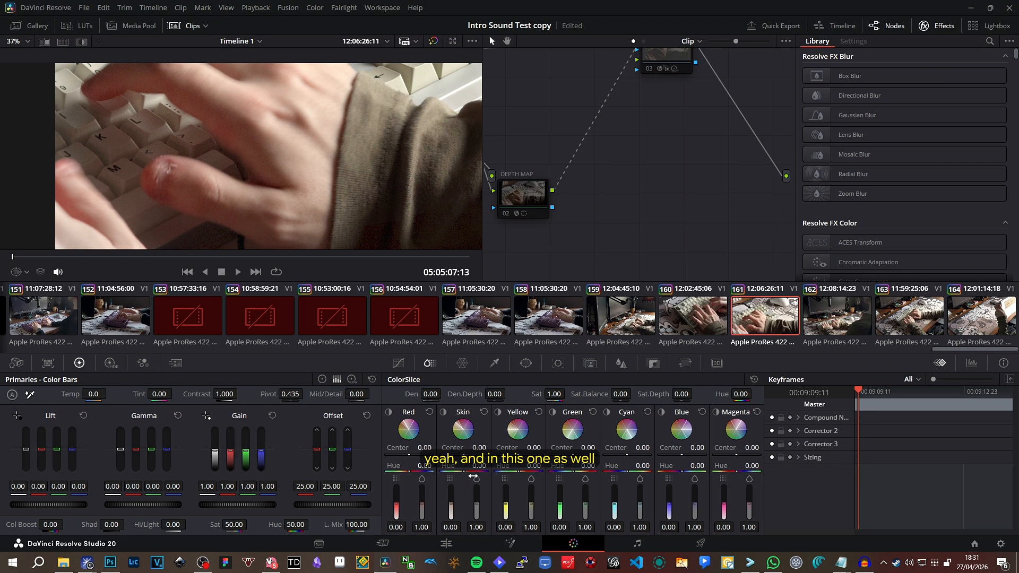
pyautogui.moveTo(562, 198); pyautogui.dragTo(690, 207)
pyautogui.rightClick(565, 62)
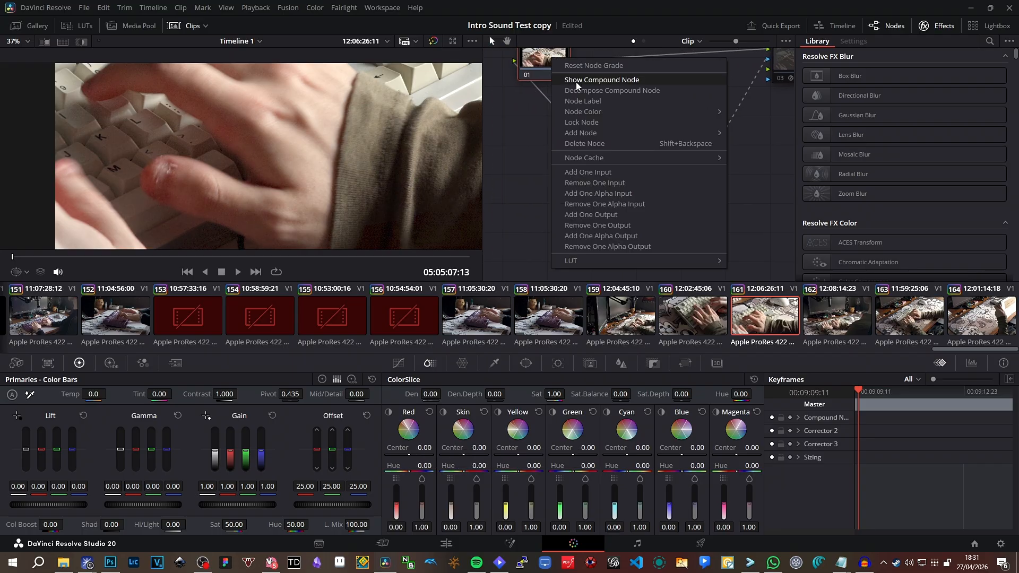
pyautogui.click(576, 82)
pyautogui.click(584, 234)
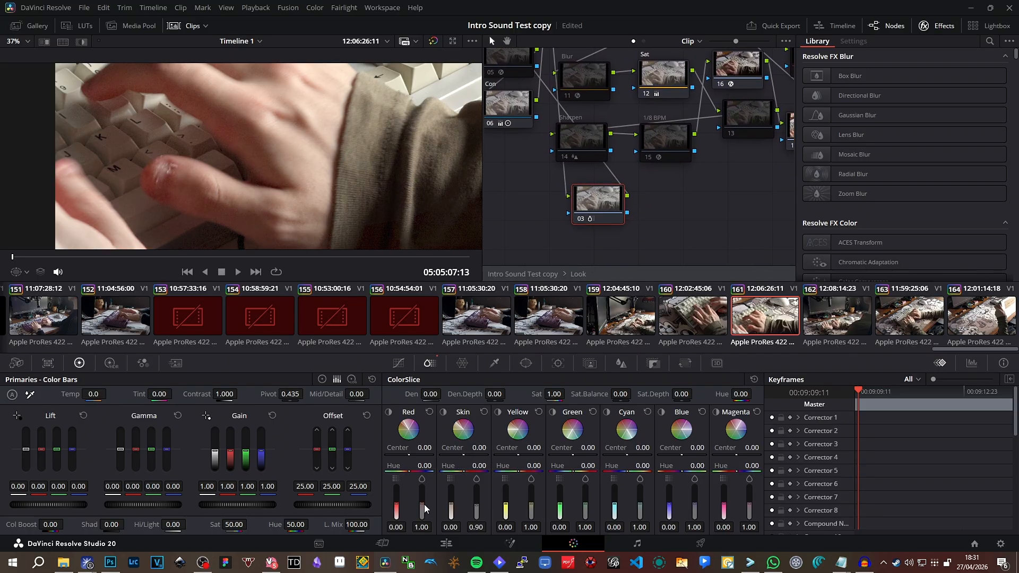
pyautogui.moveTo(476, 508); pyautogui.dragTo(476, 513)
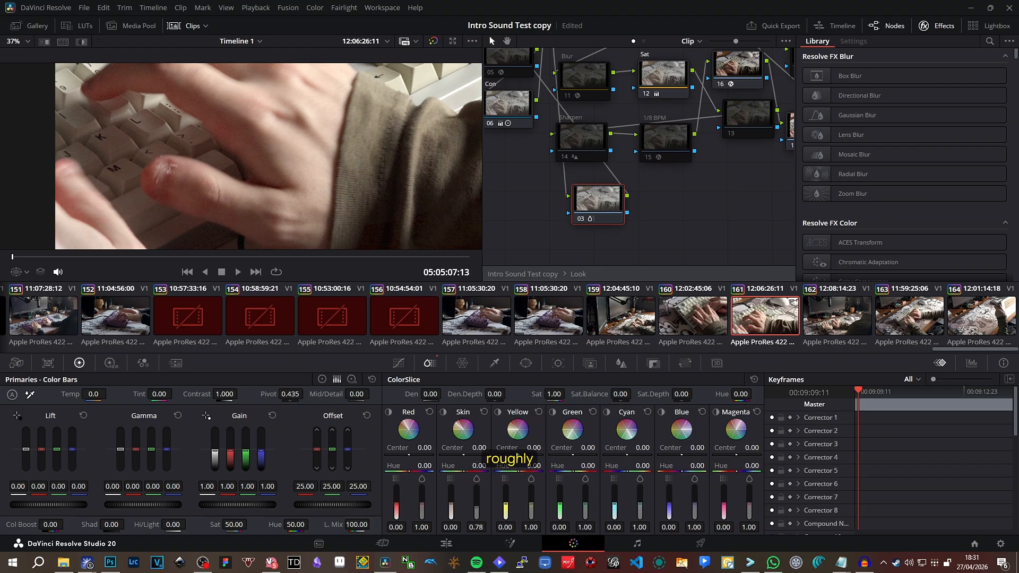
pyautogui.click(445, 543)
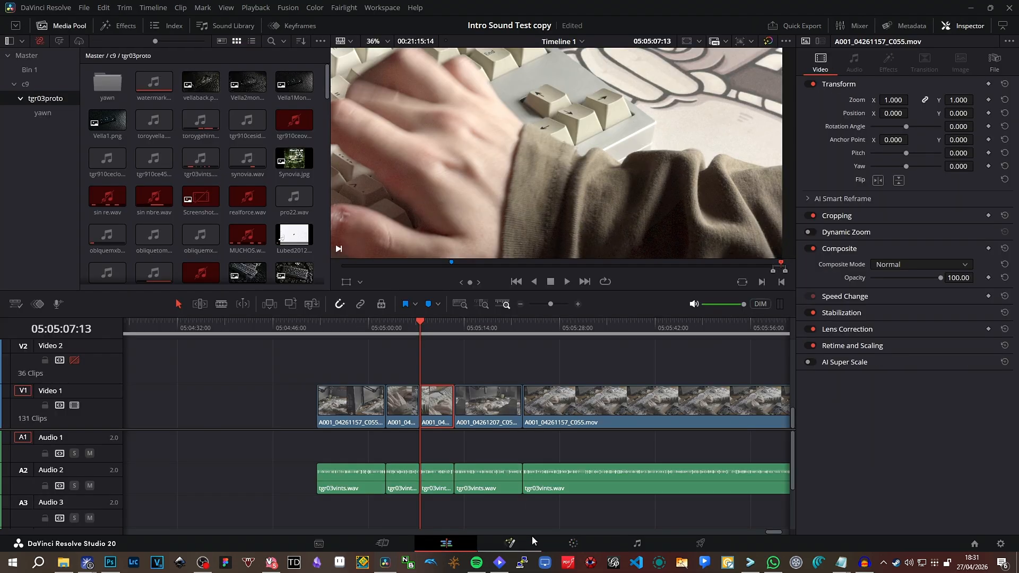
# Compare the framing of the opening takes, and set the first A001_04261157_C055.mov take's vertical position to 35.
pyautogui.click(399, 323)
pyautogui.scroll(-3, 450, 157)
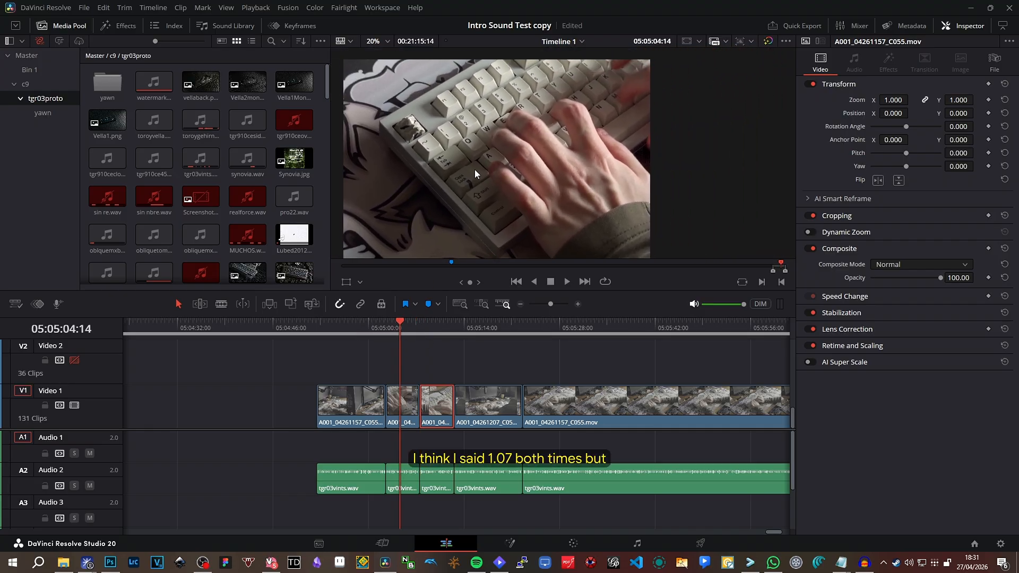
pyautogui.click(352, 345)
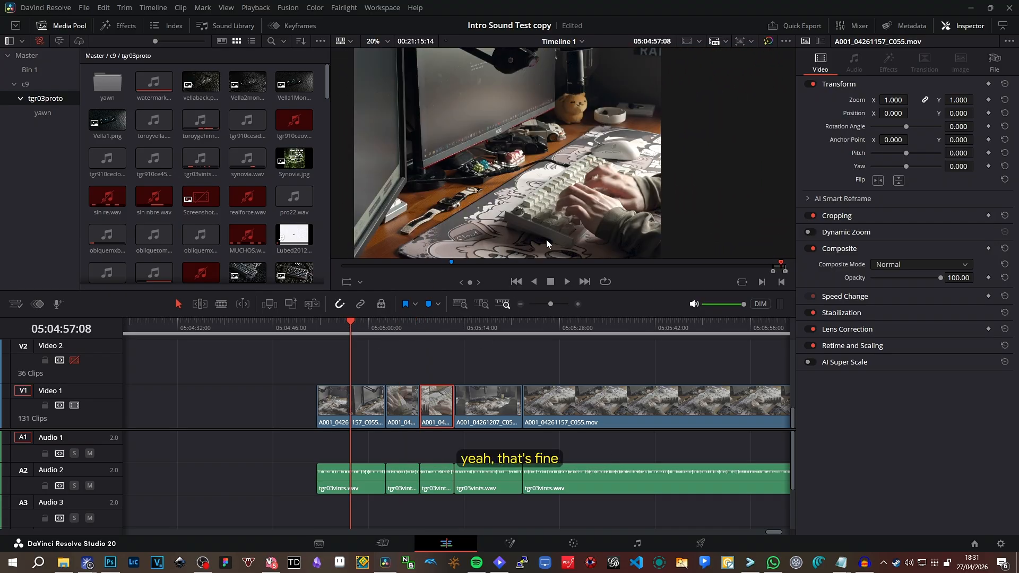
pyautogui.moveTo(592, 122); pyautogui.dragTo(544, 129)
pyautogui.scroll(-1, 626, 94)
pyautogui.scroll(-1, 597, 91)
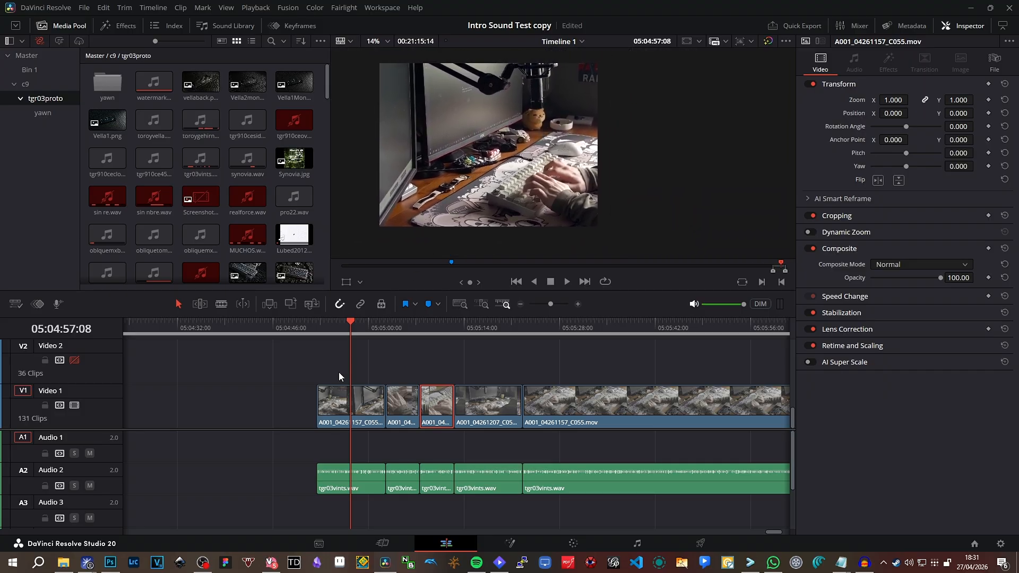
pyautogui.click(338, 402)
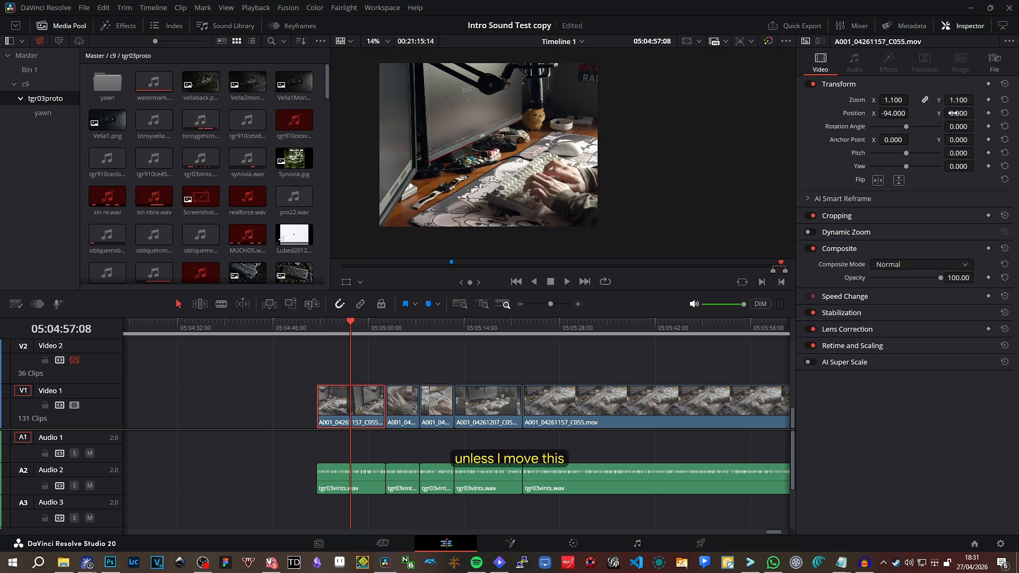
pyautogui.moveTo(959, 113); pyautogui.dragTo(976, 112)
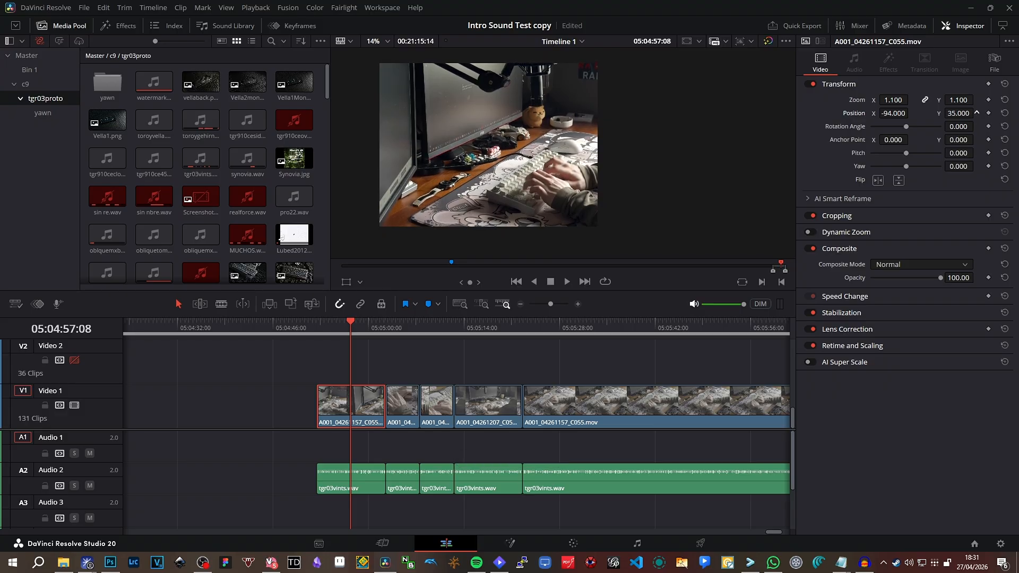
pyautogui.scroll(3, 553, 114)
pyautogui.scroll(6, 526, 97)
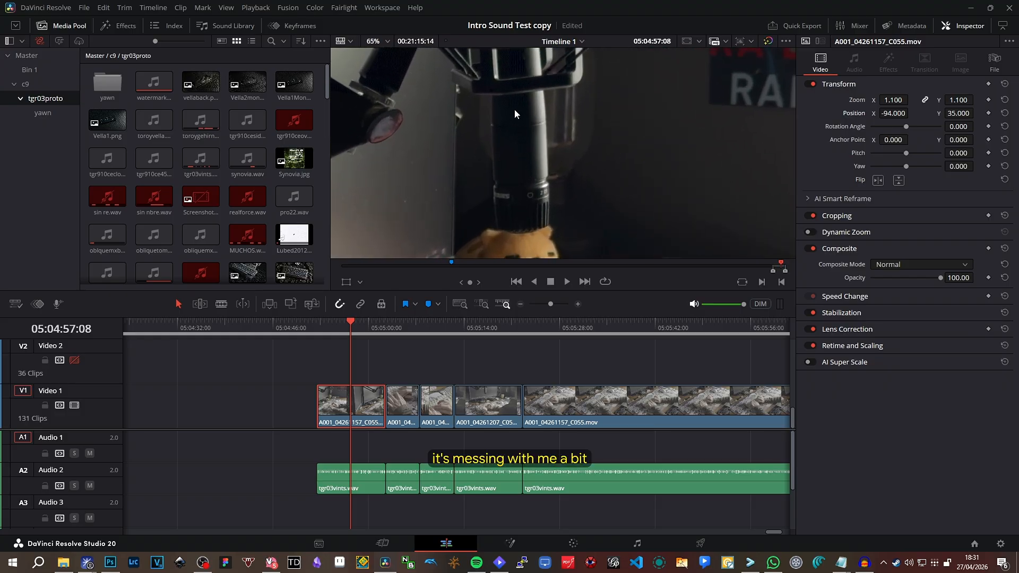
pyautogui.scroll(-3, 513, 100)
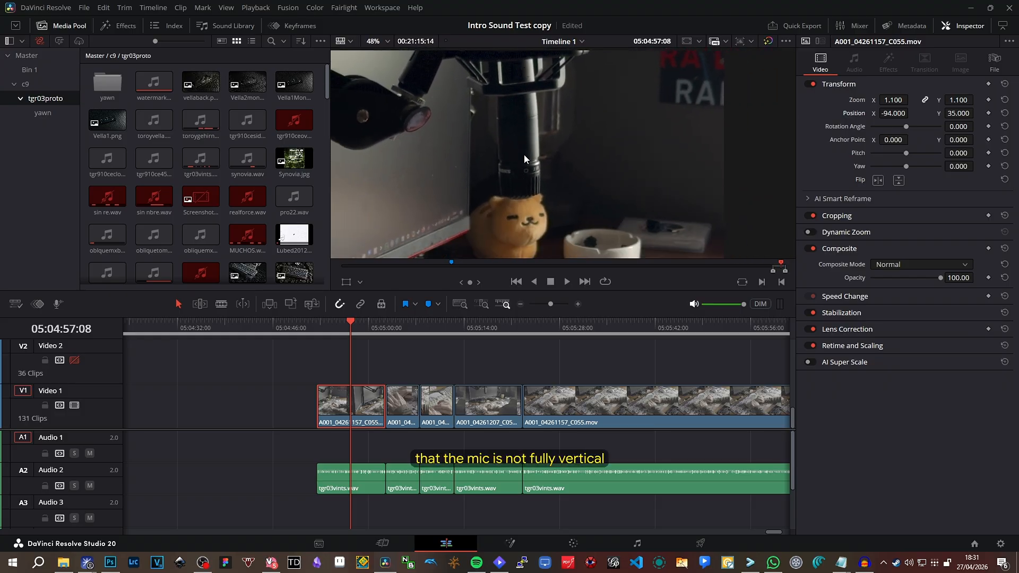
pyautogui.scroll(-5, 523, 105)
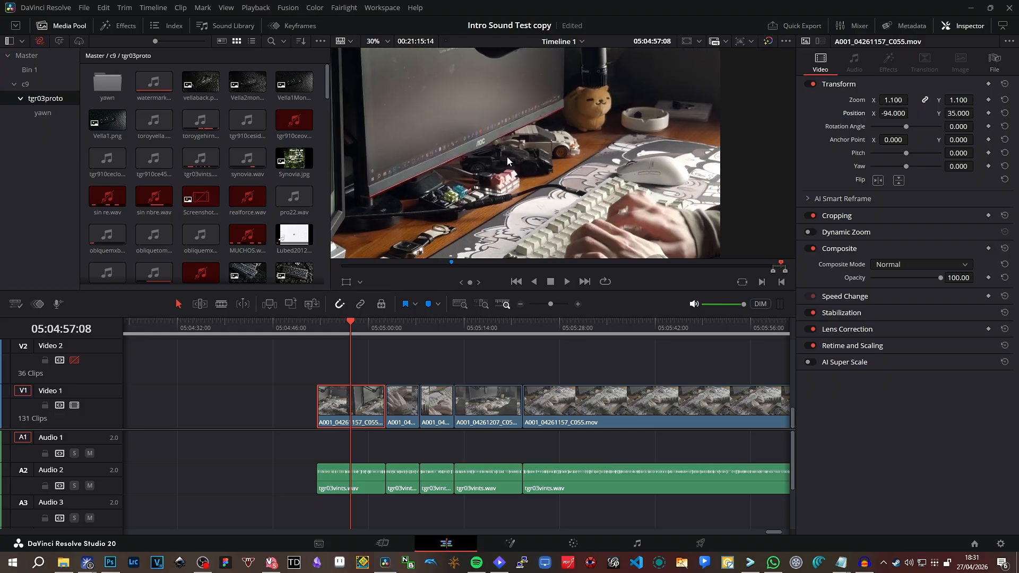
pyautogui.scroll(-2, 492, 148)
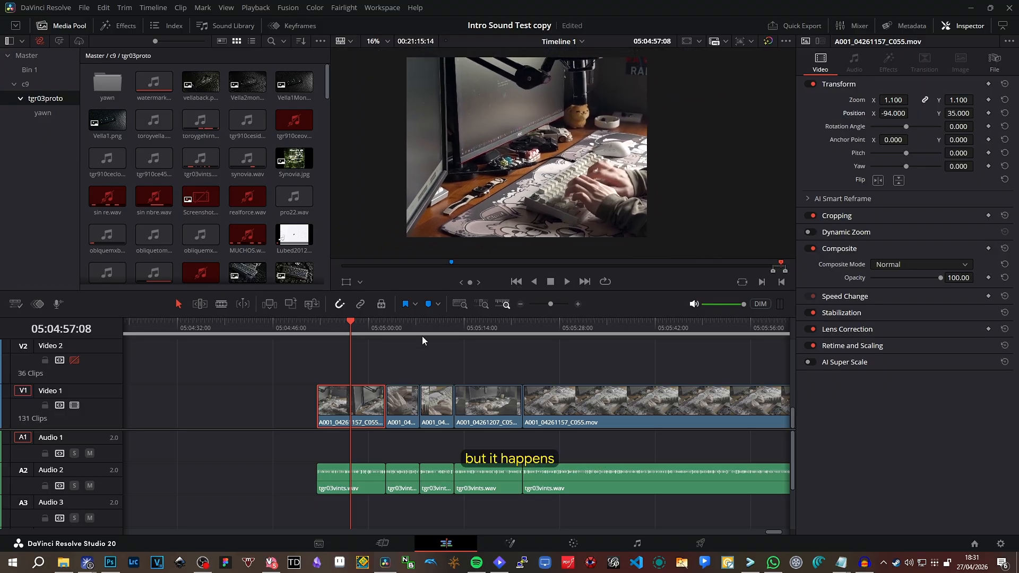
# Copy the intro photos, Solid Color, OmoriSoundTestIntro.mp4 and their audio from the earlier video and place them directly before the first typing take.
pyautogui.moveTo(553, 304)
pyautogui.mouseDown()
pyautogui.moveTo(537, 304)
pyautogui.moveTo(555, 303)
pyautogui.mouseUp()
pyautogui.click(230, 329)
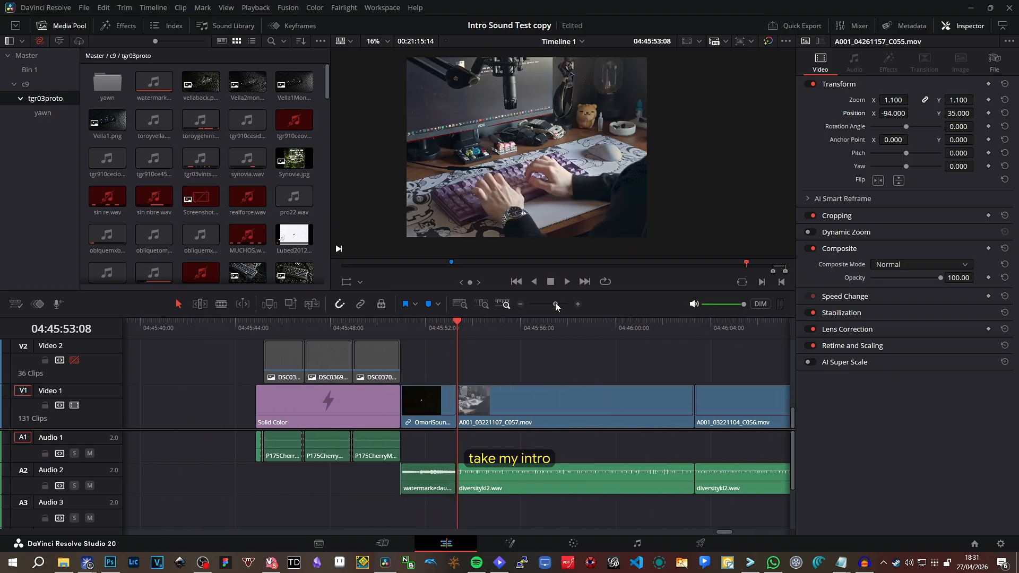
pyautogui.moveTo(434, 512); pyautogui.dragTo(285, 378)
pyautogui.moveTo(555, 304)
pyautogui.mouseDown()
pyautogui.moveTo(530, 303)
pyautogui.moveTo(554, 304)
pyautogui.moveTo(540, 304)
pyautogui.mouseUp()
pyautogui.click(586, 324)
pyautogui.scroll(-5, 574, 367)
pyautogui.click(474, 325)
pyautogui.click(520, 325)
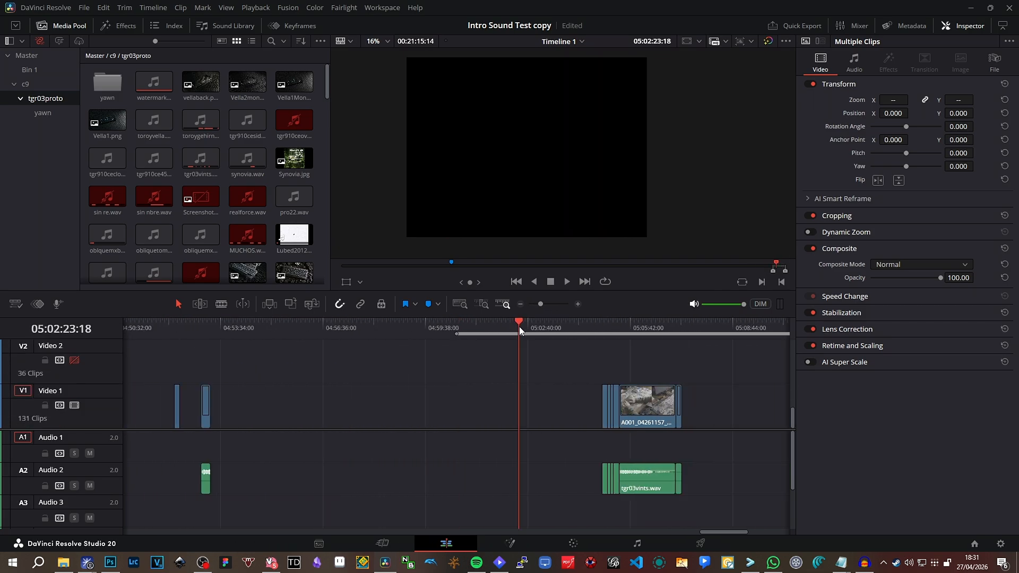
pyautogui.moveTo(519, 416); pyautogui.dragTo(598, 412)
pyautogui.click(600, 327)
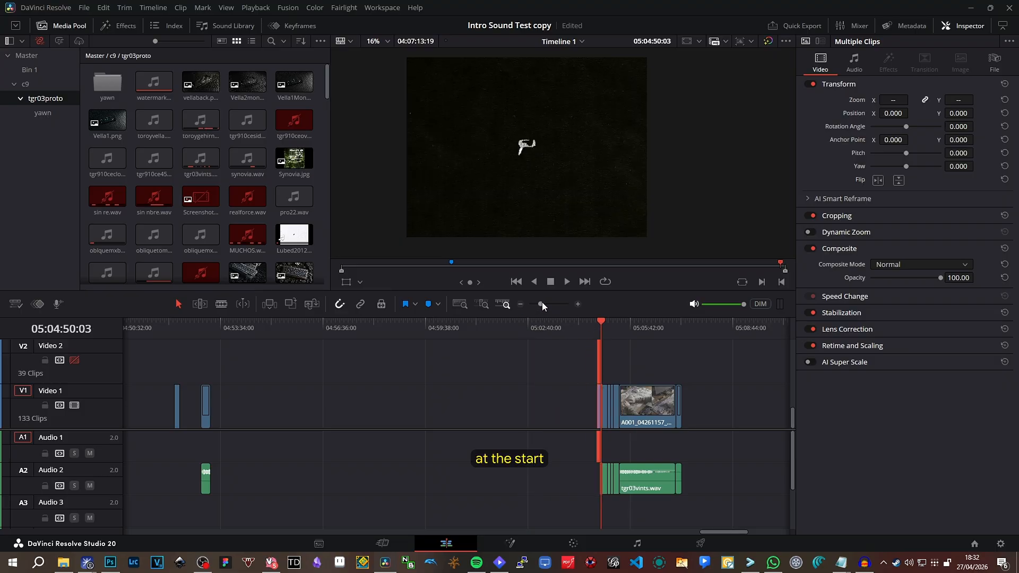
# Review the pasted intro's logo clip, photos and audio up to the start of the first take.
pyautogui.moveTo(541, 304); pyautogui.dragTo(559, 305)
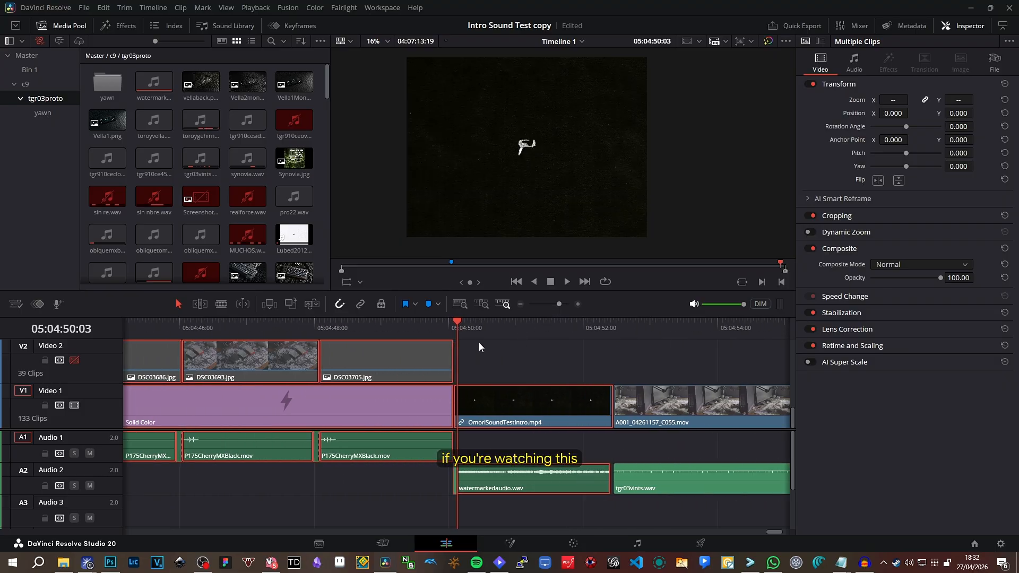
pyautogui.click(488, 322)
pyautogui.moveTo(489, 322)
pyautogui.mouseDown()
pyautogui.moveTo(519, 322)
pyautogui.moveTo(491, 322)
pyautogui.mouseUp()
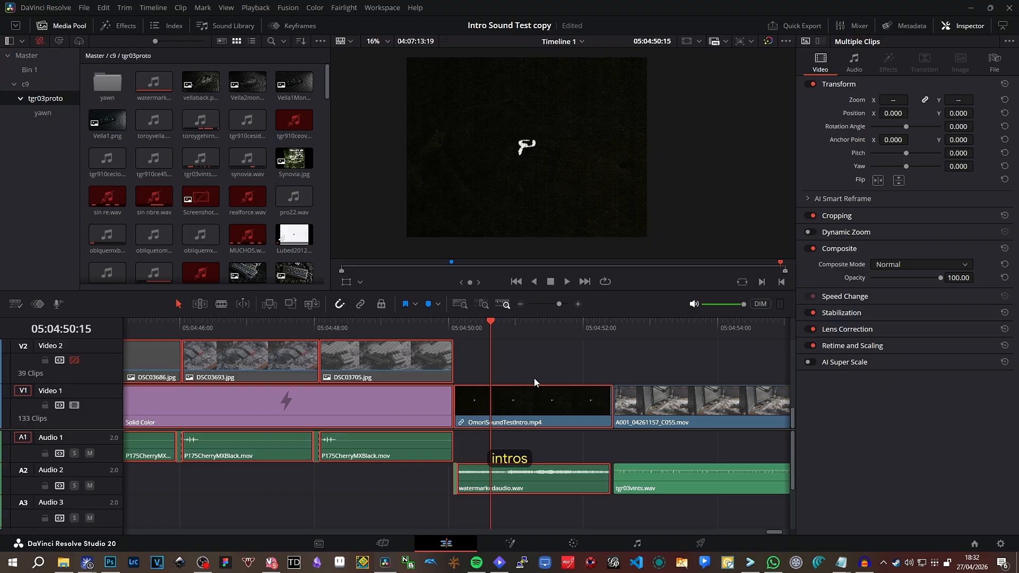
pyautogui.click(457, 321)
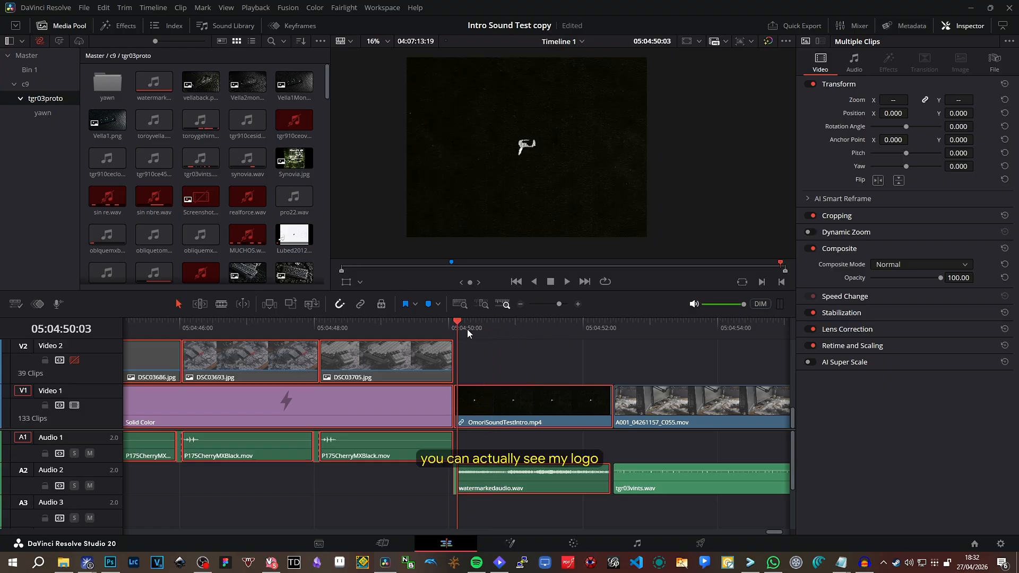
pyautogui.moveTo(477, 326)
pyautogui.mouseDown()
pyautogui.moveTo(602, 323)
pyautogui.moveTo(574, 299)
pyautogui.moveTo(558, 302)
pyautogui.mouseUp()
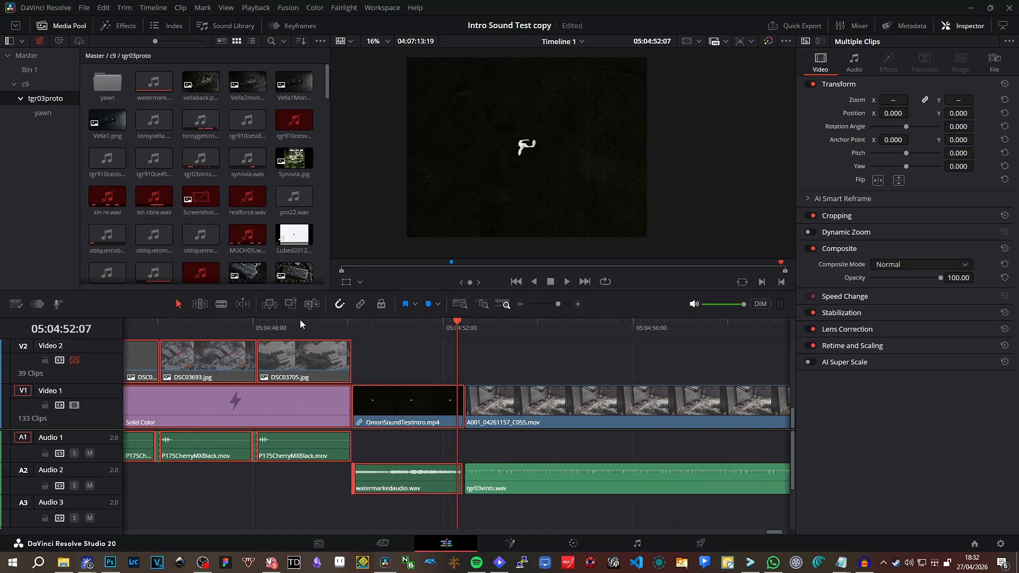
pyautogui.moveTo(300, 319); pyautogui.dragTo(253, 320)
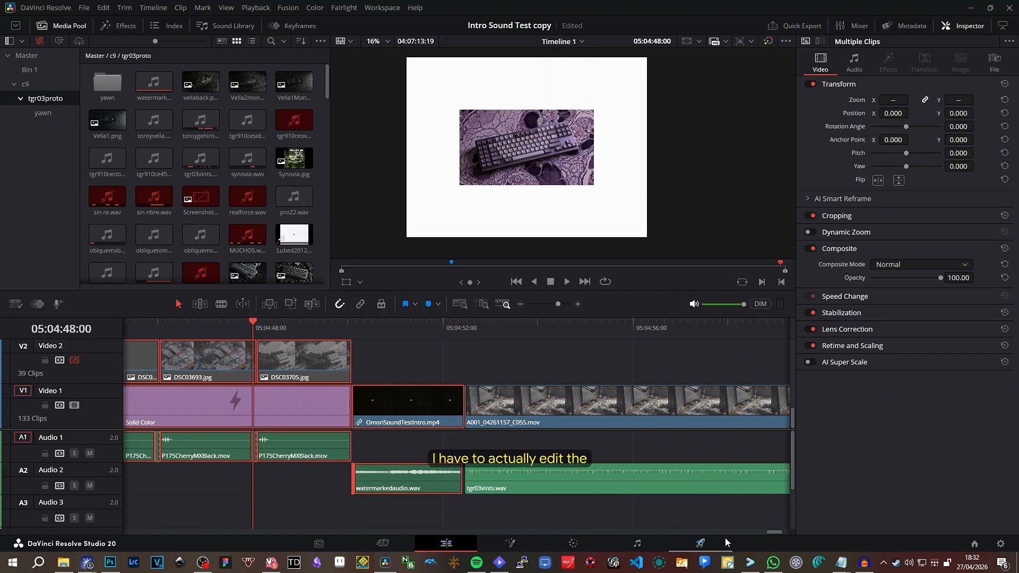
pyautogui.moveTo(771, 532); pyautogui.dragTo(765, 528)
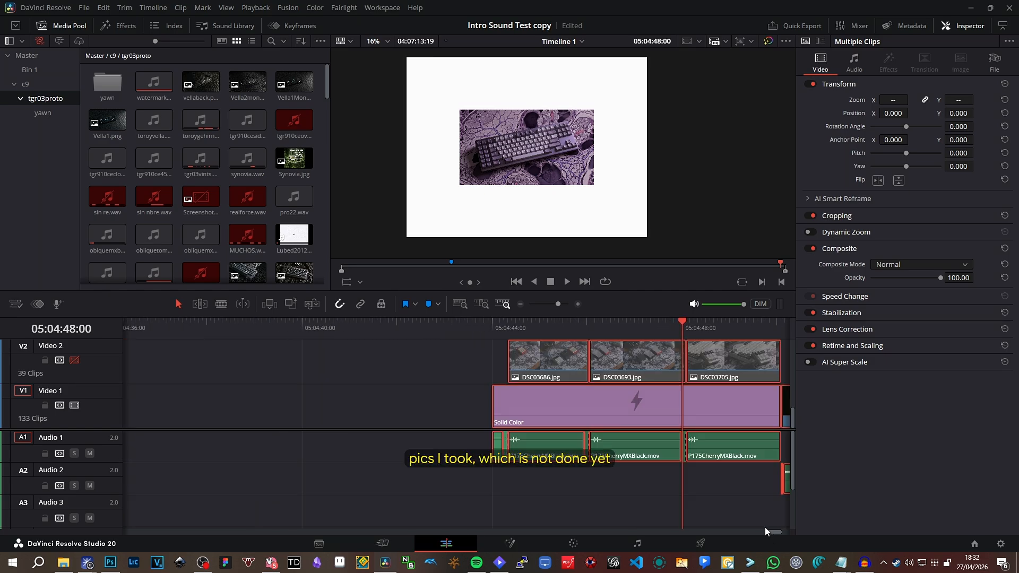
pyautogui.moveTo(550, 301); pyautogui.dragTo(555, 301)
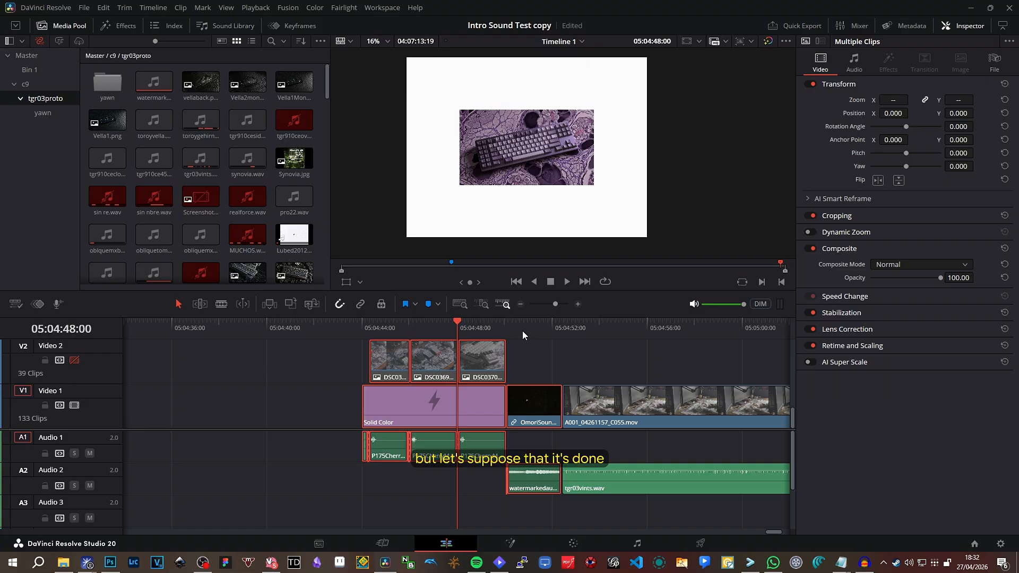
# Mark the timeline's render range from the intro's start at 05:04:44:00 to the final clip's end at 05:07:13:18.
pyautogui.moveTo(605, 325); pyautogui.dragTo(361, 321)
pyautogui.rightClick(362, 320)
pyautogui.click(378, 331)
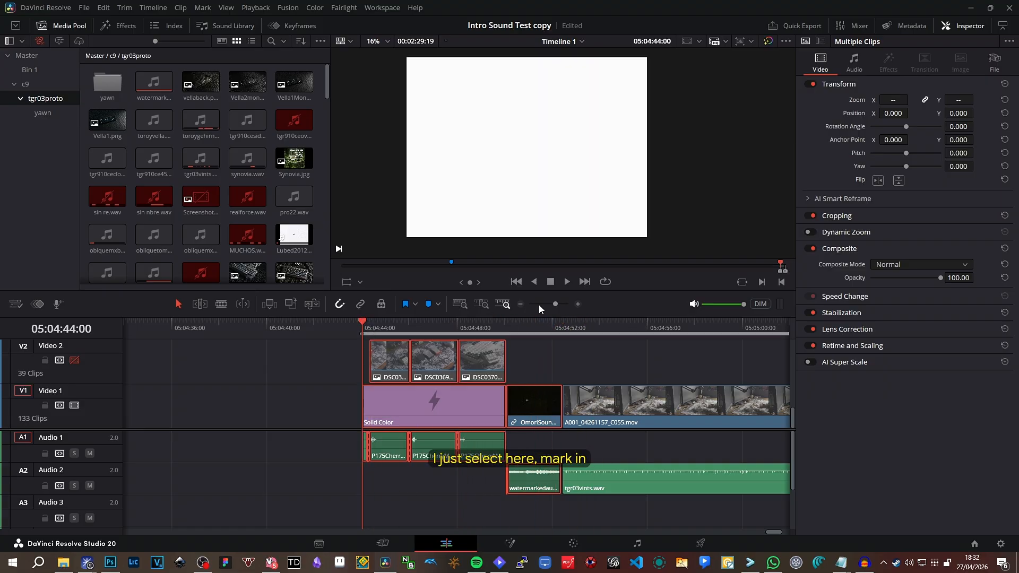
pyautogui.moveTo(555, 304); pyautogui.dragTo(544, 303)
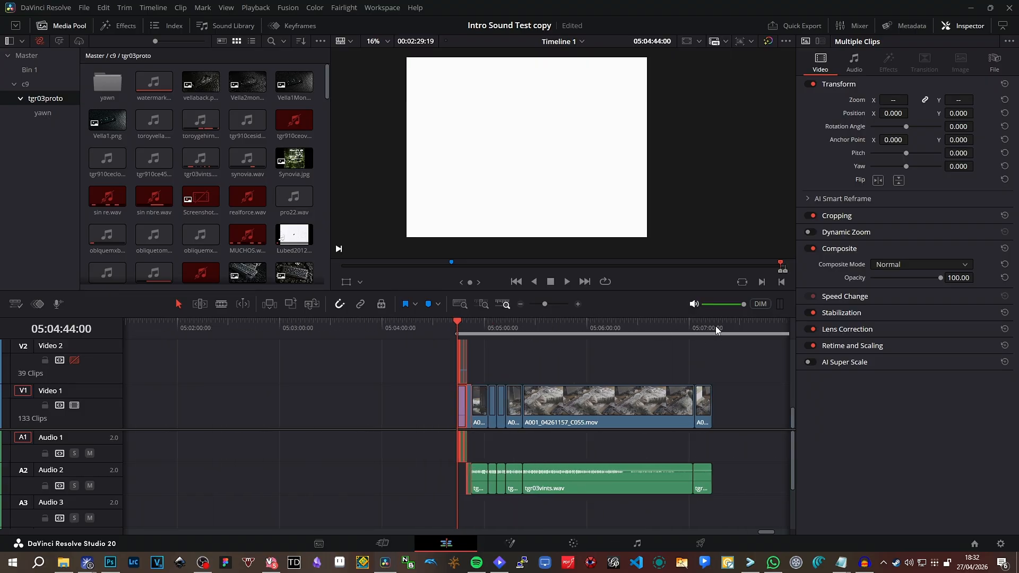
pyautogui.click(713, 325)
pyautogui.press('o')
# Switch to the Deliver page, enlarge the preview viewer and load the DNxHR render preset.
pyautogui.click(700, 543)
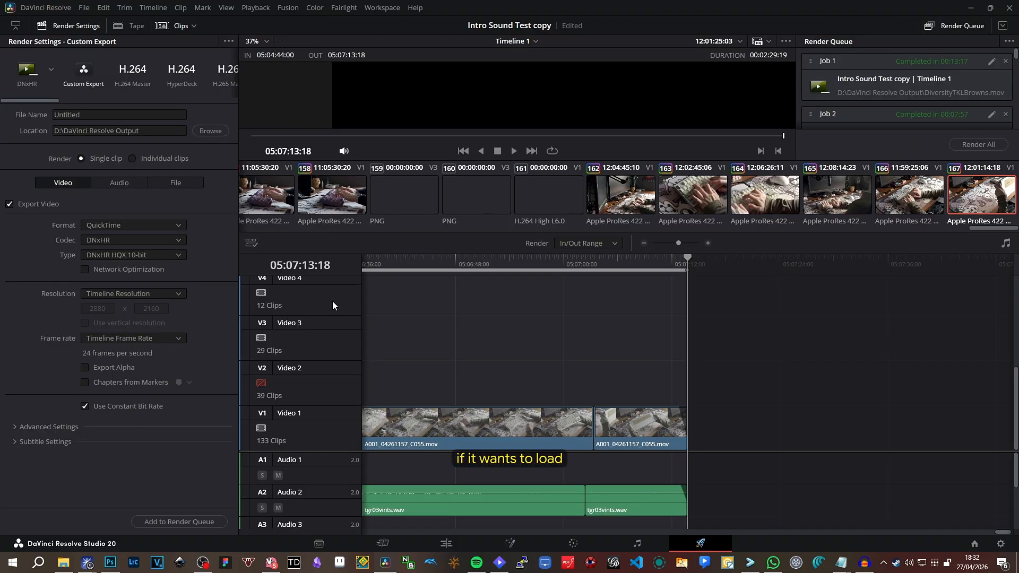
pyautogui.click(482, 258)
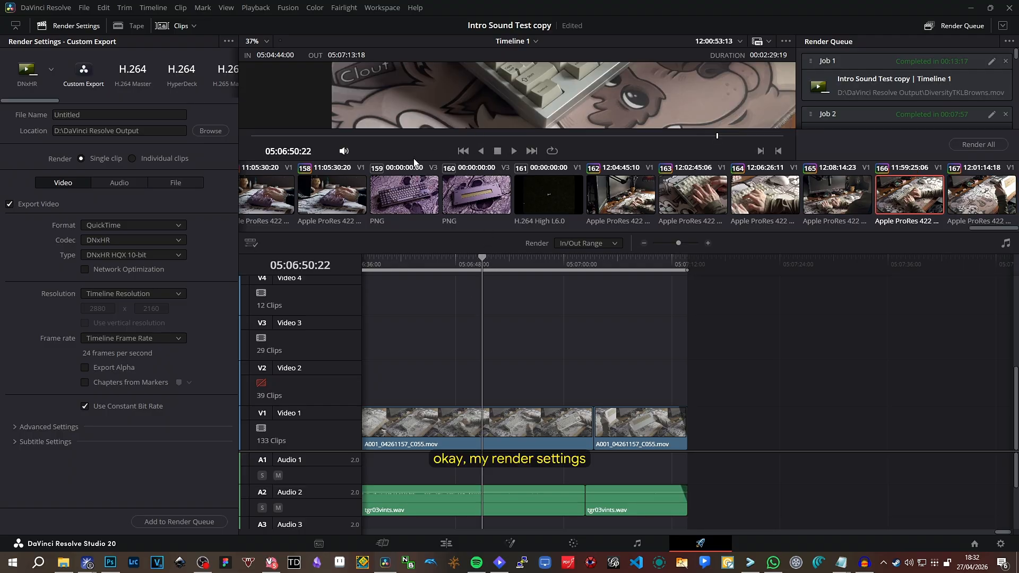
pyautogui.moveTo(417, 161); pyautogui.dragTo(415, 324)
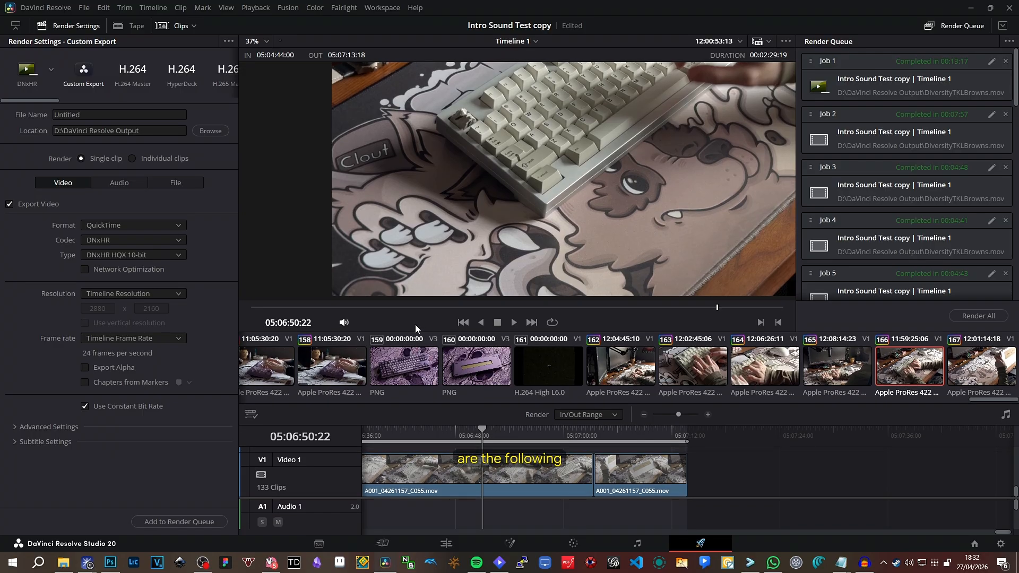
pyautogui.click(53, 71)
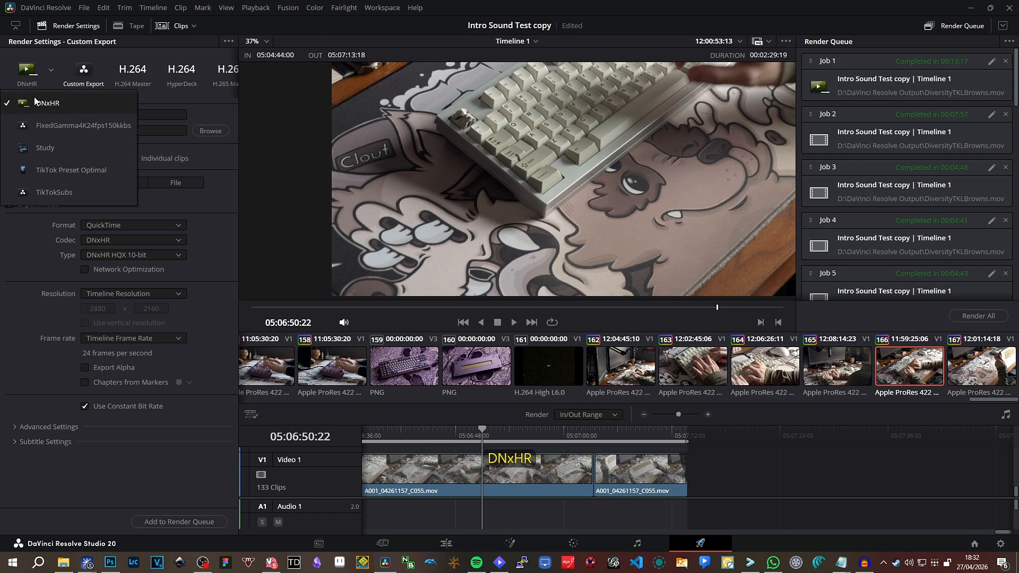
pyautogui.click(65, 102)
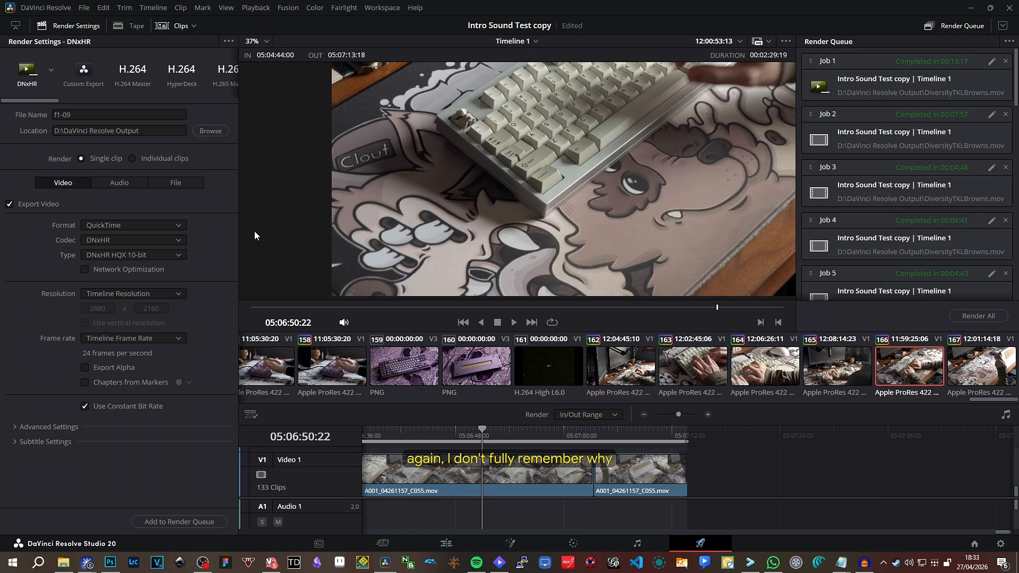
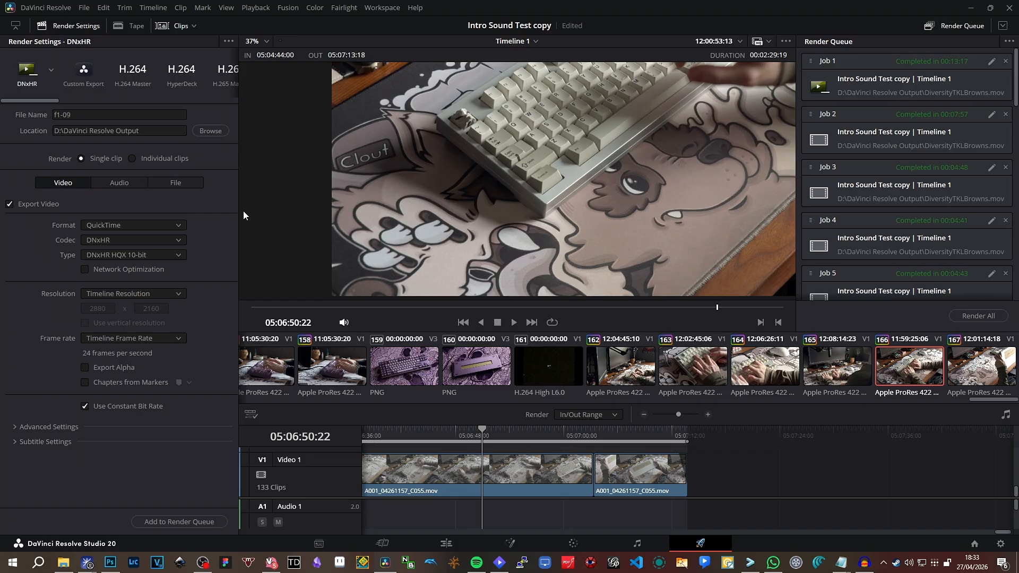
# Check the video format and codec choices, keeping QuickTime with the DNxHR codec and the DNxHR HQX 10-bit type.
pyautogui.click(111, 225)
pyautogui.click(112, 225)
pyautogui.click(116, 243)
pyautogui.scroll(-1, 149, 307)
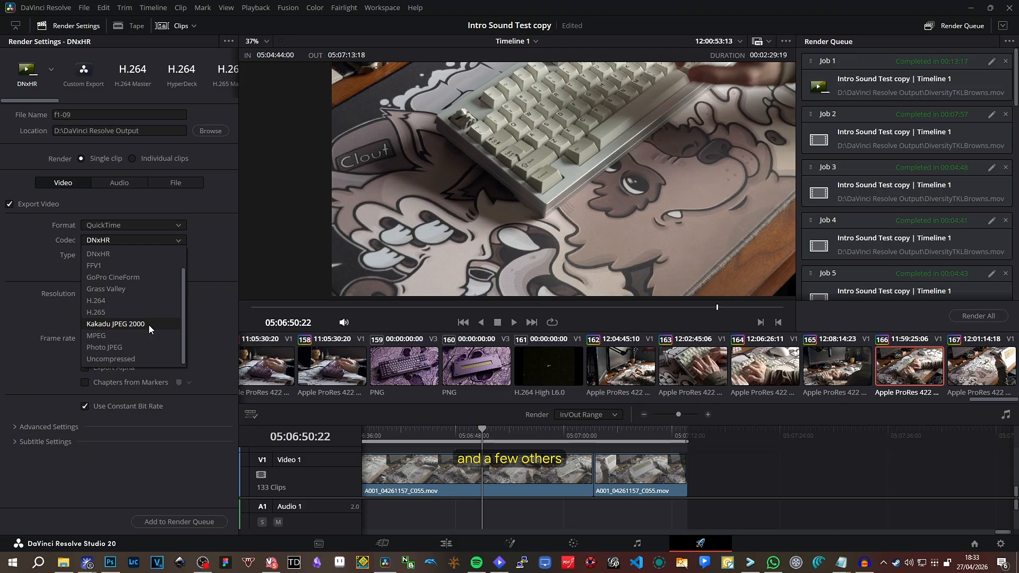
pyautogui.scroll(1, 146, 328)
pyautogui.click(114, 277)
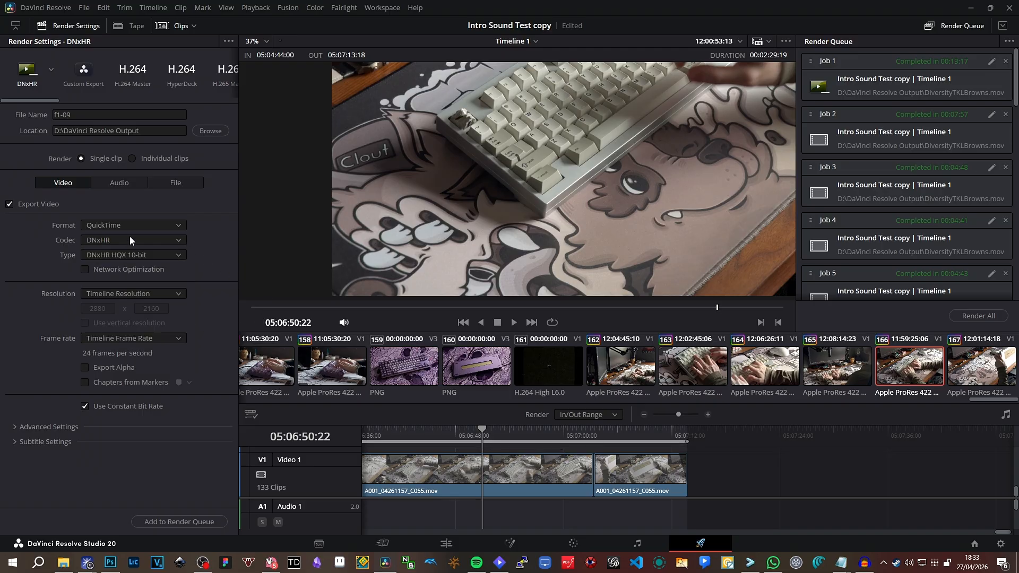
pyautogui.click(106, 256)
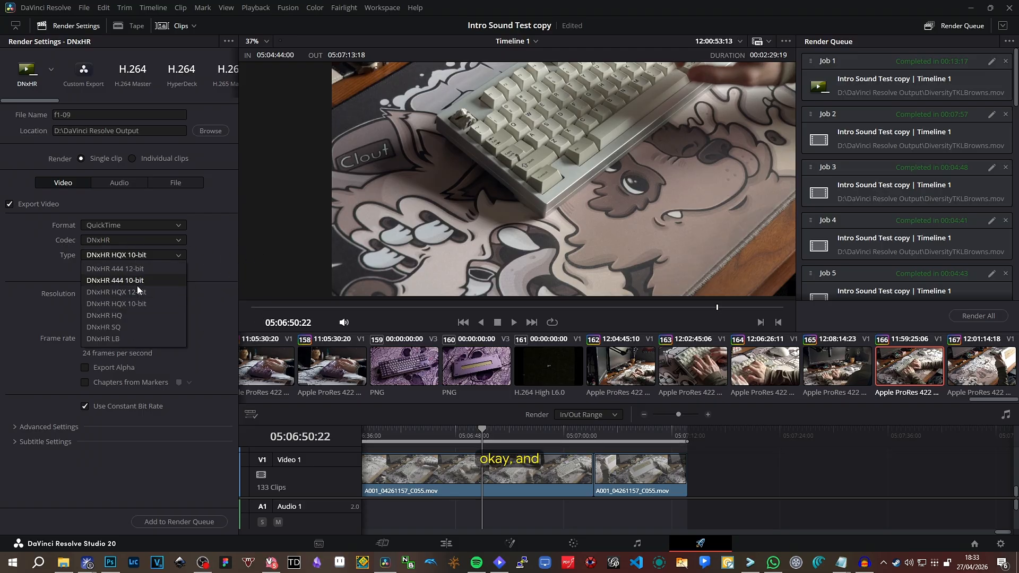
pyautogui.click(147, 307)
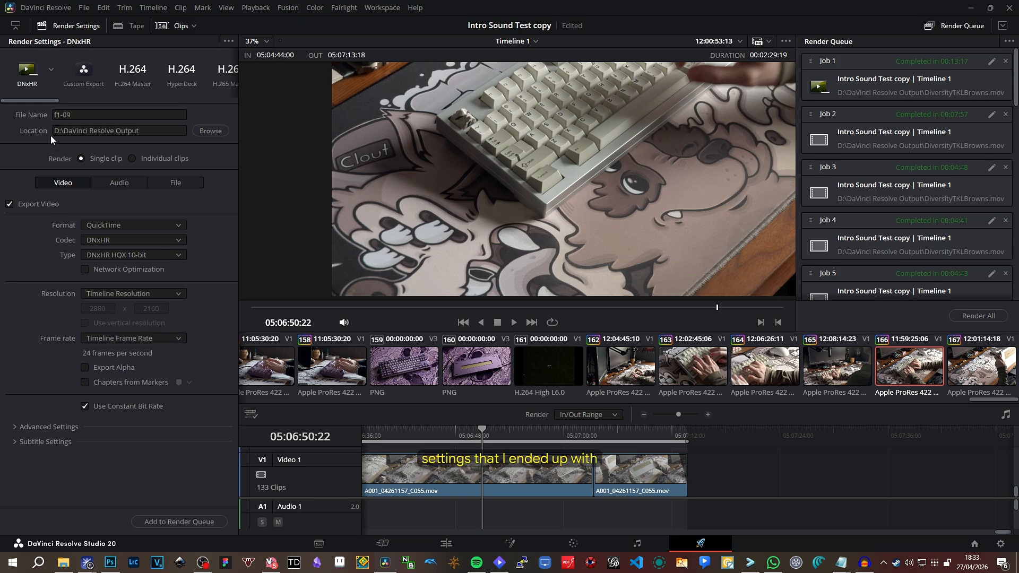
# Name the output file TGR03Vints and check the audio export options, keeping the Linear PCM codec.
pyautogui.click(30, 114)
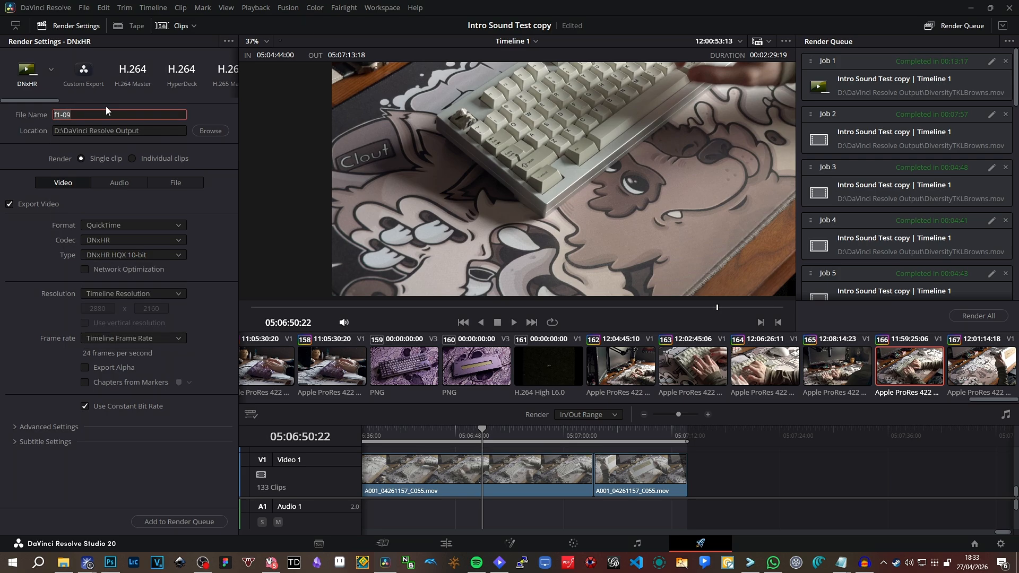
pyautogui.write('TGR03Vints')
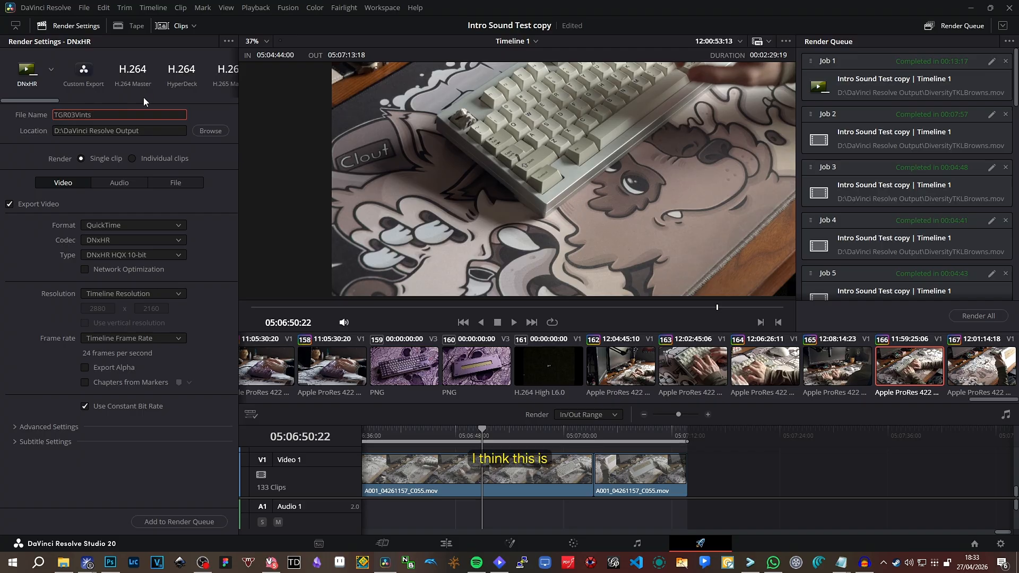
pyautogui.click(114, 181)
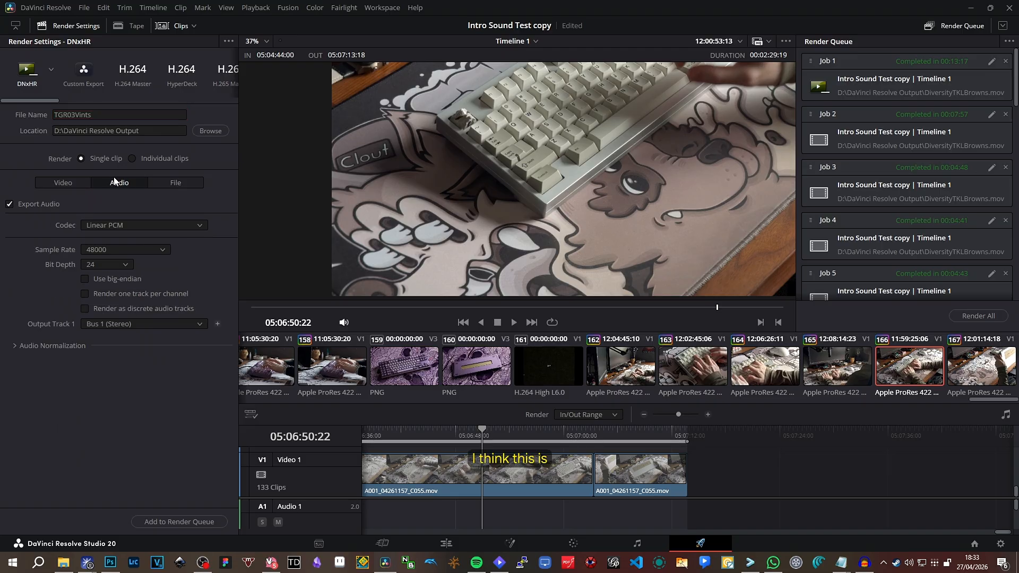
pyautogui.click(106, 227)
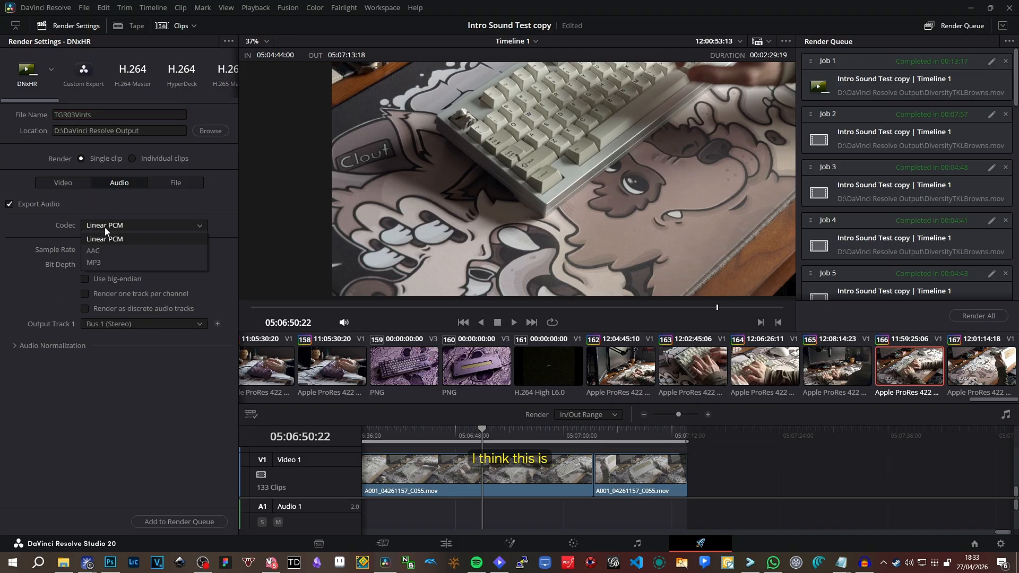
pyautogui.click(105, 228)
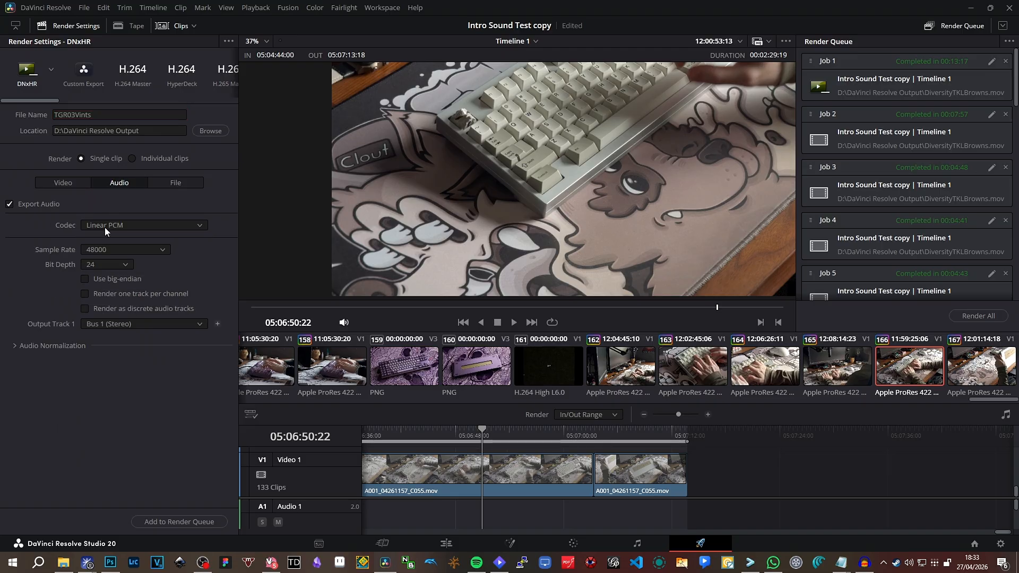
pyautogui.click(42, 345)
pyautogui.click(53, 346)
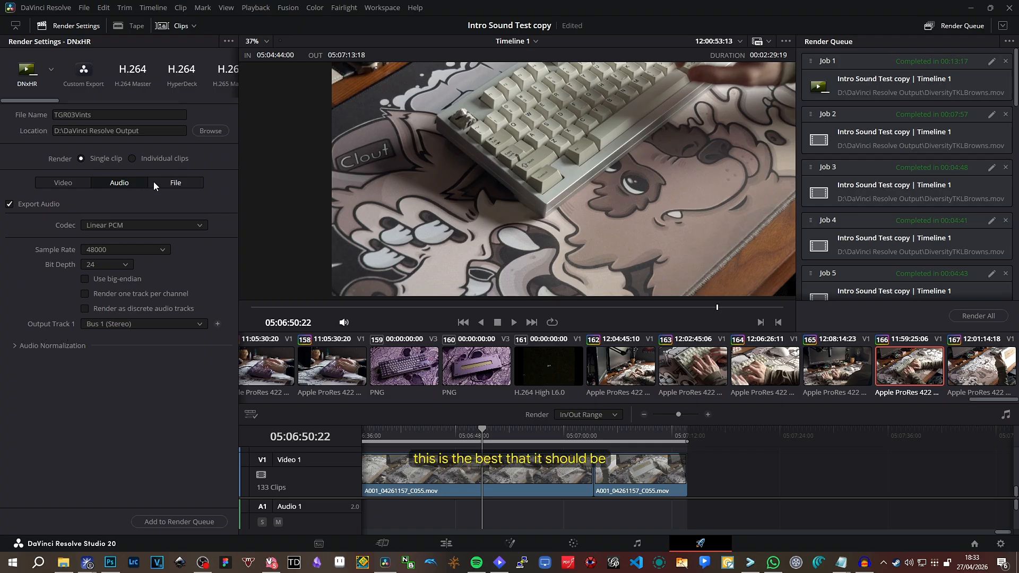
# Review the video export's advanced settings, including data levels, colour tags and quality options, and the subtitle settings.
pyautogui.click(55, 182)
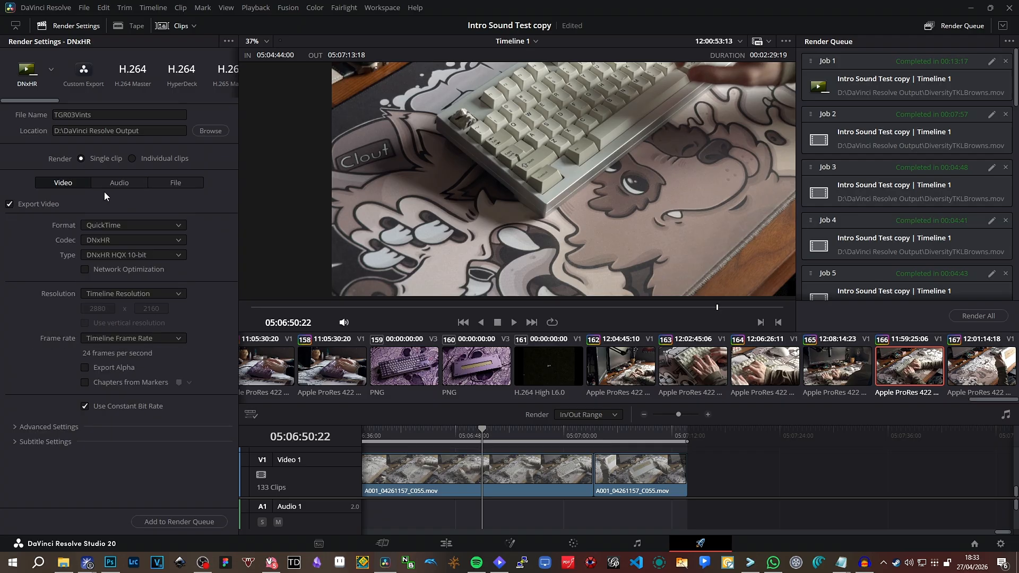
pyautogui.click(32, 427)
pyautogui.scroll(-1, 16, 402)
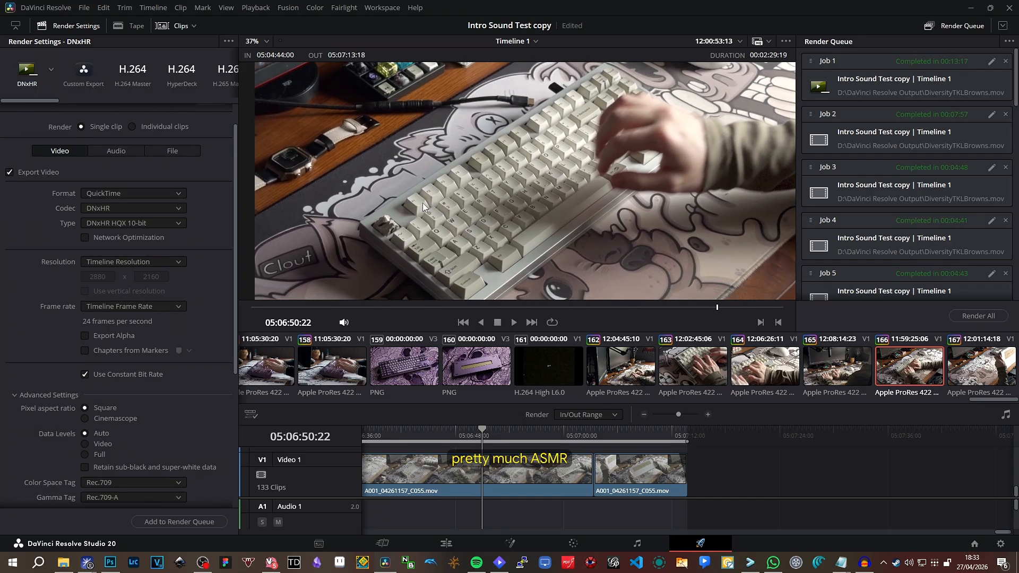
pyautogui.scroll(-2, 59, 264)
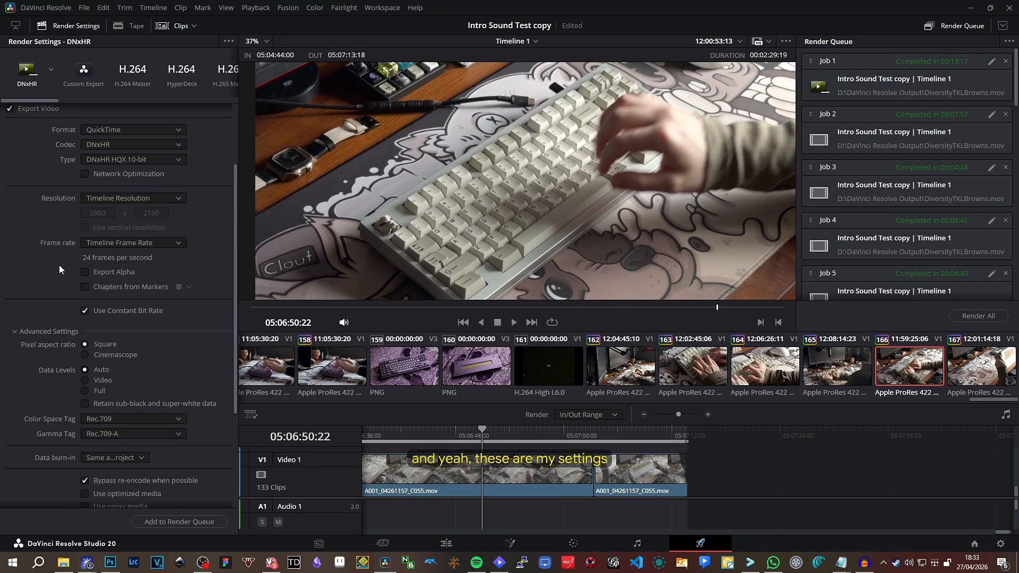
pyautogui.scroll(-3, 58, 265)
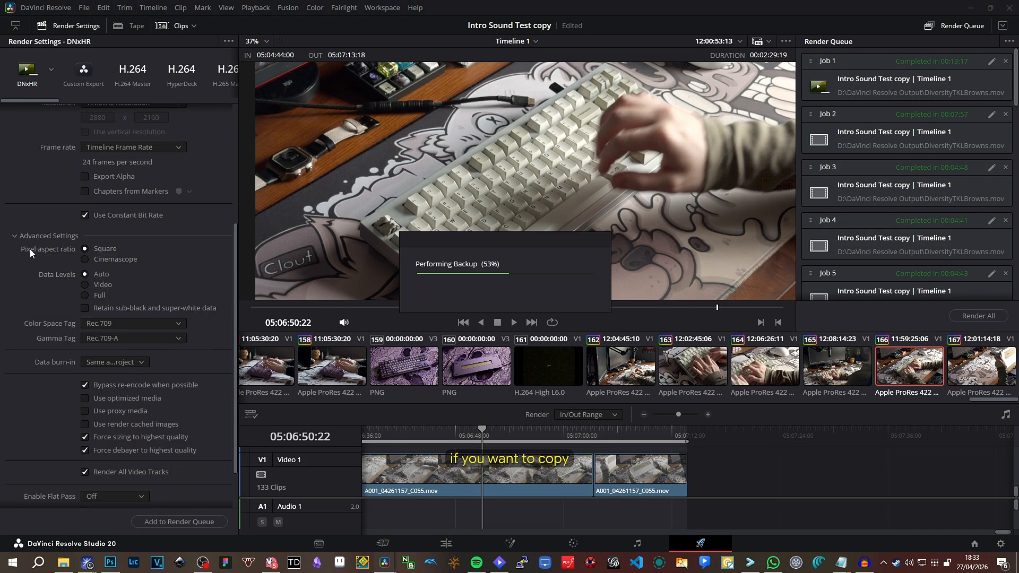
pyautogui.scroll(-2, 27, 253)
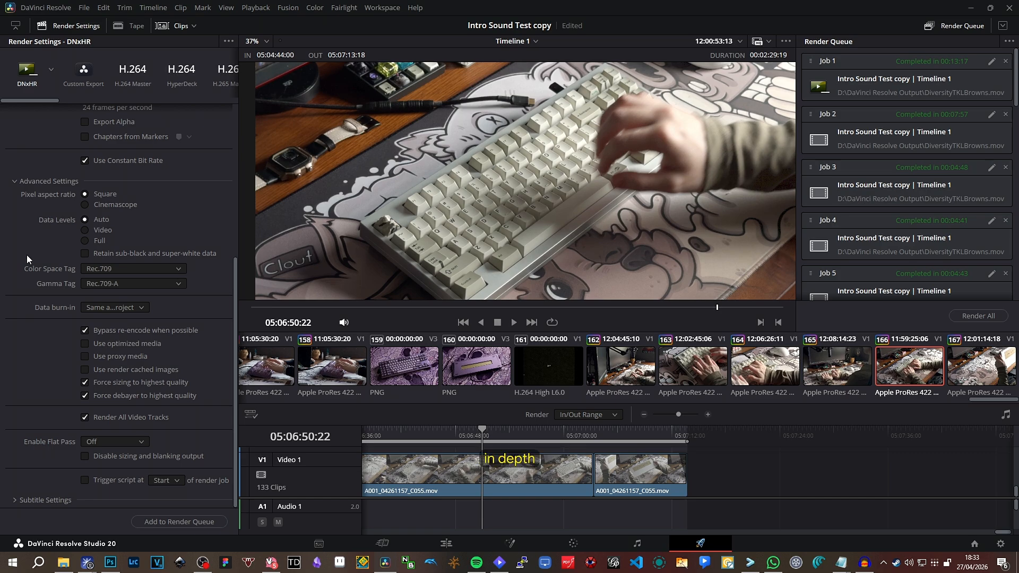
pyautogui.click(27, 501)
pyautogui.scroll(-1, 37, 391)
pyautogui.scroll(4, 32, 415)
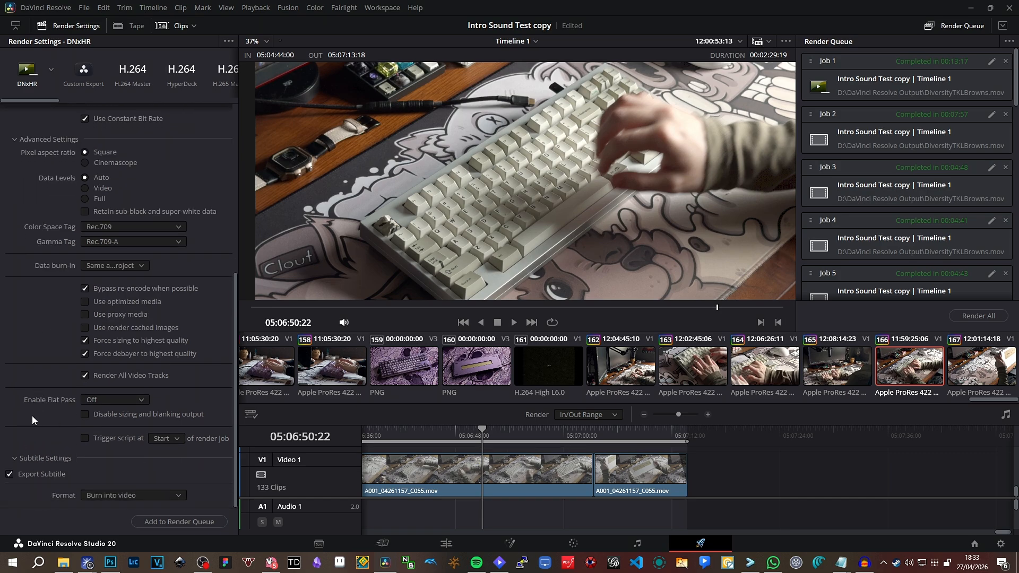
pyautogui.scroll(5, 31, 416)
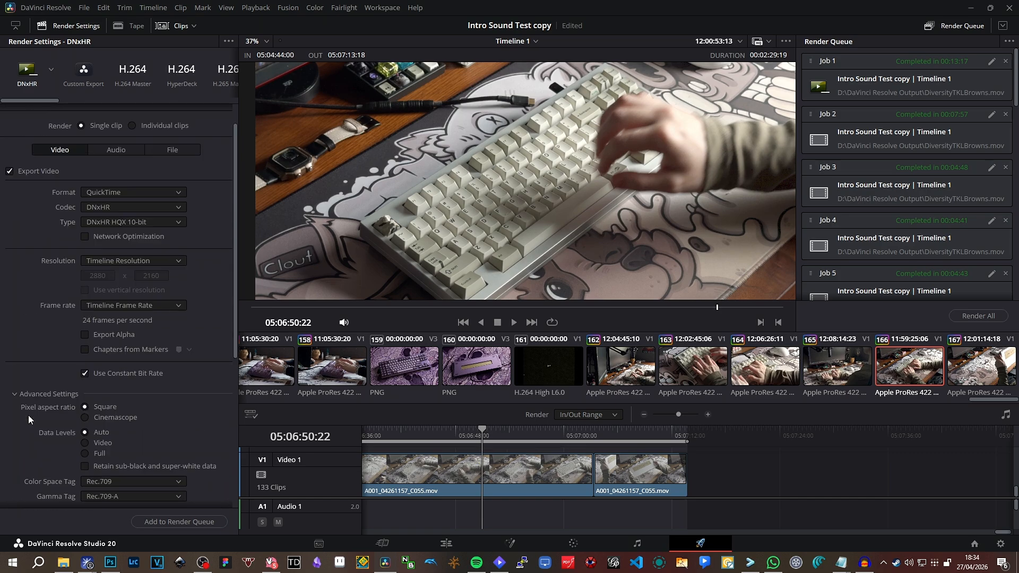
# Look through the render queue down to its last job with the preview image reduced.
pyautogui.scroll(-6, 339, 259)
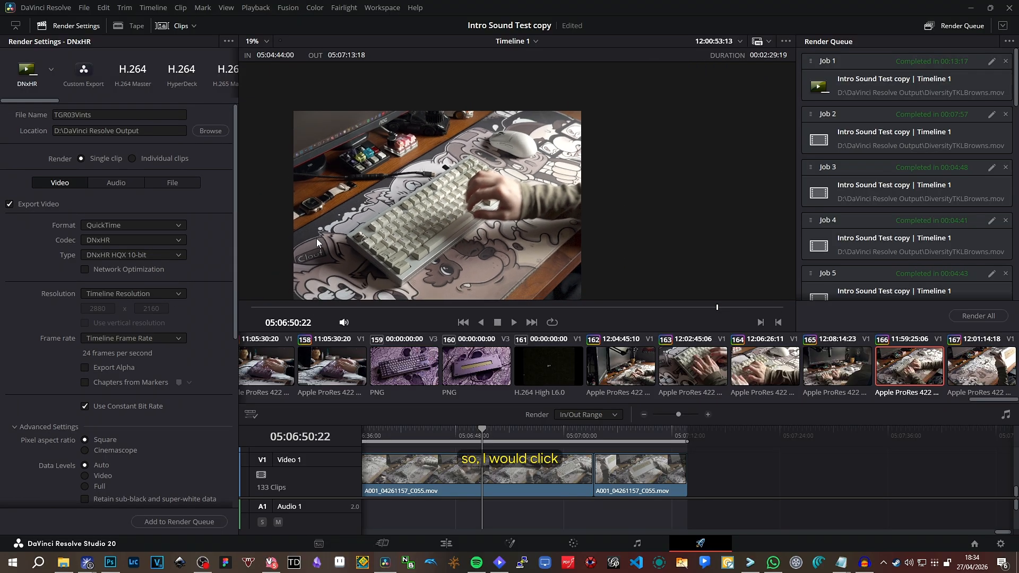
pyautogui.scroll(-10, 909, 186)
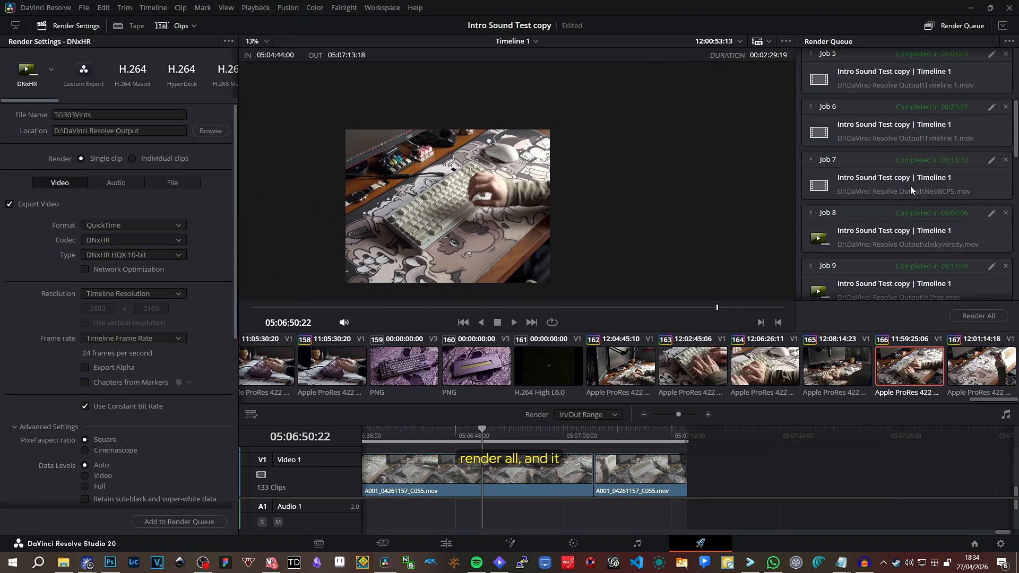
pyautogui.scroll(-4, 931, 263)
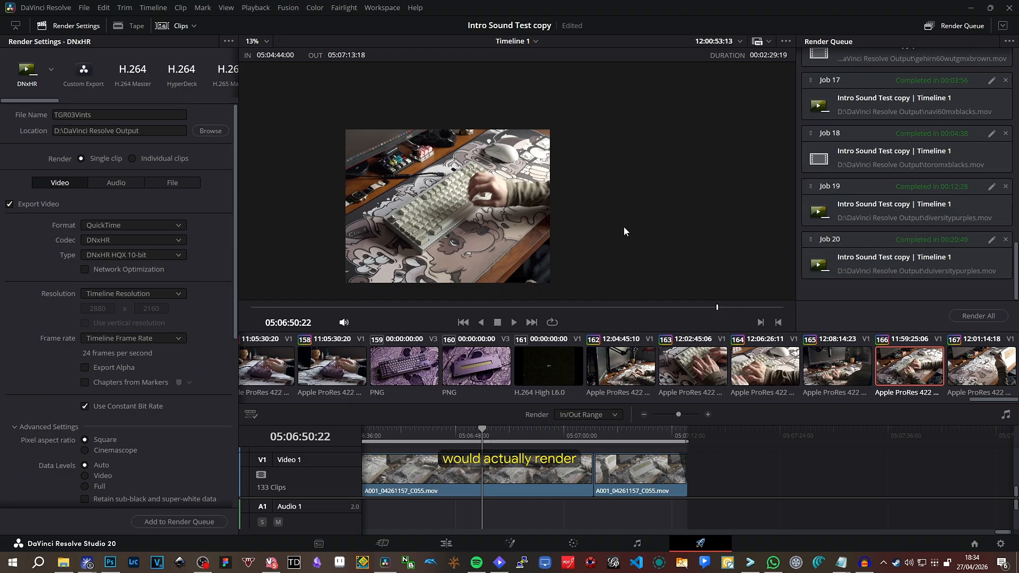
pyautogui.moveTo(539, 213); pyautogui.dragTo(553, 180)
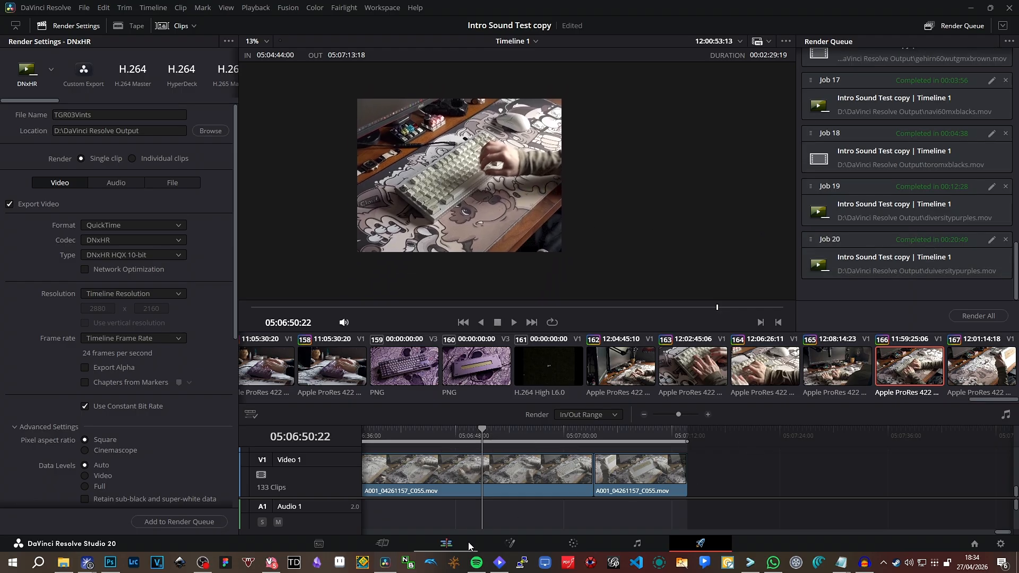
# Switch to the Color page and show the nodes inside the Look compound node of clip 166.
pyautogui.click(445, 543)
pyautogui.click(508, 542)
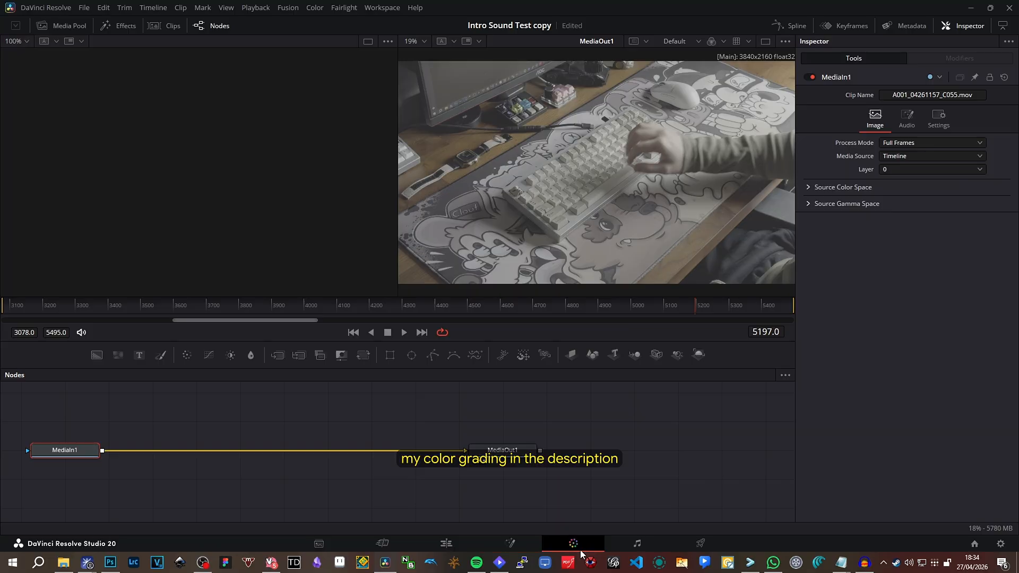
pyautogui.click(573, 544)
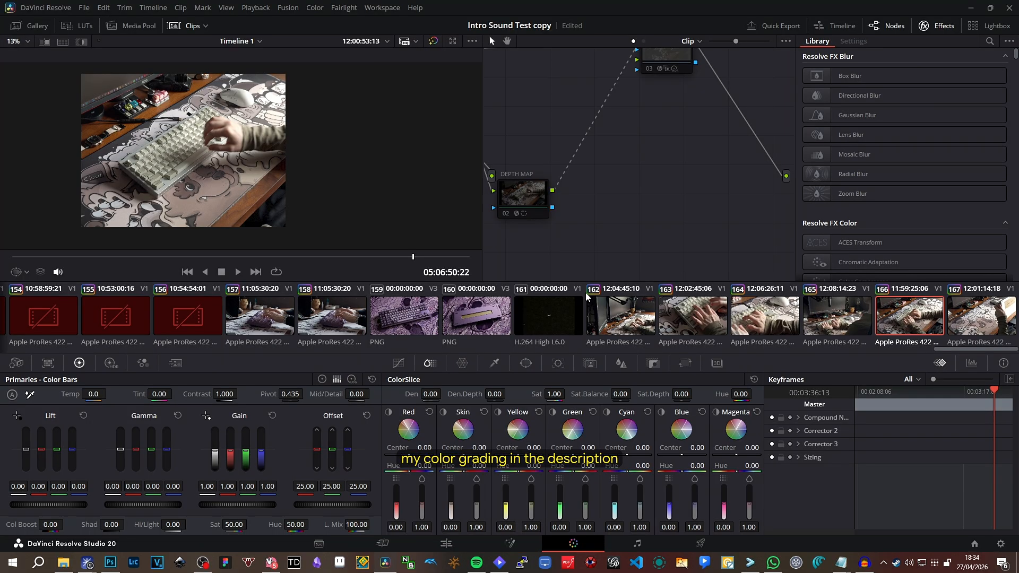
pyautogui.rightClick(595, 134)
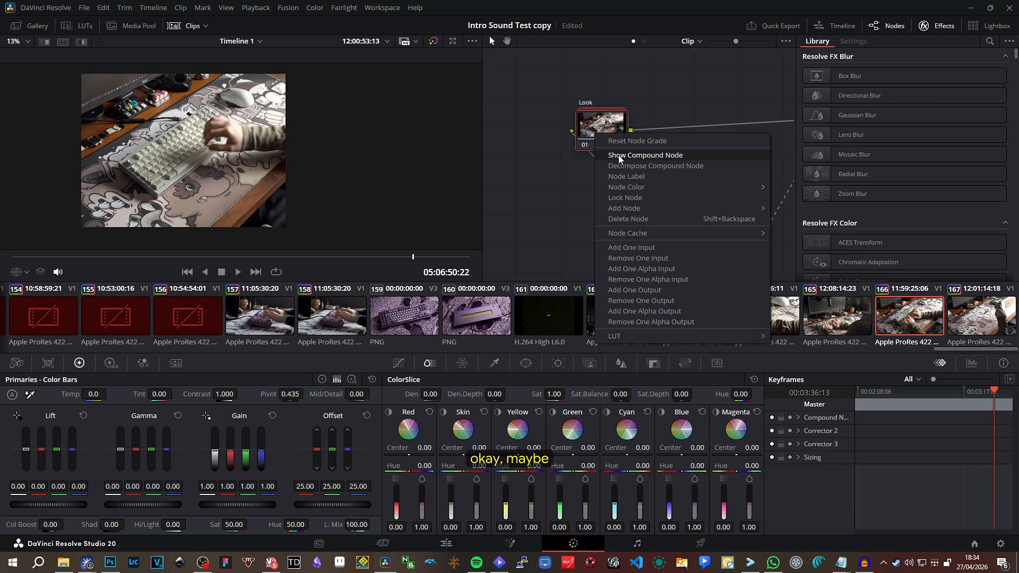
pyautogui.click(619, 155)
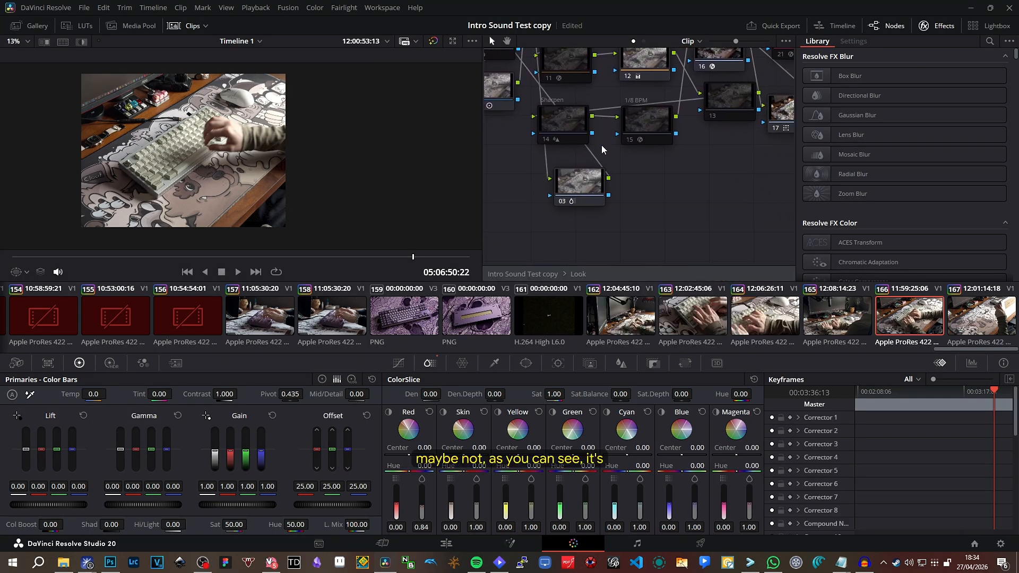
# Examine the Look node graph, checking the WB node's Chromatic Adaptation settings and the Sat node's gain.
pyautogui.scroll(5, 603, 149)
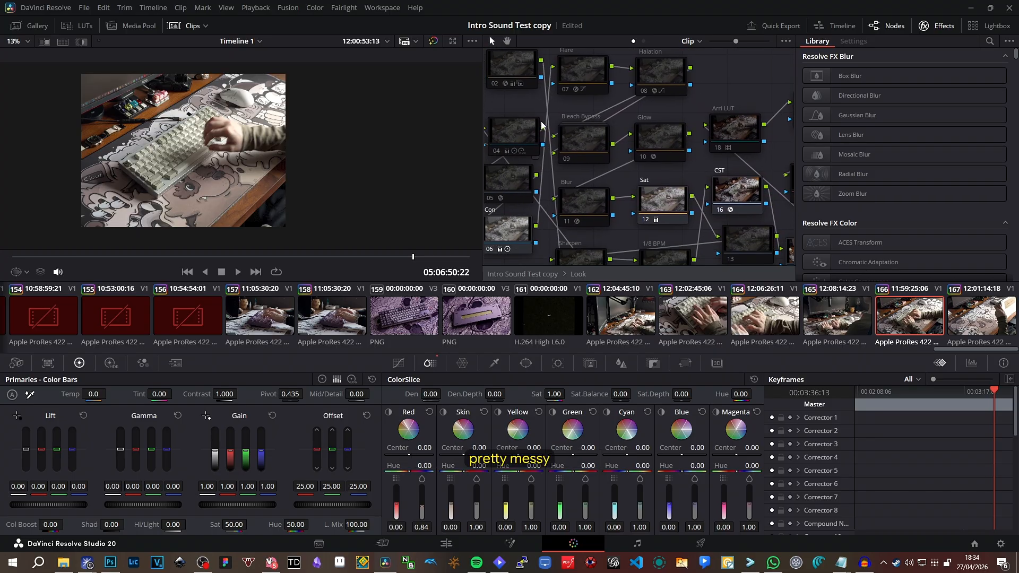
pyautogui.moveTo(542, 126); pyautogui.dragTo(626, 144)
pyautogui.moveTo(743, 144); pyautogui.dragTo(650, 121)
pyautogui.click(607, 87)
pyautogui.moveTo(685, 167); pyautogui.dragTo(730, 144)
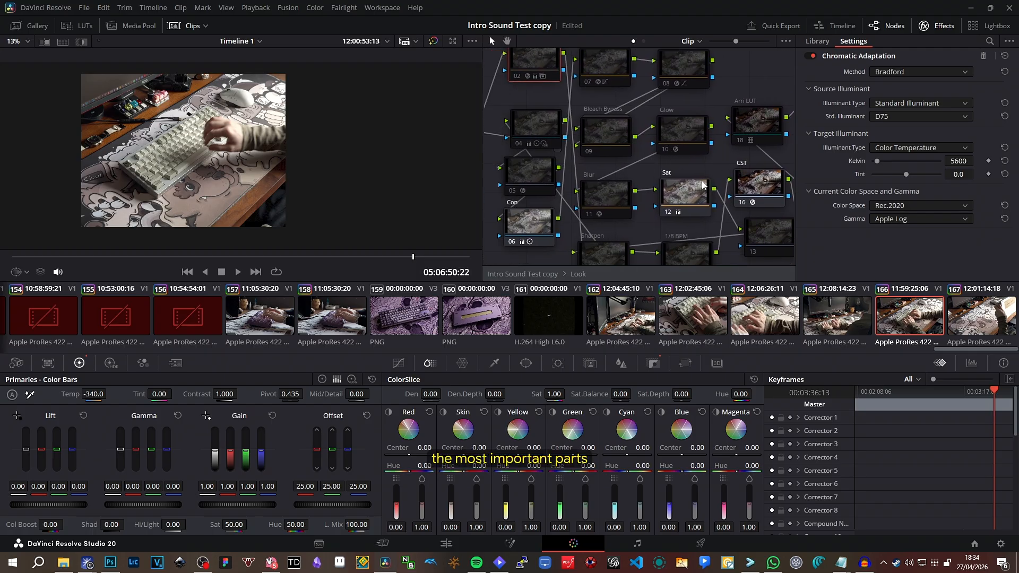
pyautogui.click(685, 193)
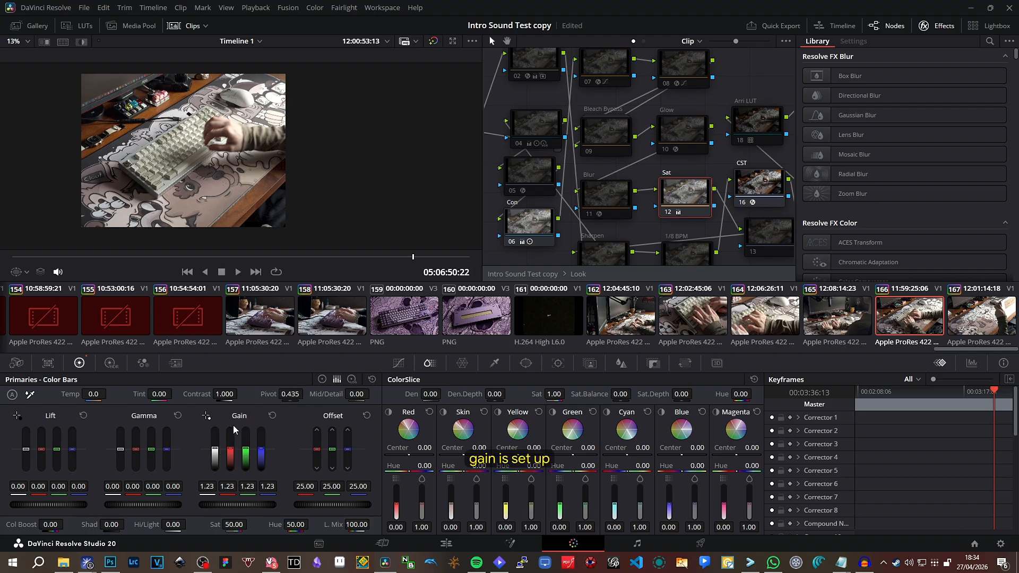
pyautogui.moveTo(556, 199); pyautogui.dragTo(668, 220)
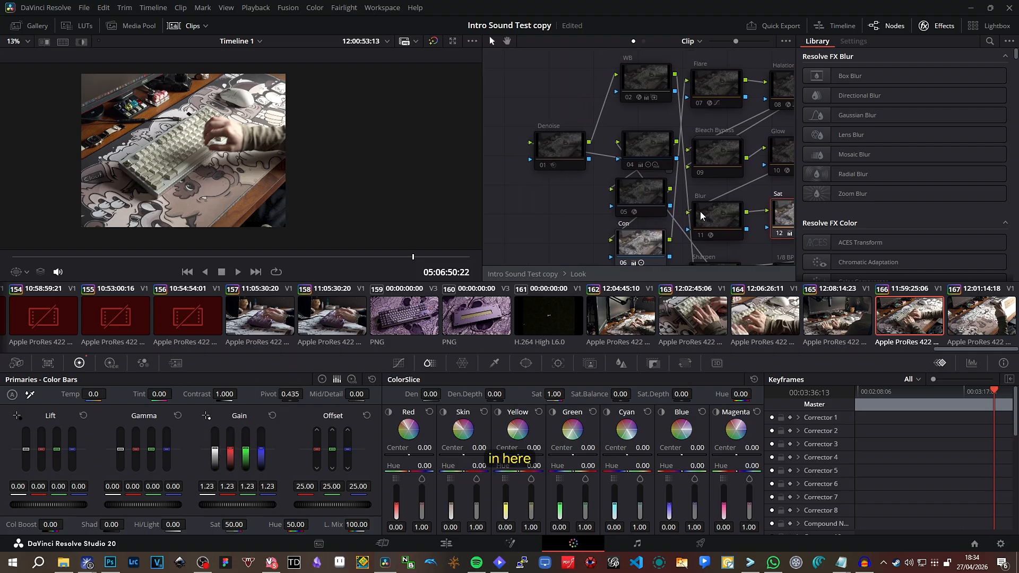
# Select node 04 and check the color space and gamma options of its High Dynamic Range color wheels.
pyautogui.click(649, 156)
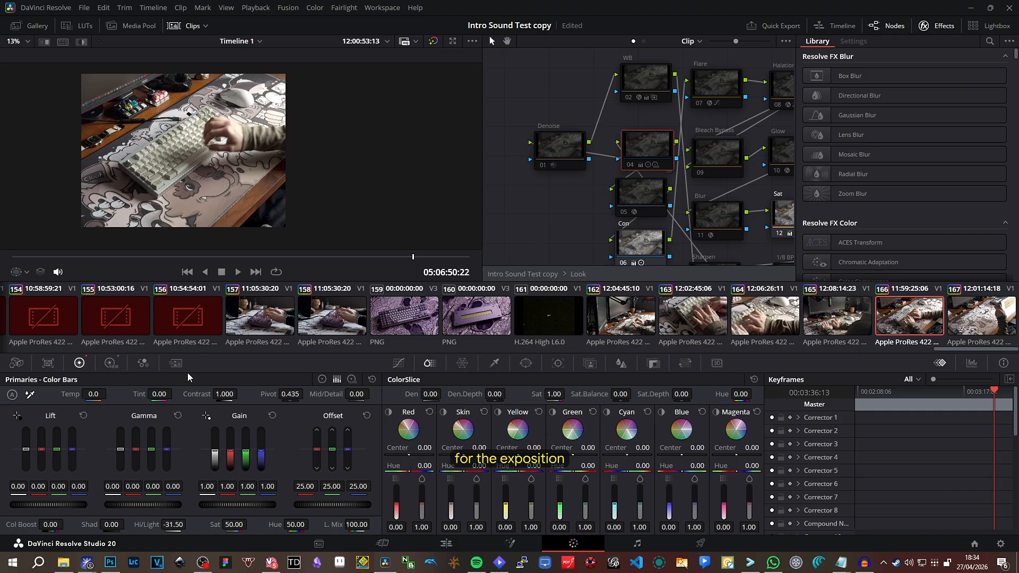
pyautogui.click(111, 363)
pyautogui.click(371, 380)
pyautogui.moveTo(442, 476)
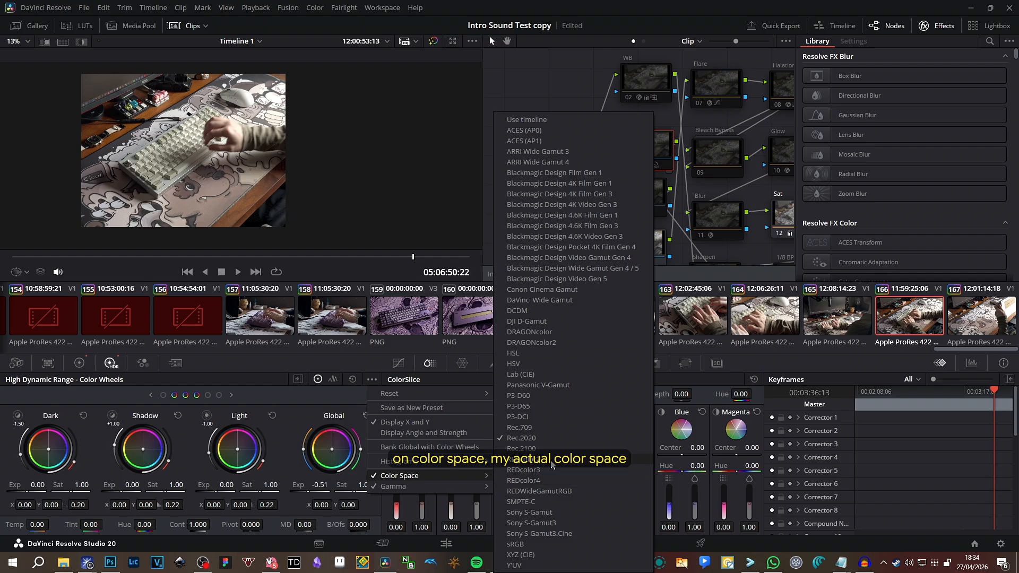
pyautogui.moveTo(467, 488)
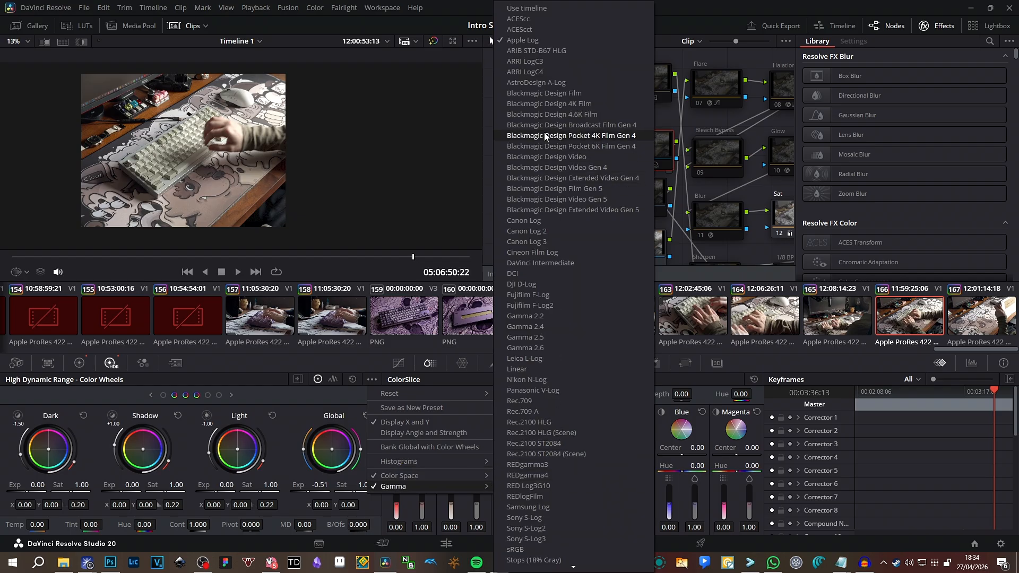
pyautogui.press('Escape')
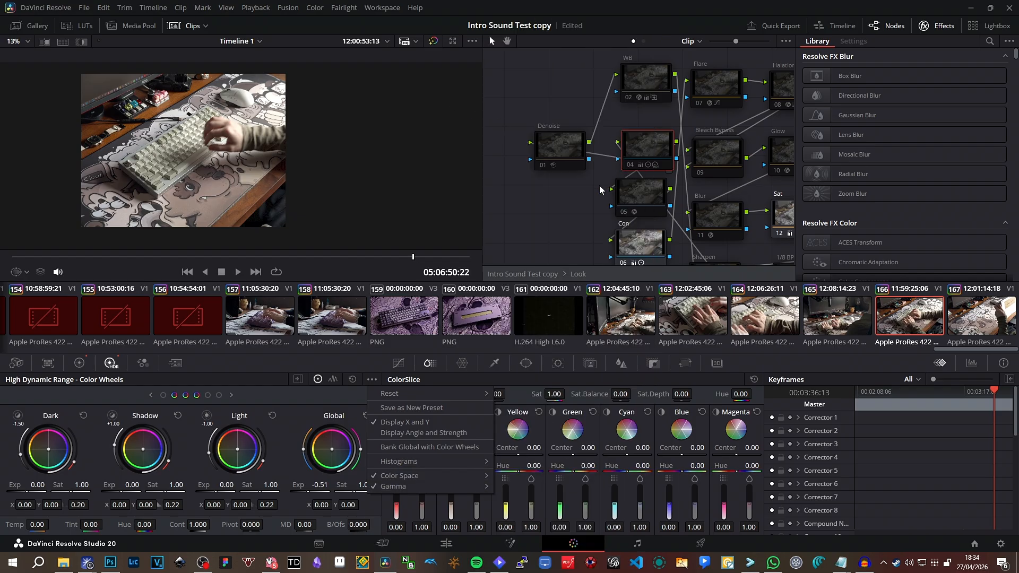
pyautogui.press('Escape')
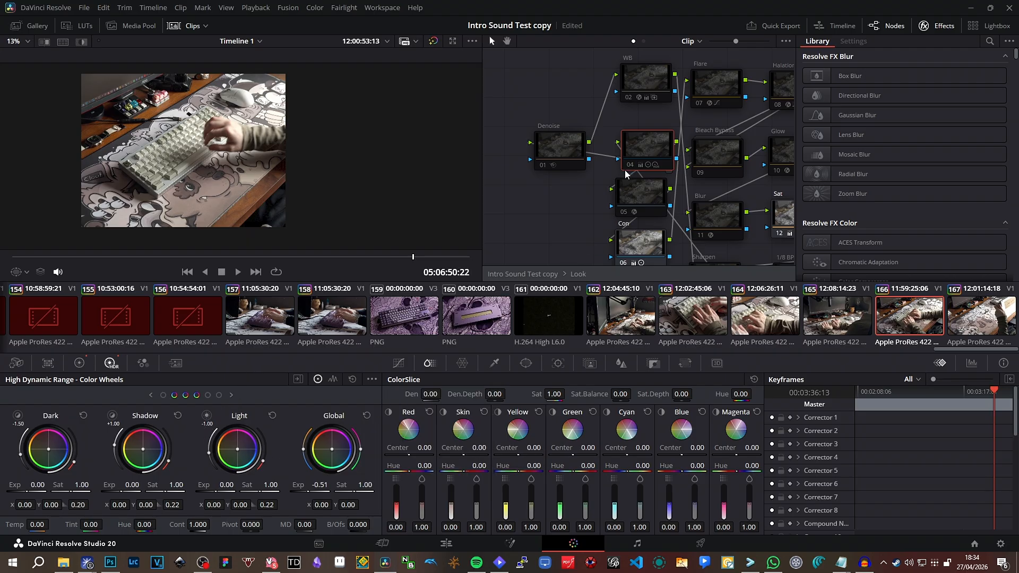
# Enable node 04, set its HDR Global exposure to 0.17 and compare the image with the node off and on.
pyautogui.scroll(3, 161, 134)
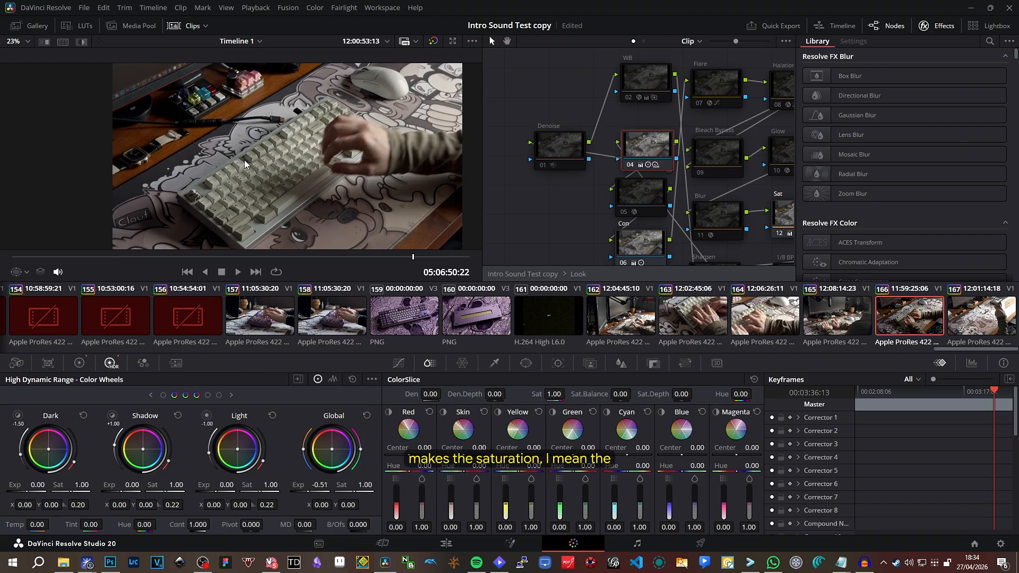
pyautogui.moveTo(244, 161); pyautogui.dragTo(250, 124)
pyautogui.scroll(-3, 245, 129)
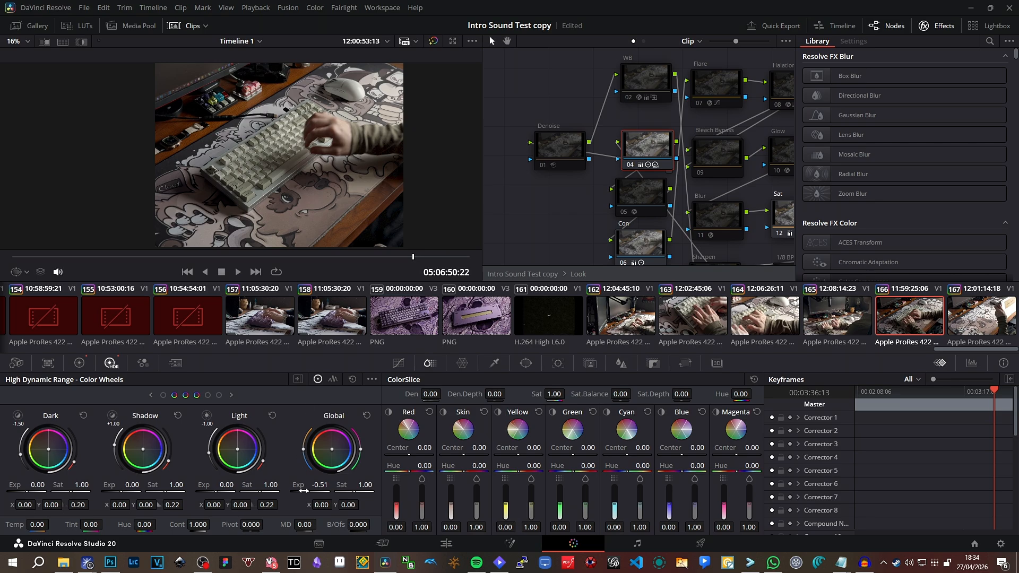
pyautogui.moveTo(303, 490)
pyautogui.mouseDown()
pyautogui.moveTo(366, 492)
pyautogui.moveTo(287, 491)
pyautogui.moveTo(311, 490)
pyautogui.mouseUp()
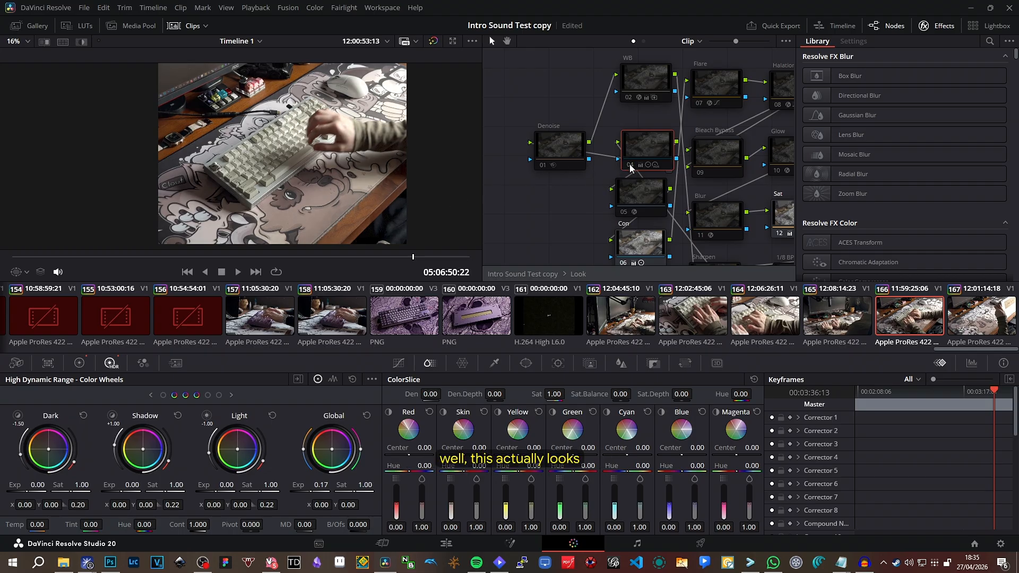
pyautogui.scroll(-1, 398, 157)
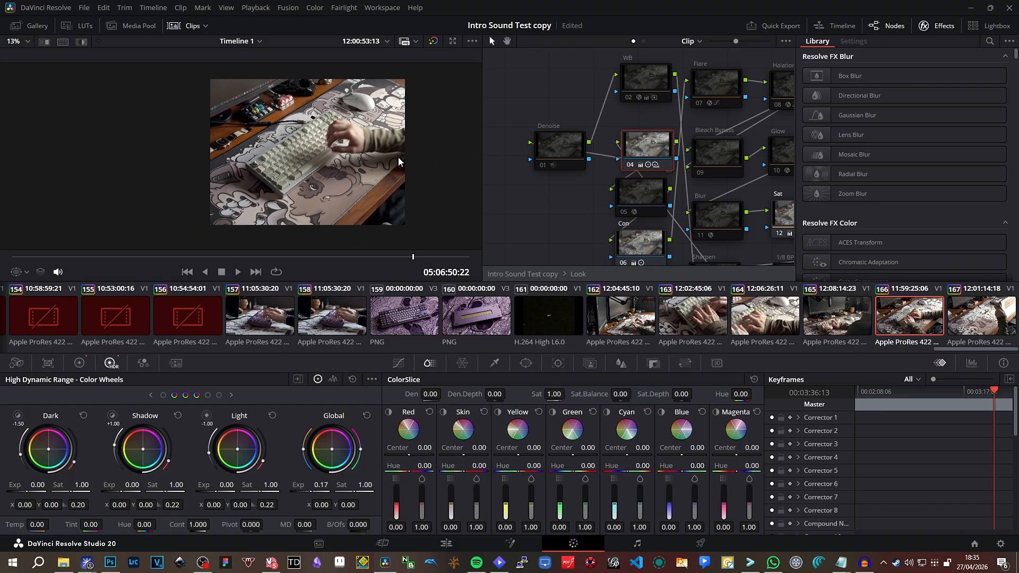
pyautogui.scroll(8, 327, 157)
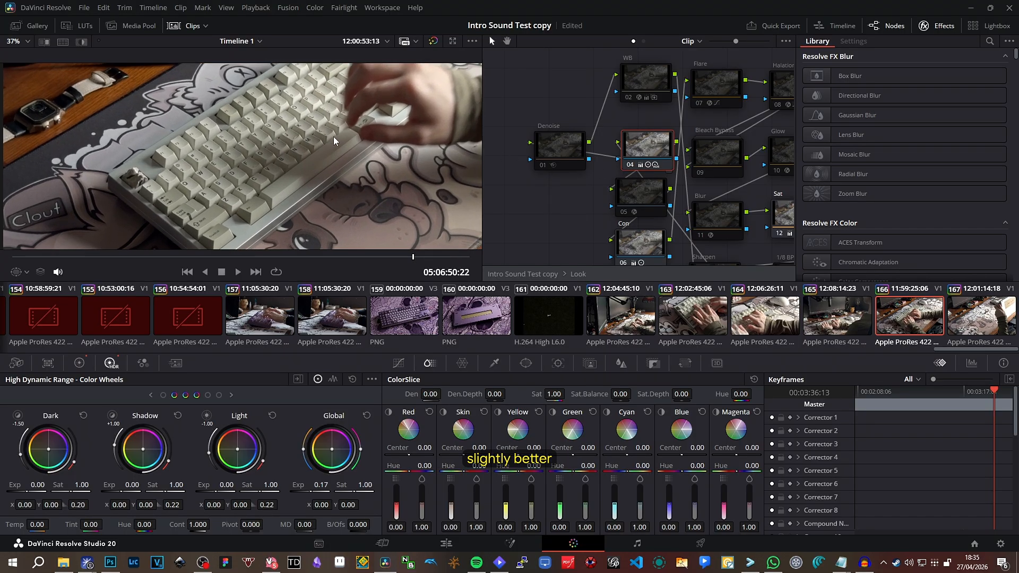
# Compare the keyboard and hand areas of the image with node 04 off and on.
pyautogui.moveTo(333, 137); pyautogui.dragTo(365, 145)
pyautogui.click(630, 164)
pyautogui.click(631, 165)
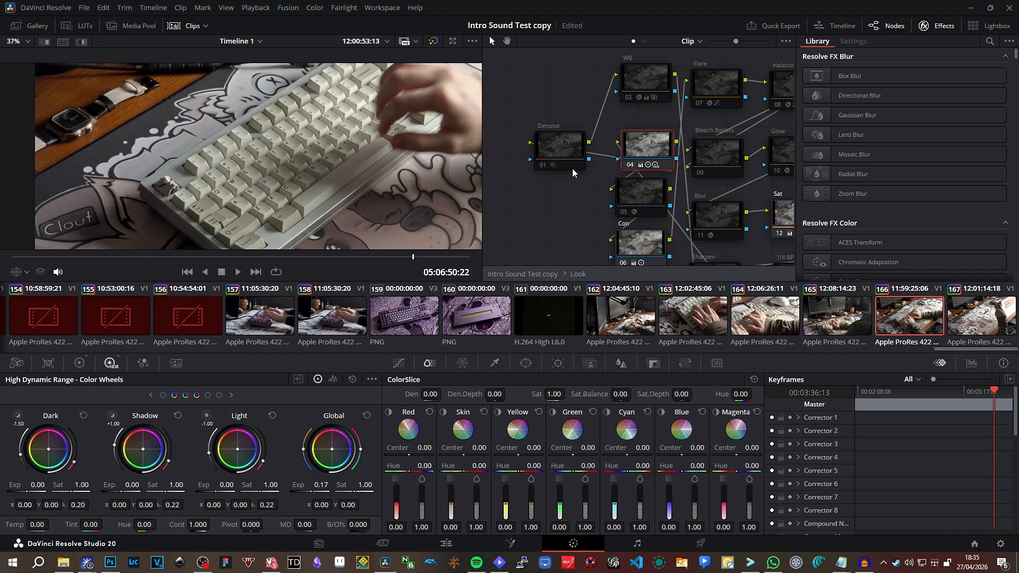
pyautogui.scroll(-2, 418, 111)
pyautogui.moveTo(418, 110); pyautogui.dragTo(354, 143)
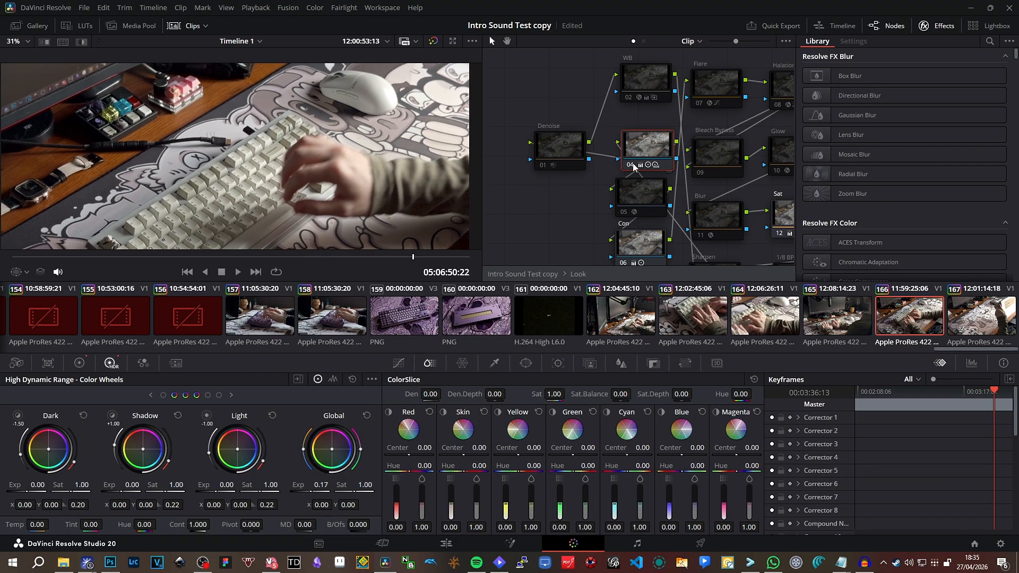
pyautogui.click(633, 166)
pyautogui.click(633, 166)
pyautogui.click(633, 166)
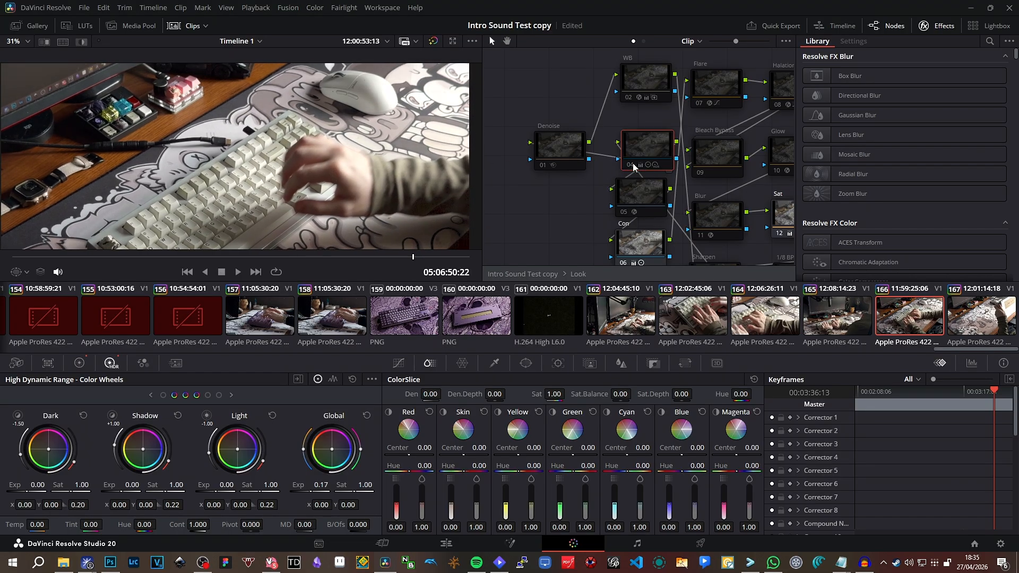
# Move the playhead back to 12:00:20:11, view the full frame and disable node 04.
pyautogui.moveTo(414, 258); pyautogui.dragTo(262, 258)
pyautogui.scroll(-5, 399, 149)
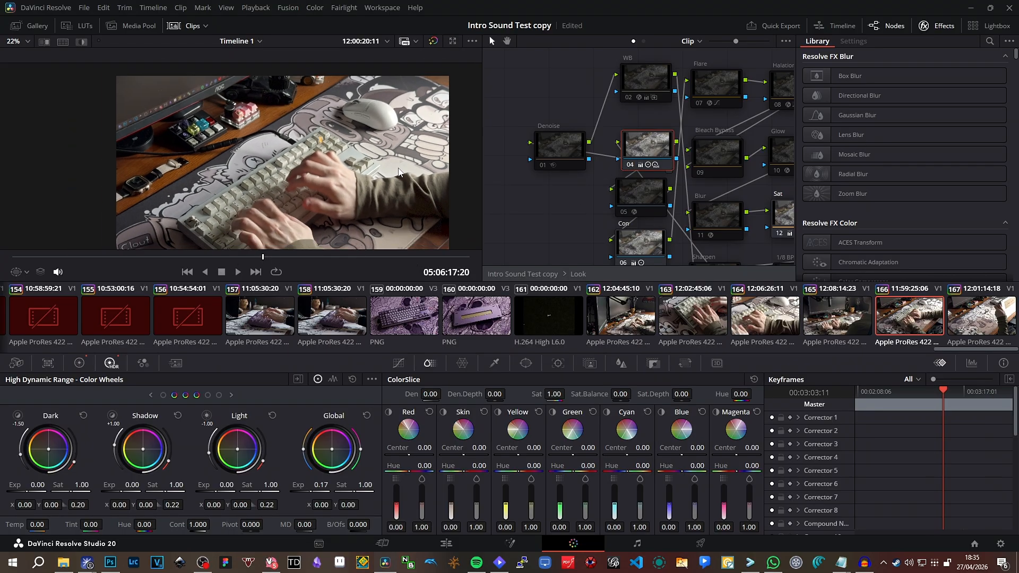
pyautogui.click(630, 163)
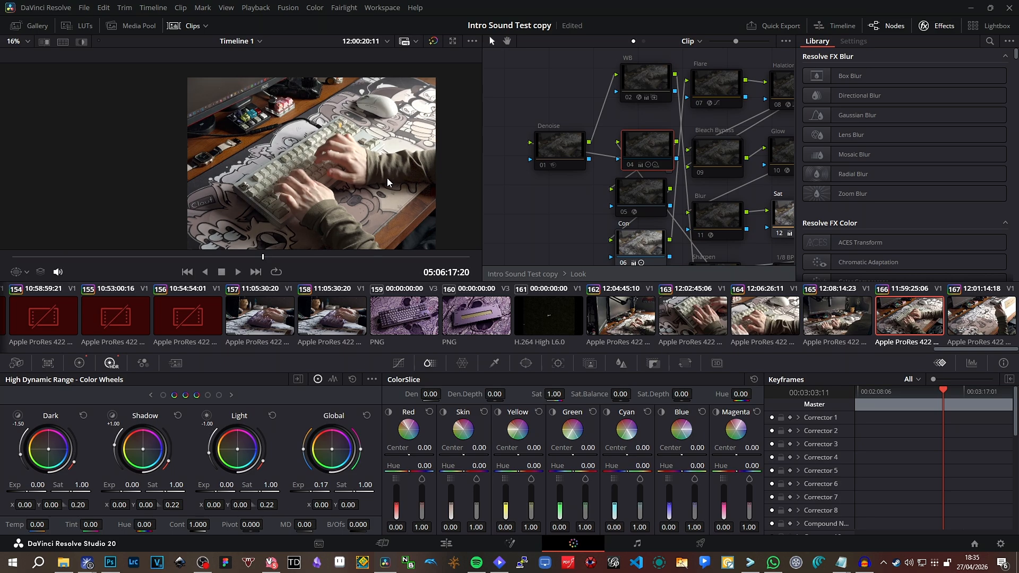
pyautogui.moveTo(387, 177); pyautogui.dragTo(406, 161)
# Check the High Dynamic Range wheels' options and switch to the Primaries color bars.
pyautogui.click(370, 378)
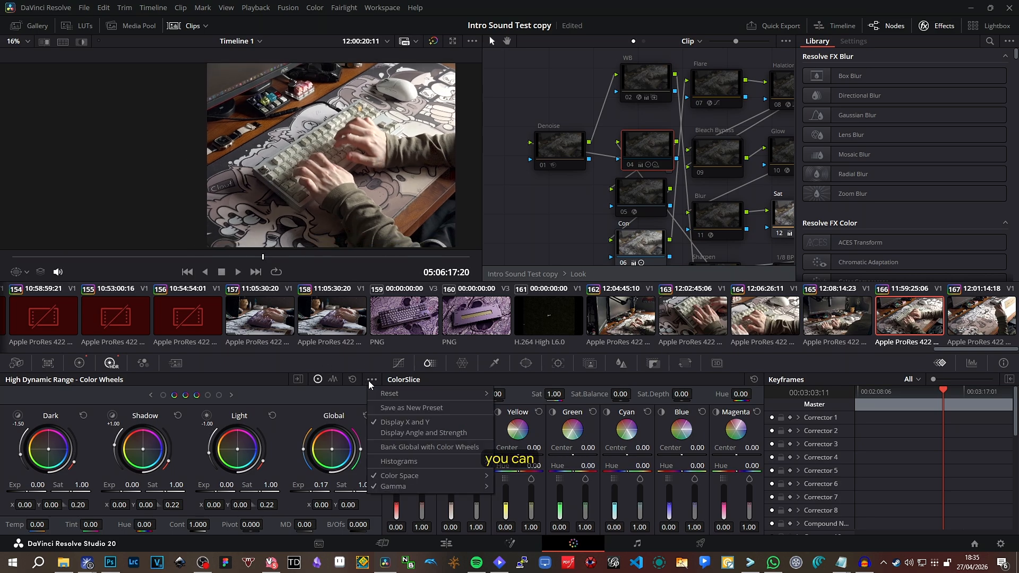
pyautogui.click(219, 376)
pyautogui.click(75, 367)
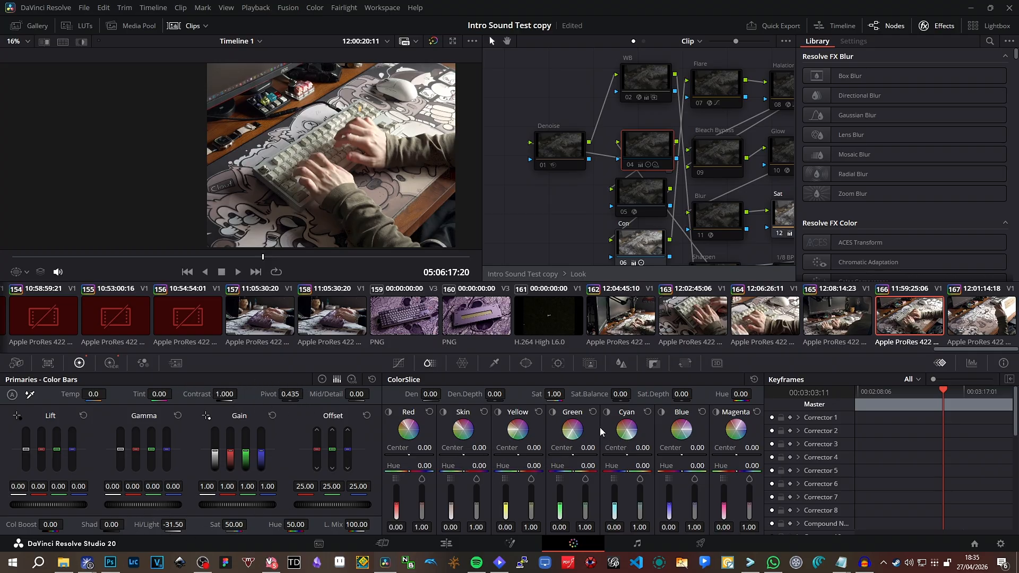
pyautogui.moveTo(714, 129); pyautogui.dragTo(623, 139)
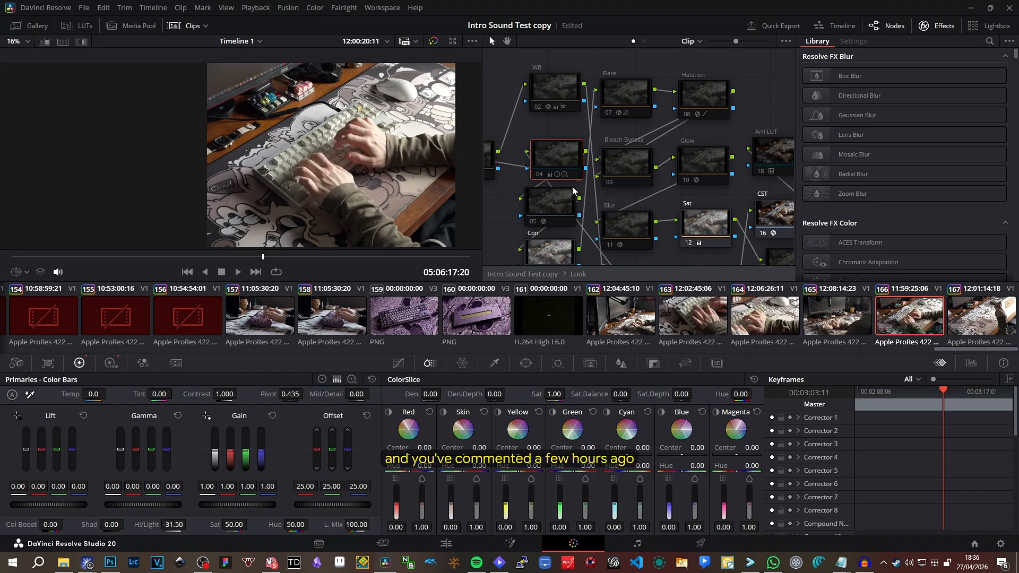
pyautogui.click(884, 564)
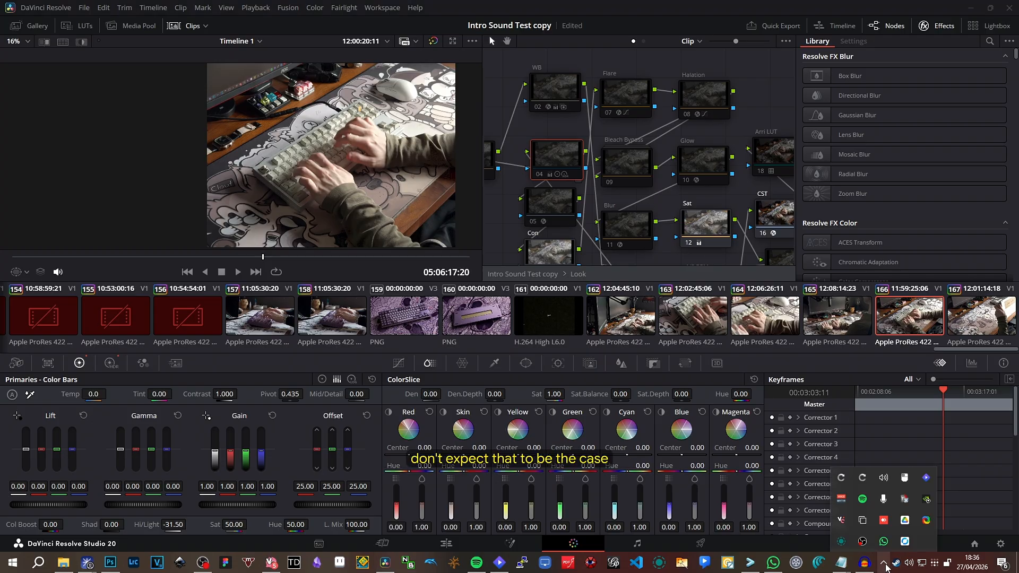
pyautogui.press('Escape')
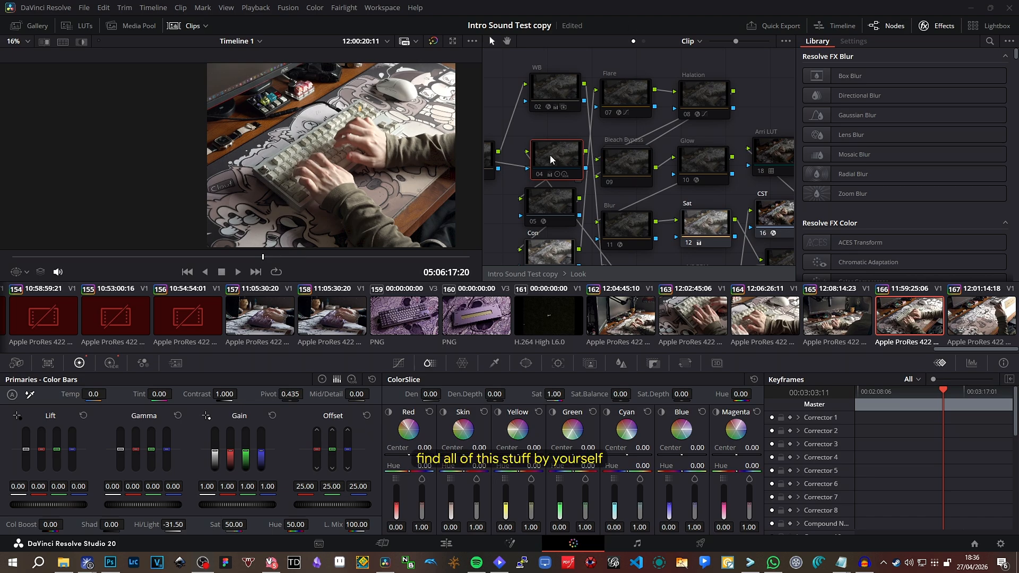
# Examine the rest of the Look node graph, from the Halation and Glow nodes through to the Map and Blur nodes.
pyautogui.moveTo(747, 137); pyautogui.dragTo(615, 165)
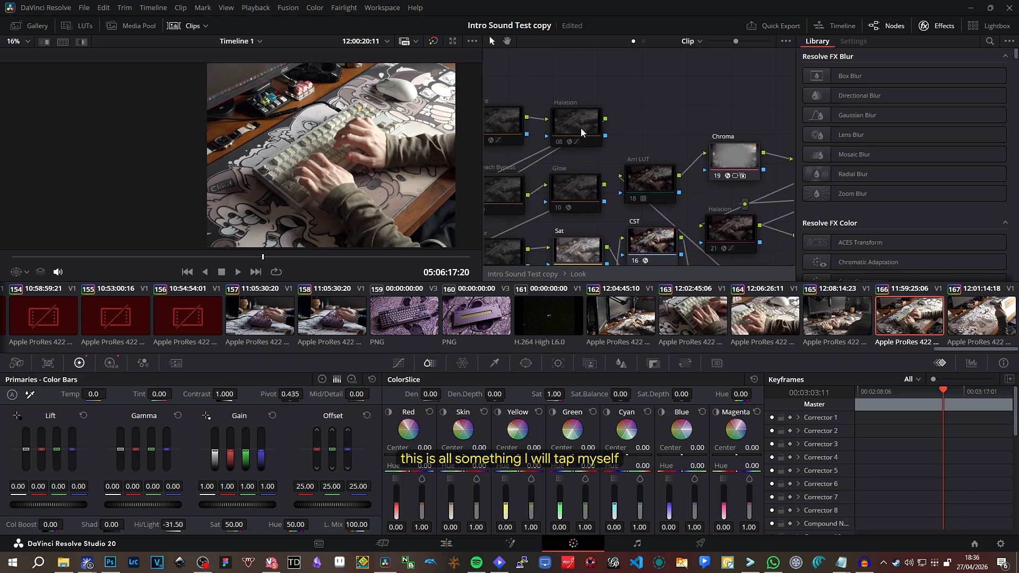
pyautogui.moveTo(581, 128)
pyautogui.mouseDown()
pyautogui.moveTo(711, 144)
pyautogui.moveTo(683, 79)
pyautogui.moveTo(709, 72)
pyautogui.mouseUp()
pyautogui.moveTo(609, 183)
pyautogui.mouseDown()
pyautogui.moveTo(624, 148)
pyautogui.moveTo(624, 166)
pyautogui.mouseUp()
pyautogui.click(616, 122)
pyautogui.moveTo(619, 204); pyautogui.dragTo(504, 163)
pyautogui.moveTo(705, 212)
pyautogui.mouseDown()
pyautogui.moveTo(553, 197)
pyautogui.moveTo(641, 146)
pyautogui.mouseUp()
pyautogui.moveTo(714, 187); pyautogui.dragTo(543, 232)
pyautogui.moveTo(678, 161)
pyautogui.mouseDown()
pyautogui.moveTo(596, 227)
pyautogui.moveTo(538, 254)
pyautogui.mouseUp()
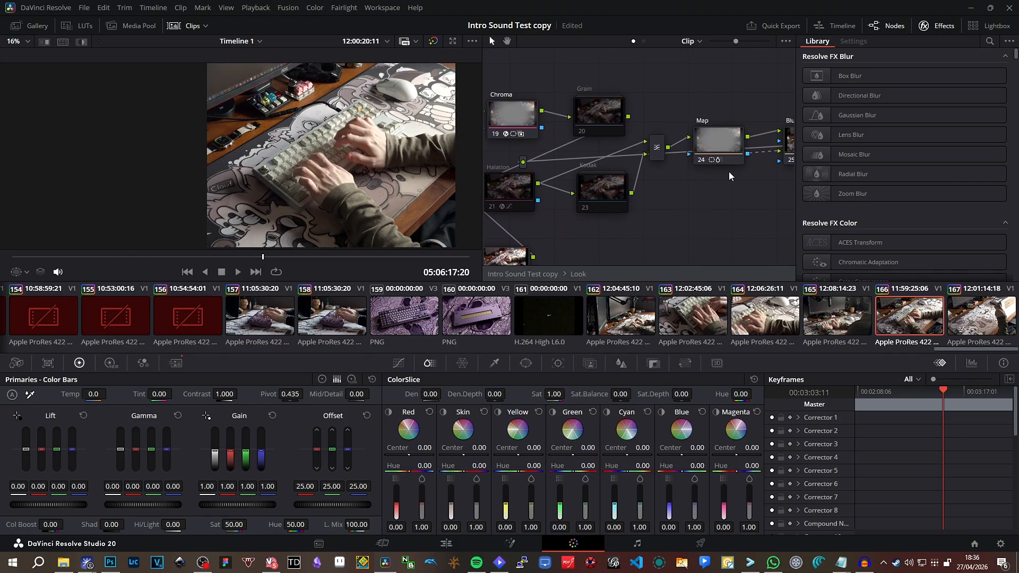
pyautogui.moveTo(729, 172); pyautogui.dragTo(703, 158)
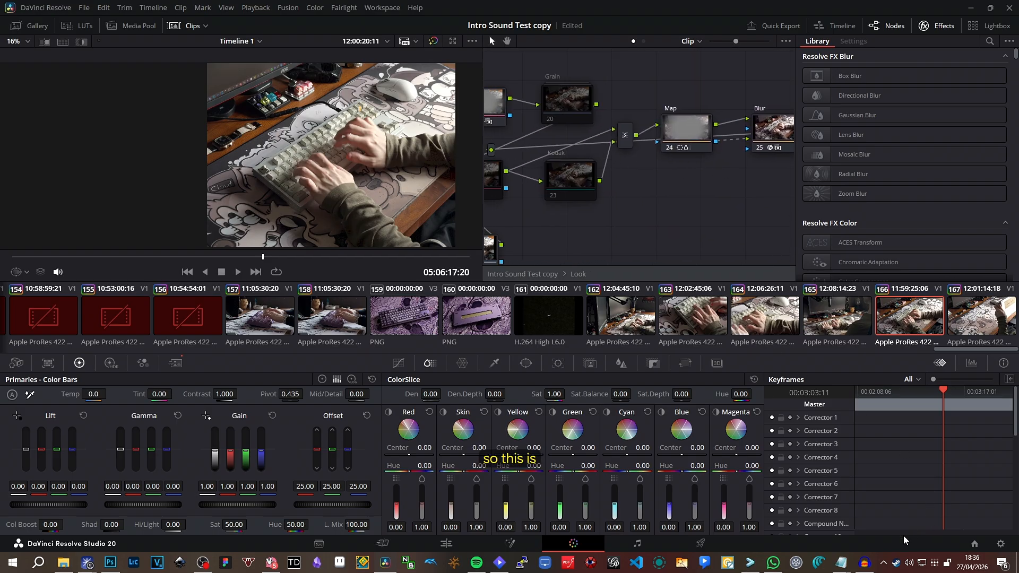